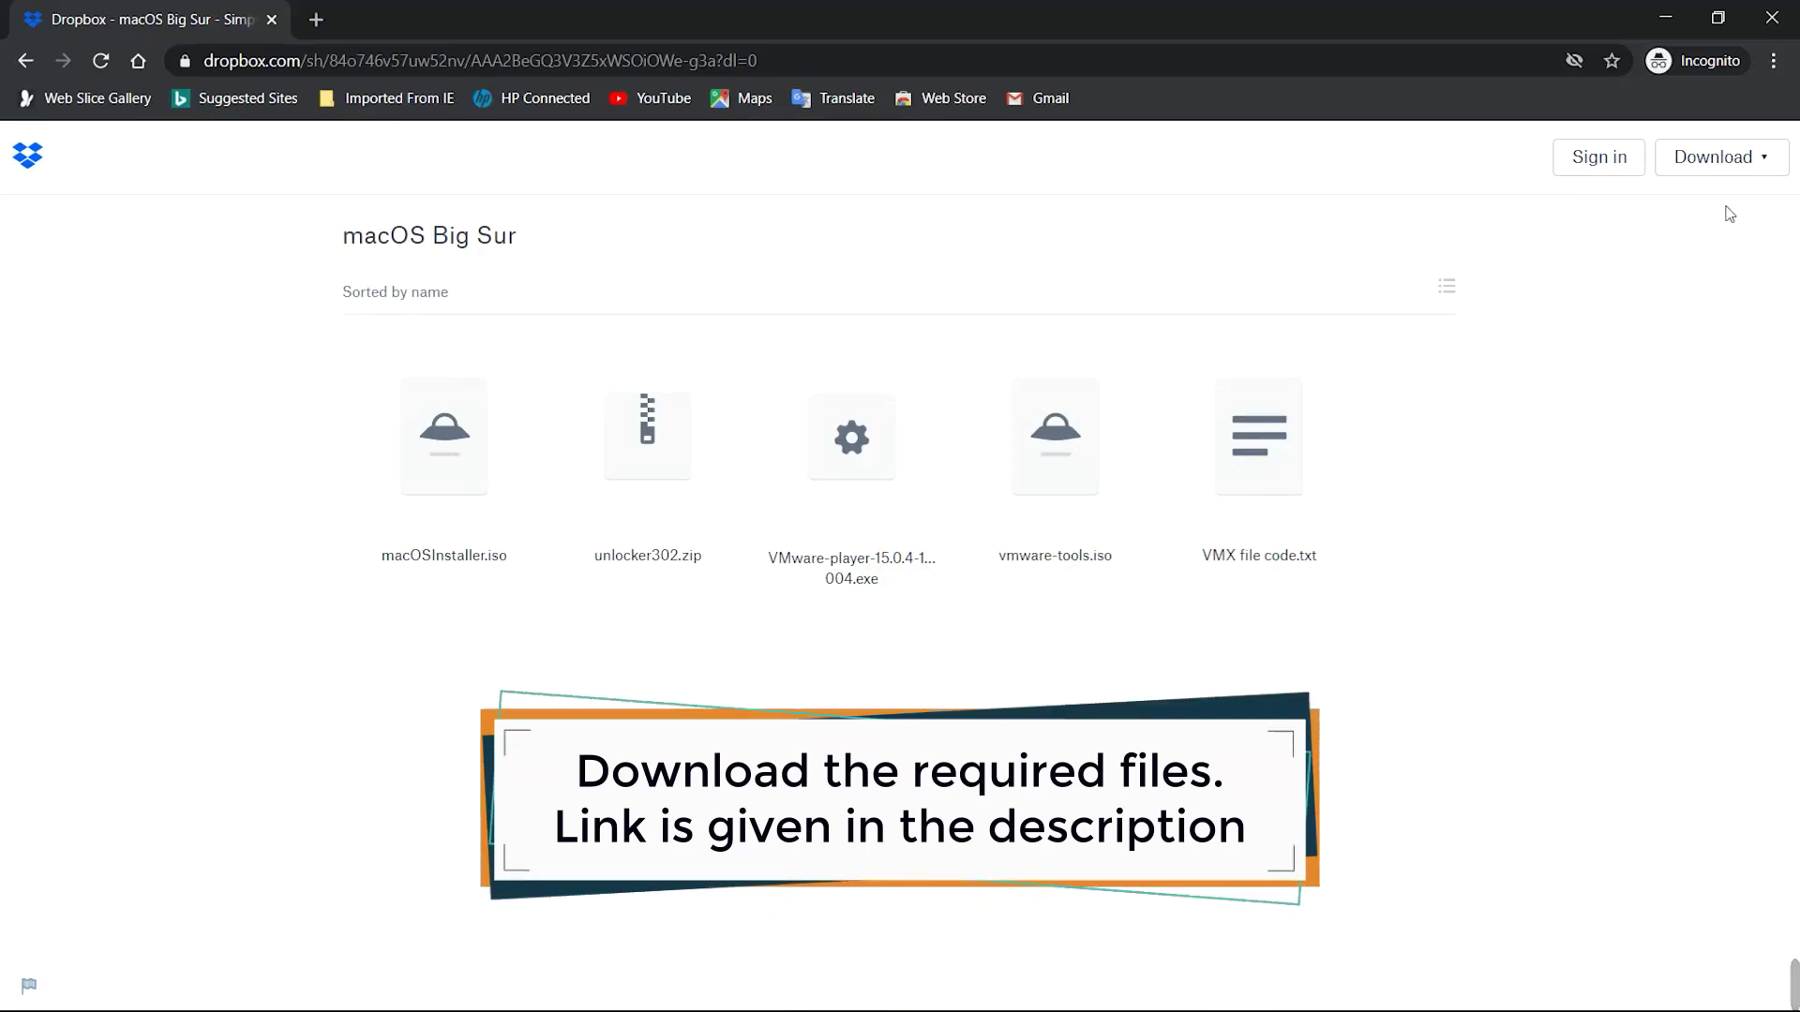
Download the whole shared macOS Big Sur folder directly and save it in Downloads as macOS Big Sur.zip
{"action": "left_click", "coordinate": [1745, 158]}
{"action": "left_click", "coordinate": [1651, 215]}
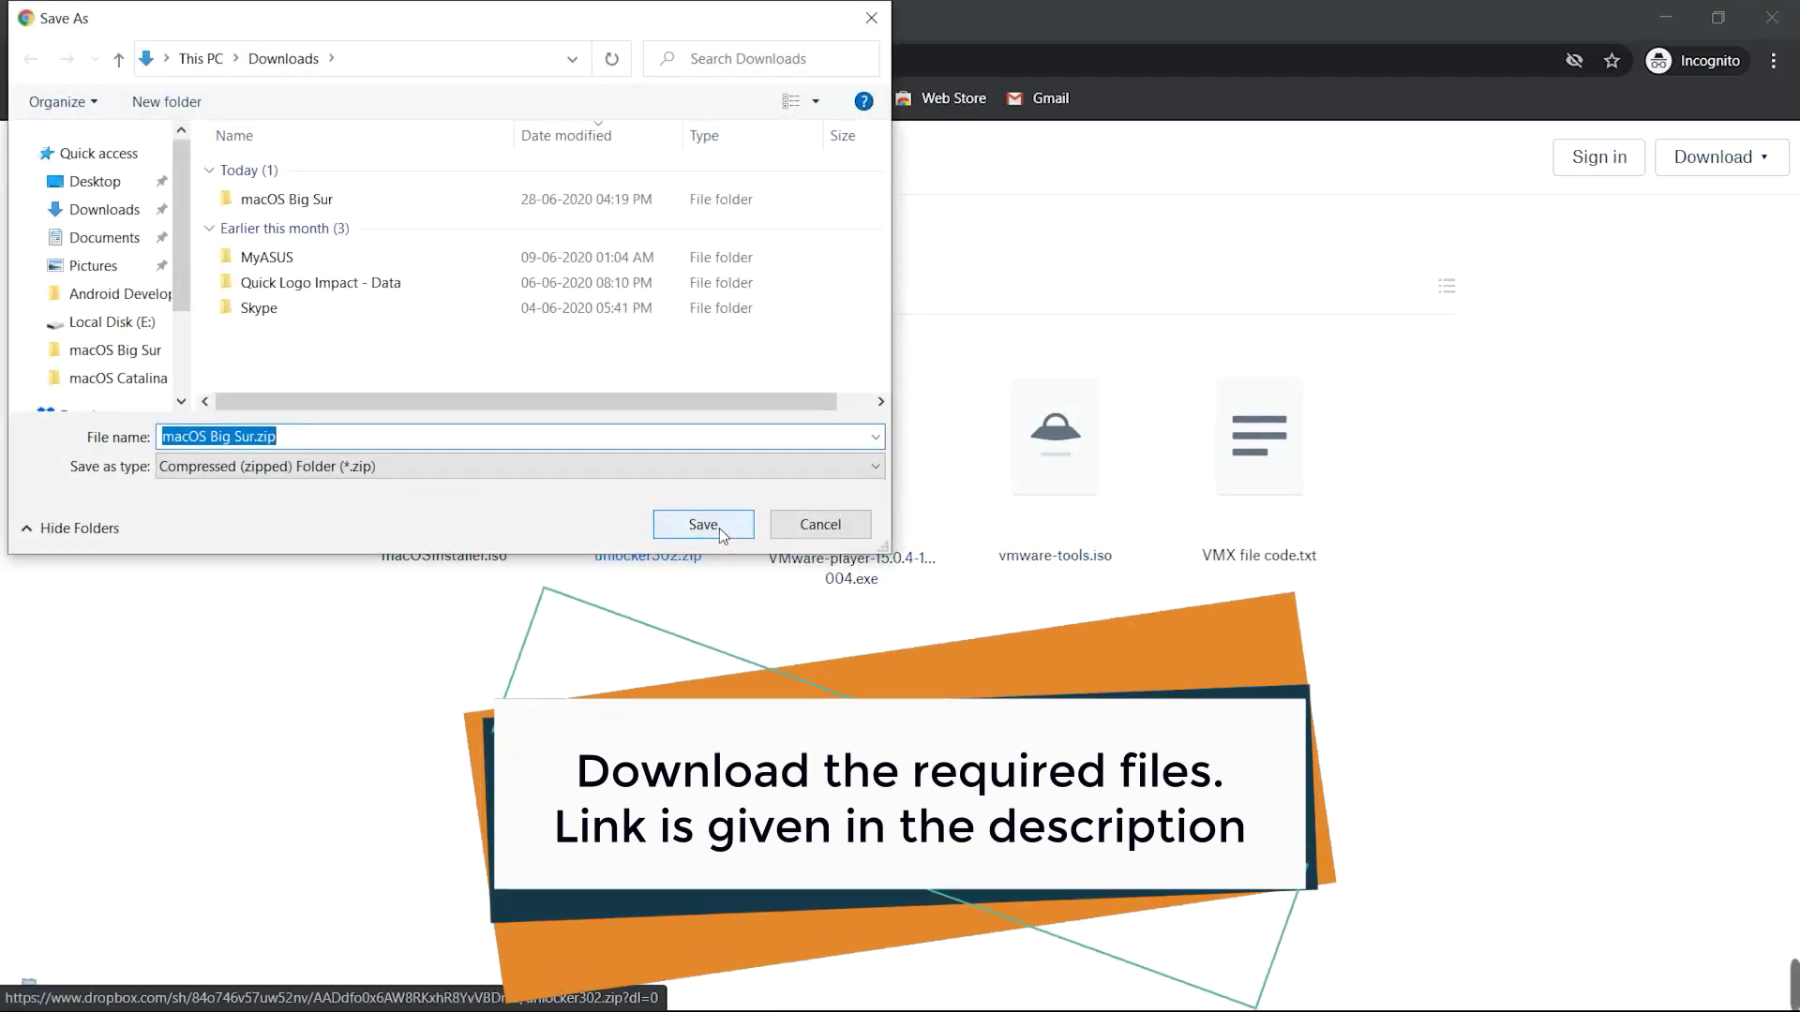
{"action": "left_click", "coordinate": [705, 525]}
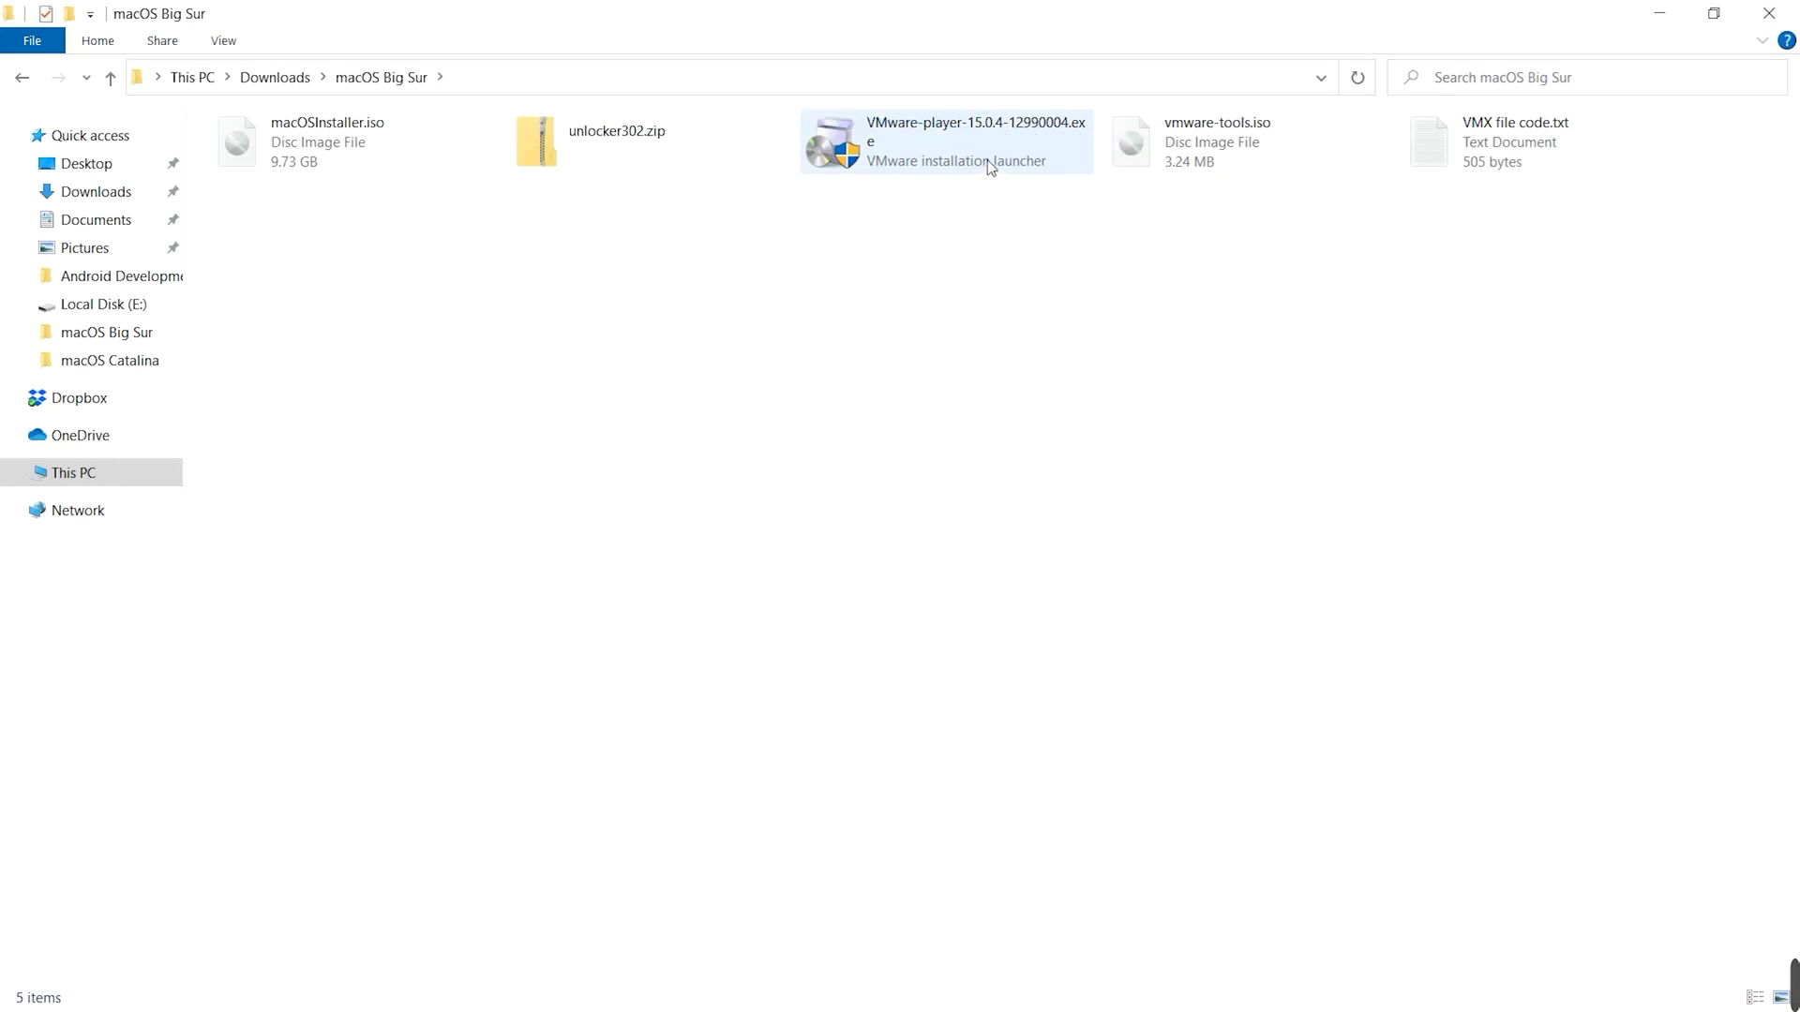
Launch the VMware-player-15.0.4 installer from the macOS Big Sur folder and proceed past the setup wizard's welcome page
{"action": "left_click", "coordinate": [991, 165]}
{"action": "double_click", "coordinate": [992, 165]}
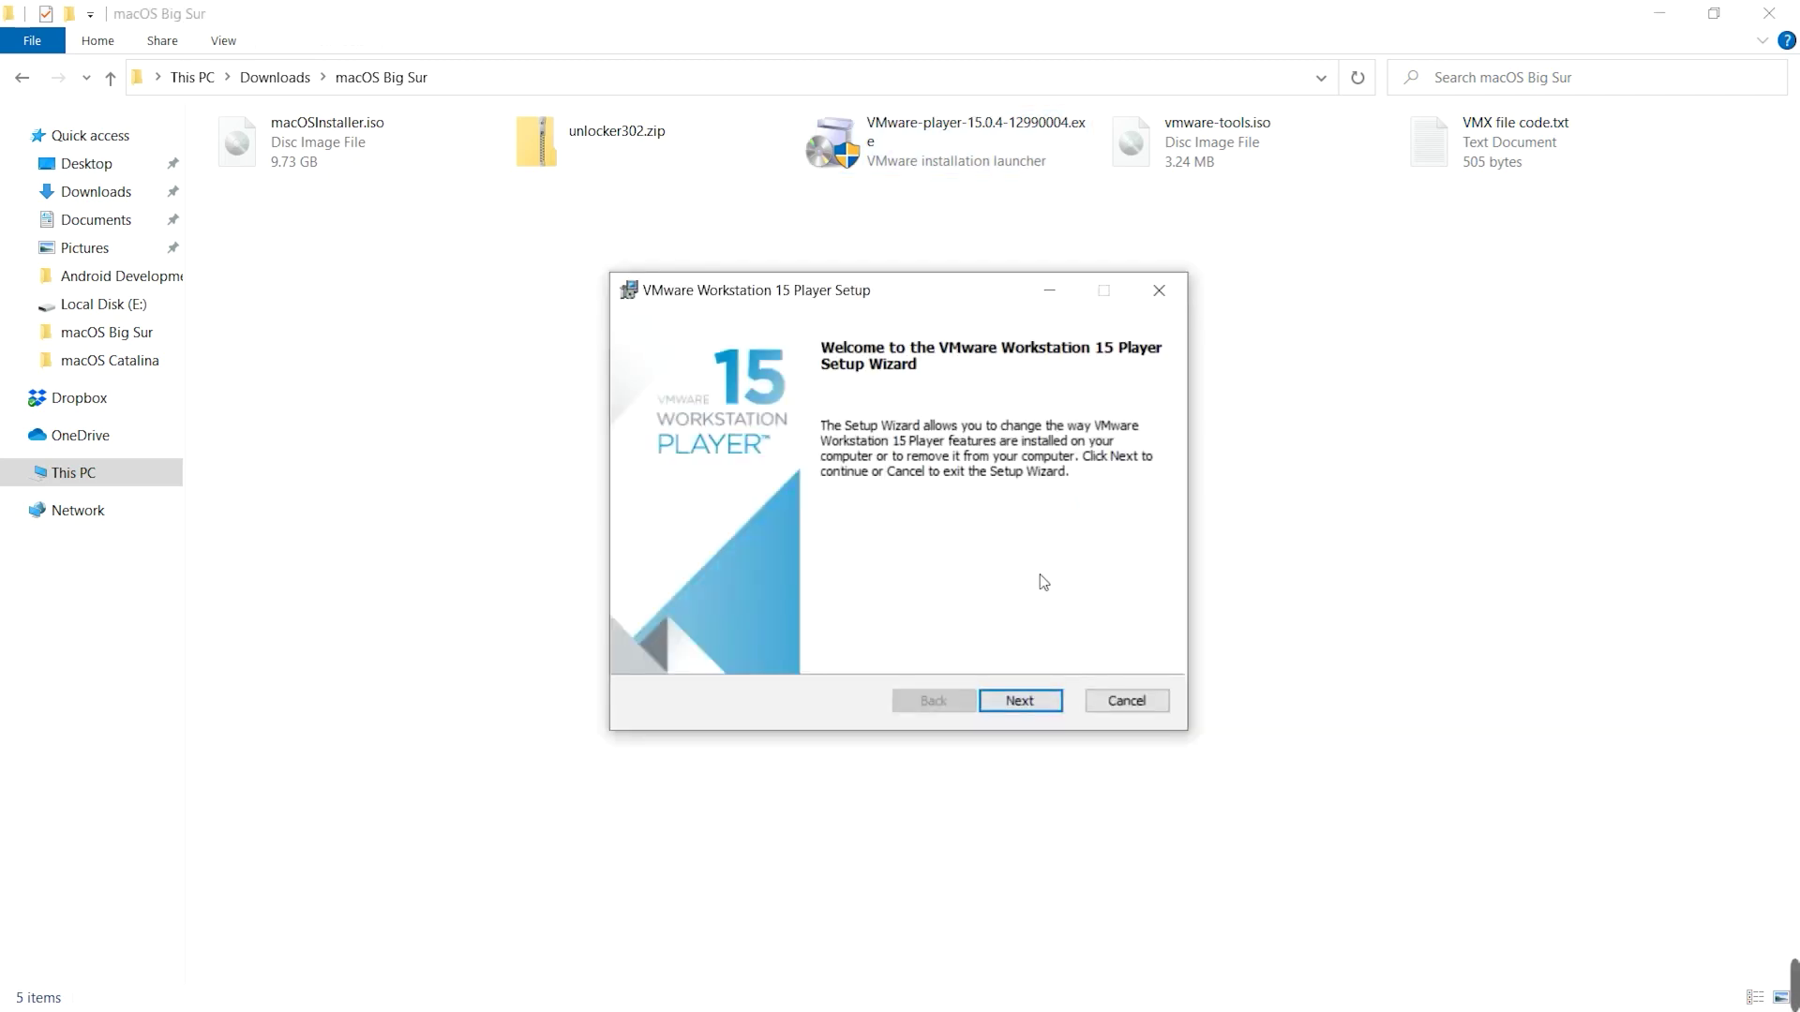
{"action": "left_click", "coordinate": [1021, 702]}
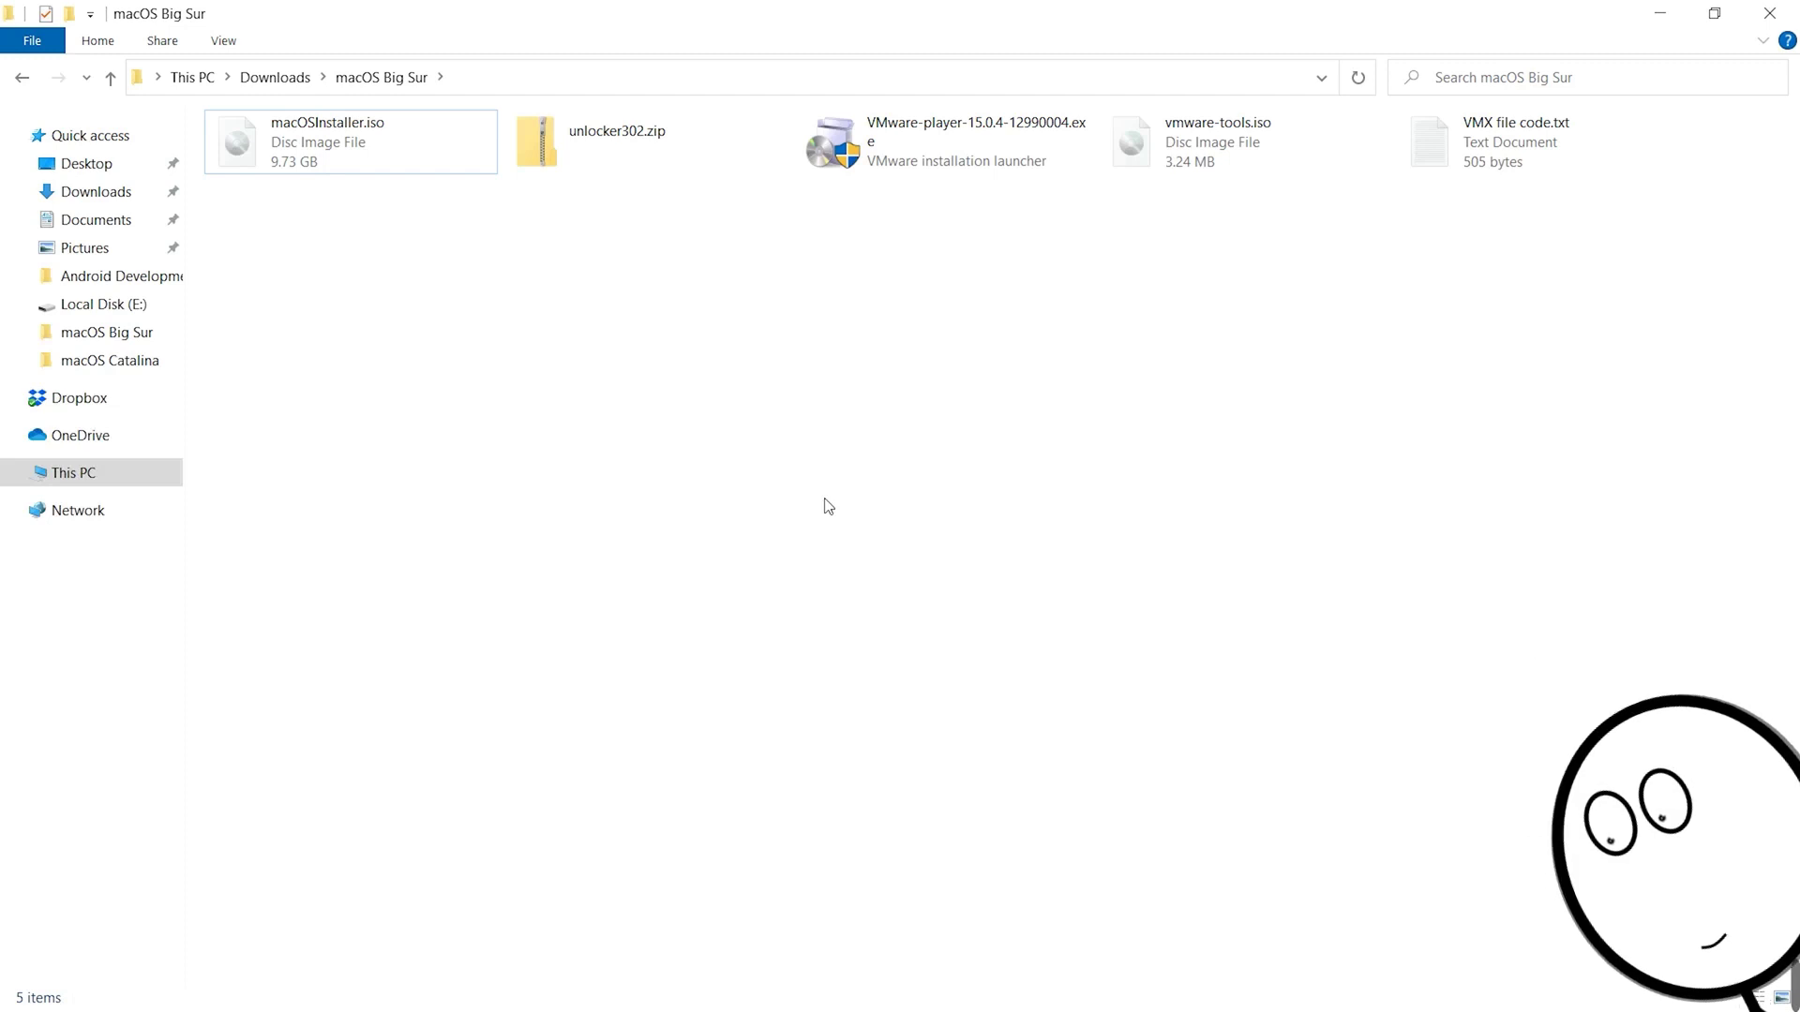
Extract unlocker302.zip with 7-Zip into its own unlocker302 folder
{"action": "left_click", "coordinate": [621, 140]}
{"action": "right_click", "coordinate": [619, 137]}
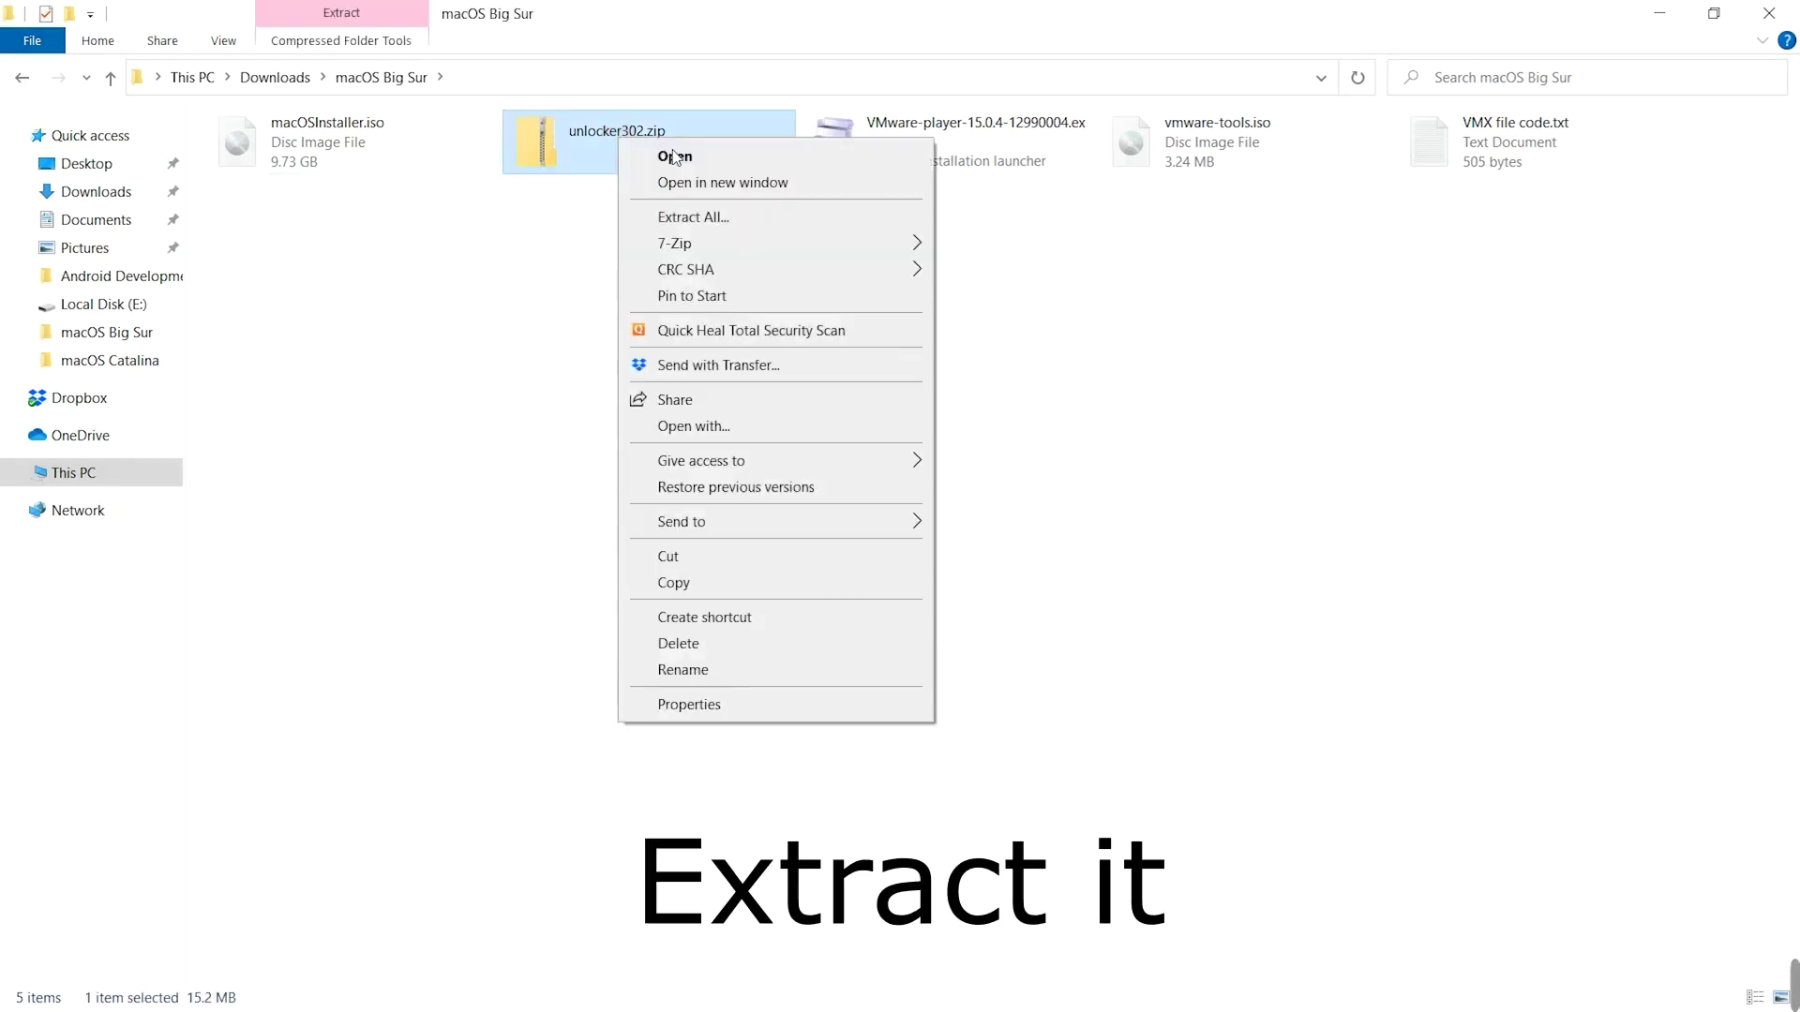
{"action": "mouse_move", "coordinate": [754, 241]}
{"action": "left_click", "coordinate": [1043, 353]}
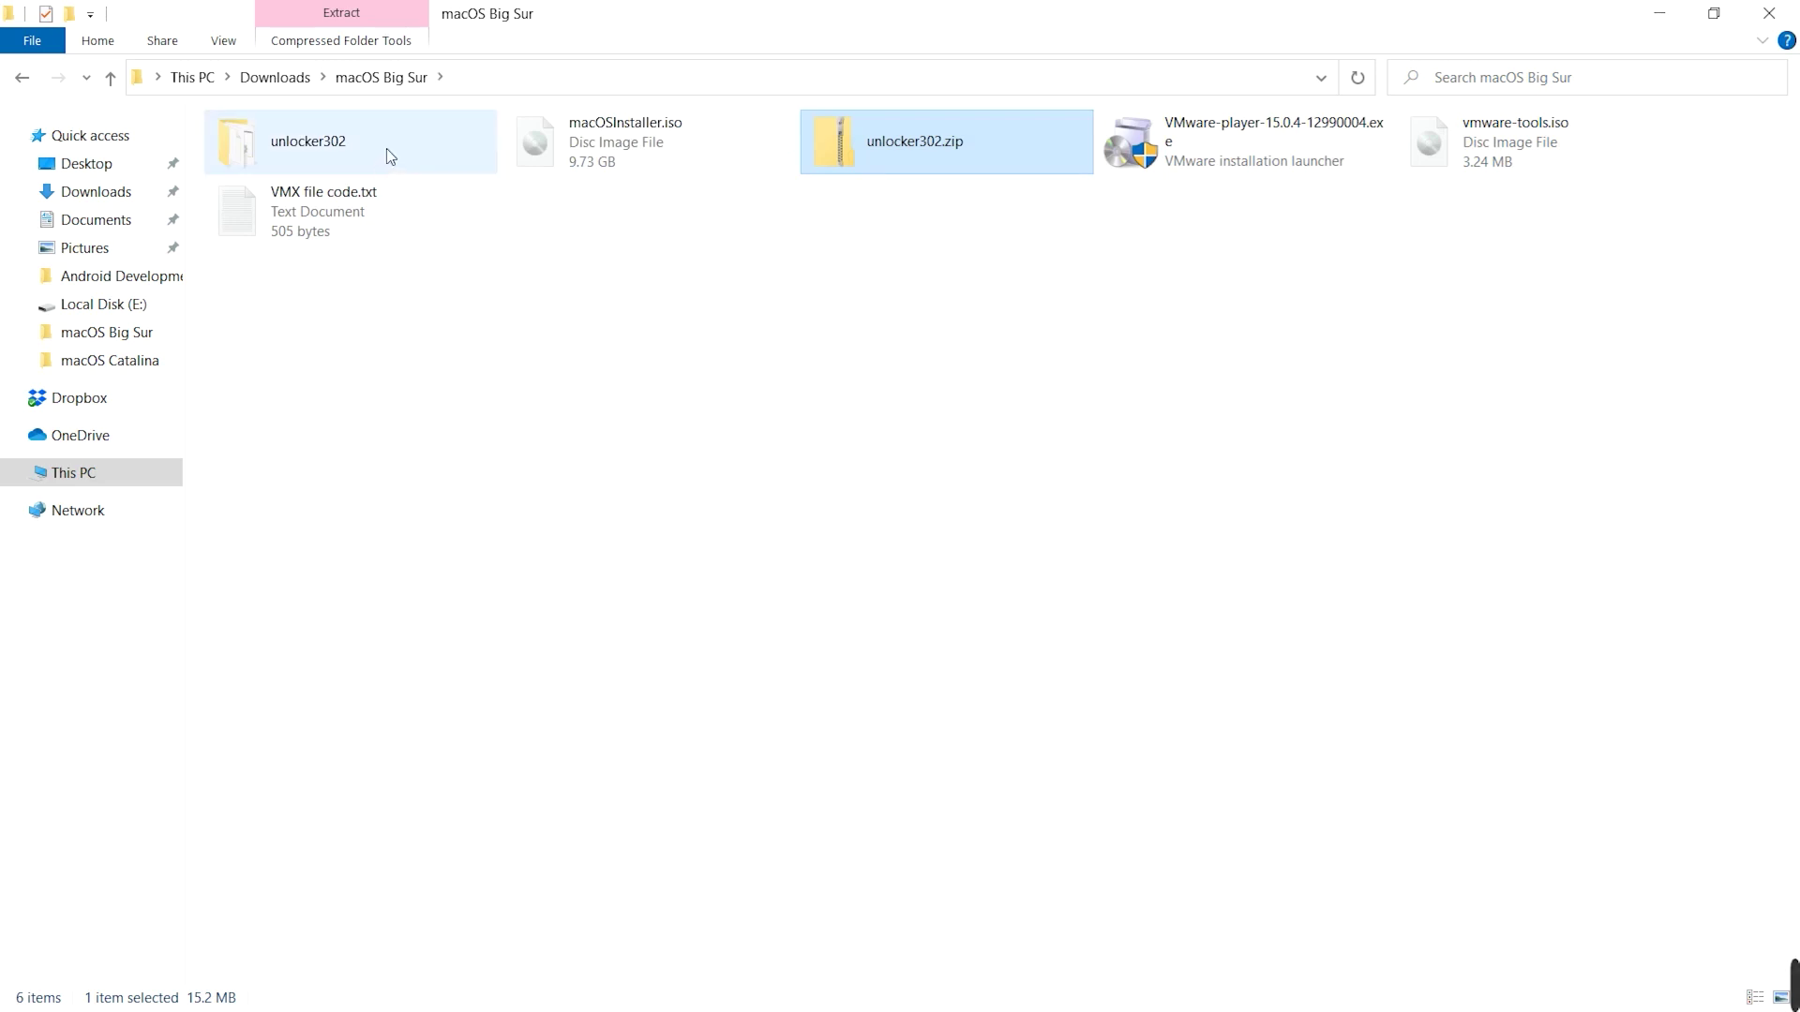
Run win-install.cmd from the extracted unlocker302 folder as administrator
{"action": "double_click", "coordinate": [387, 148]}
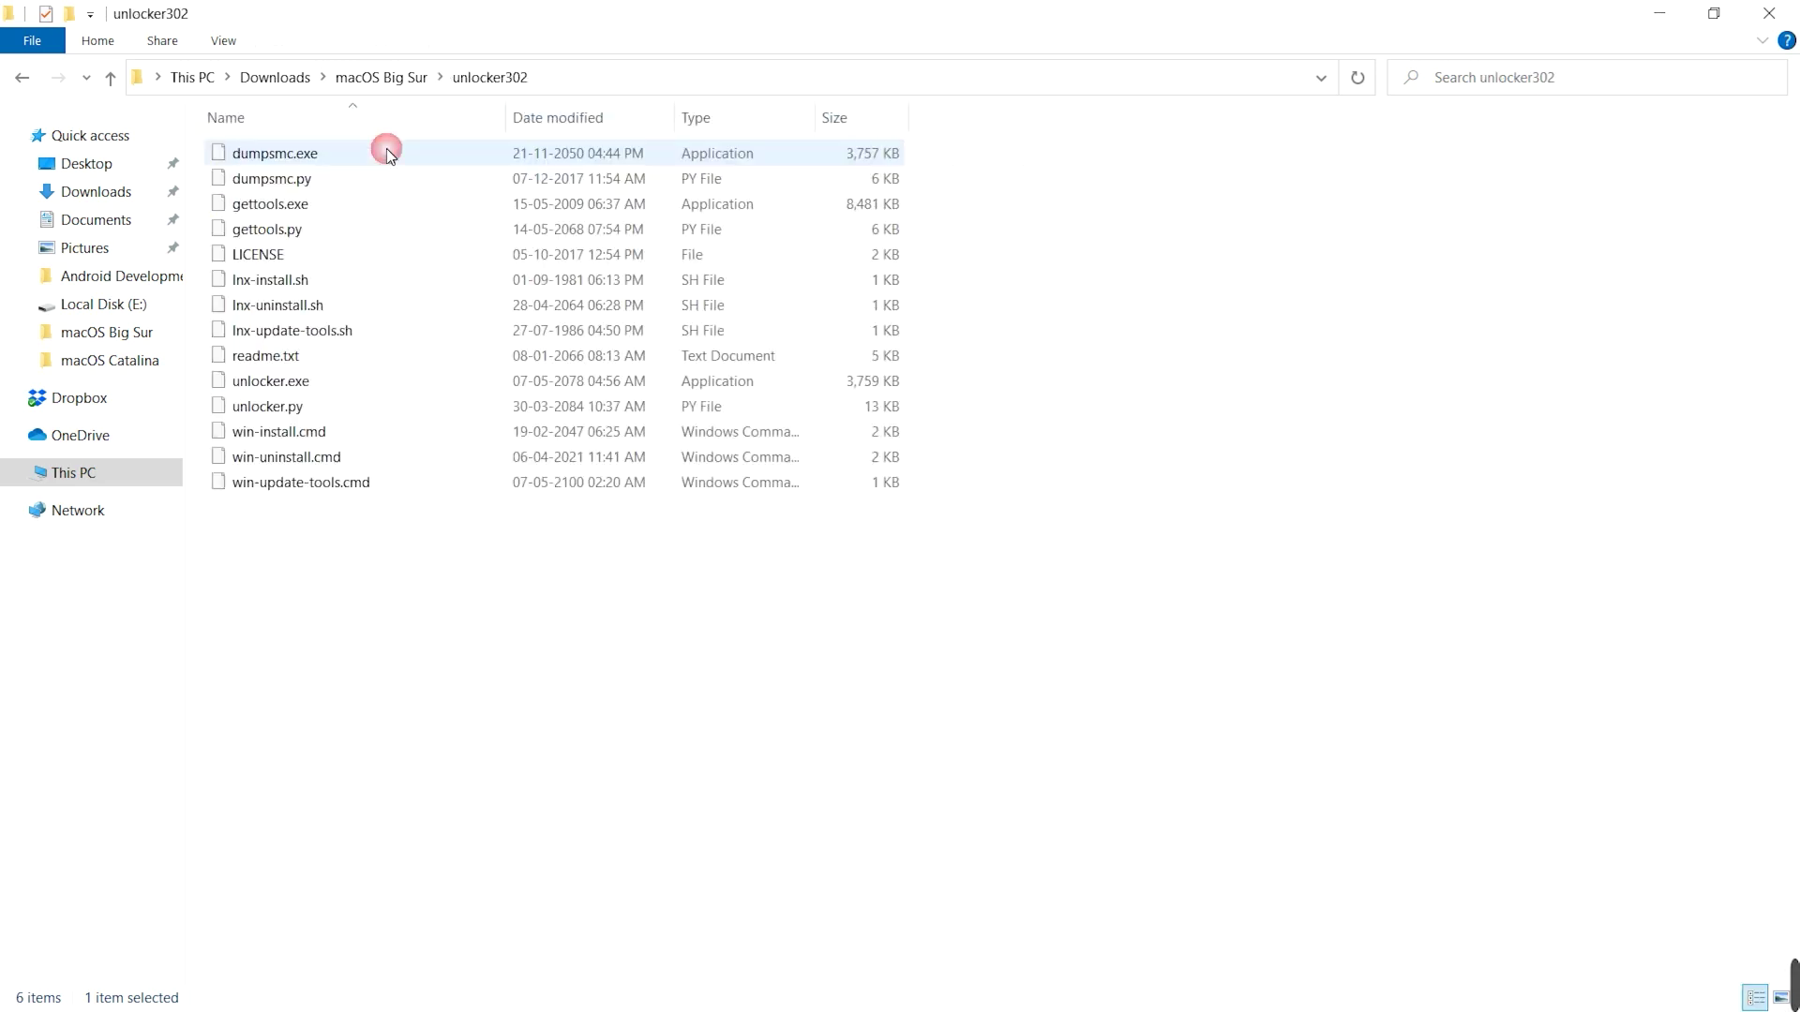
{"action": "right_click", "coordinate": [349, 437]}
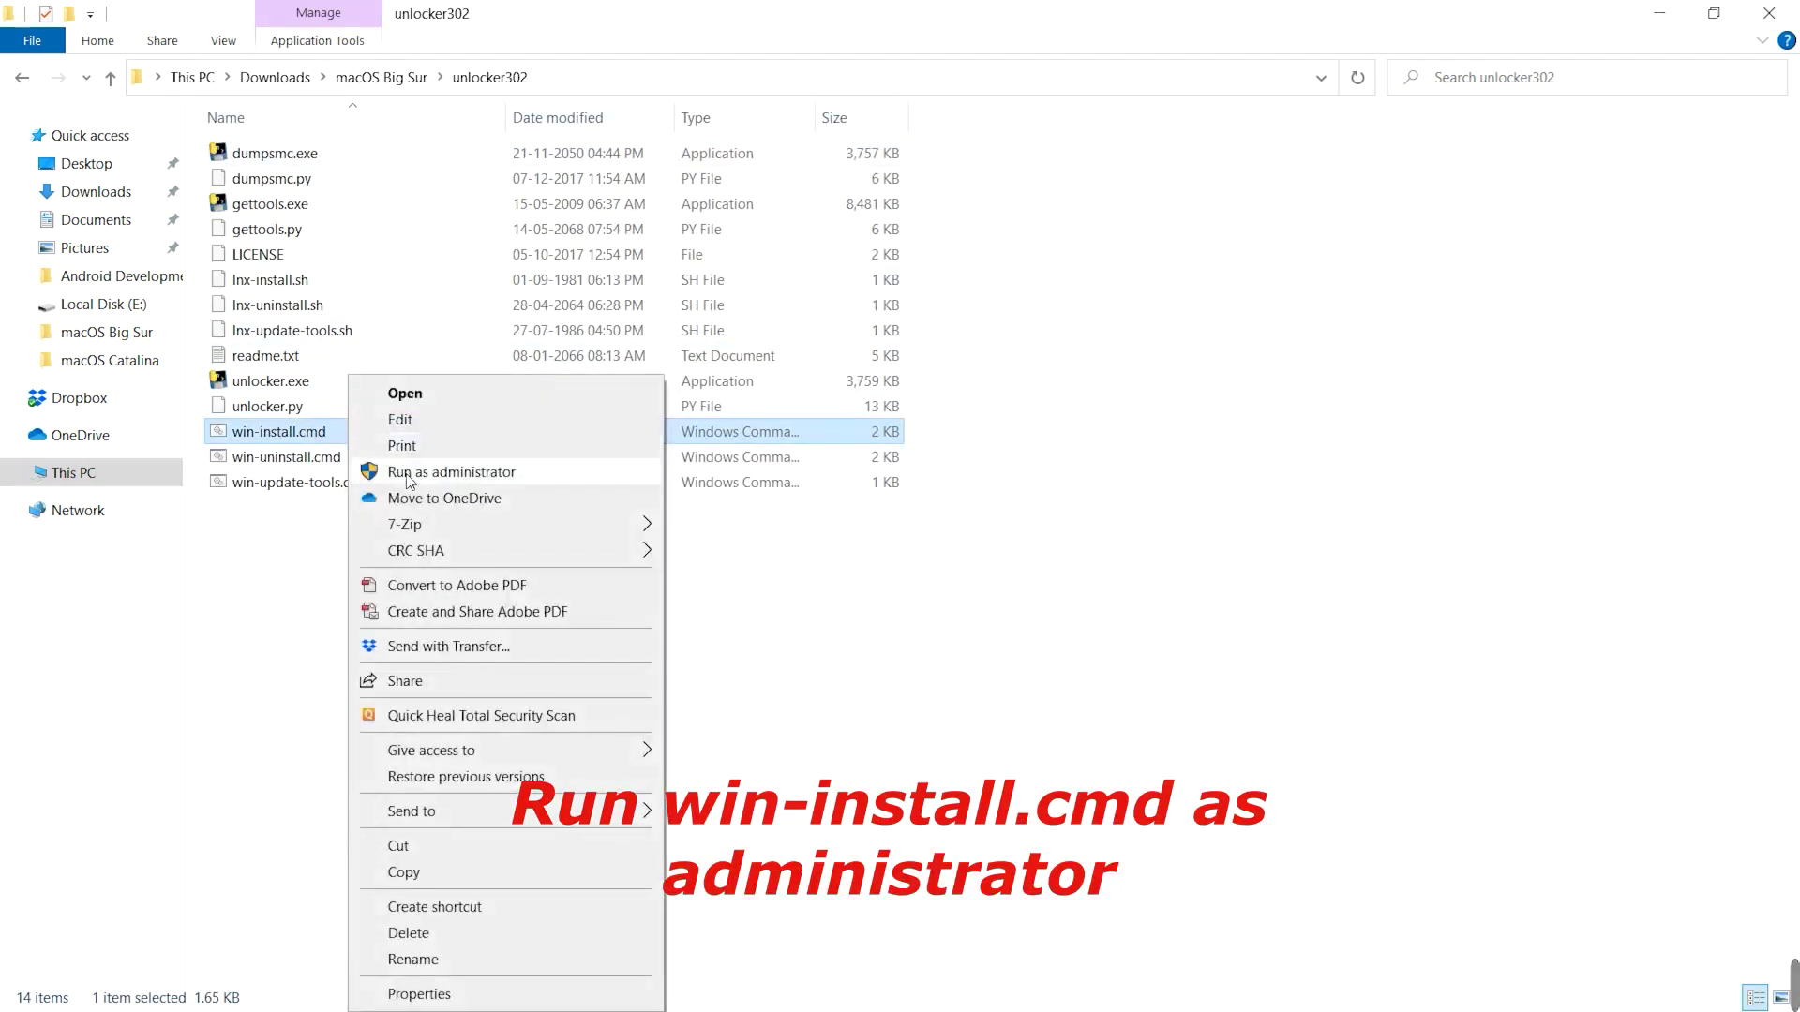
{"action": "left_click", "coordinate": [403, 471]}
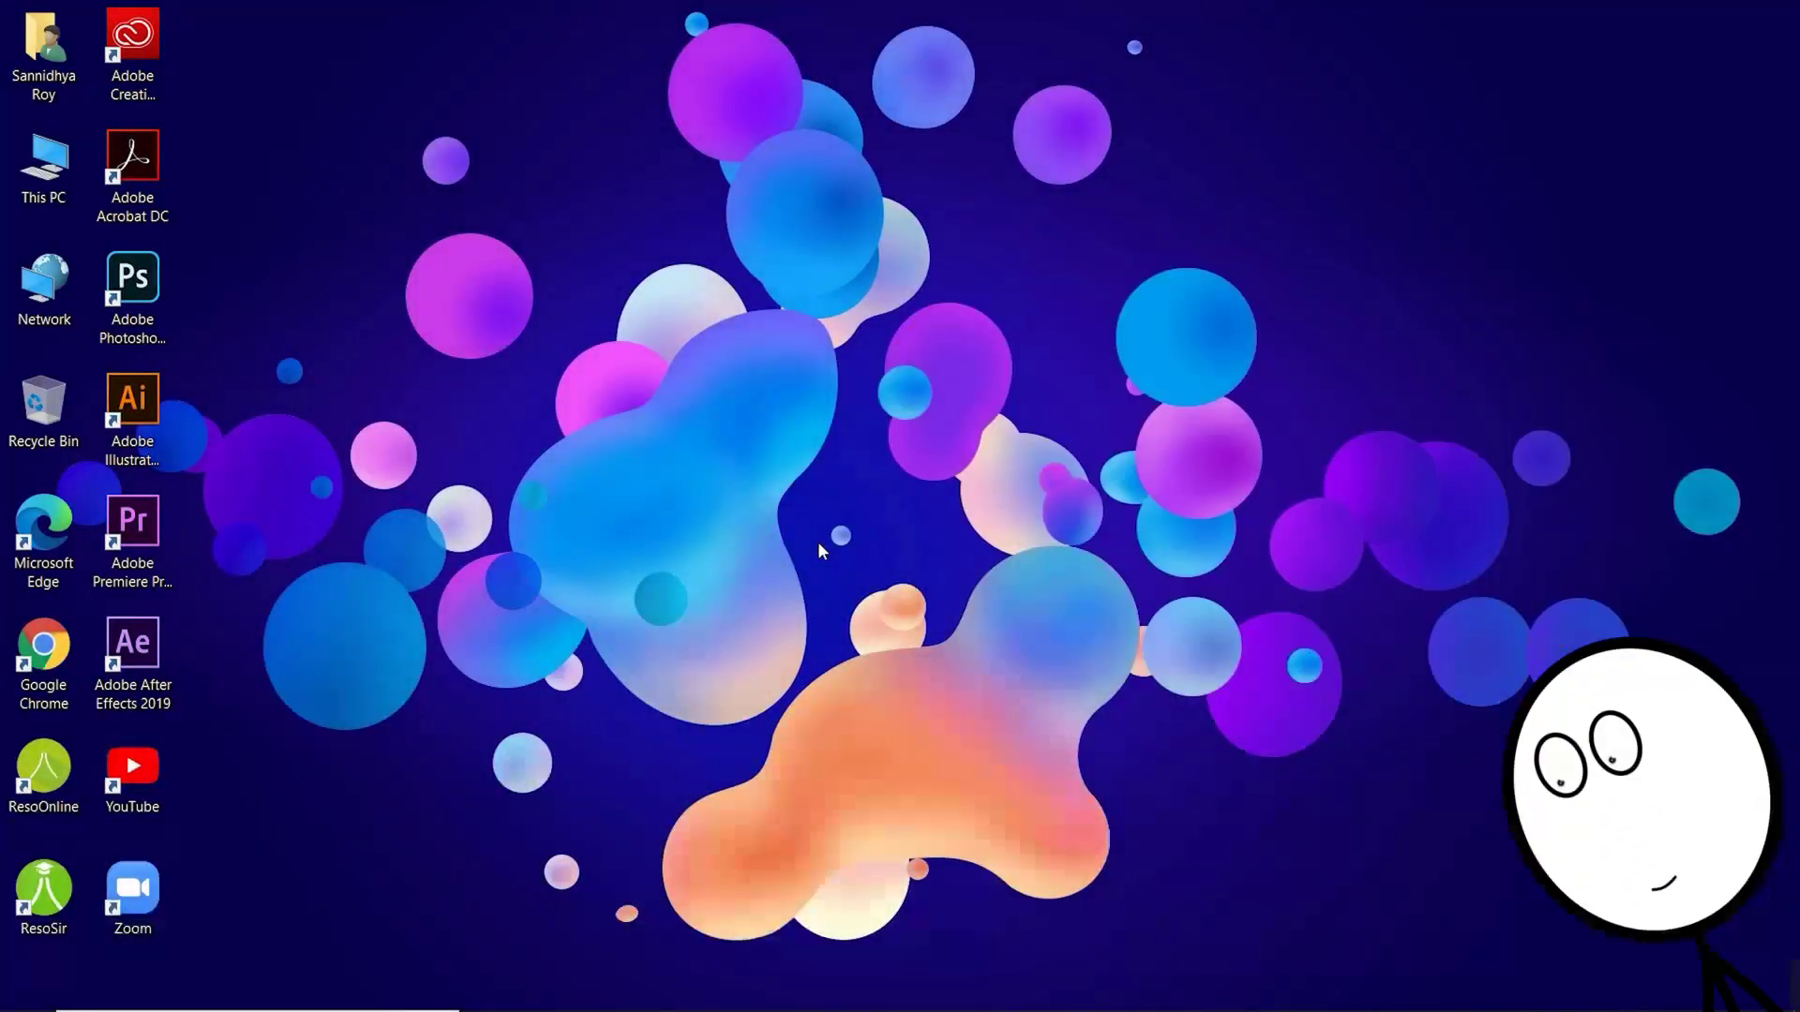
Launch VMware Workstation 15 Player, choosing to run the program without getting compatibility help
{"action": "key", "text": "super"}
{"action": "type", "text": "vm"}
{"action": "key", "text": "Return"}
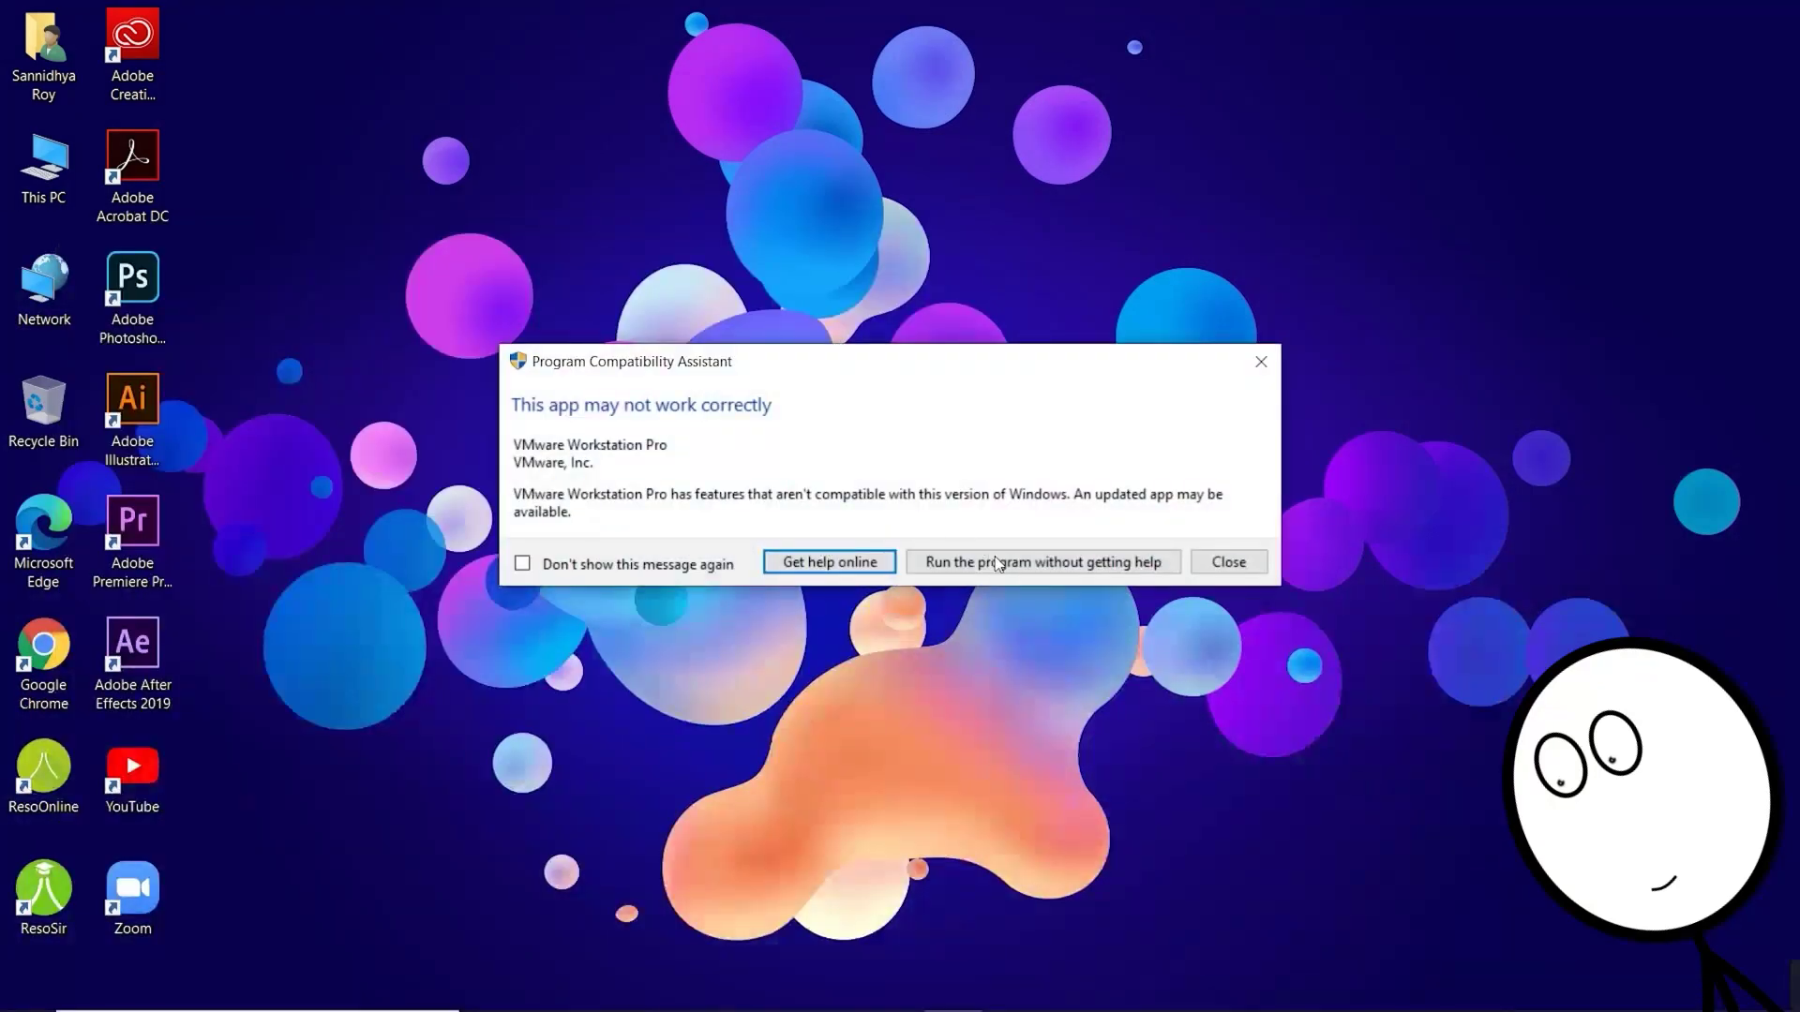
{"action": "left_click", "coordinate": [998, 565]}
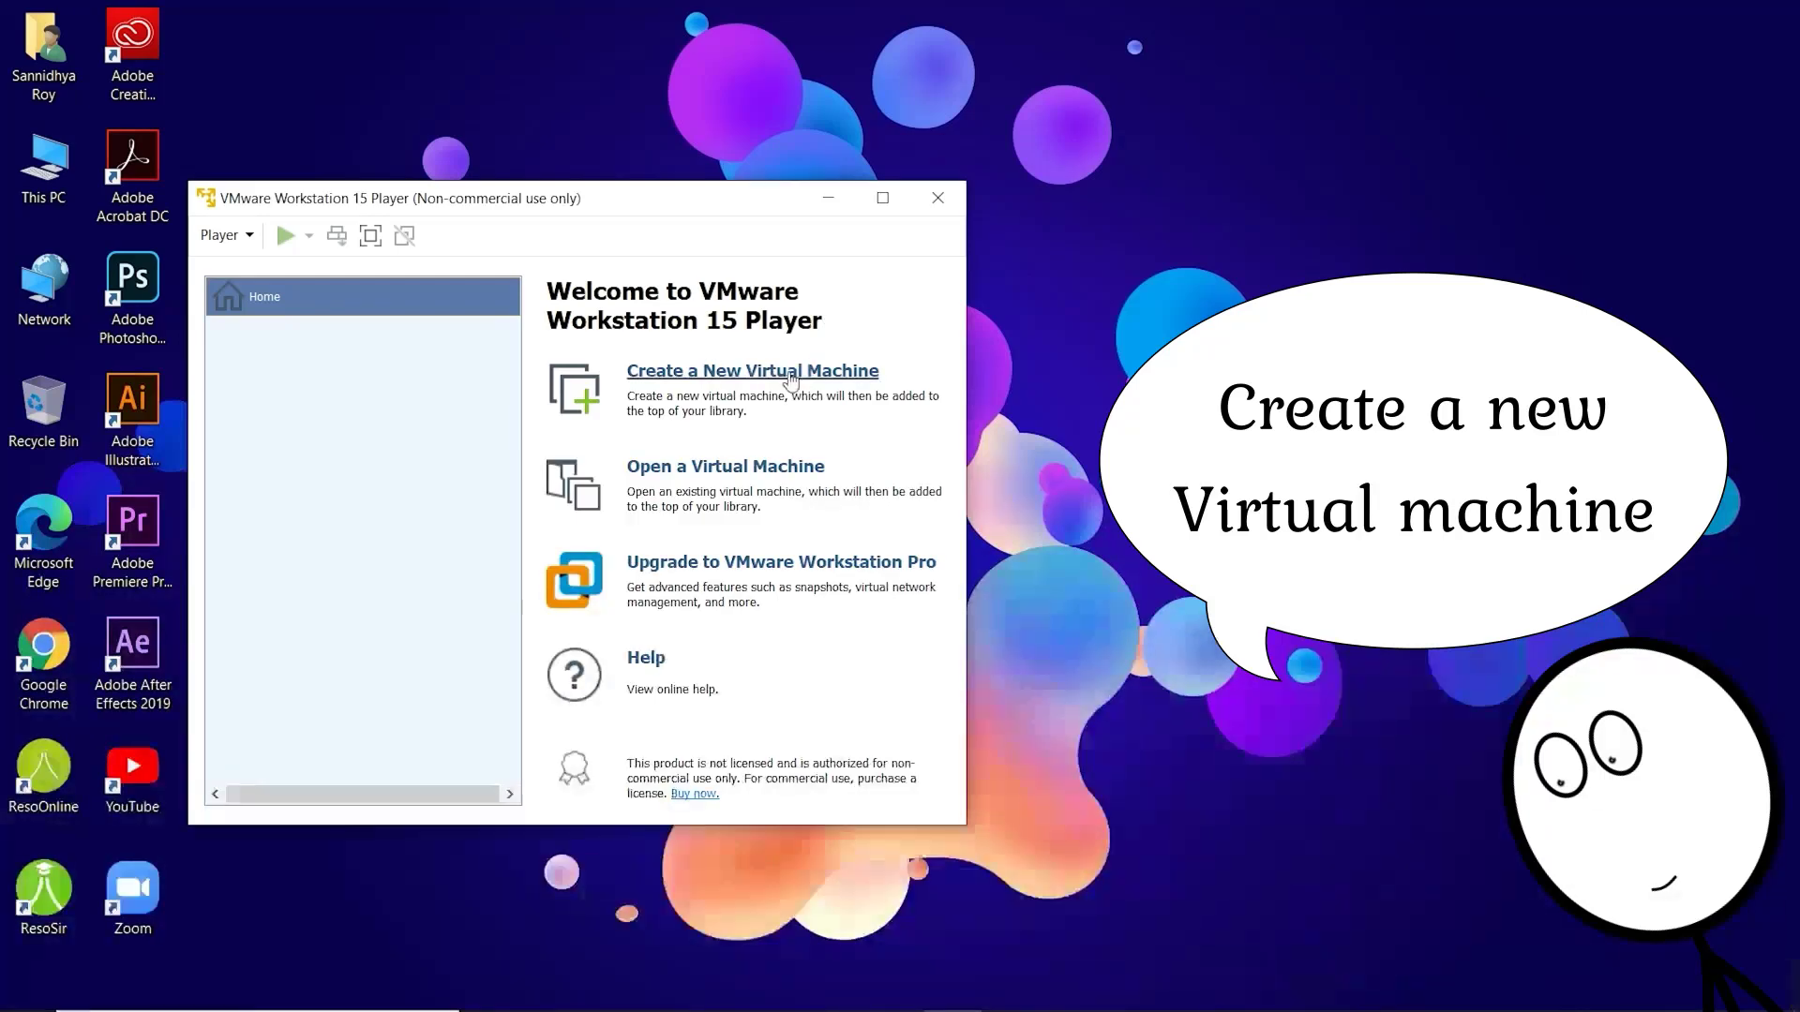
Start a new virtual machine with the operating system installed later, using Apple Mac OS X, version macOS 10.14, as guest
{"action": "left_click", "coordinate": [759, 379]}
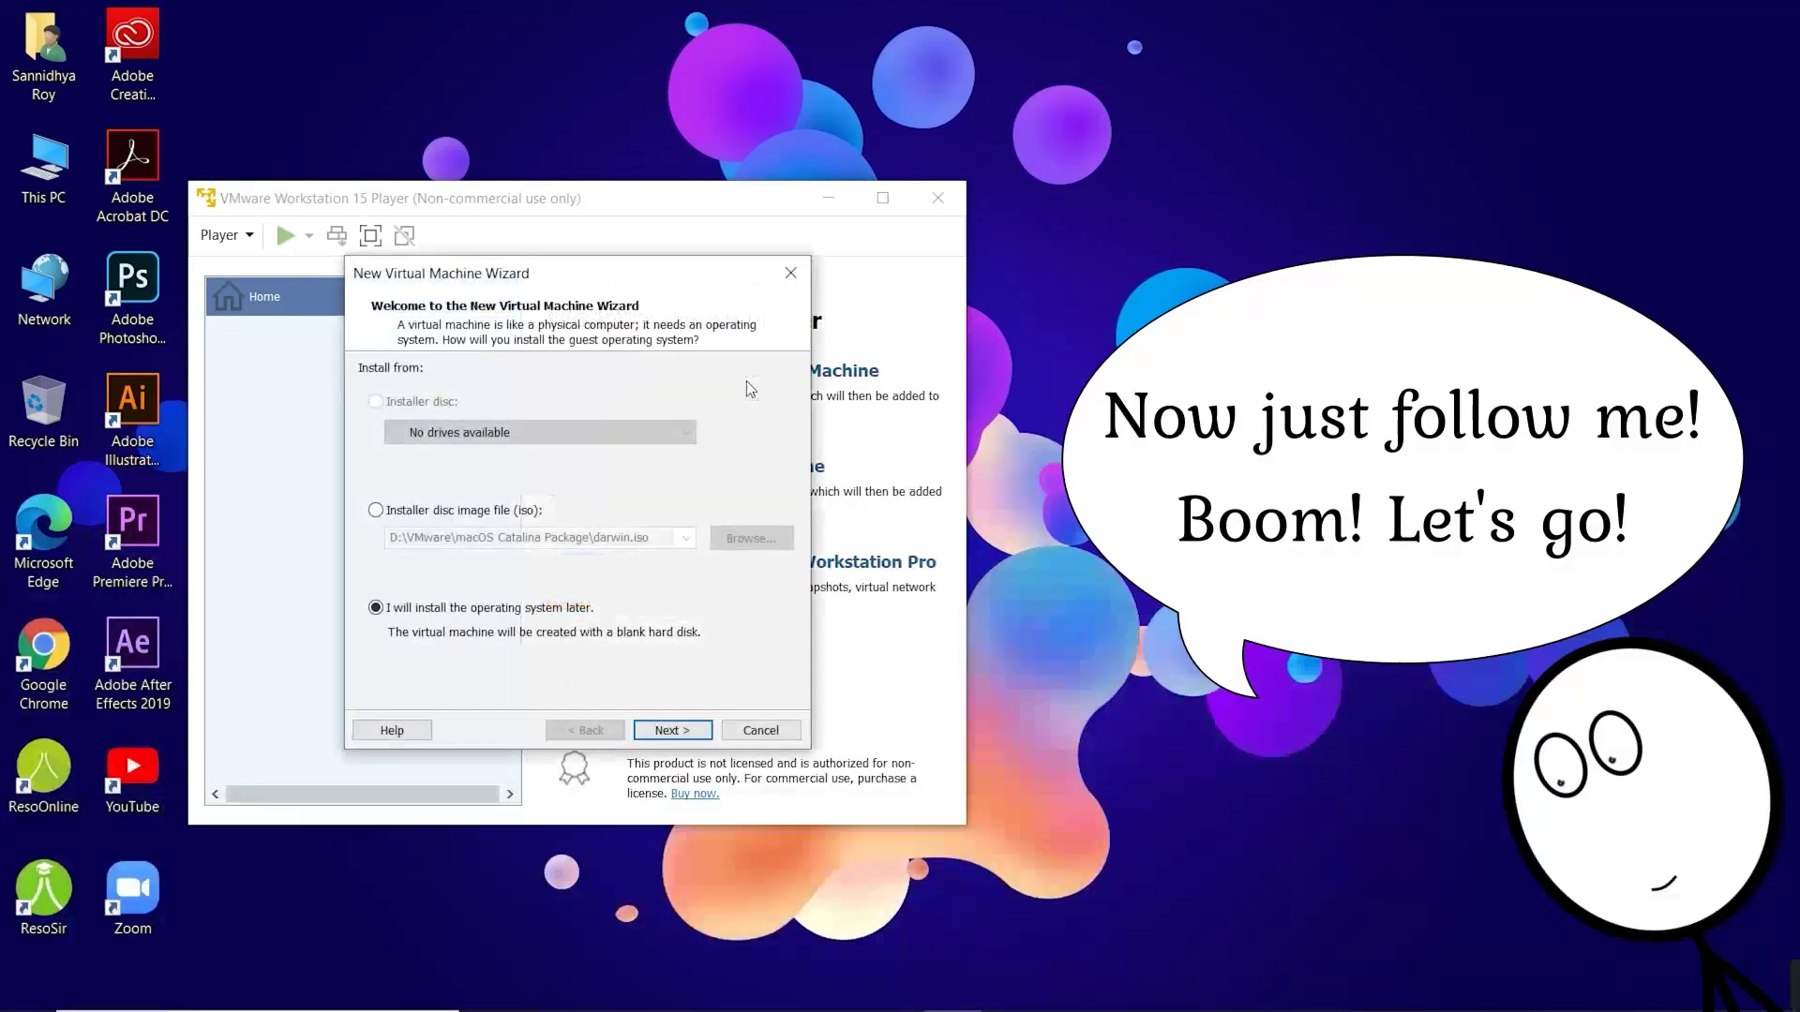
{"action": "left_click", "coordinate": [656, 728]}
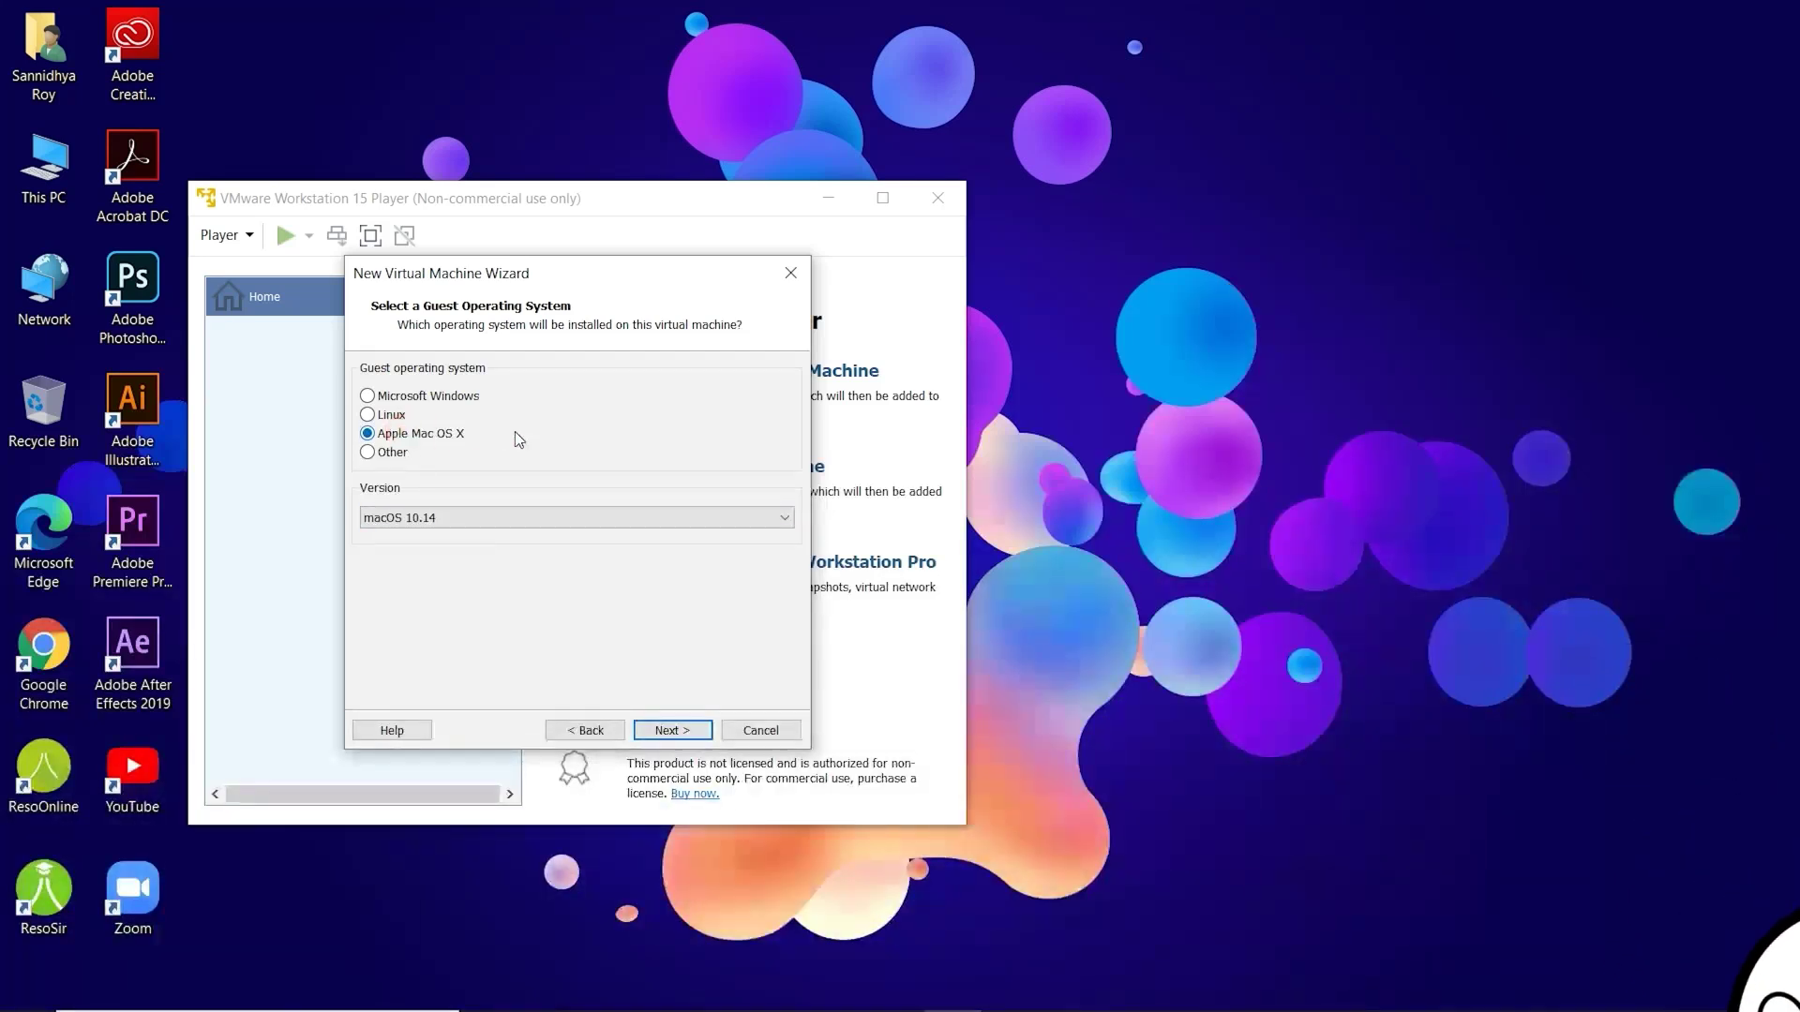
{"action": "left_click", "coordinate": [475, 521]}
{"action": "left_click", "coordinate": [465, 540]}
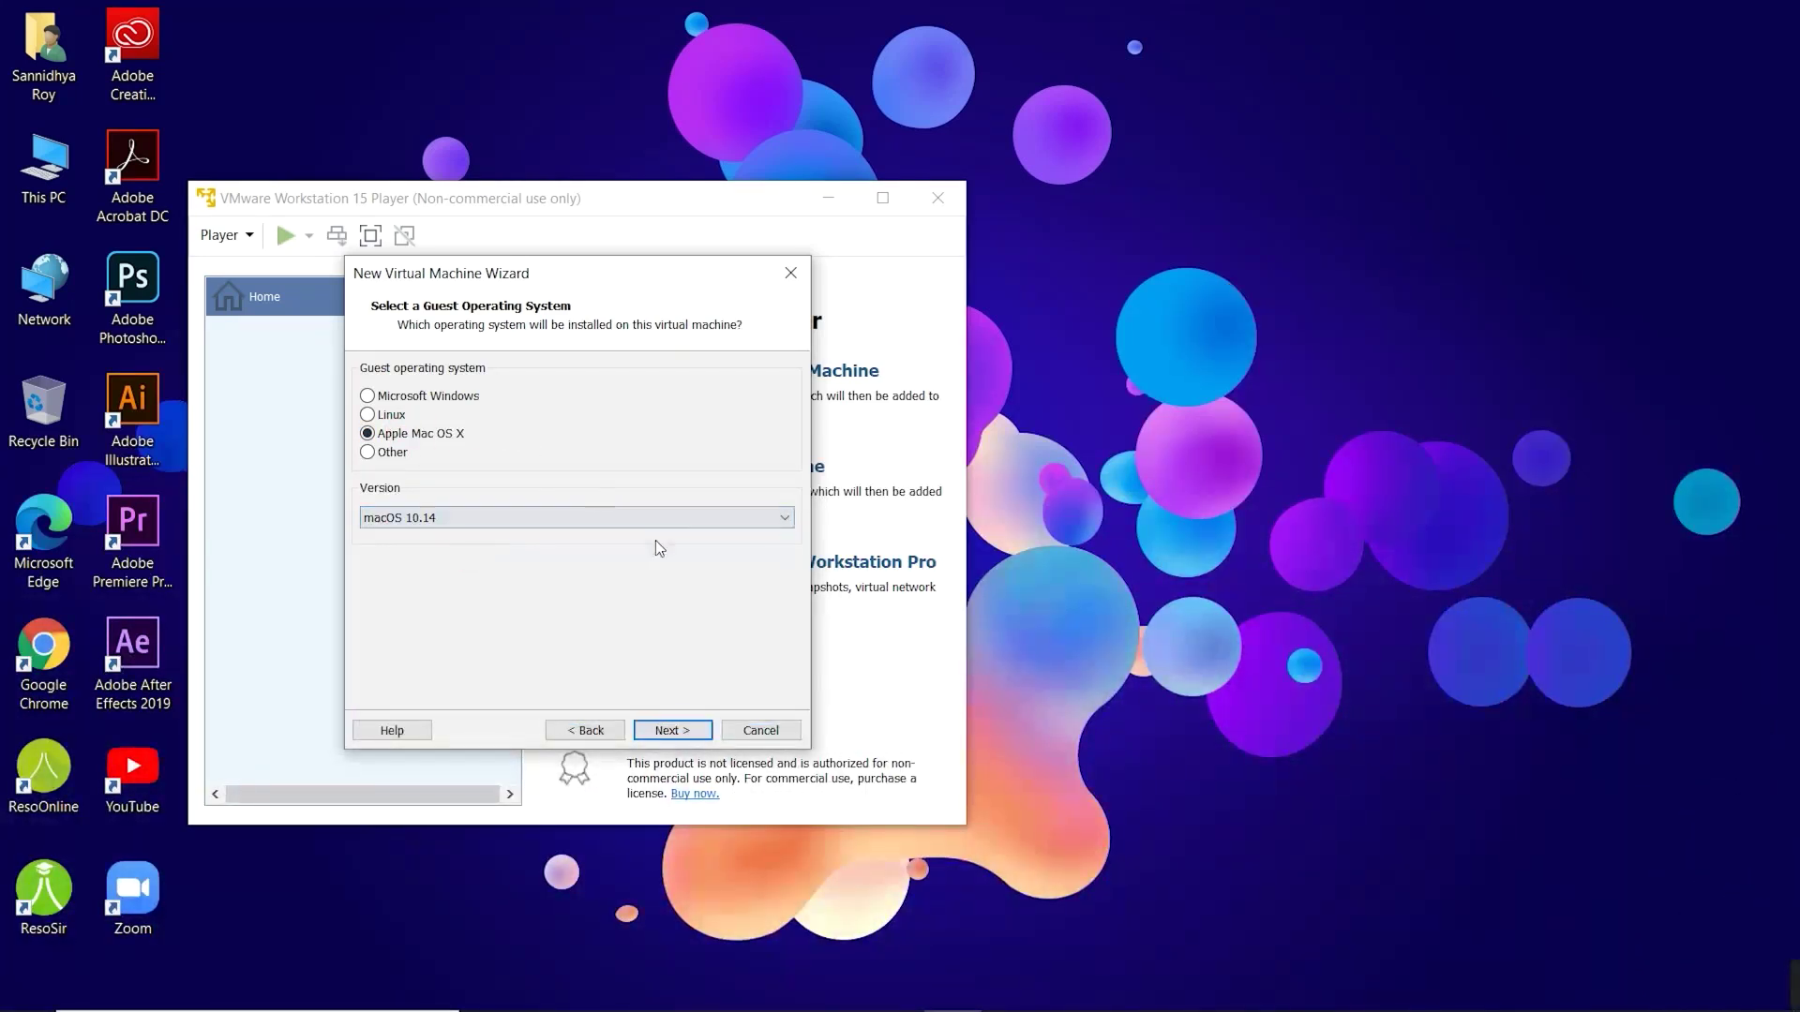
{"action": "left_click", "coordinate": [672, 732]}
Name the virtual machine macOS Big Sur and create it with a 90 GB disk stored as a single file
{"action": "left_click", "coordinate": [511, 405]}
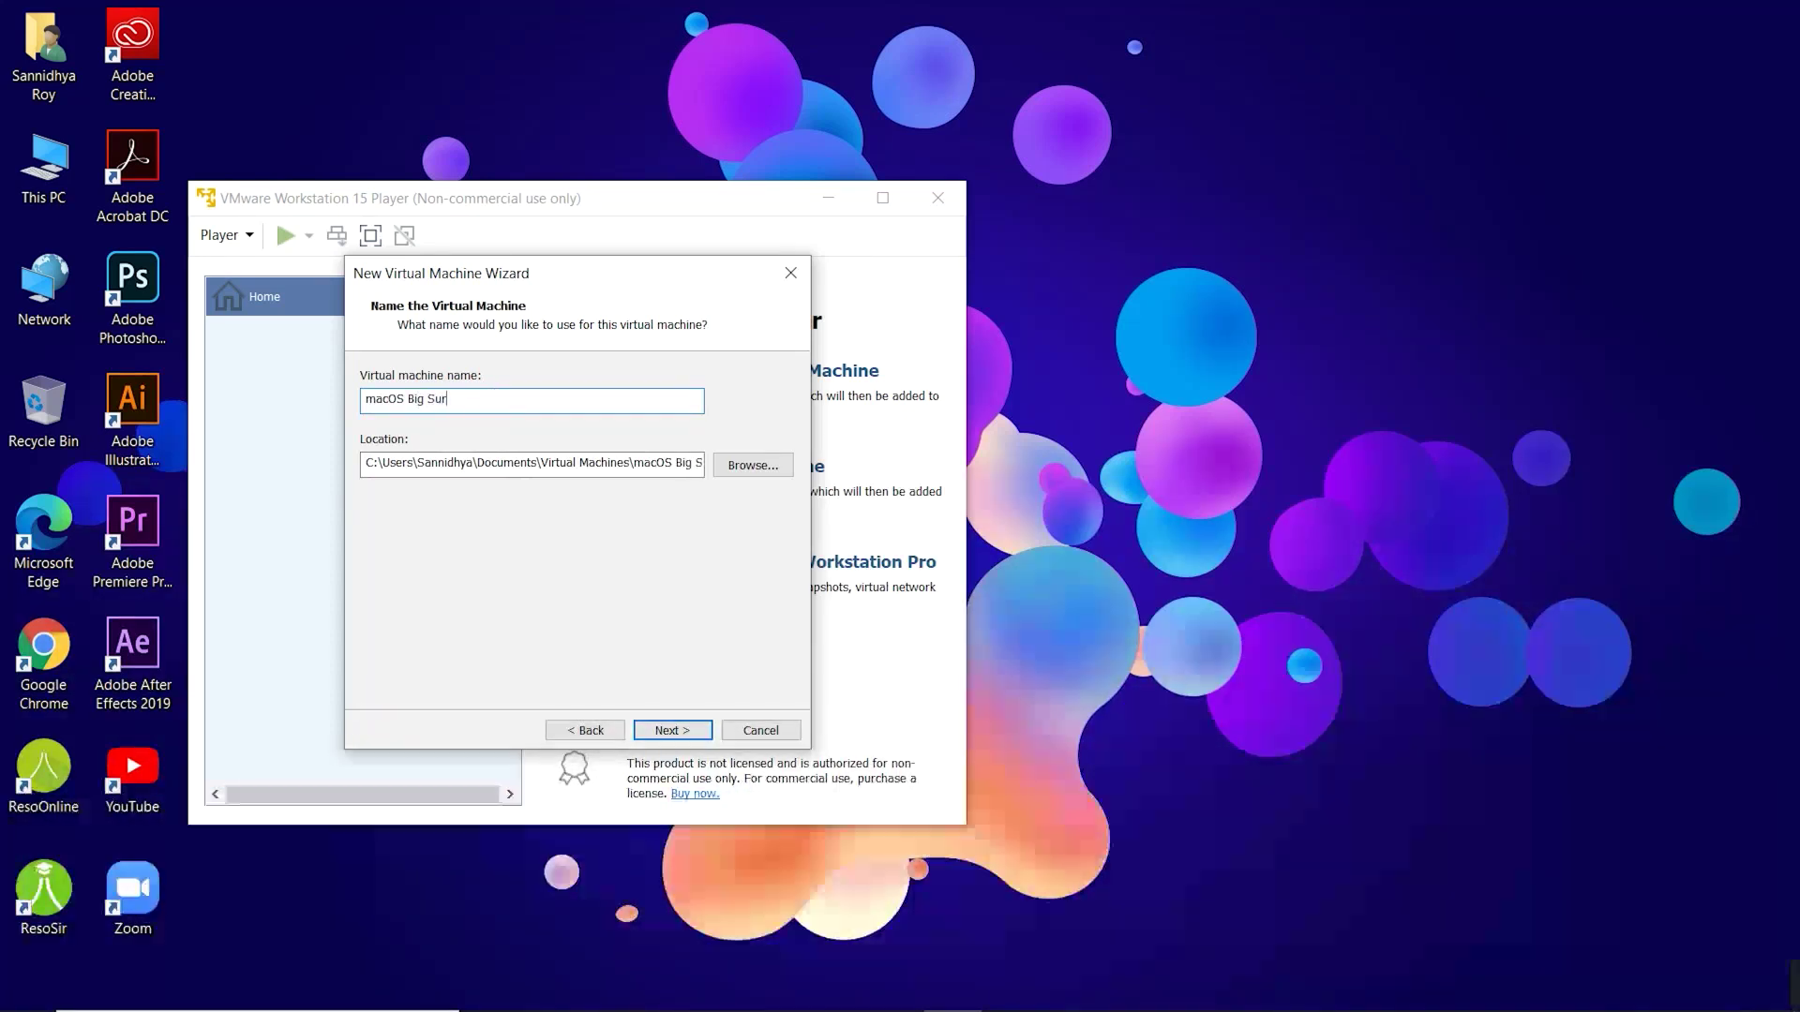
{"action": "left_click", "coordinate": [687, 734]}
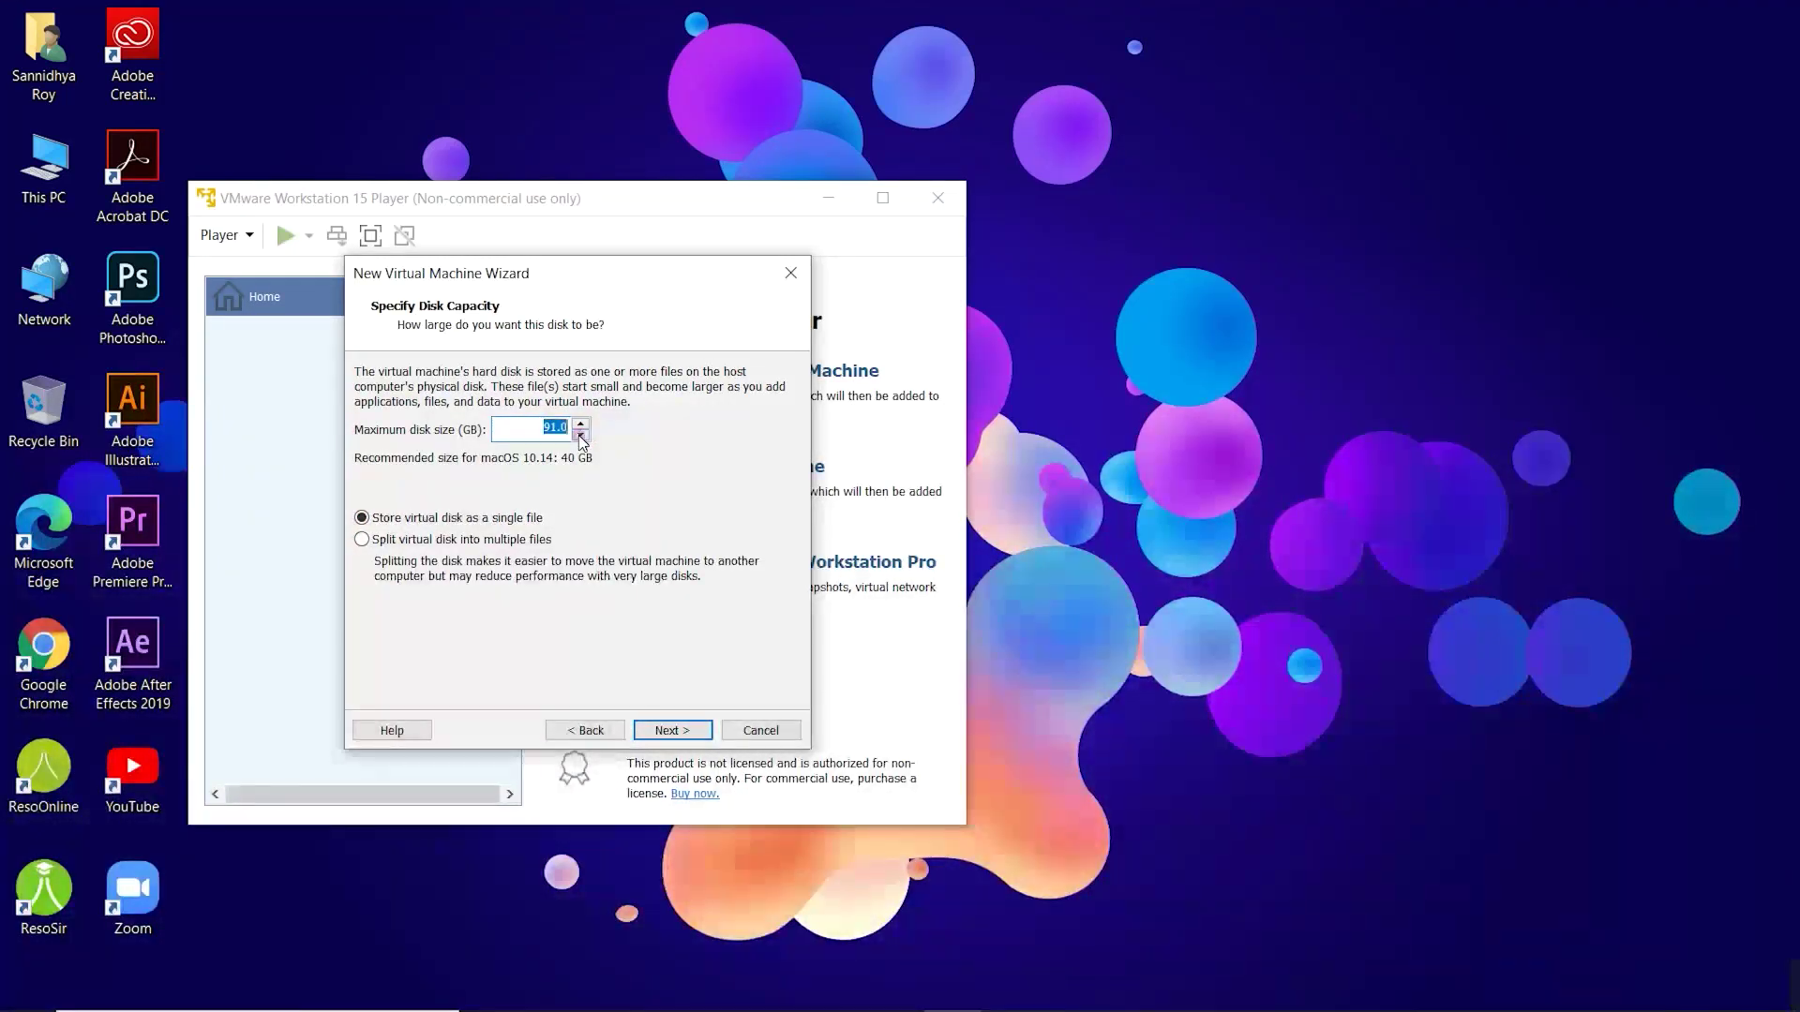
{"action": "left_click", "coordinate": [581, 435]}
{"action": "left_click", "coordinate": [689, 736]}
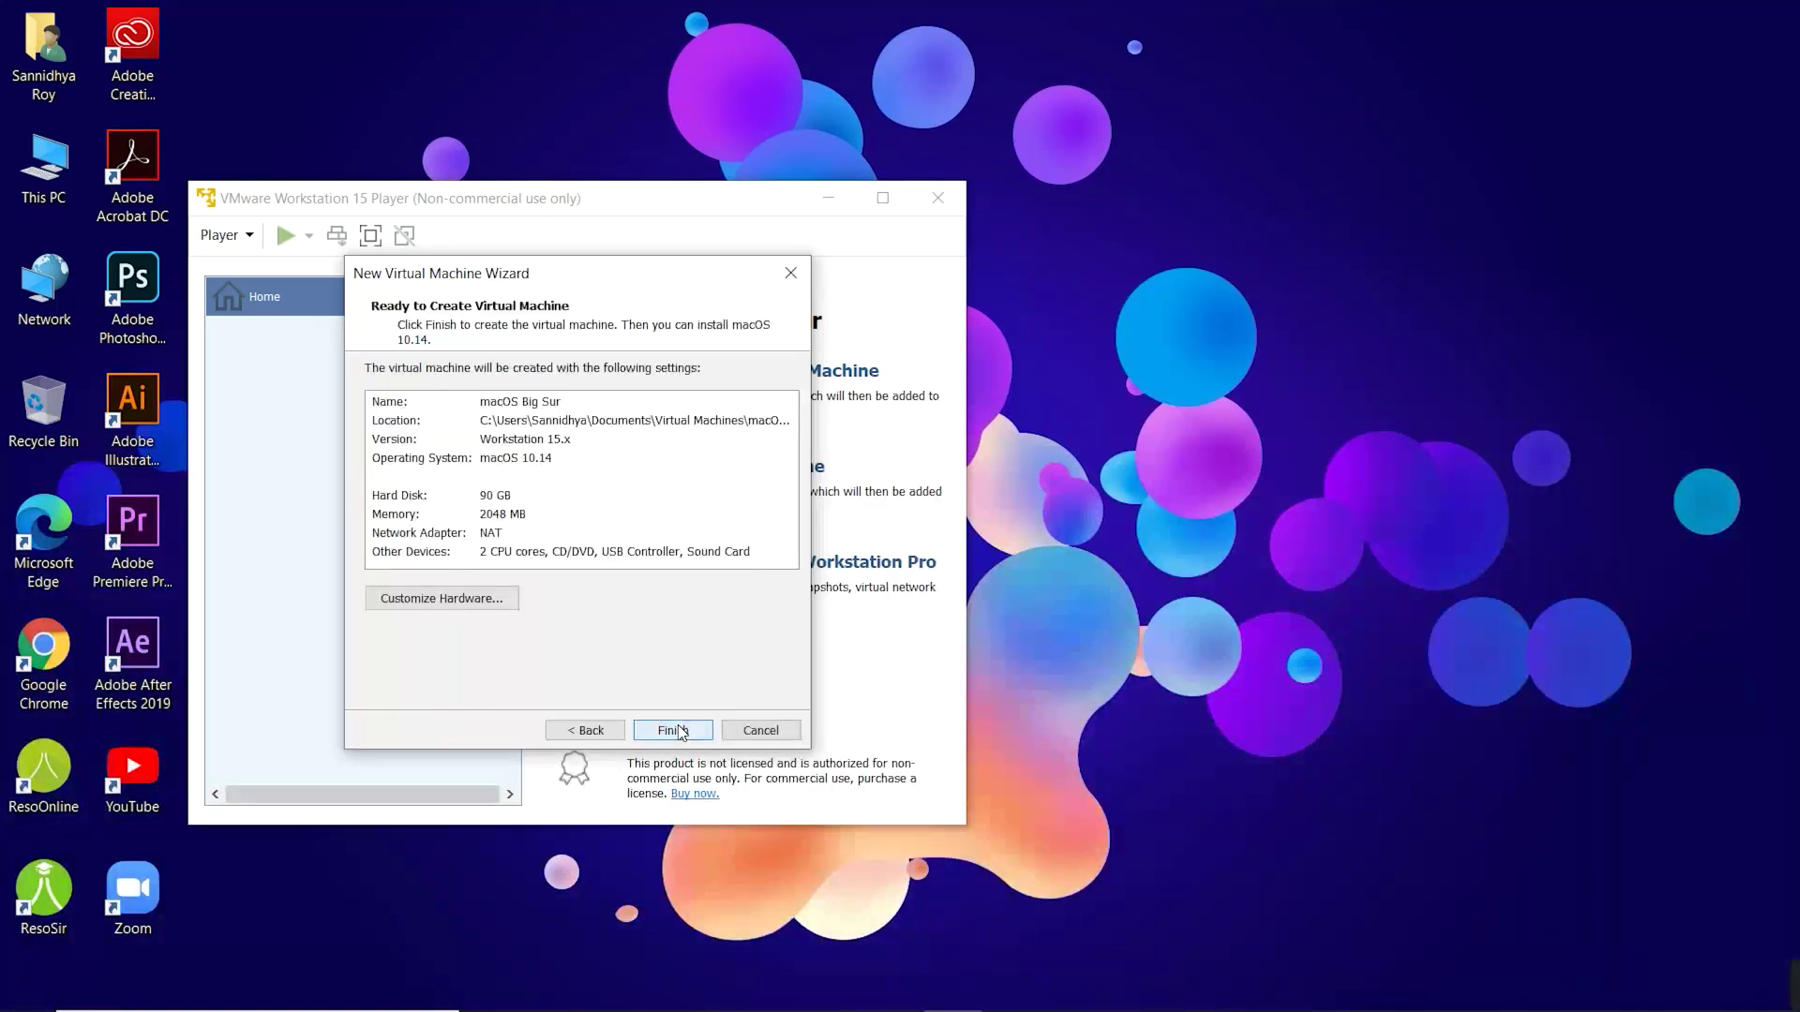
{"action": "left_click", "coordinate": [686, 729]}
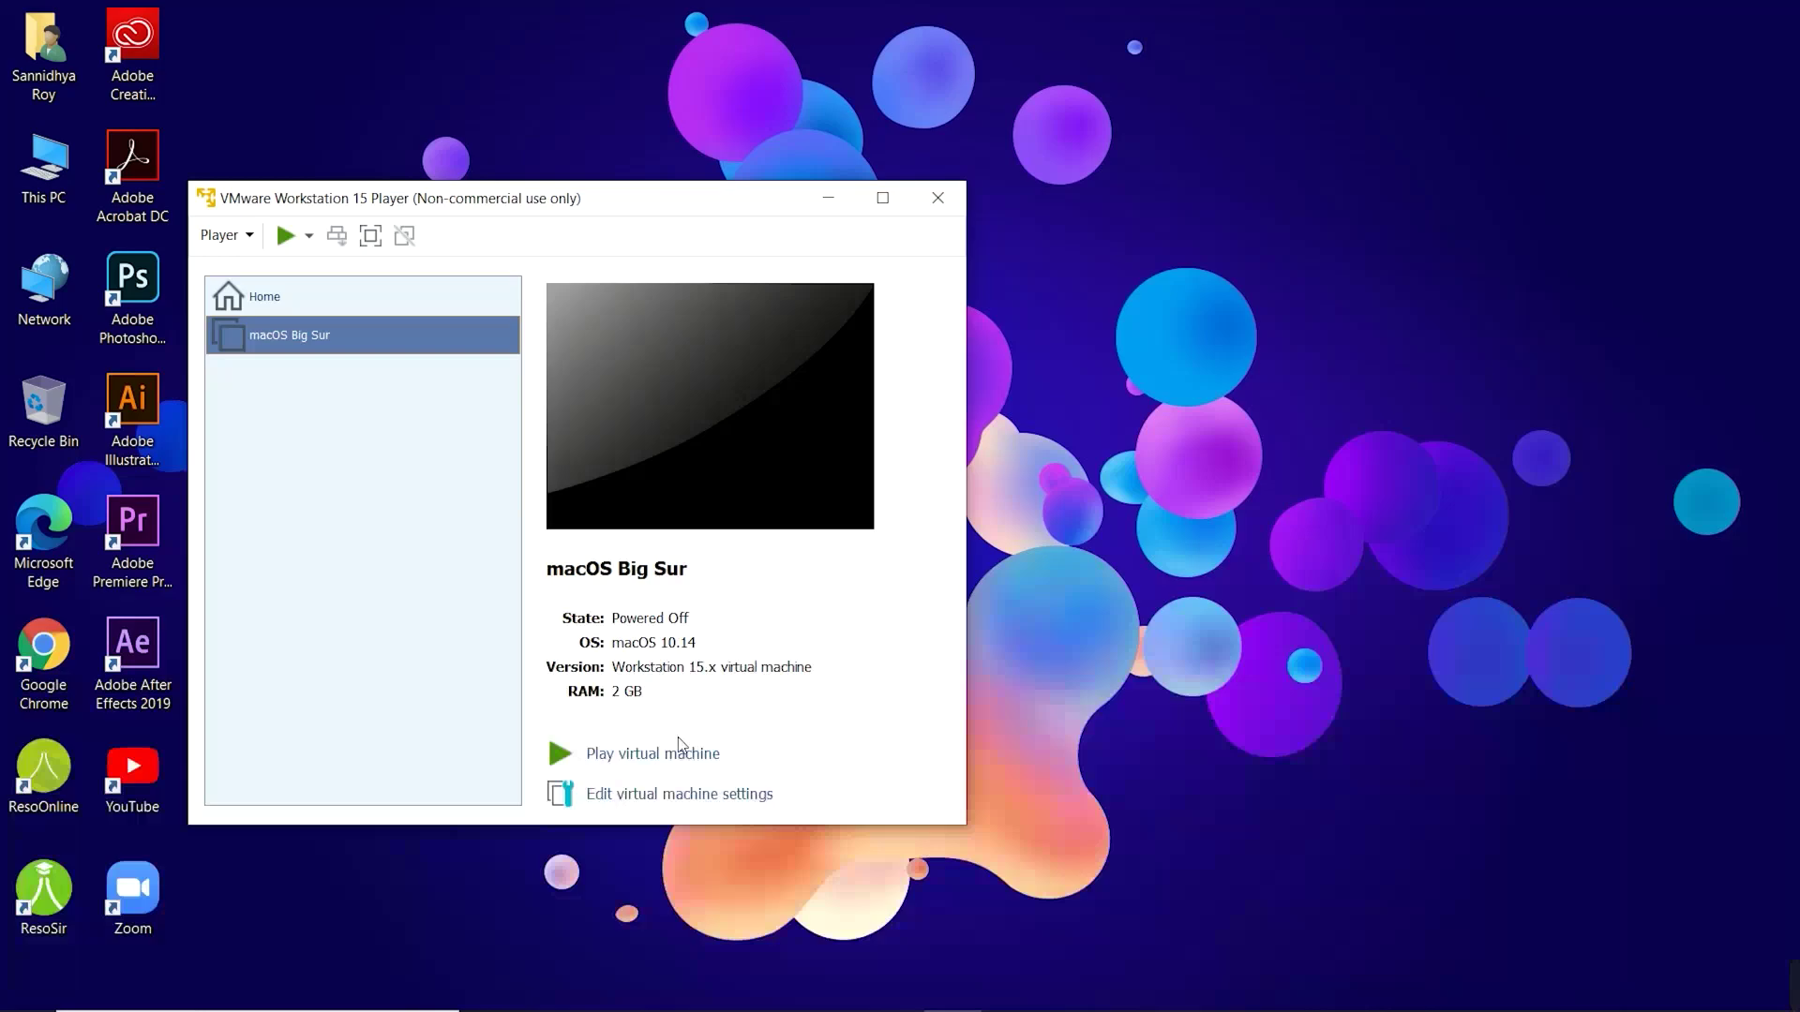
Allocate 8192 MB of memory and 4 processor cores to the macOS Big Sur virtual machine
{"action": "left_click", "coordinate": [653, 794]}
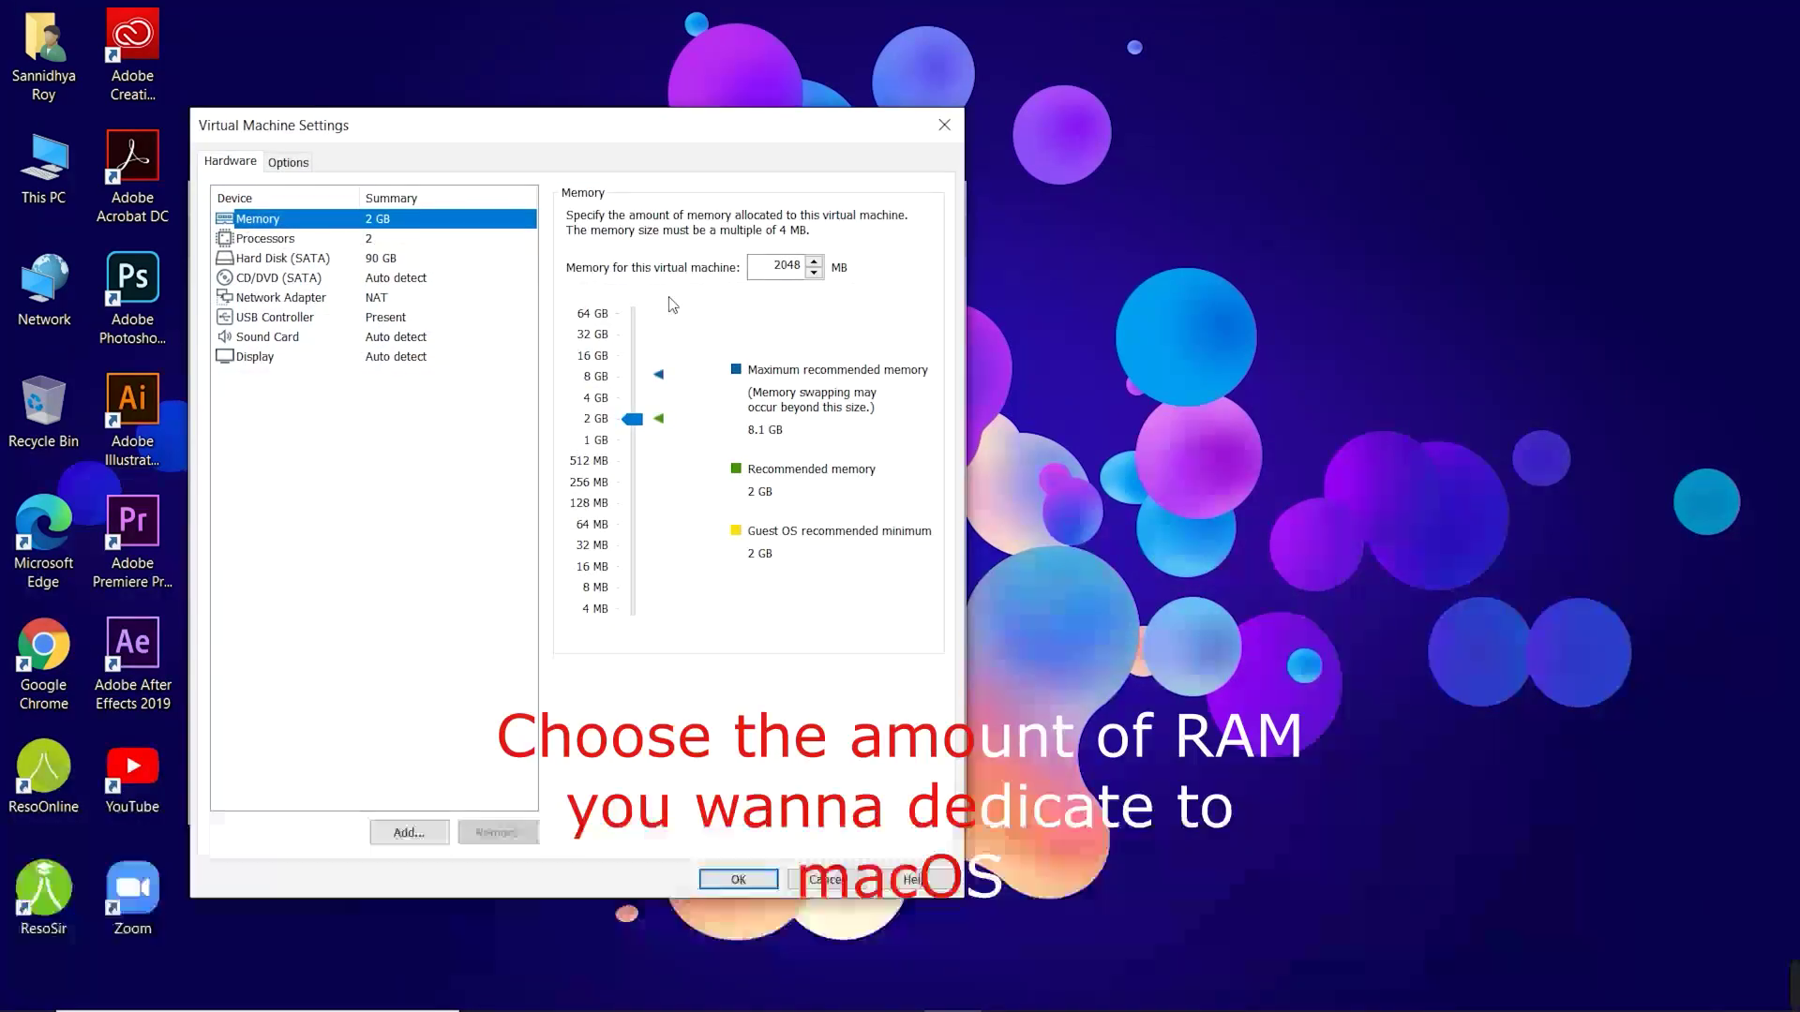
{"action": "left_click", "coordinate": [633, 418]}
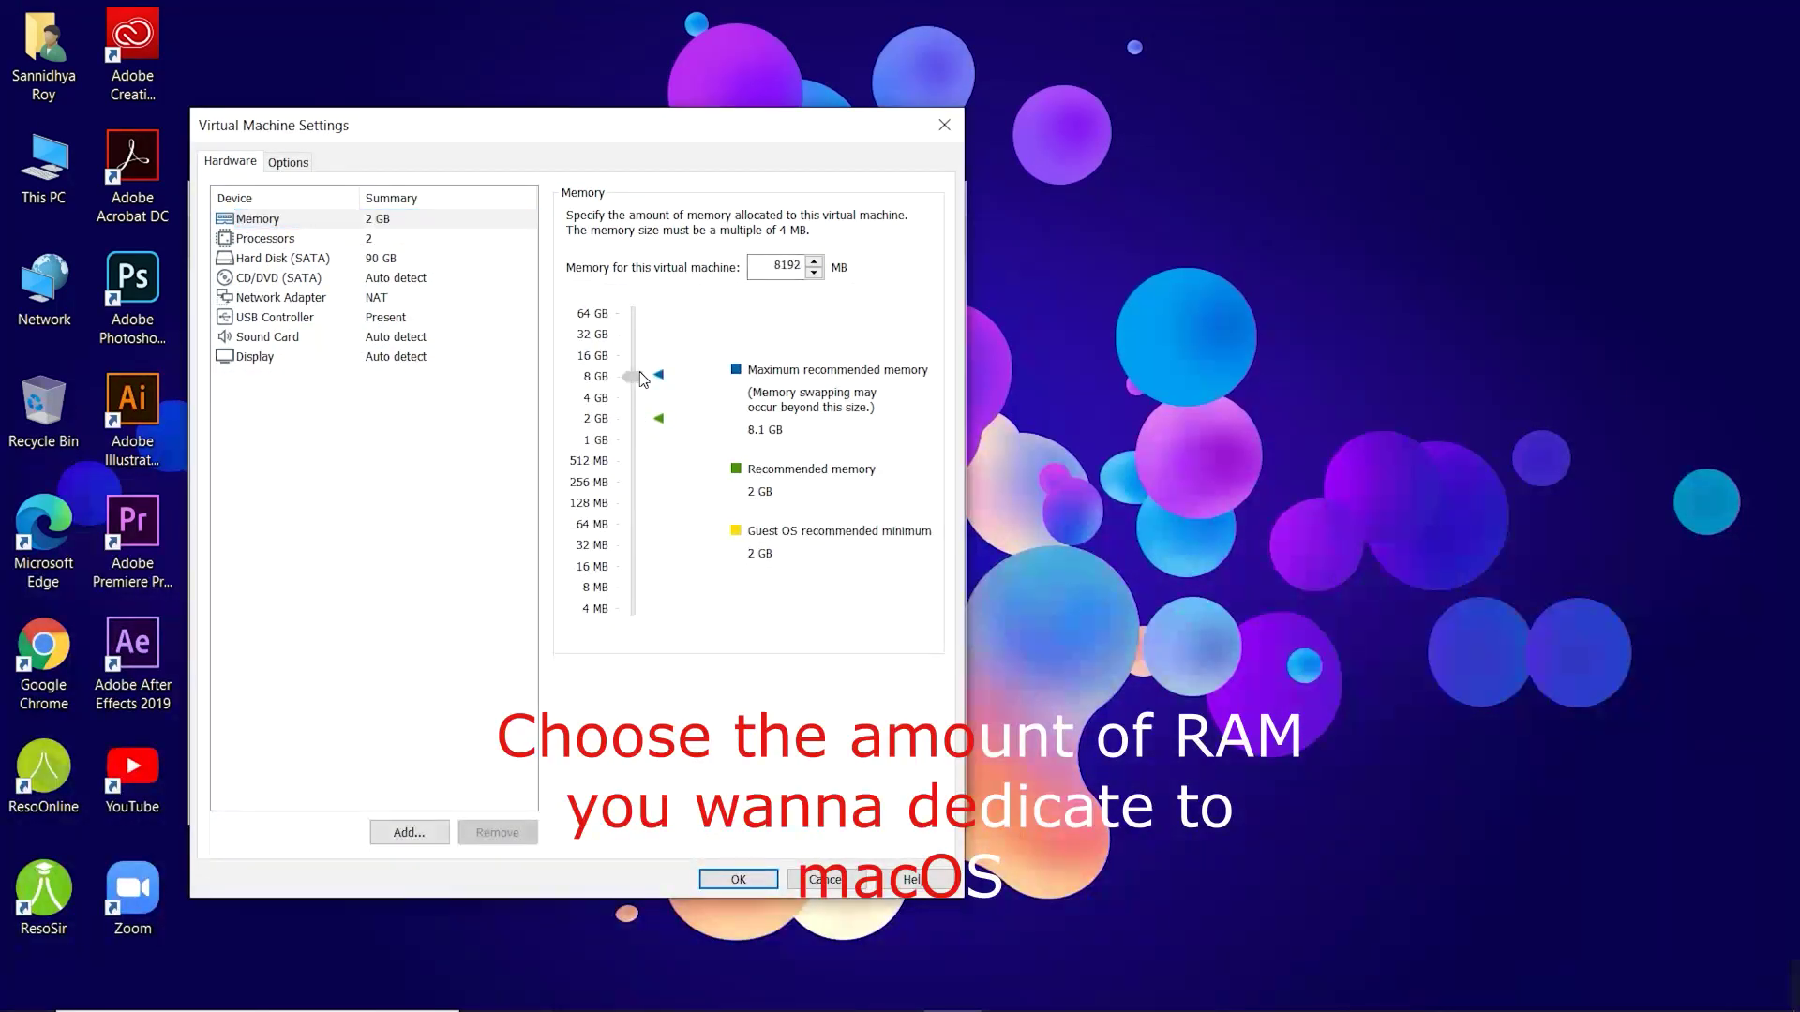
{"action": "left_click_drag", "start_coordinate": [640, 373], "coordinate": [640, 375]}
{"action": "left_click", "coordinate": [412, 240]}
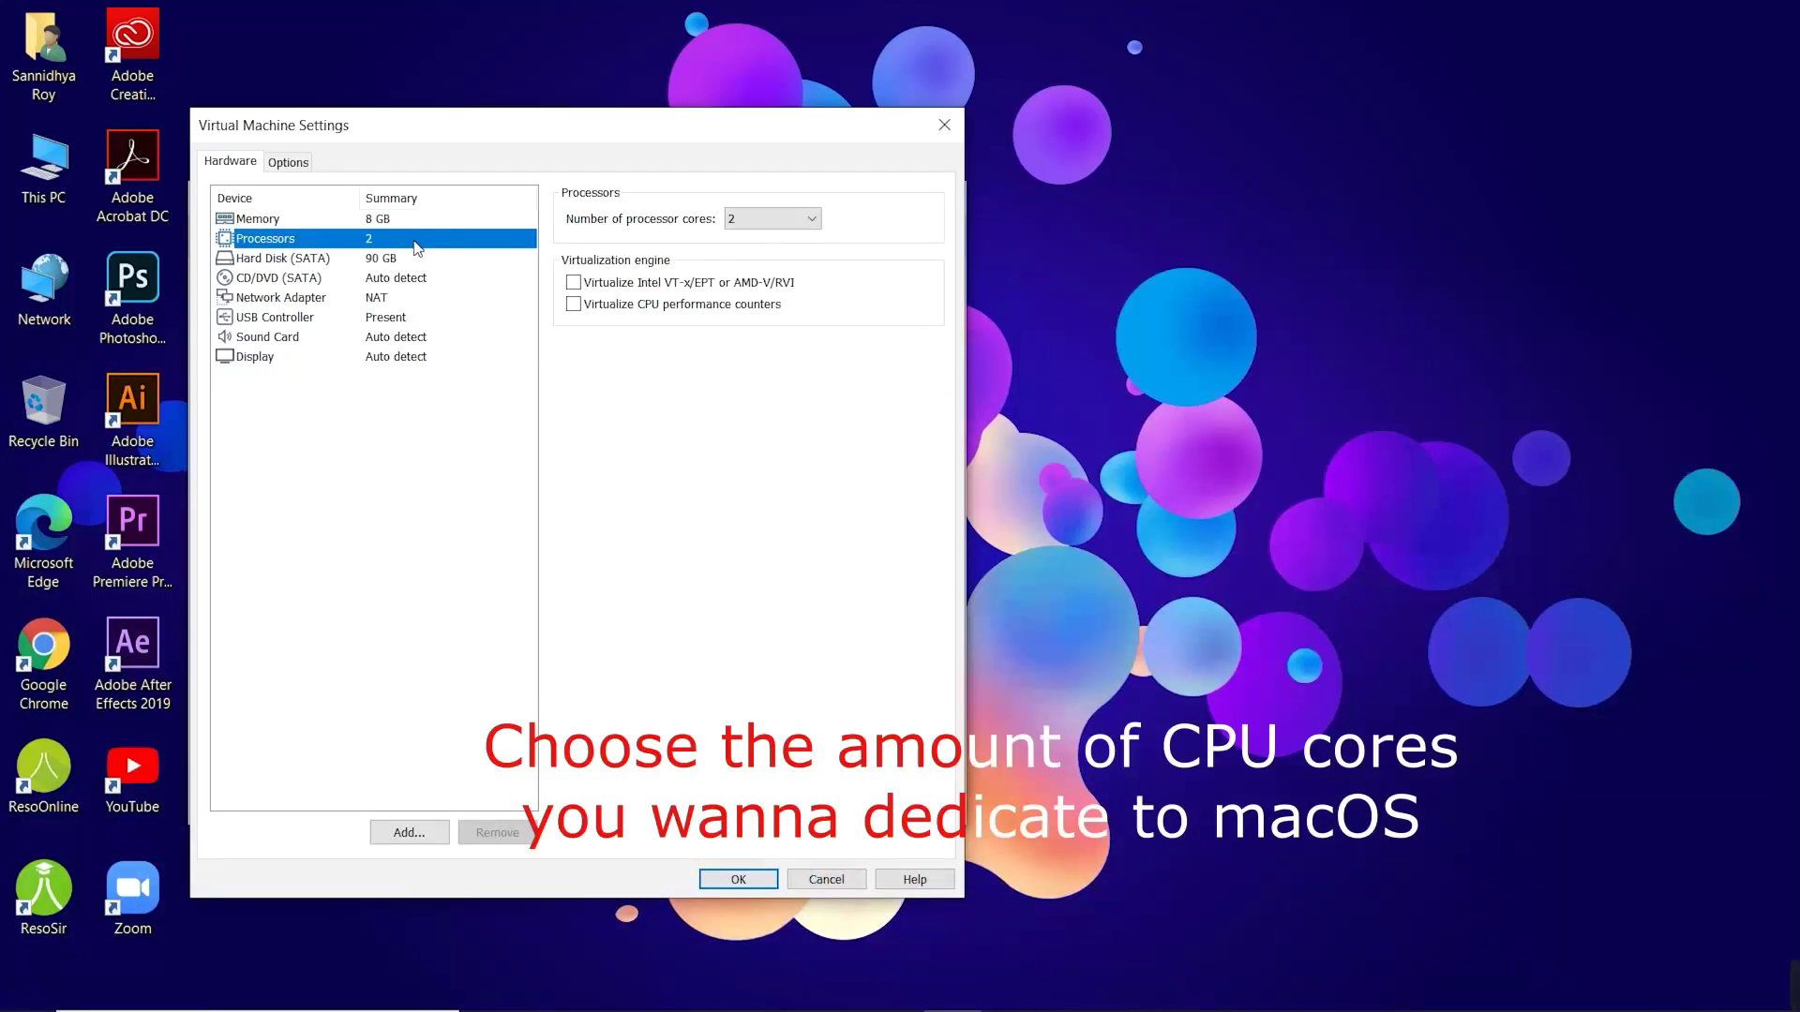
{"action": "left_click", "coordinate": [756, 221]}
{"action": "left_click", "coordinate": [756, 283]}
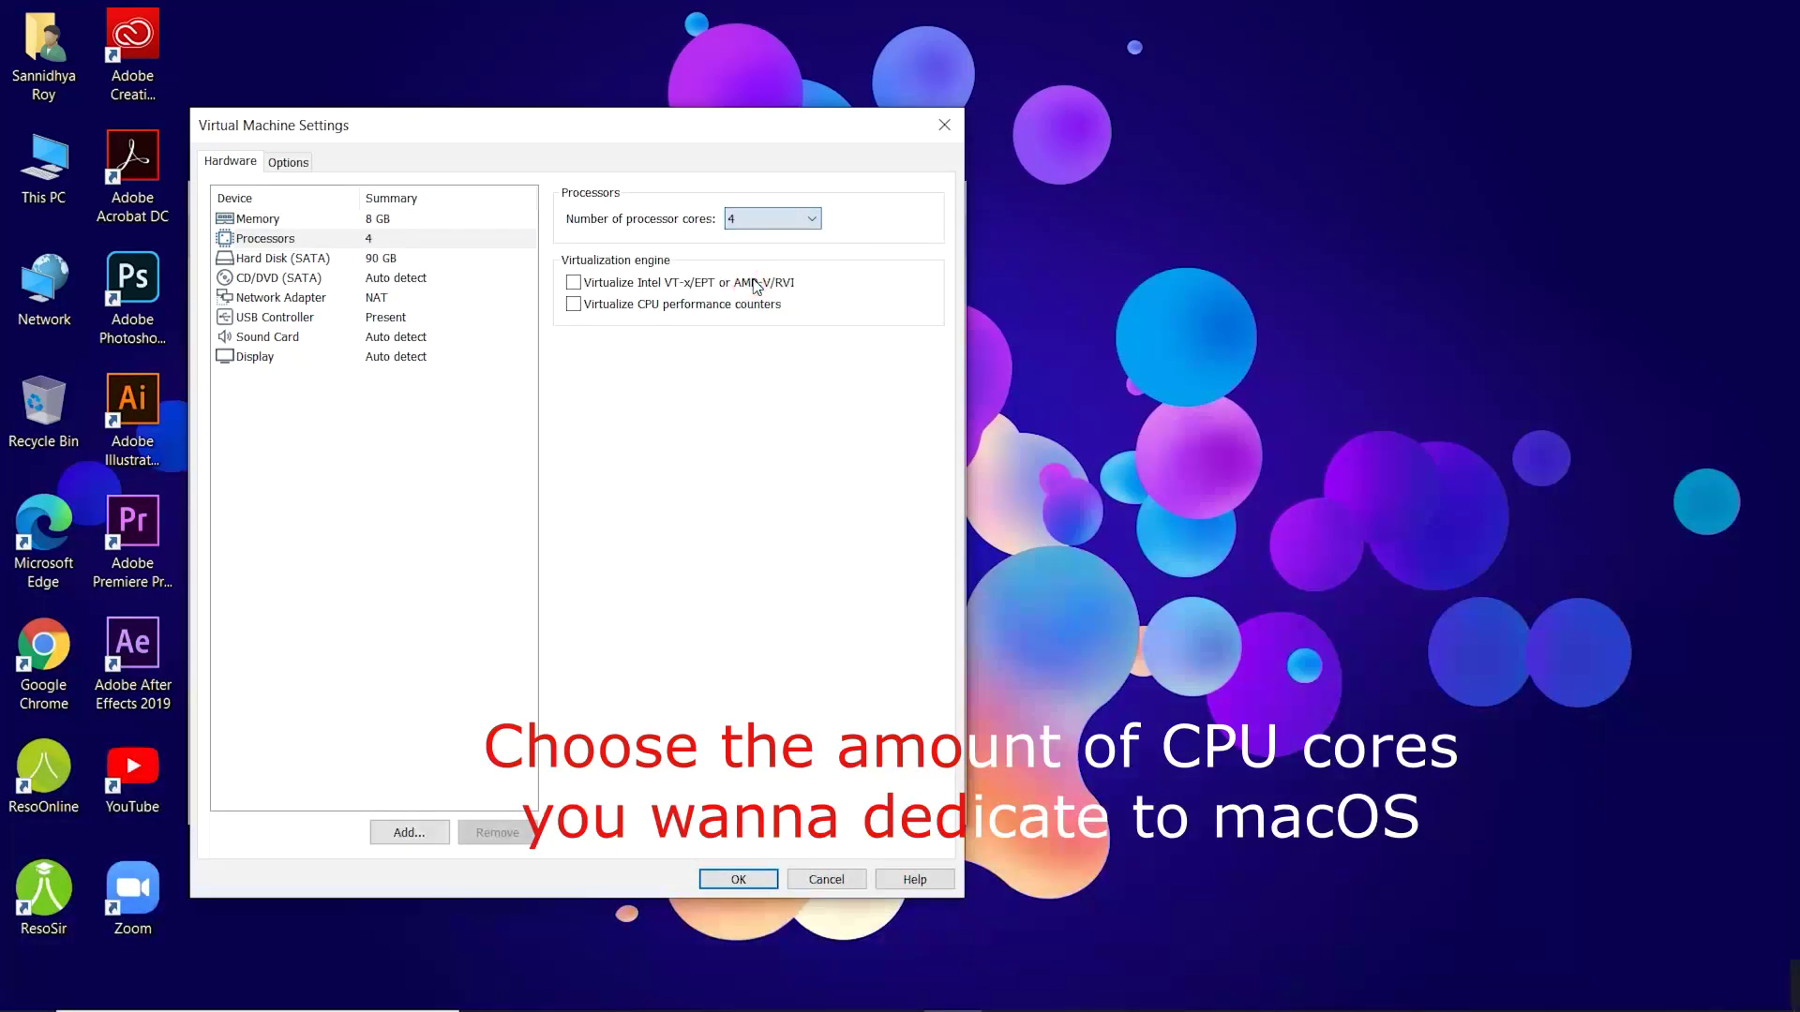
Set the CD/DVD drive to use the ISO image macOSInstaller.iso from the Downloads macOS Big Sur folder
{"action": "left_click", "coordinate": [420, 257]}
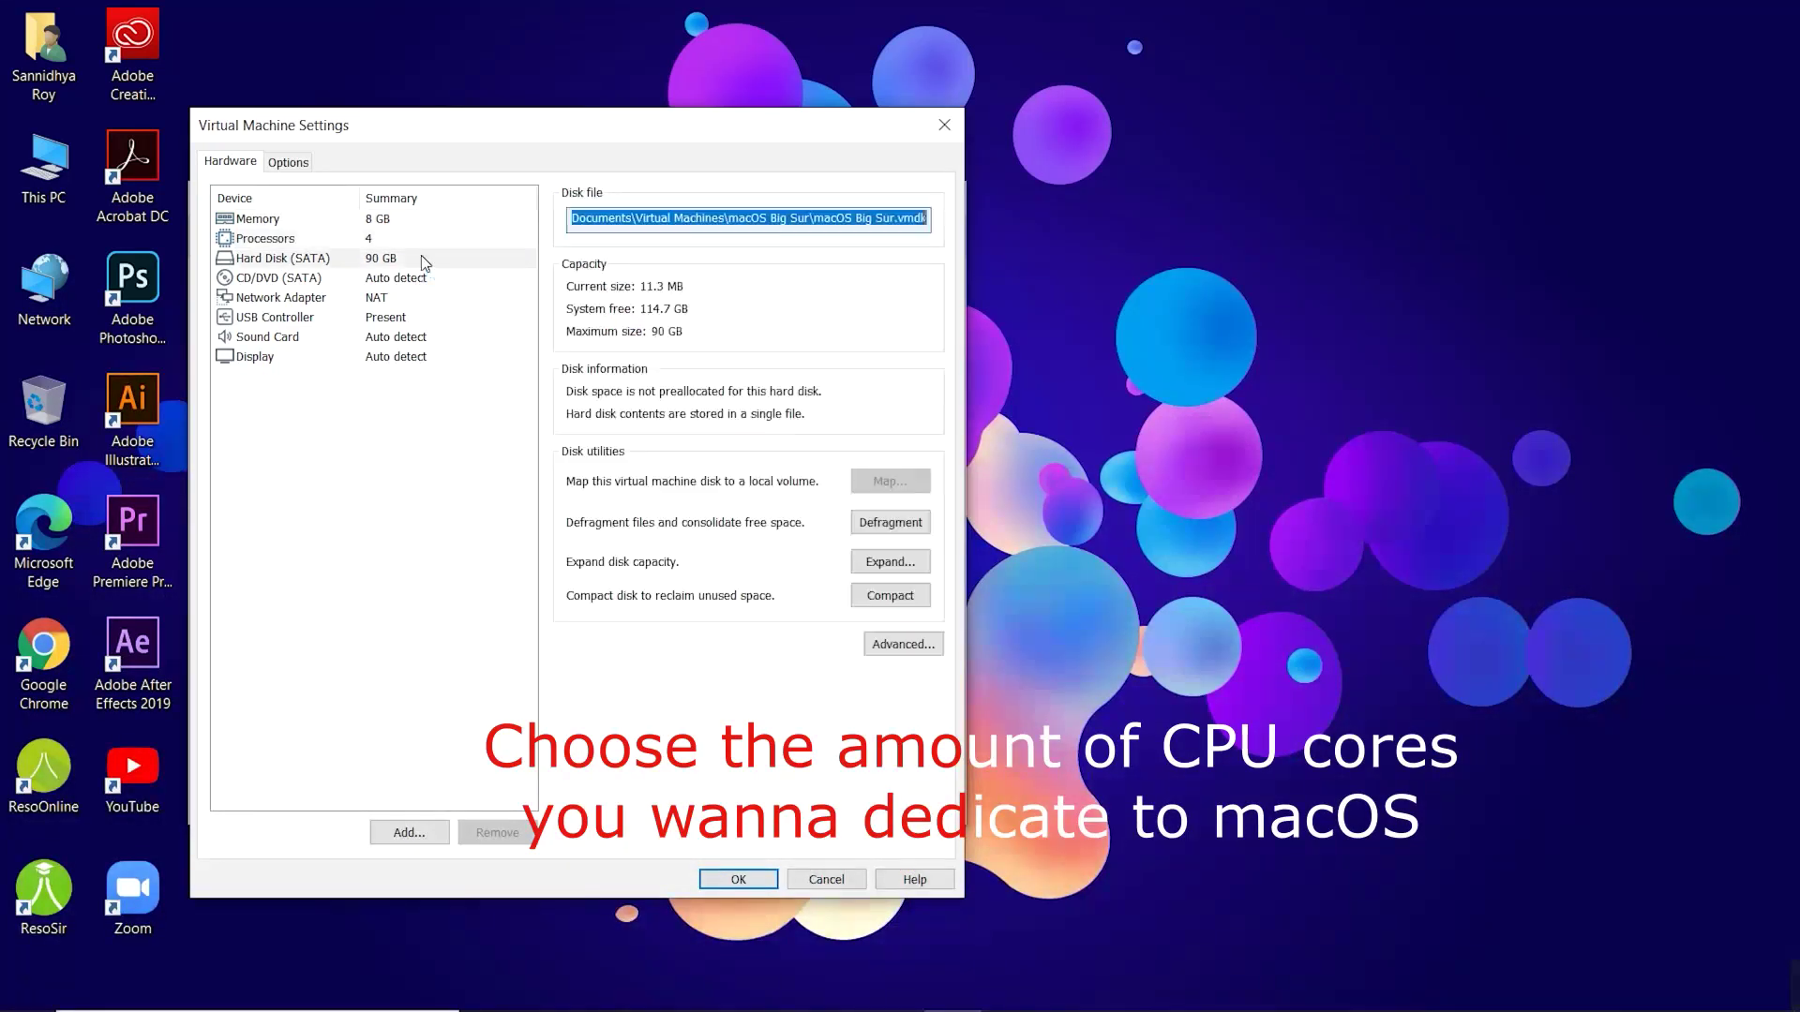
{"action": "left_click", "coordinate": [409, 279]}
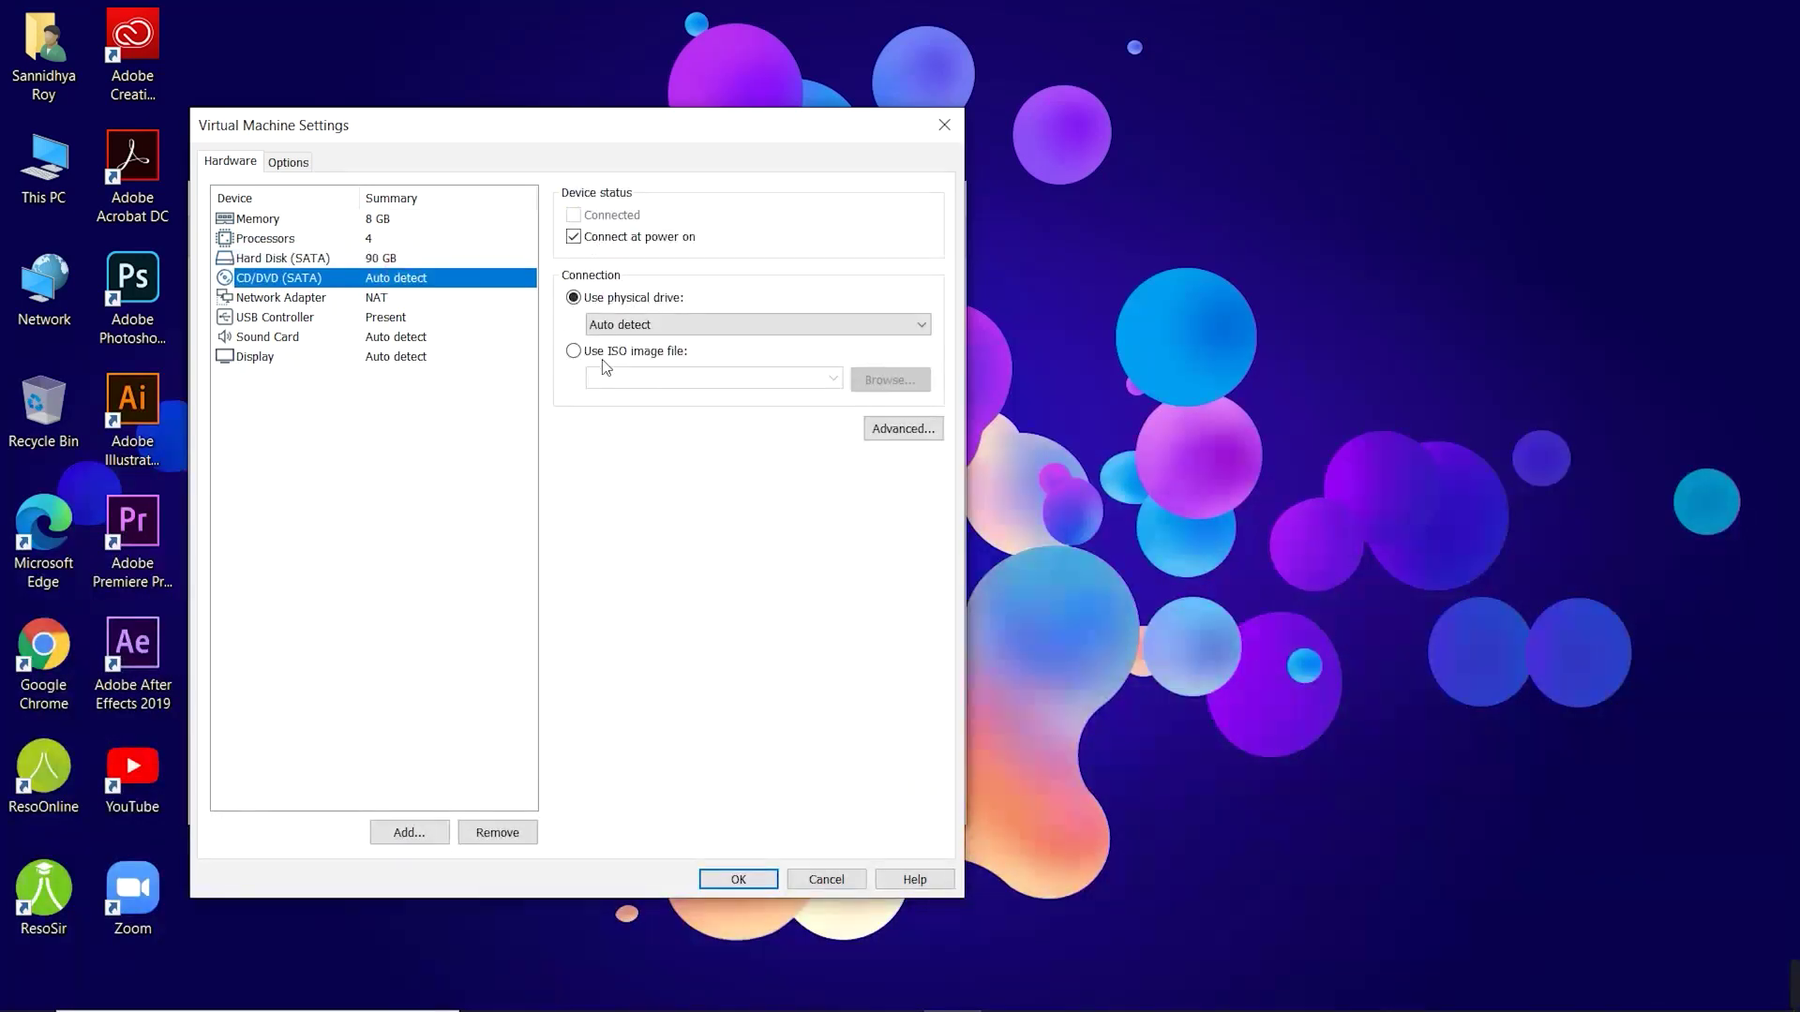
{"action": "left_click", "coordinate": [573, 351]}
{"action": "left_click", "coordinate": [893, 381]}
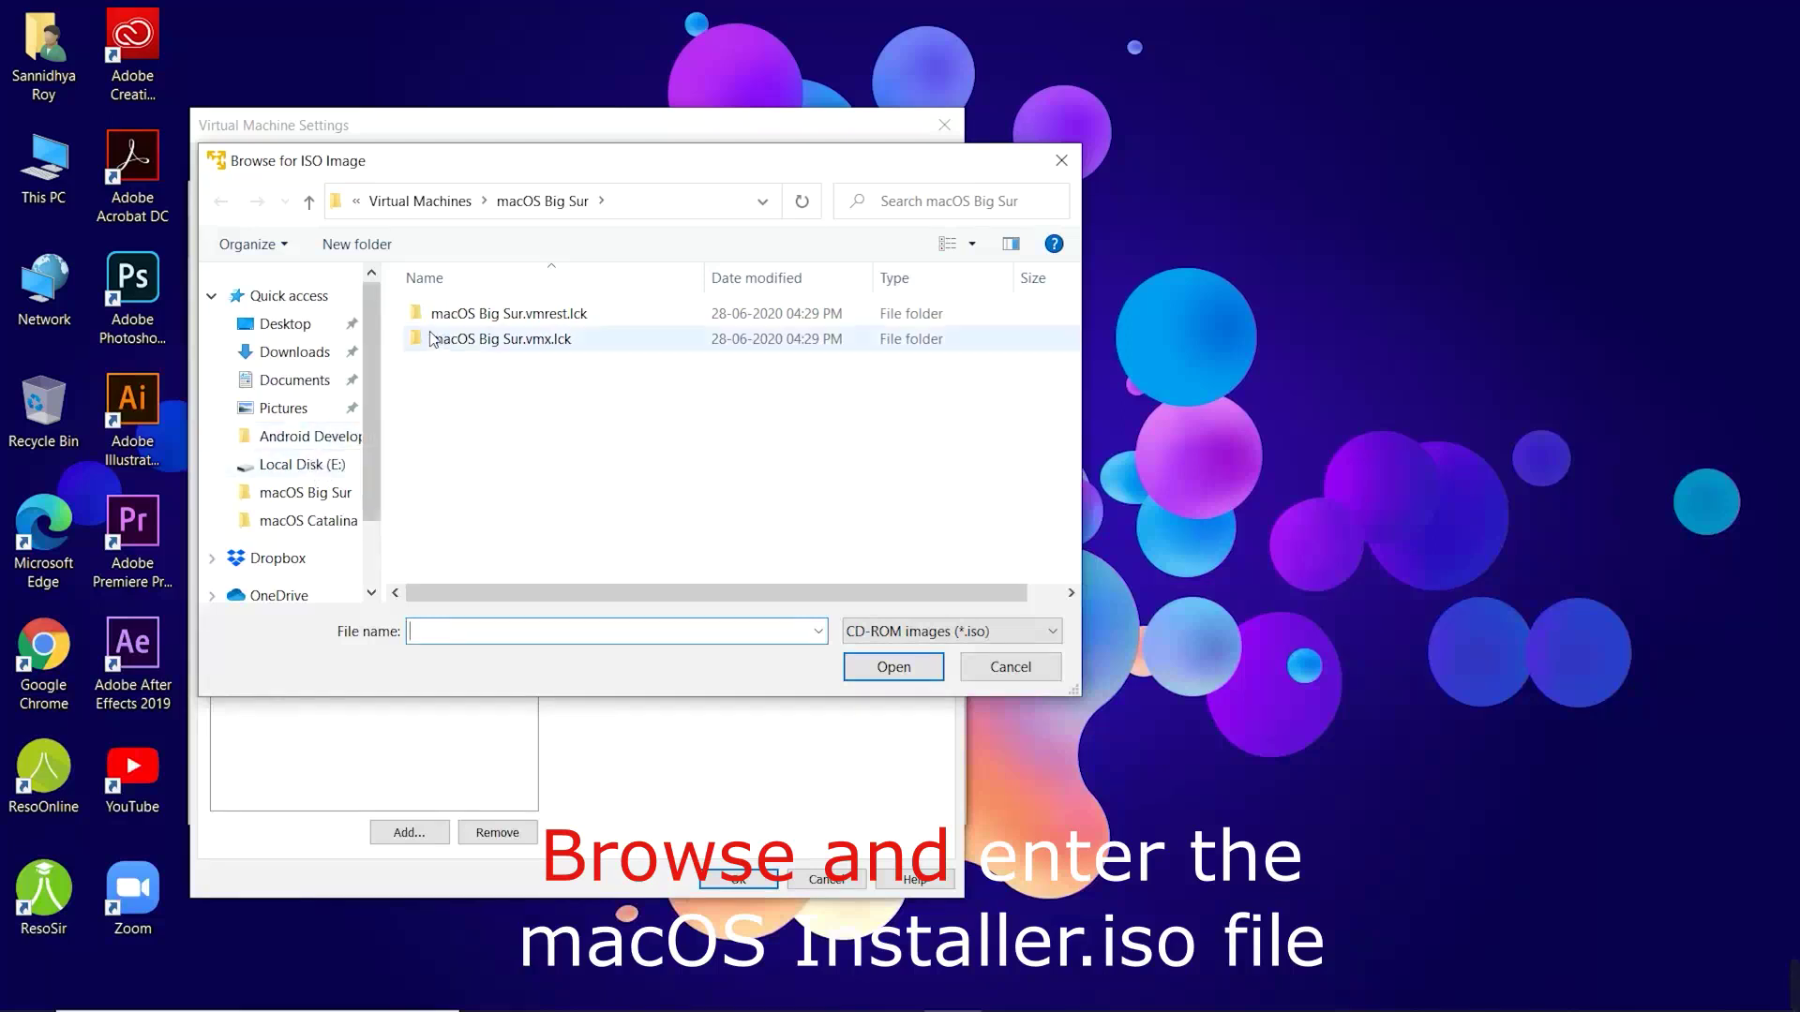
{"action": "left_click", "coordinate": [337, 356]}
{"action": "double_click", "coordinate": [520, 347]}
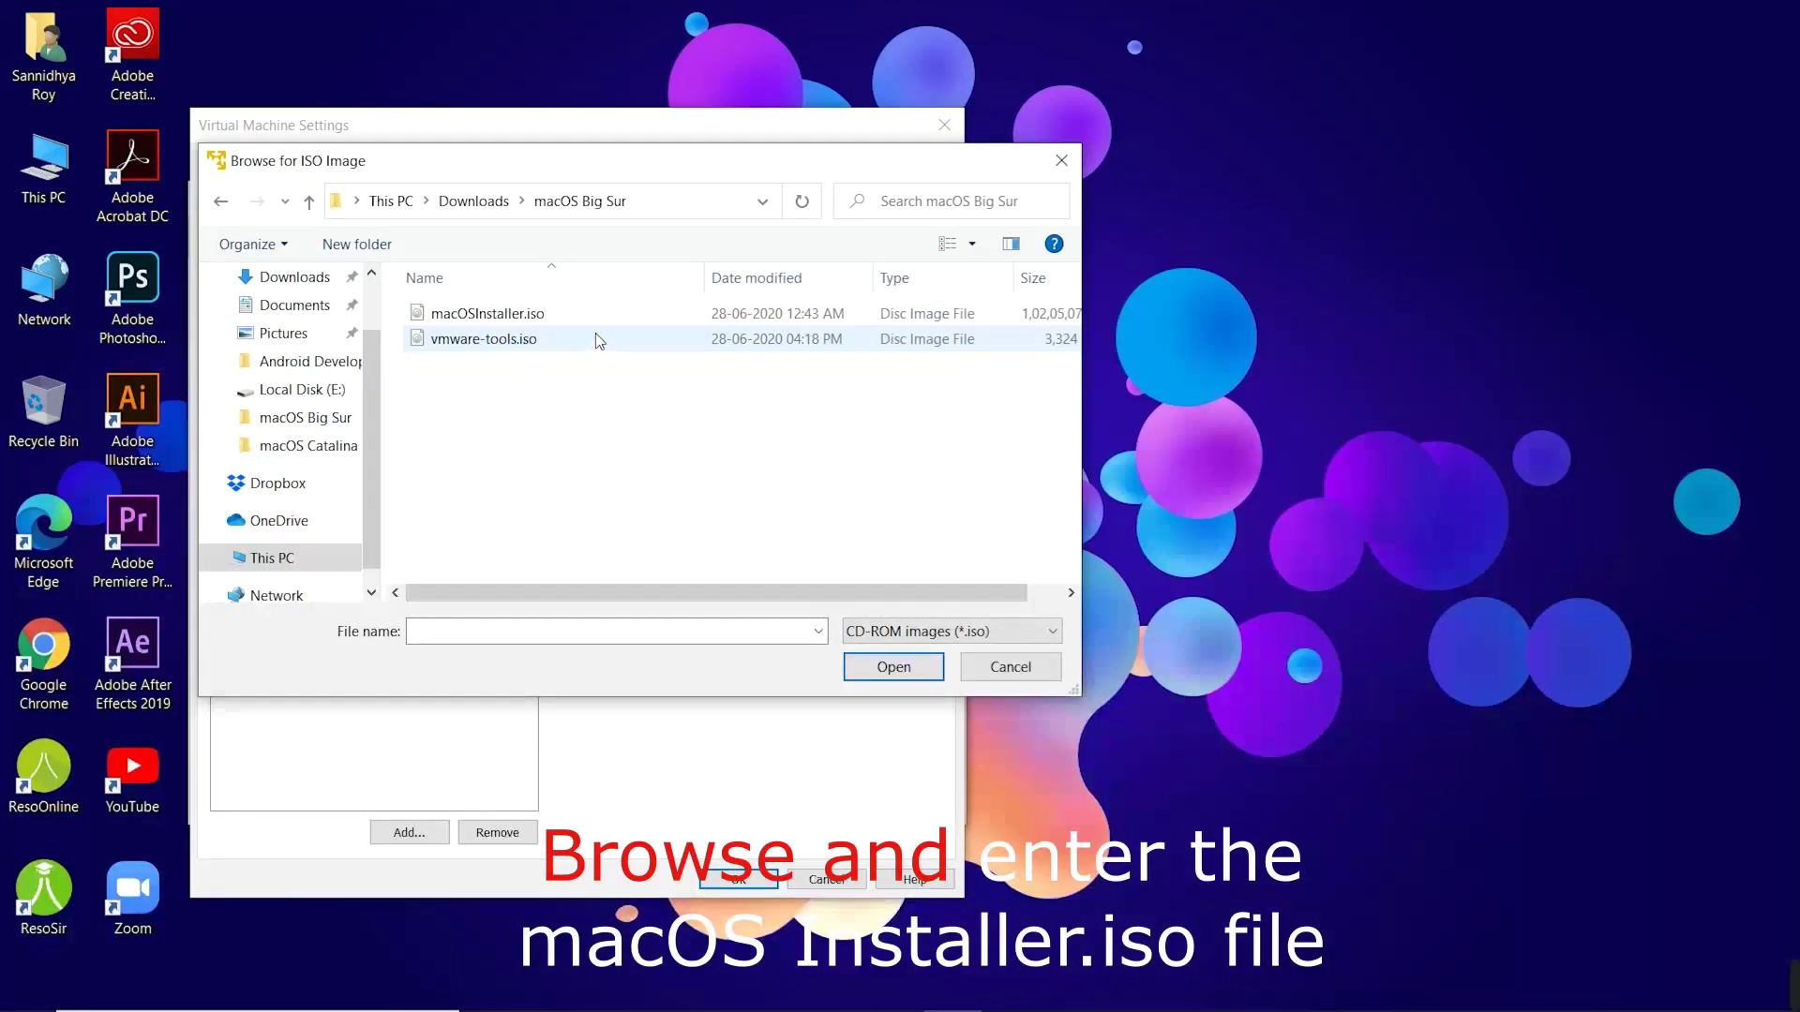
{"action": "left_click", "coordinate": [550, 319]}
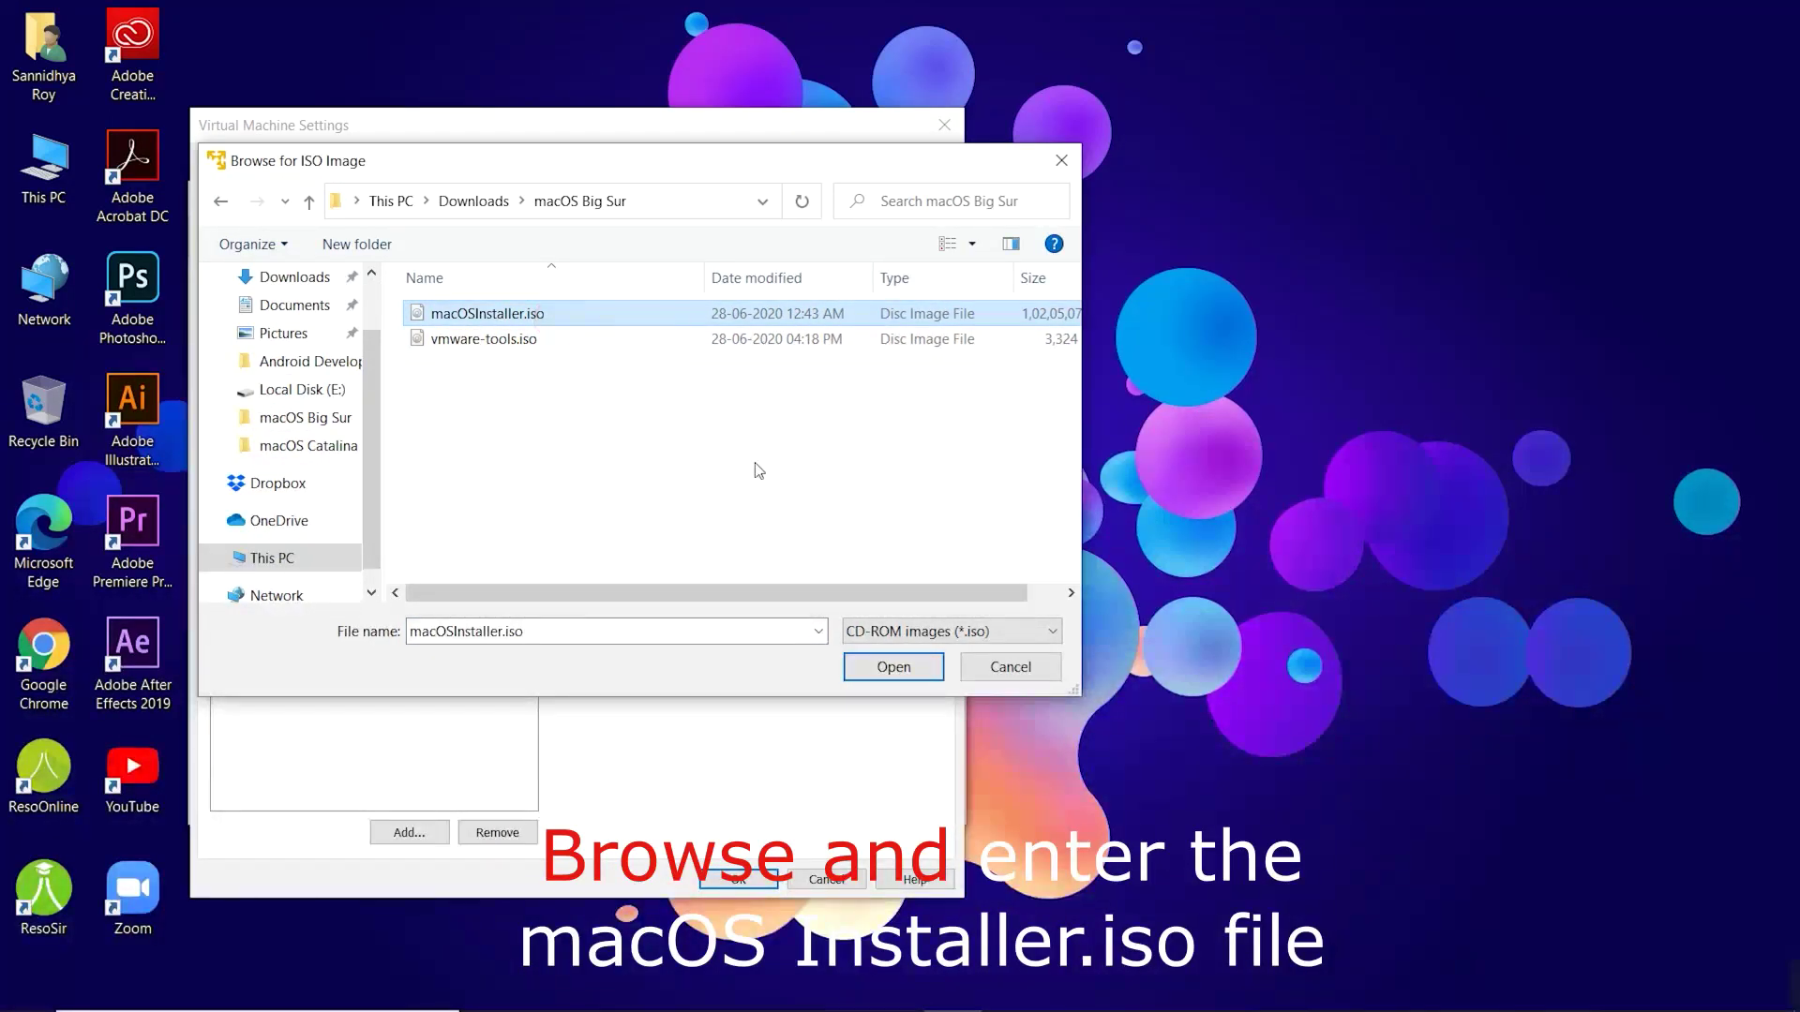
{"action": "left_click", "coordinate": [883, 667]}
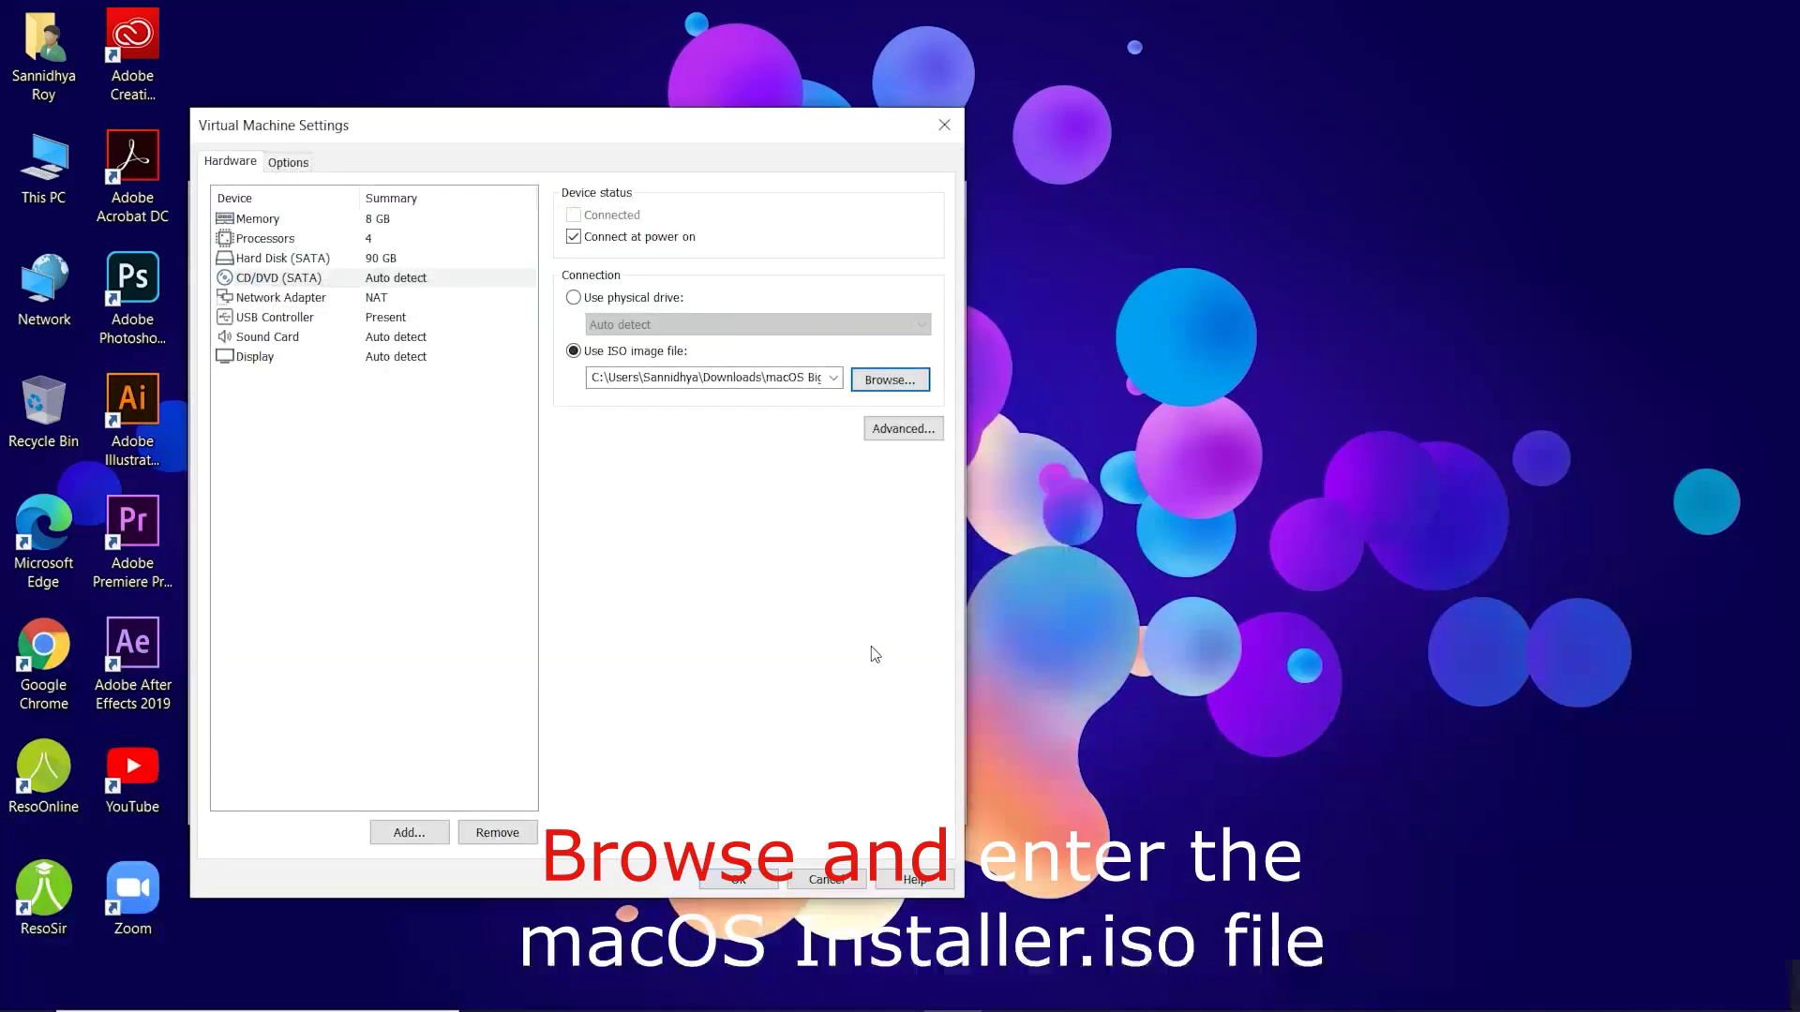
Switch the network adapter to Bridged, show all USB input devices on the USB controller, and save the virtual machine settings
{"action": "left_click", "coordinate": [466, 302]}
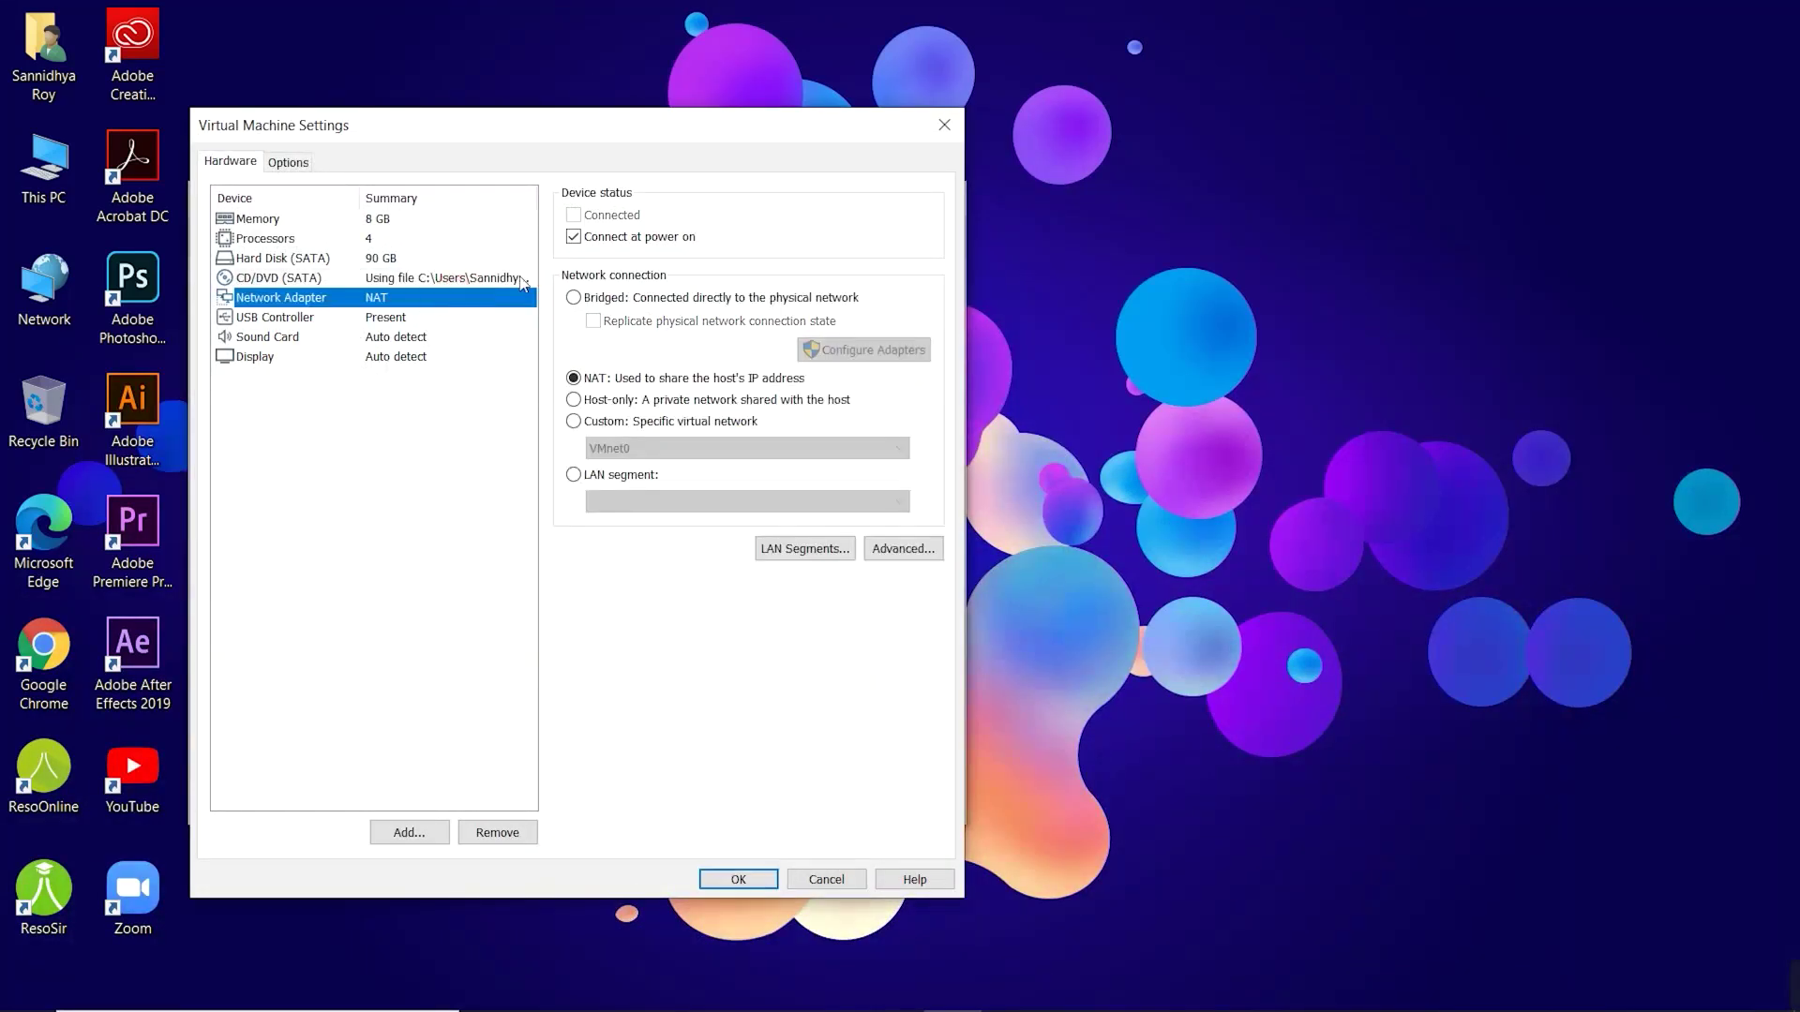
{"action": "left_click", "coordinate": [591, 298]}
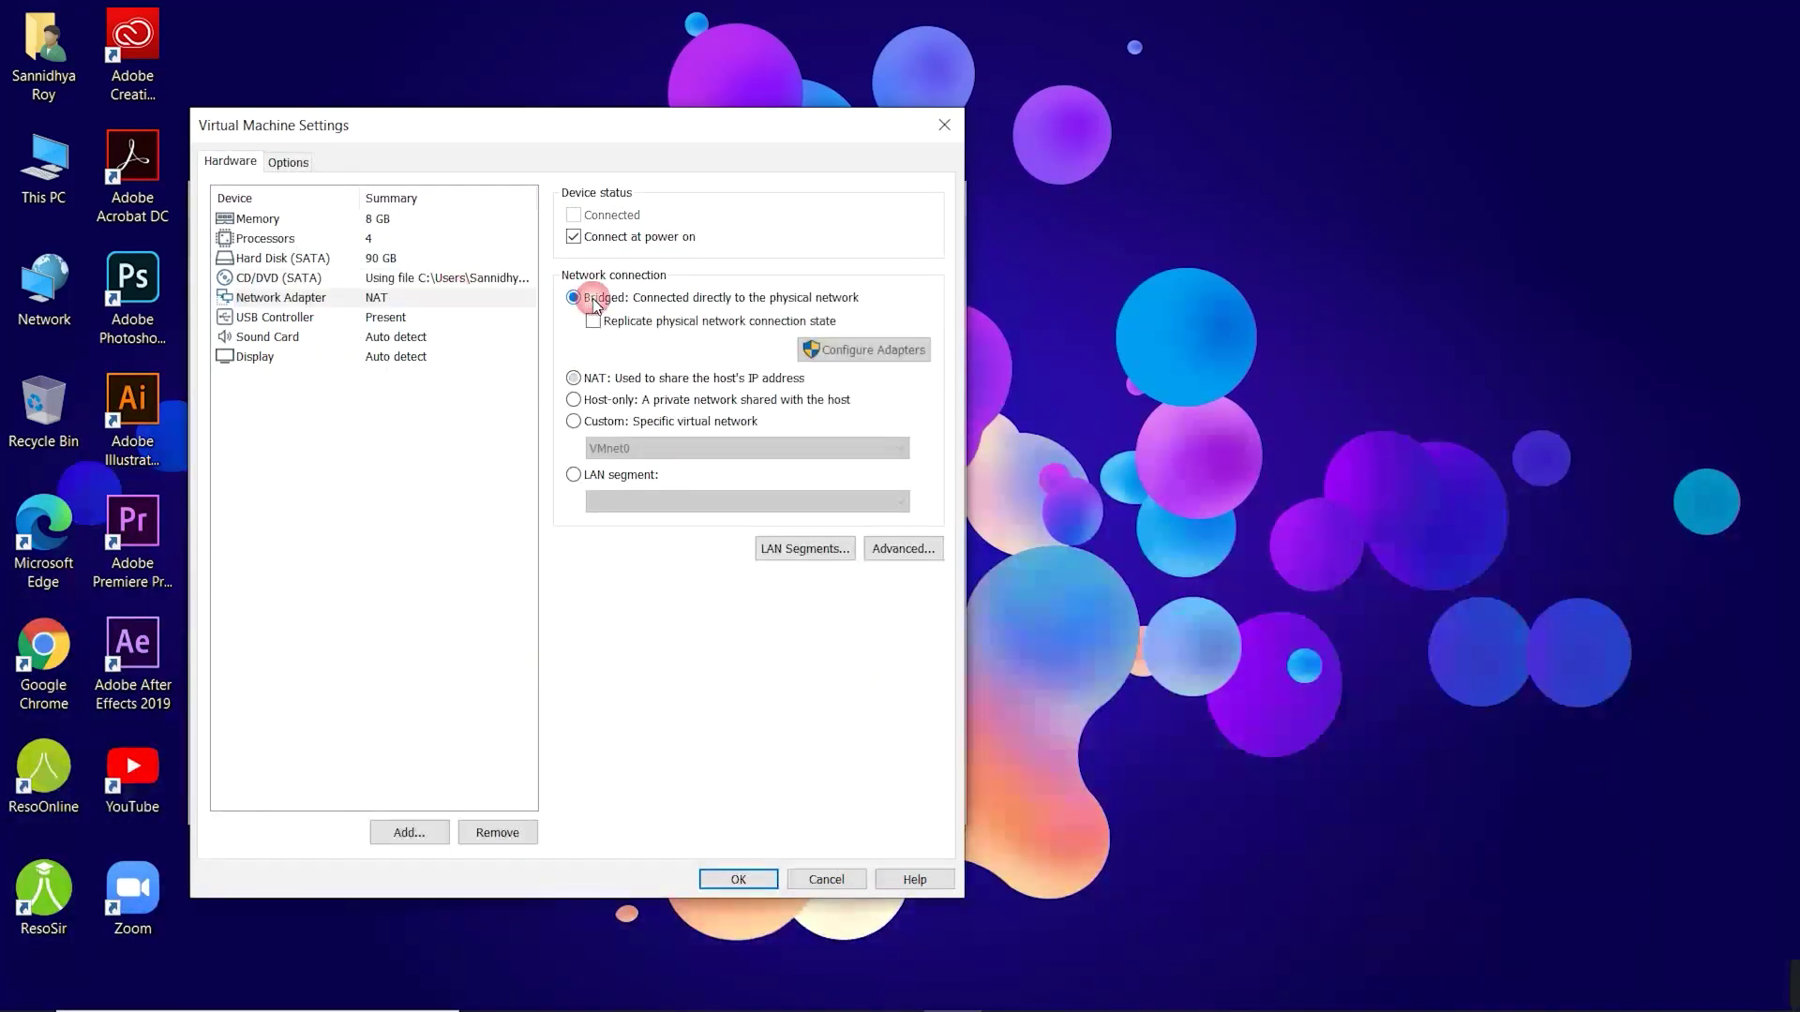
{"action": "left_click", "coordinate": [416, 319]}
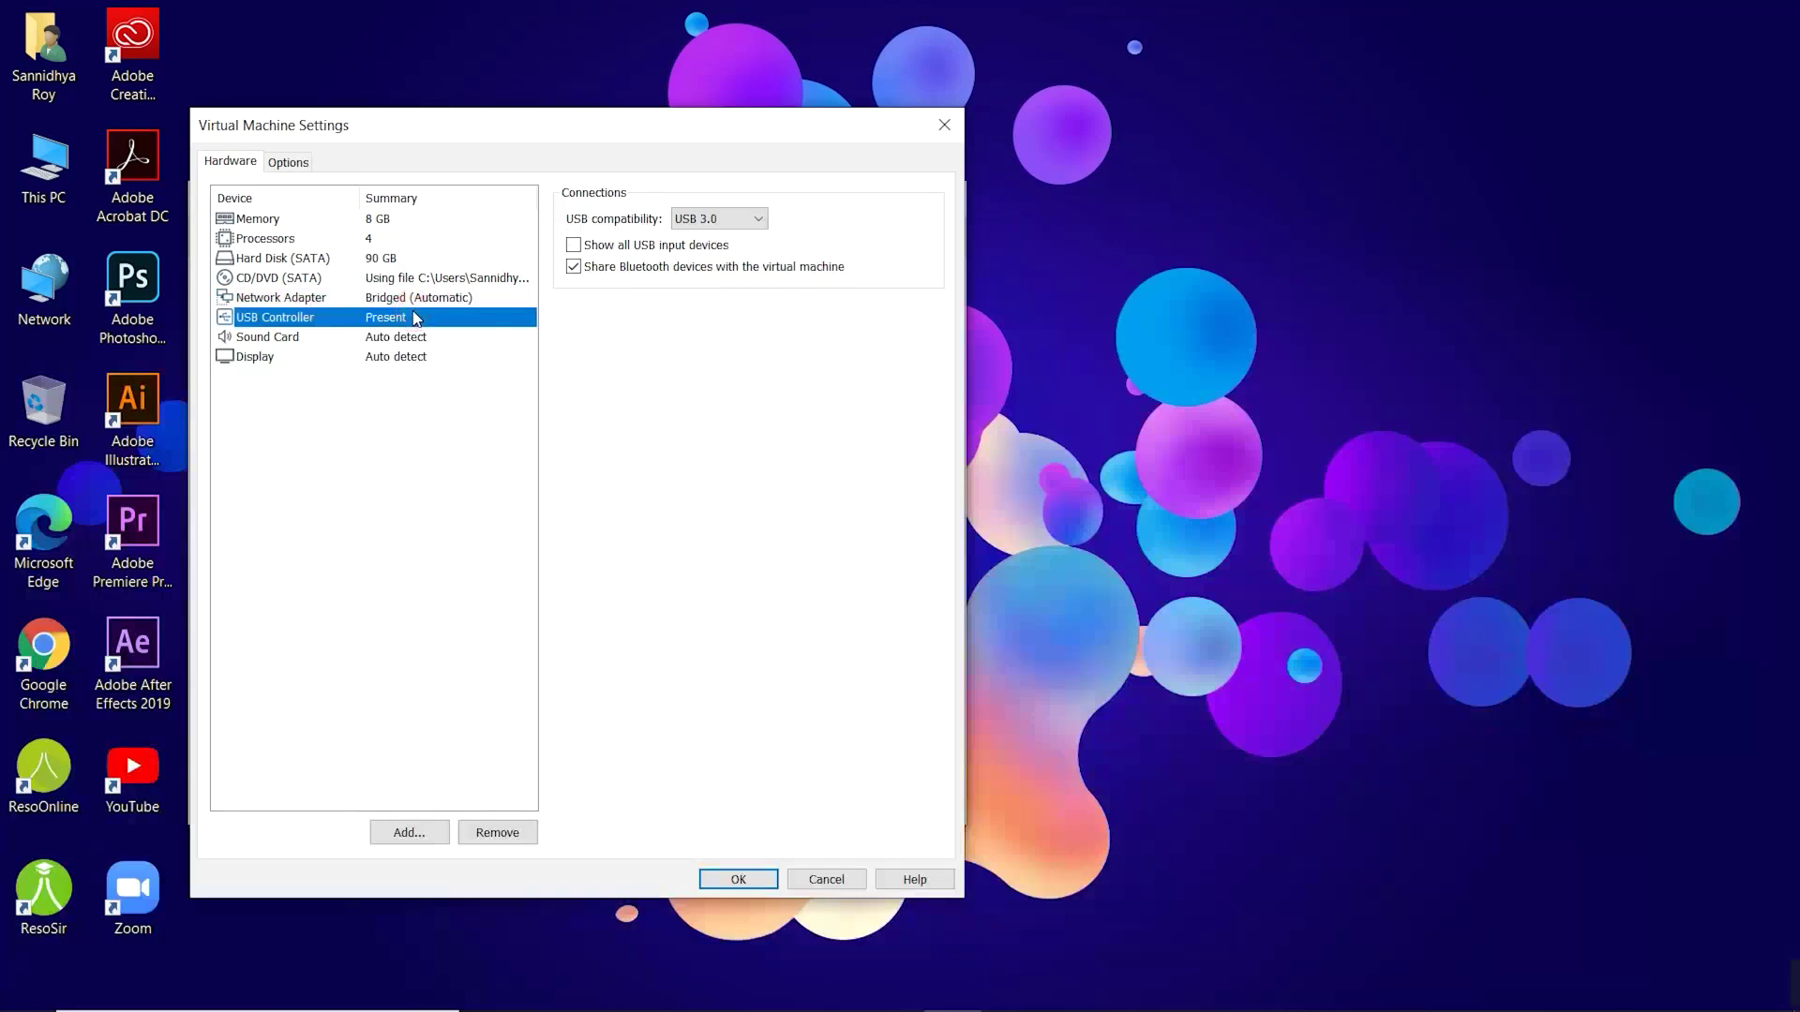
{"action": "left_click", "coordinate": [645, 245]}
{"action": "left_click", "coordinate": [718, 219]}
{"action": "left_click", "coordinate": [713, 266]}
{"action": "left_click", "coordinate": [737, 878]}
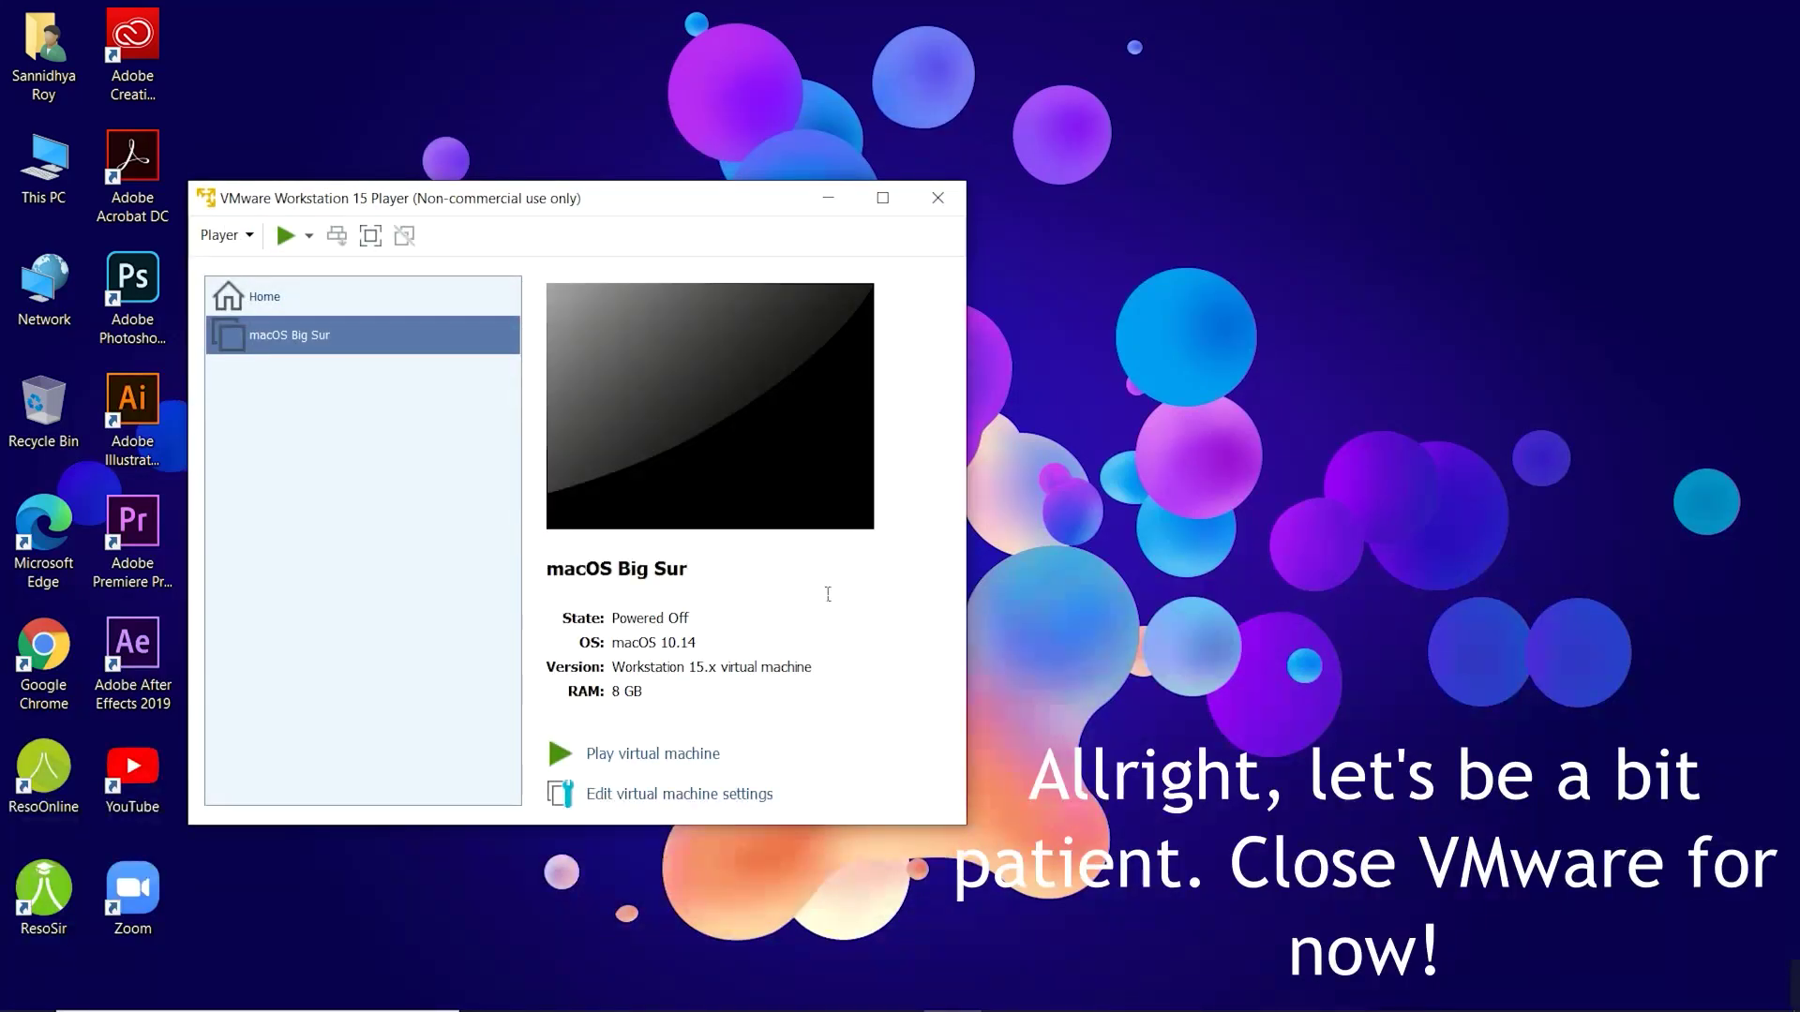
Close VMware Player and open VMX file code.txt from the Downloads macOS Big Sur folder in Notepad
{"action": "left_click", "coordinate": [939, 197]}
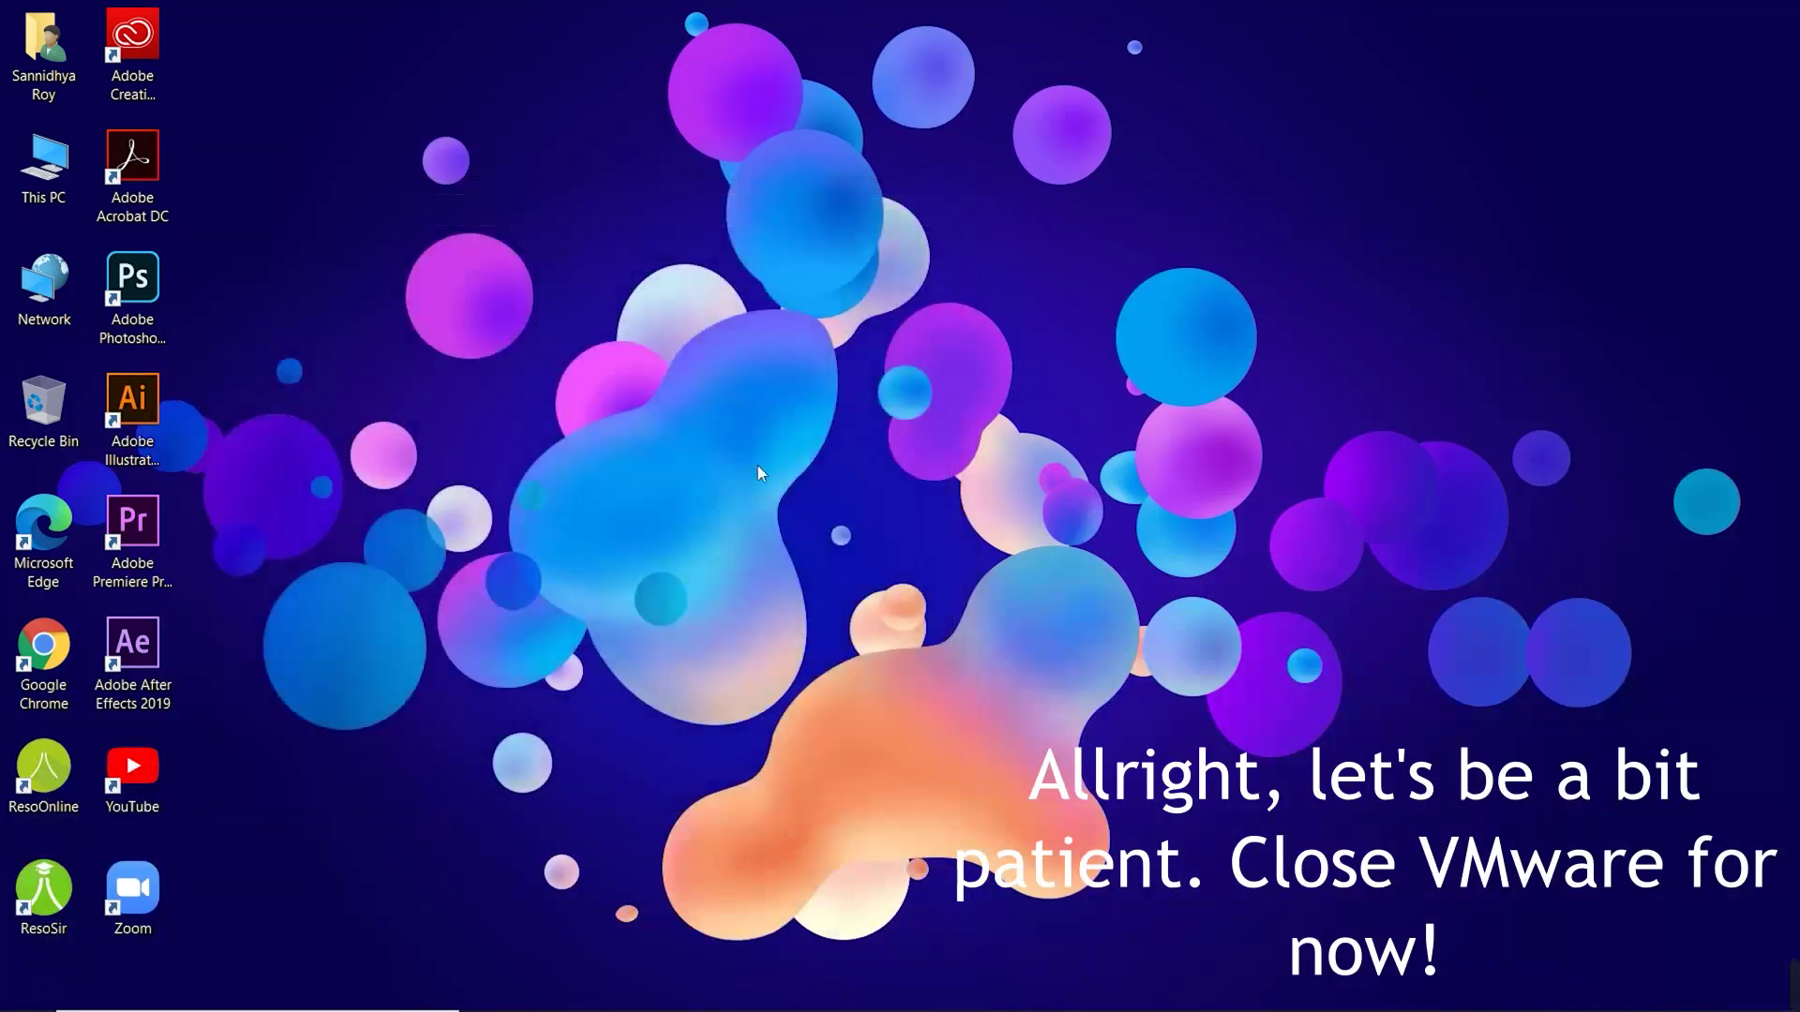
{"action": "right_click", "coordinate": [717, 396]}
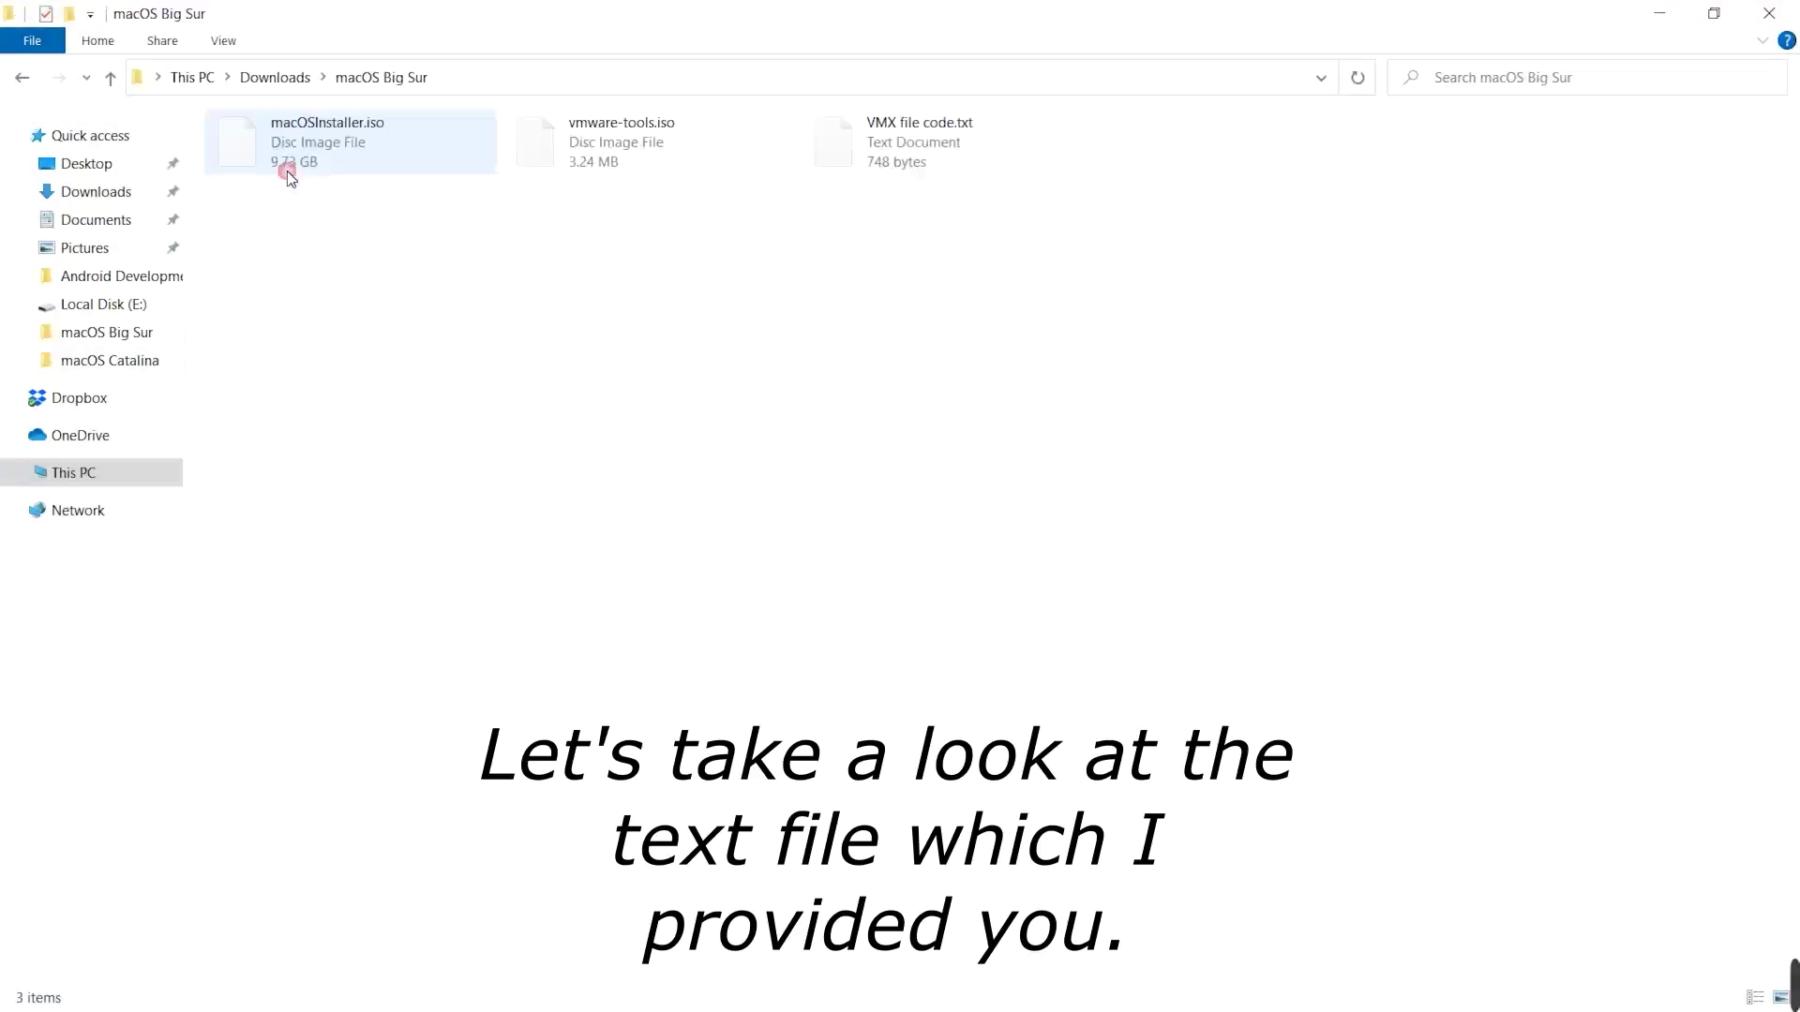
{"action": "double_click", "coordinate": [930, 153]}
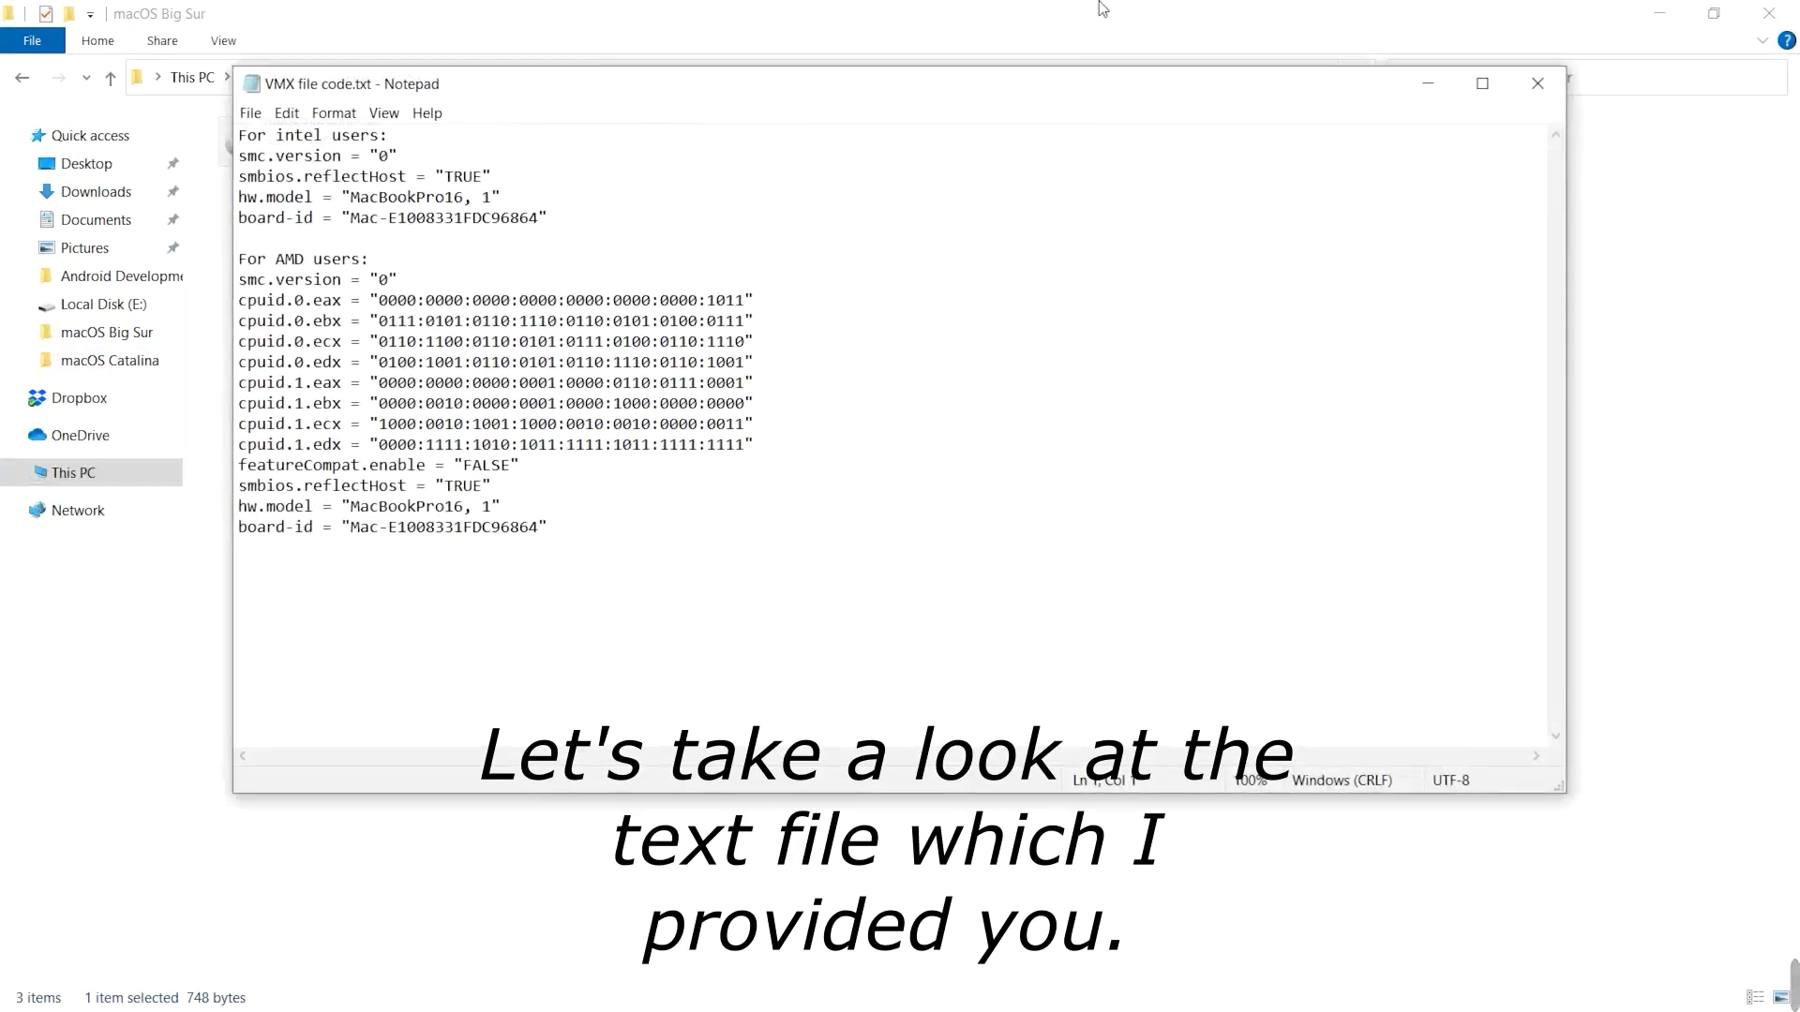
Close the file window and open macOS Big Sur.vmx from Documents > Virtual Machines > macOS Big Sur in Notepad
{"action": "left_click", "coordinate": [1769, 14]}
{"action": "left_click", "coordinate": [44, 178]}
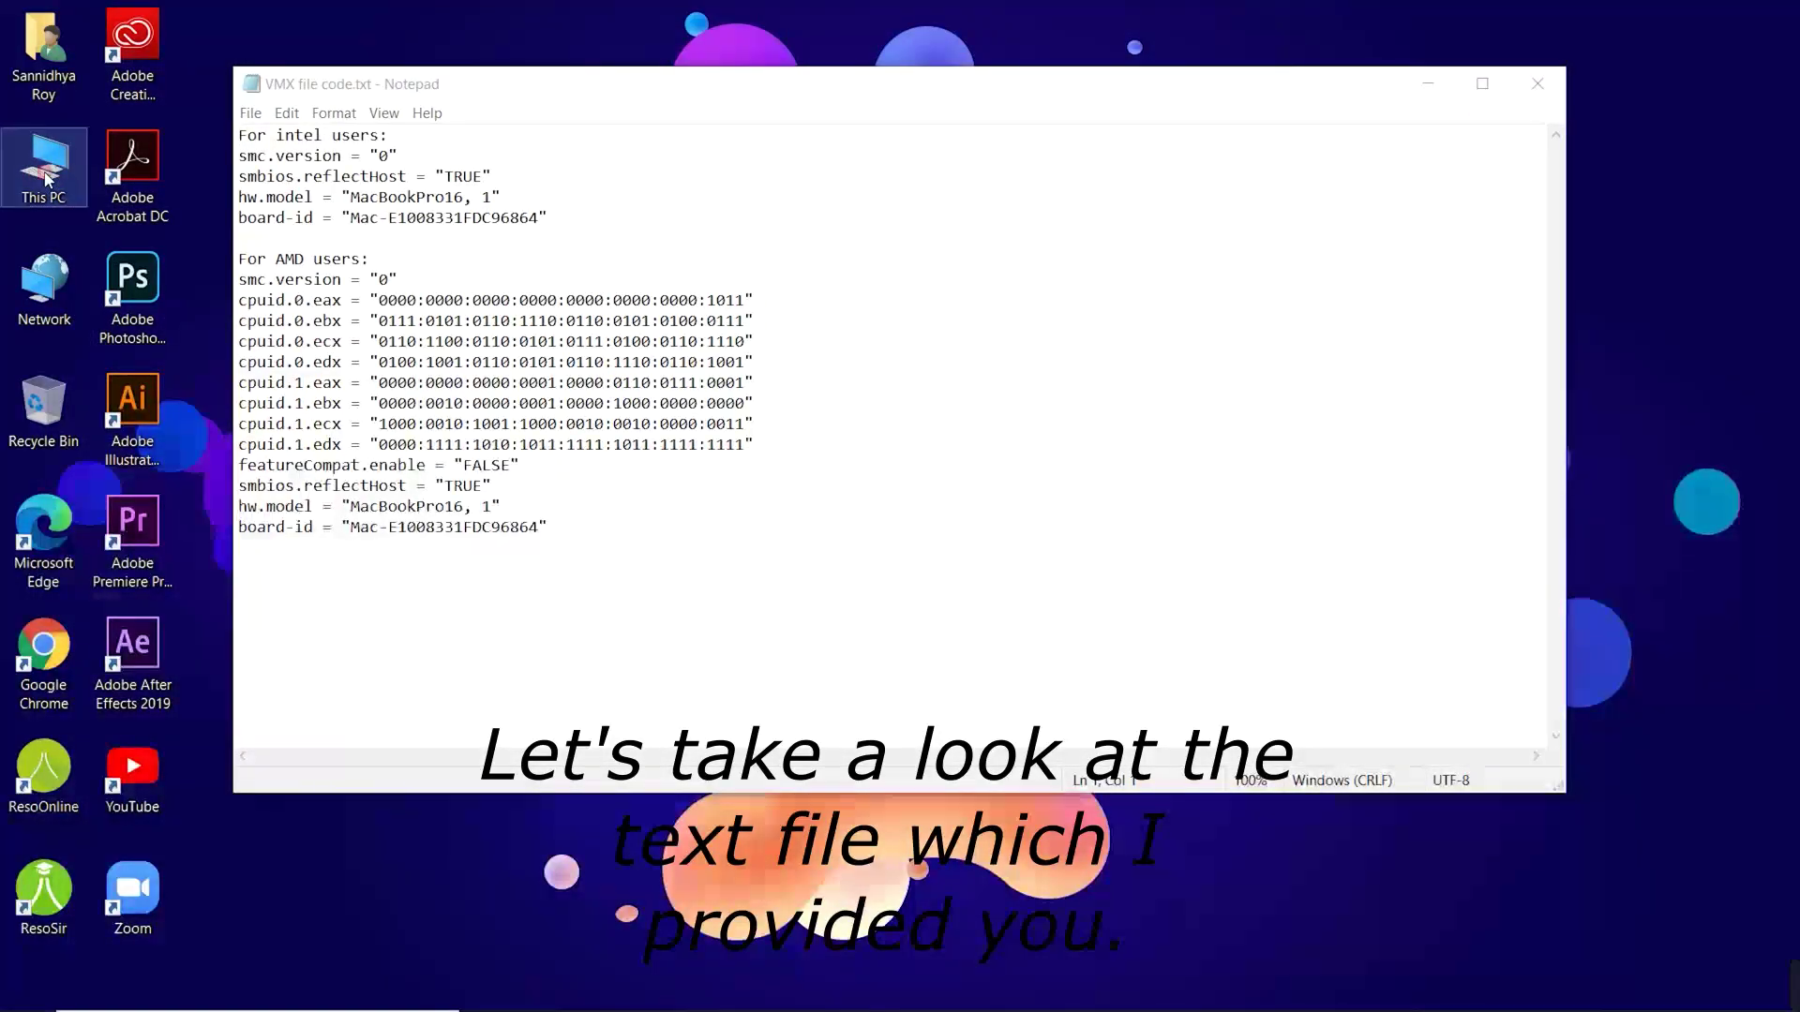
{"action": "double_click", "coordinate": [44, 178]}
{"action": "double_click", "coordinate": [891, 192]}
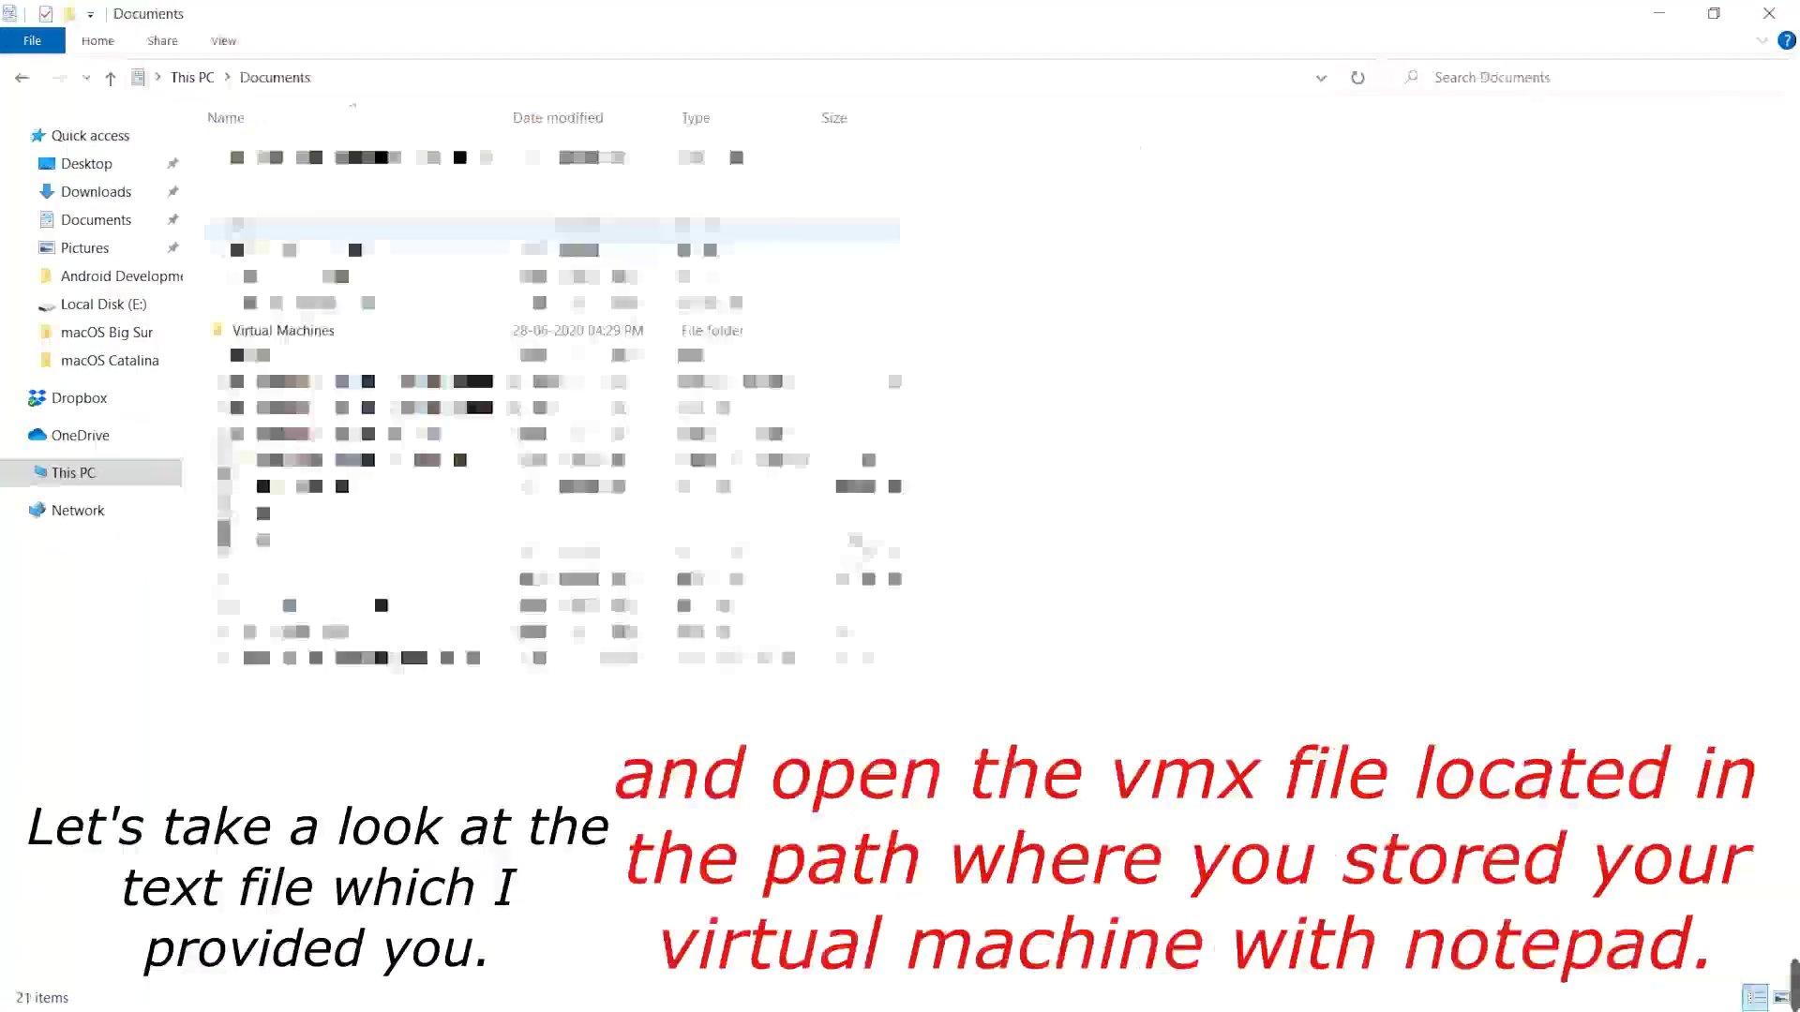
{"action": "double_click", "coordinate": [310, 330]}
{"action": "double_click", "coordinate": [361, 154]}
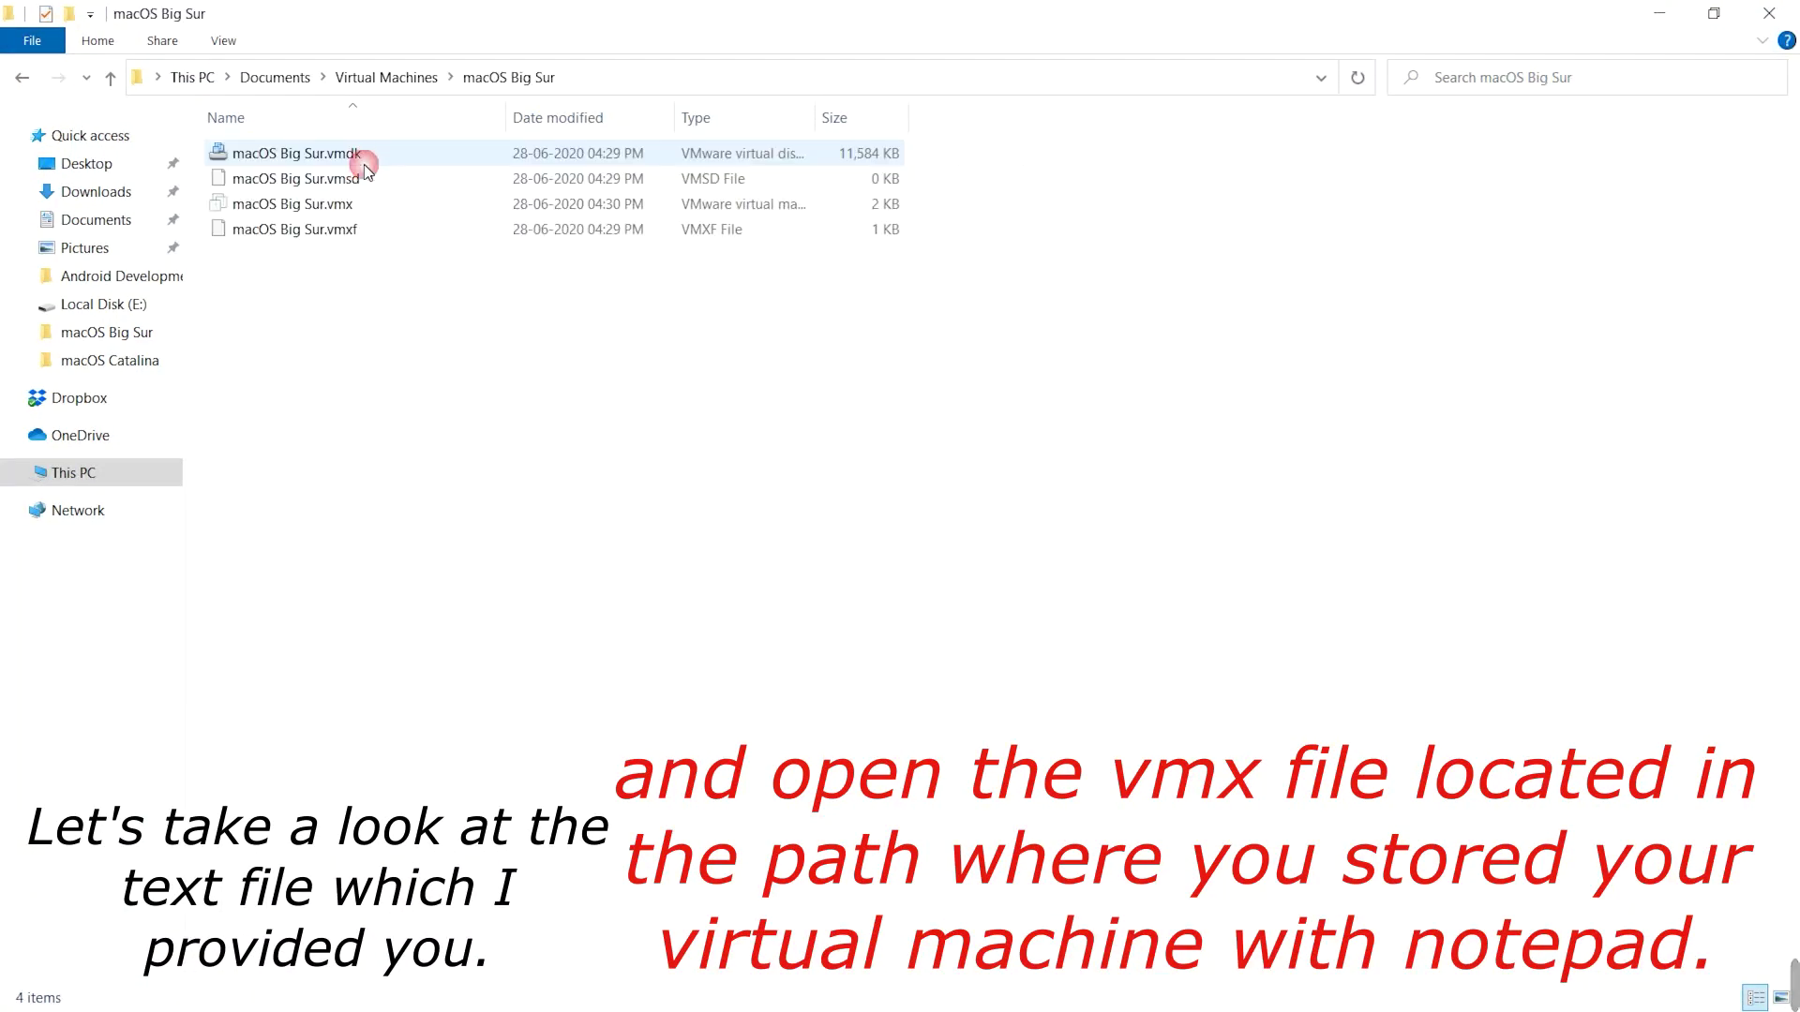
{"action": "right_click", "coordinate": [359, 211]}
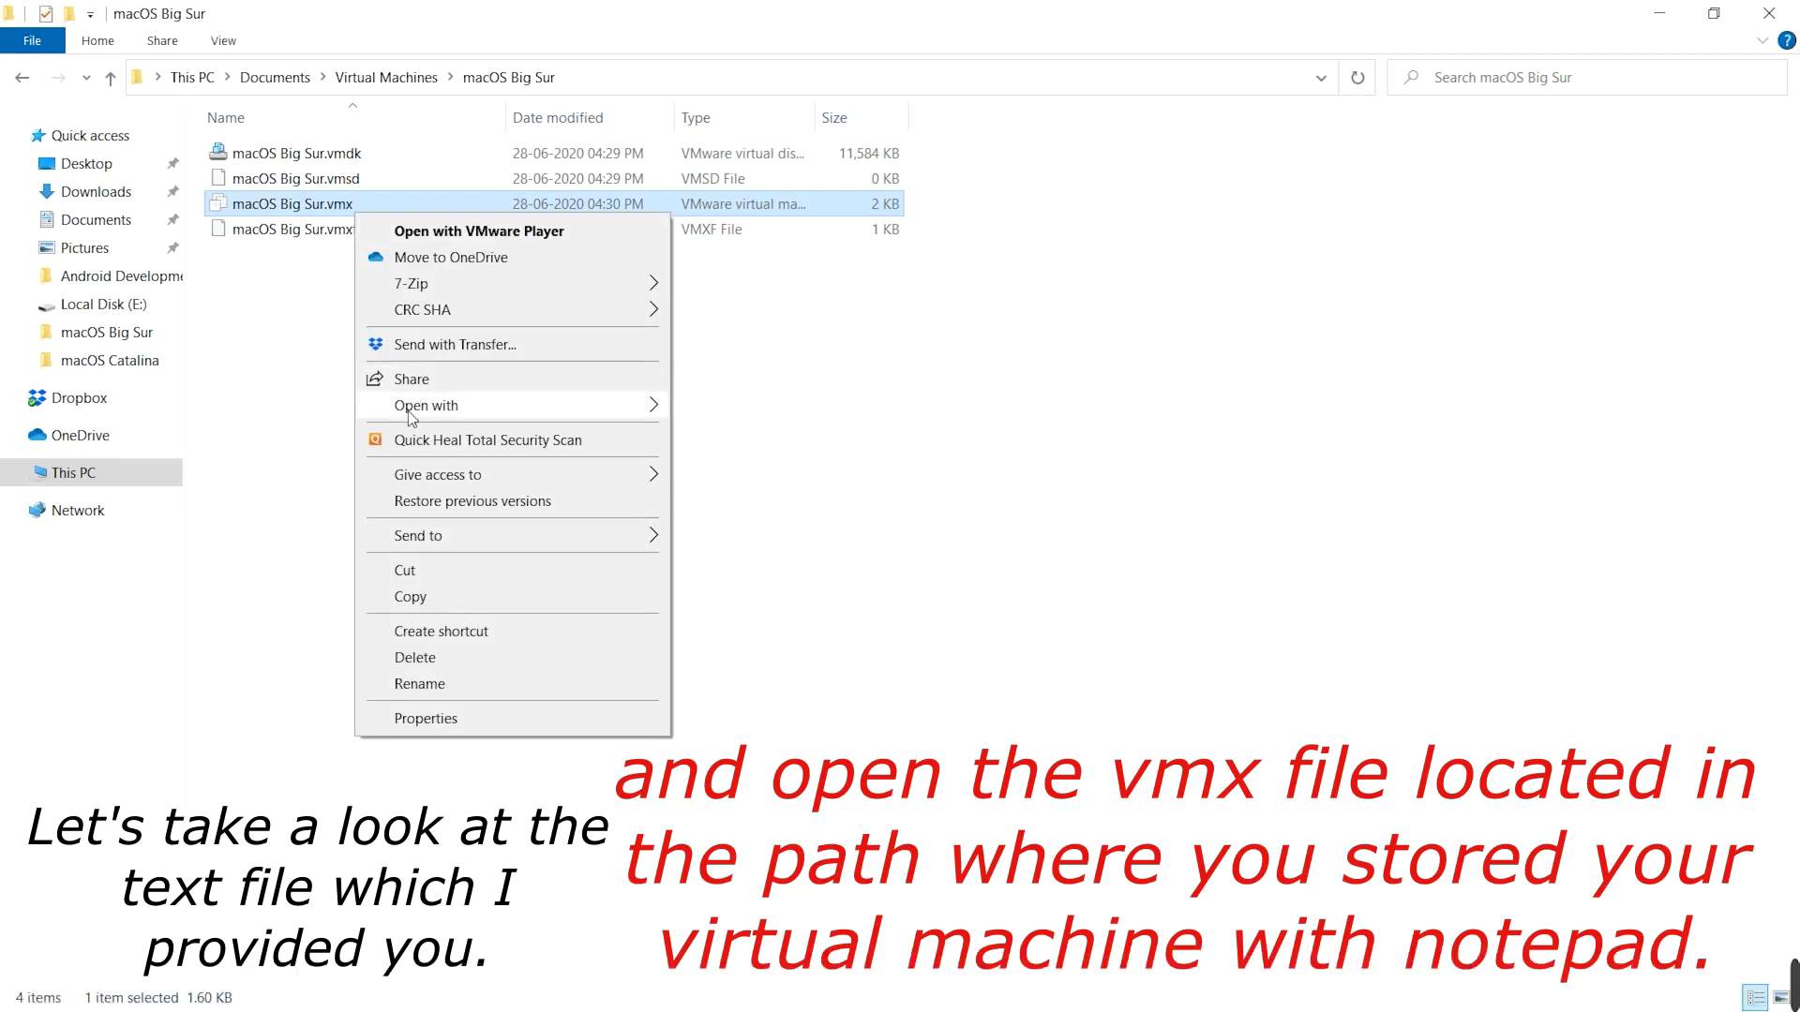
{"action": "mouse_move", "coordinate": [410, 418]}
{"action": "left_click", "coordinate": [774, 407]}
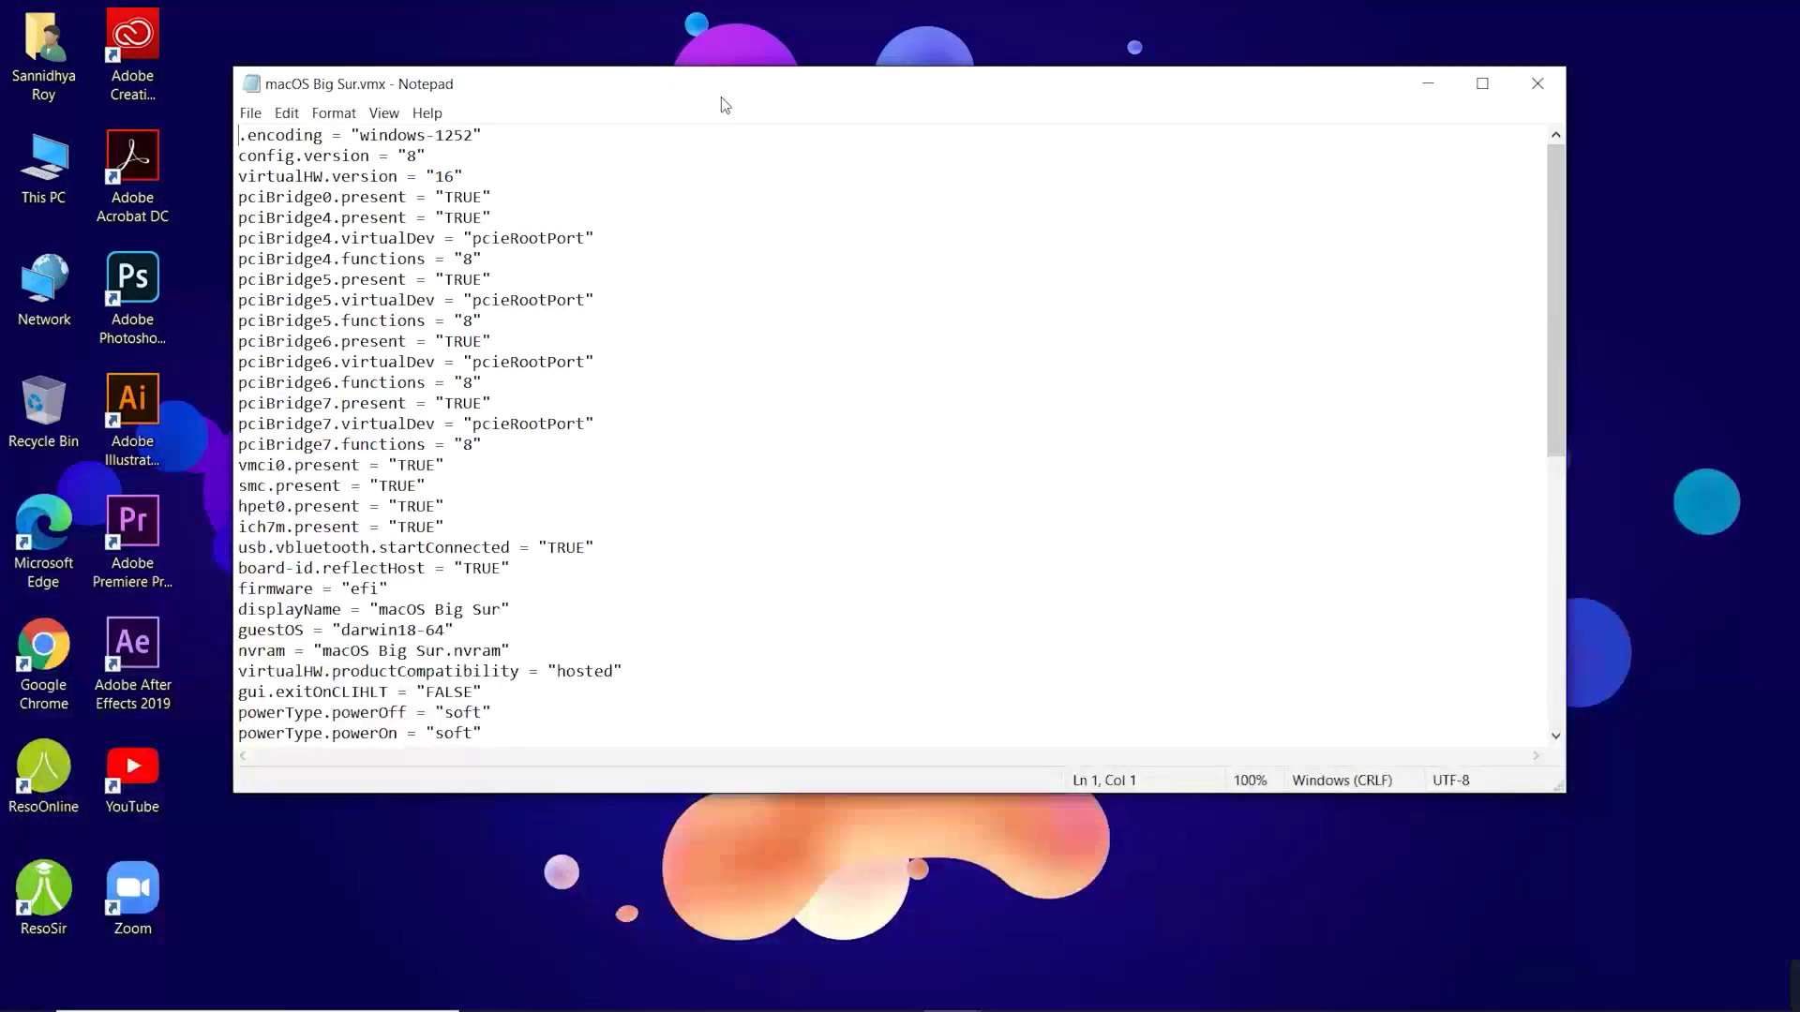
Place the two Notepad windows side by side and copy the code lines for AMD users from VMX file code.txt
{"action": "left_click_drag", "start_coordinate": [725, 103], "coordinate": [2, 281]}
{"action": "left_click", "coordinate": [1460, 350]}
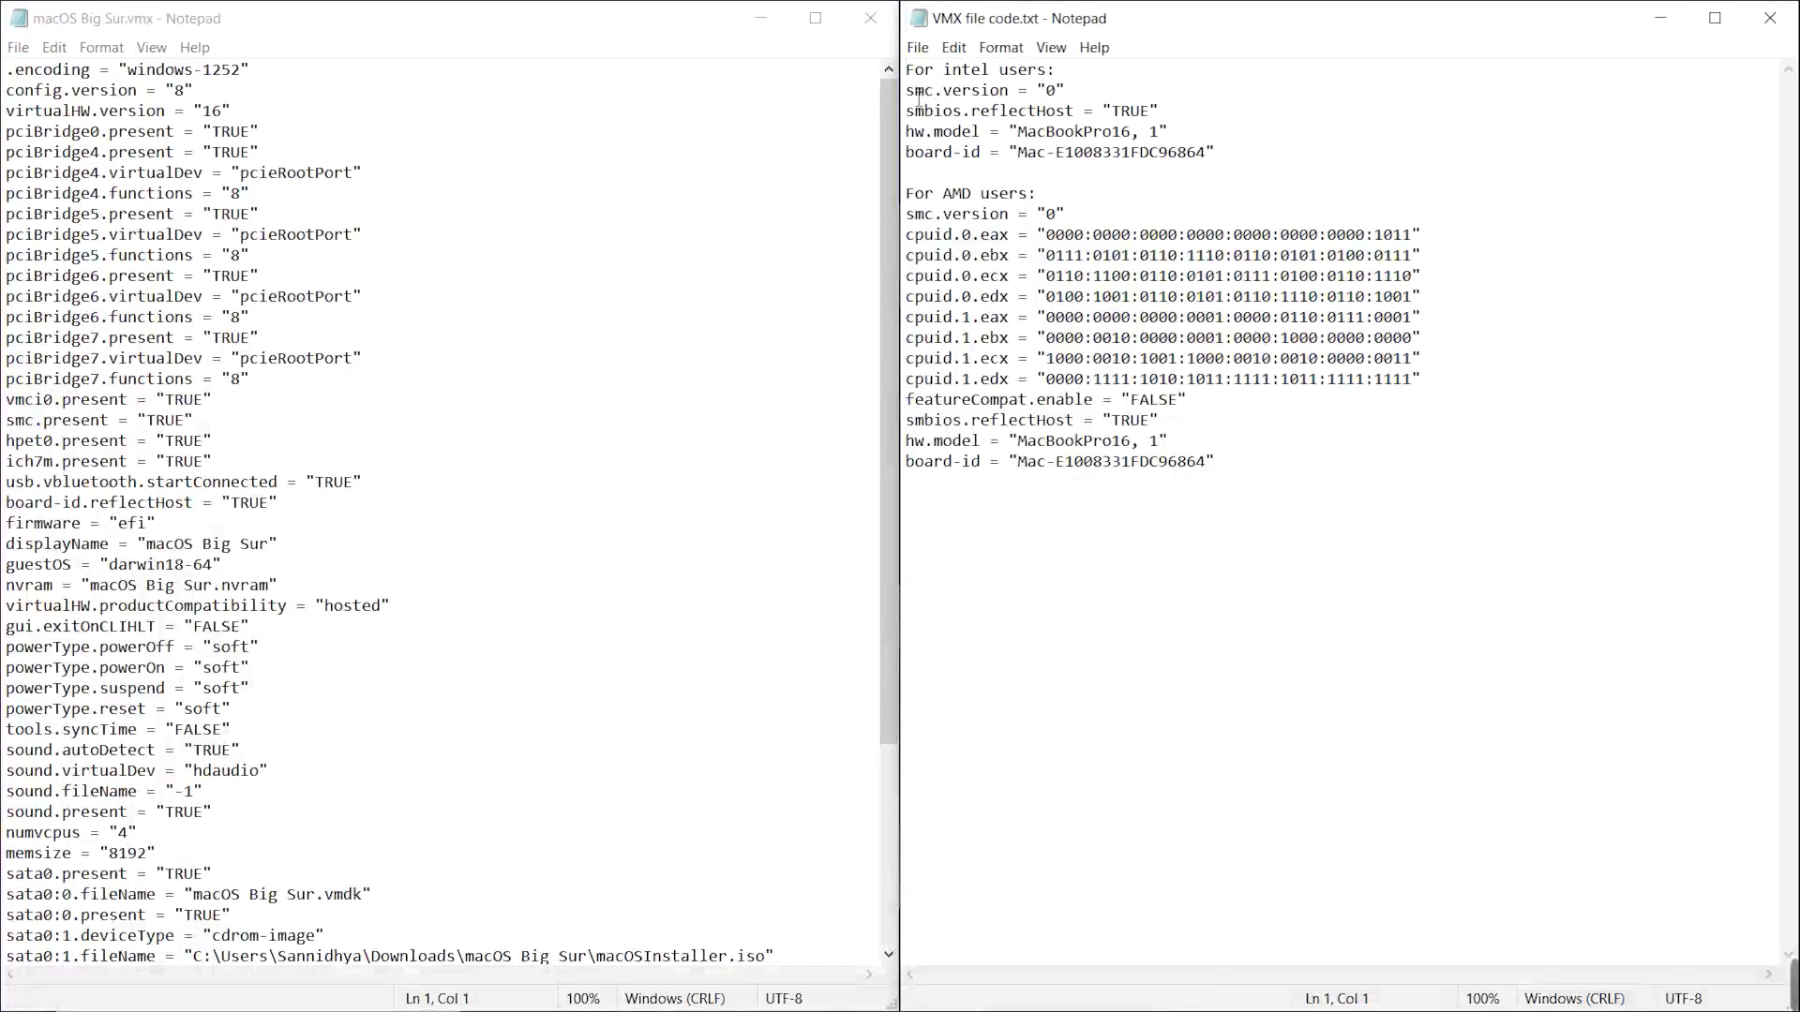
{"action": "left_click_drag", "start_coordinate": [905, 90], "coordinate": [1212, 153]}
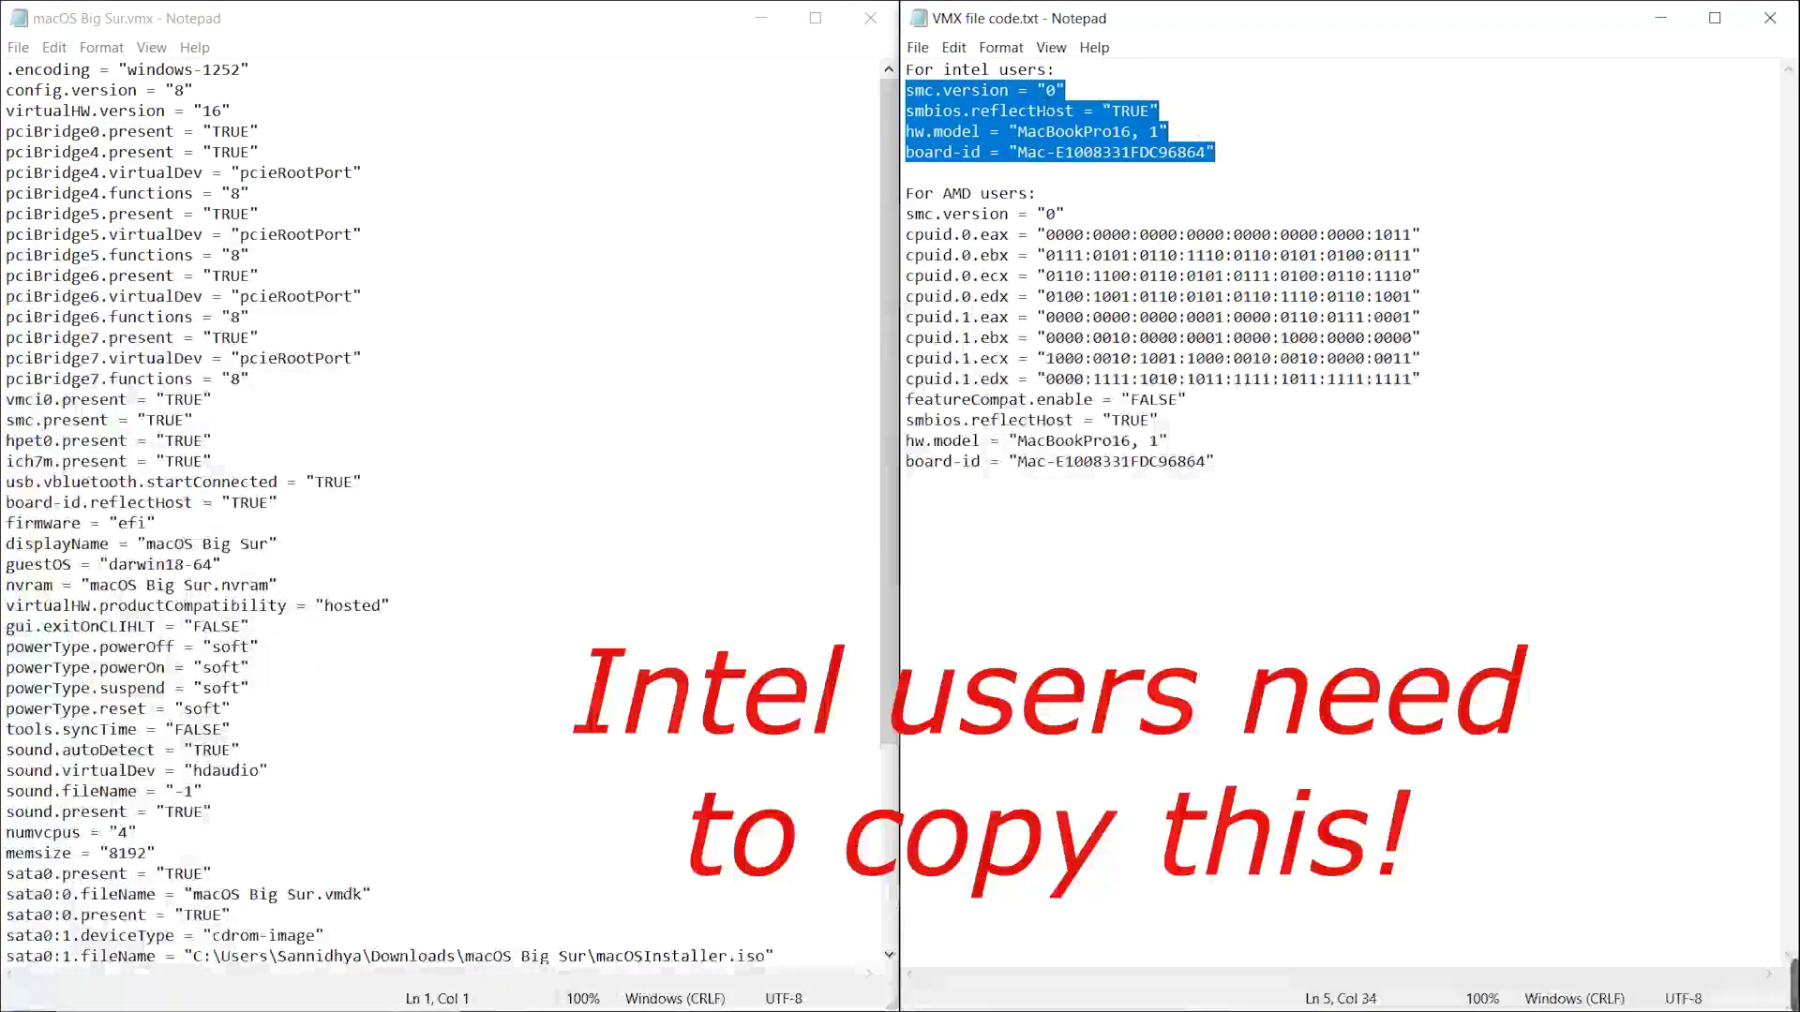
{"action": "left_click_drag", "start_coordinate": [906, 213], "coordinate": [1253, 470]}
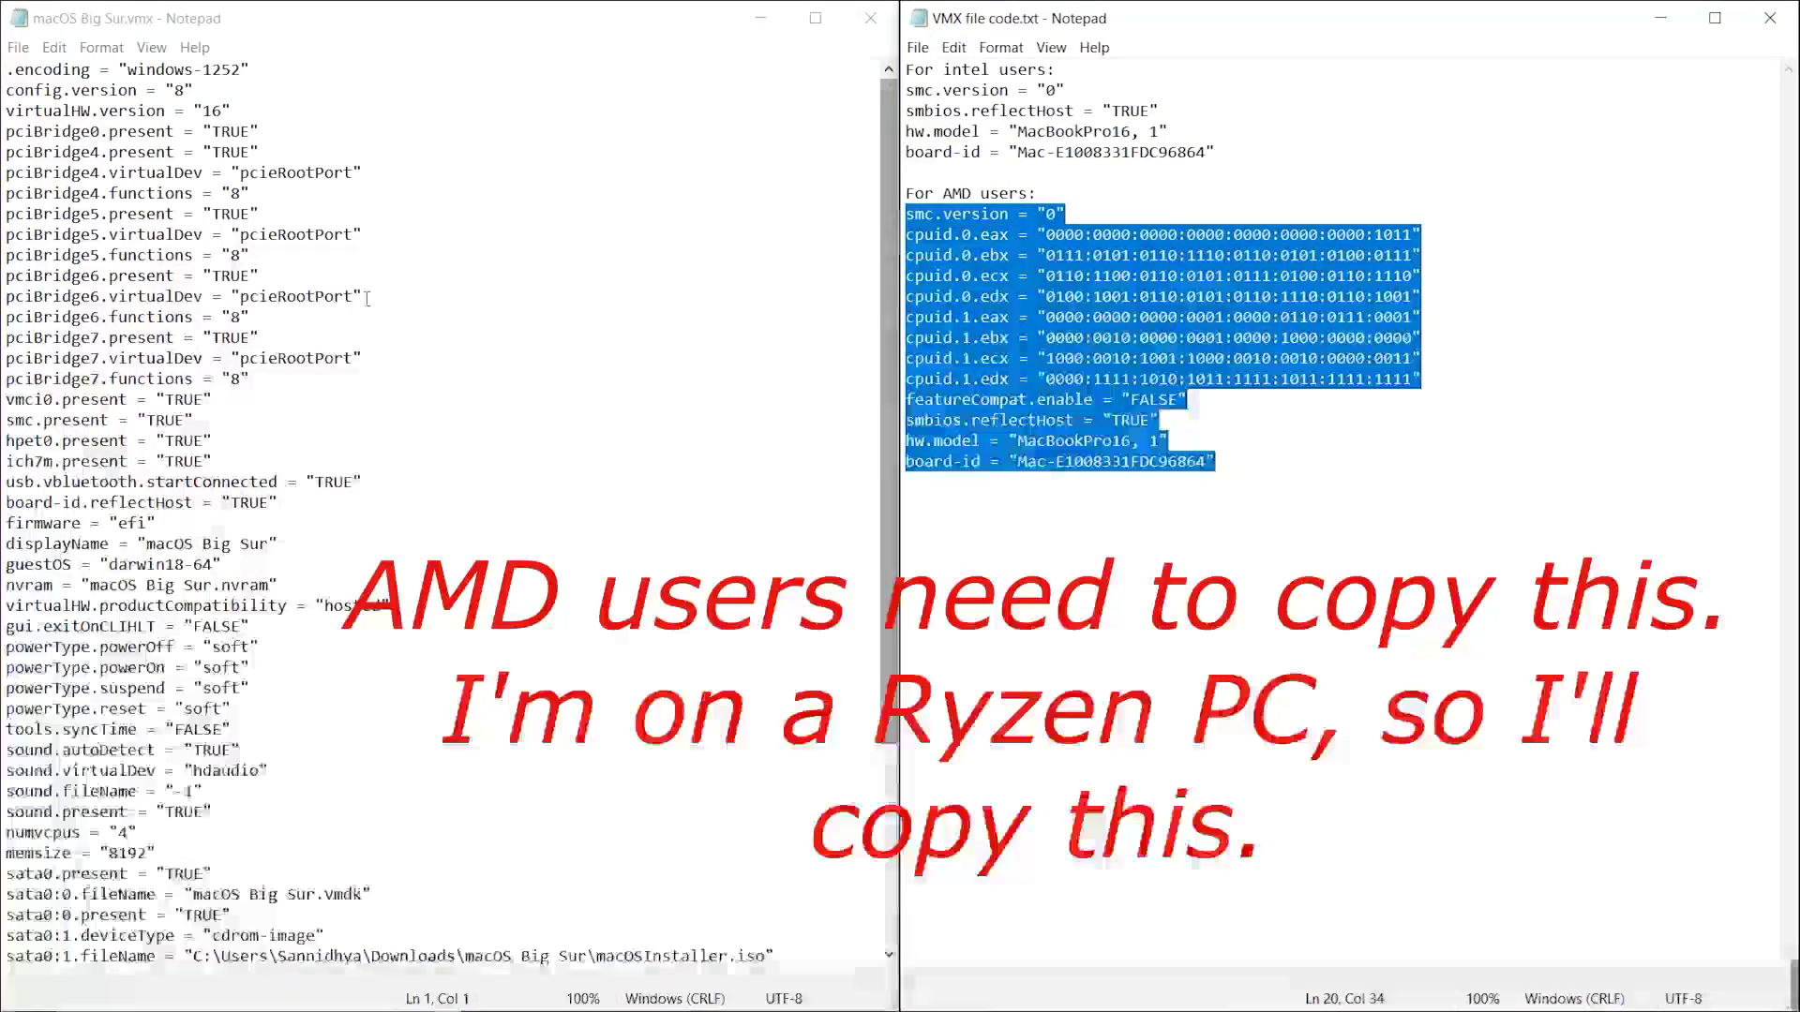
{"action": "right_click", "coordinate": [1024, 340]}
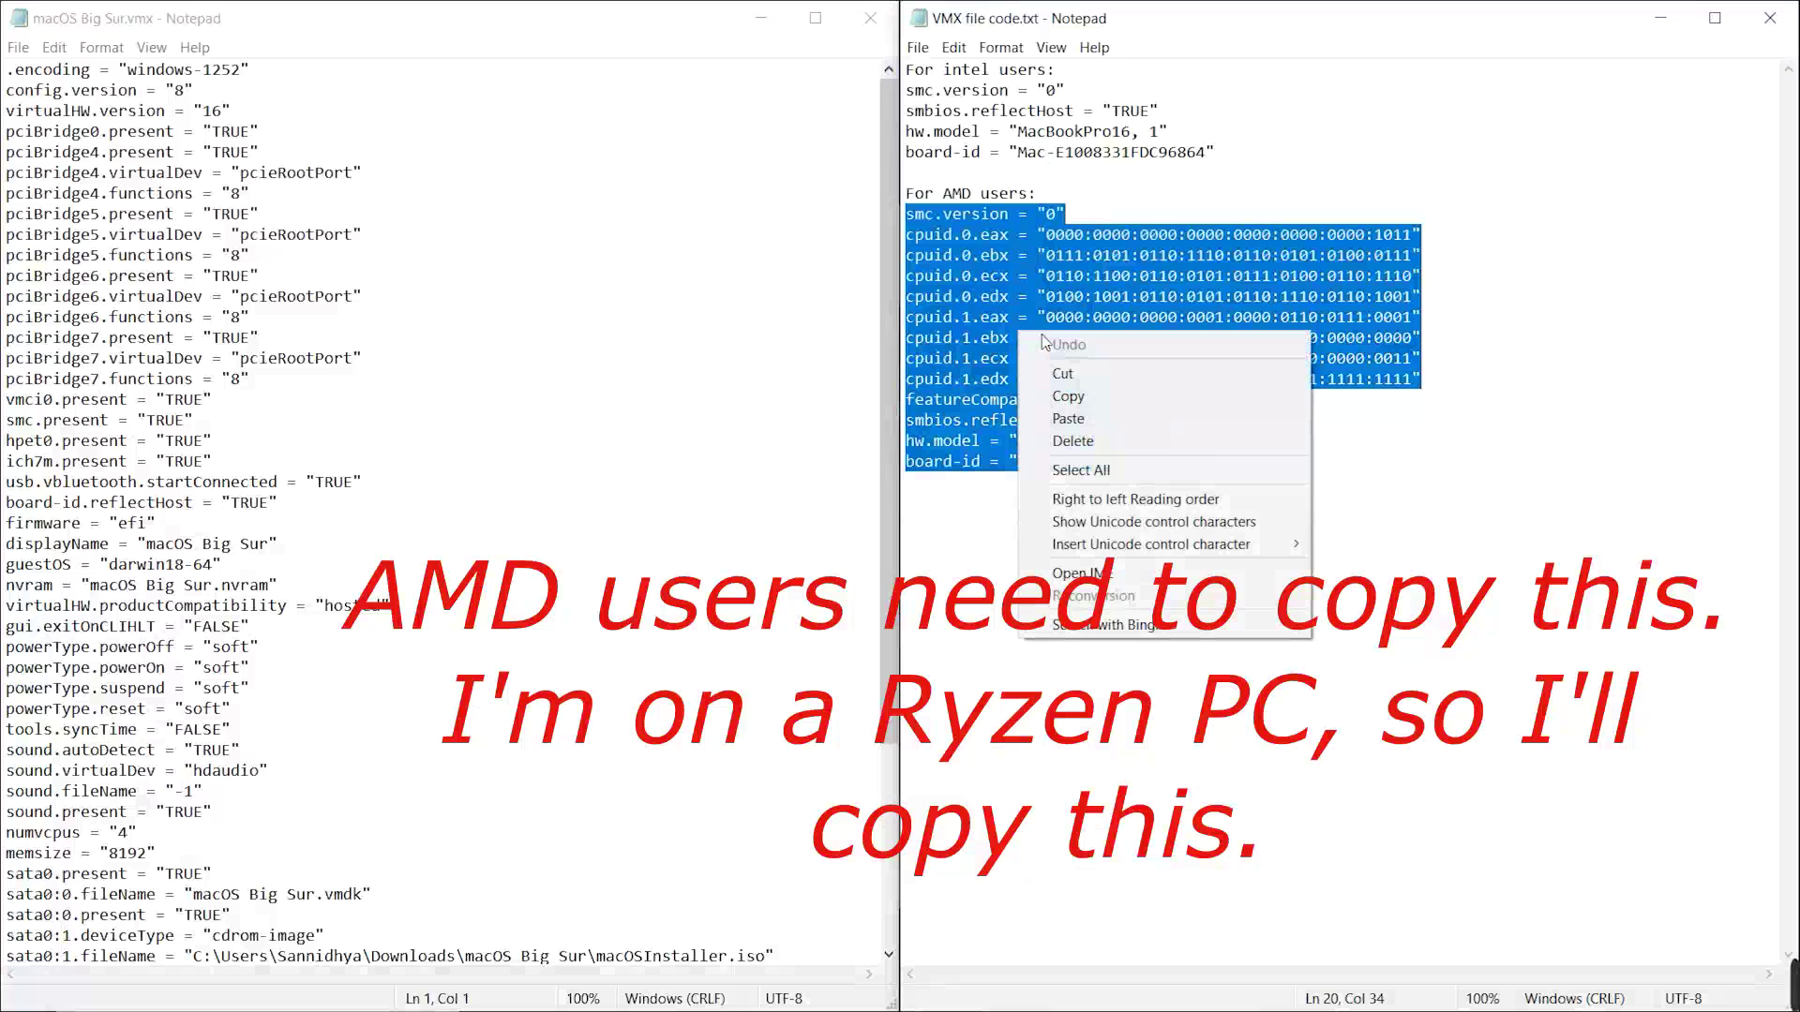
{"action": "left_click", "coordinate": [1069, 399]}
Paste the copied AMD code at the end of macOS Big Sur.vmx and add a new line after it
{"action": "scroll", "coordinate": [554, 658], "scroll_direction": "down", "scroll_amount": 5}
{"action": "left_click", "coordinate": [249, 932]}
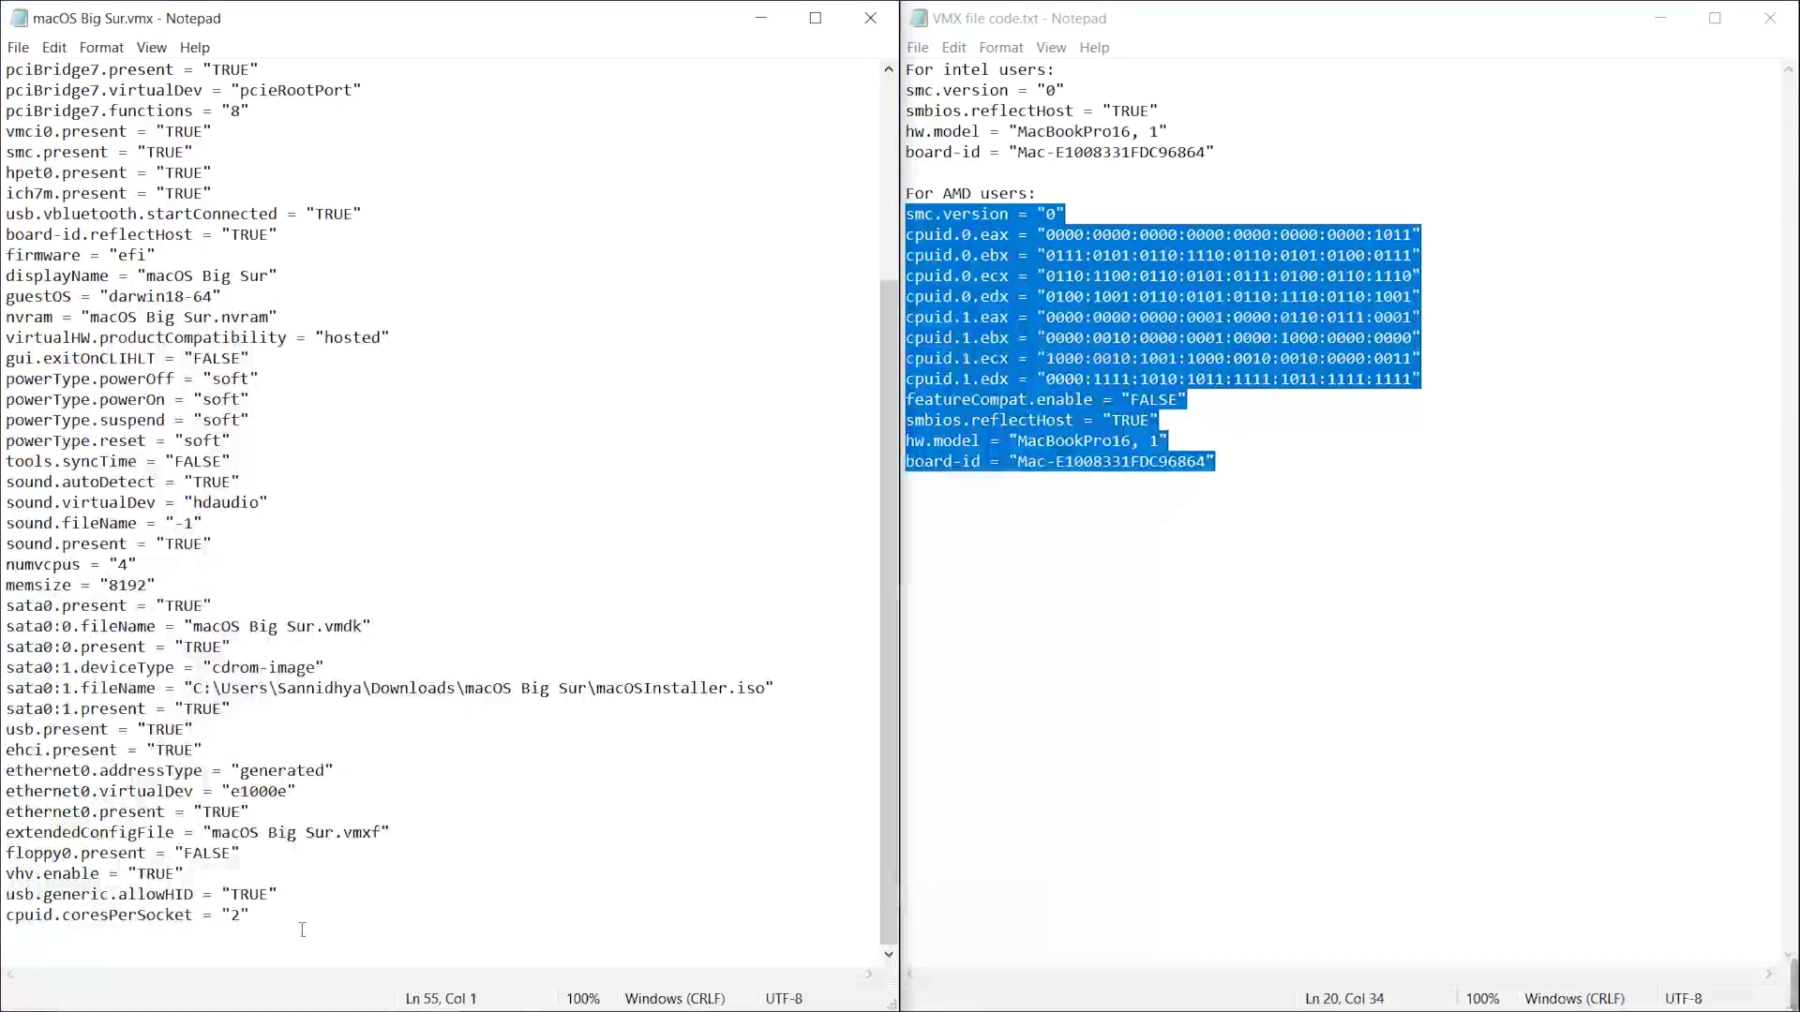
{"action": "key", "text": "ctrl+v"}
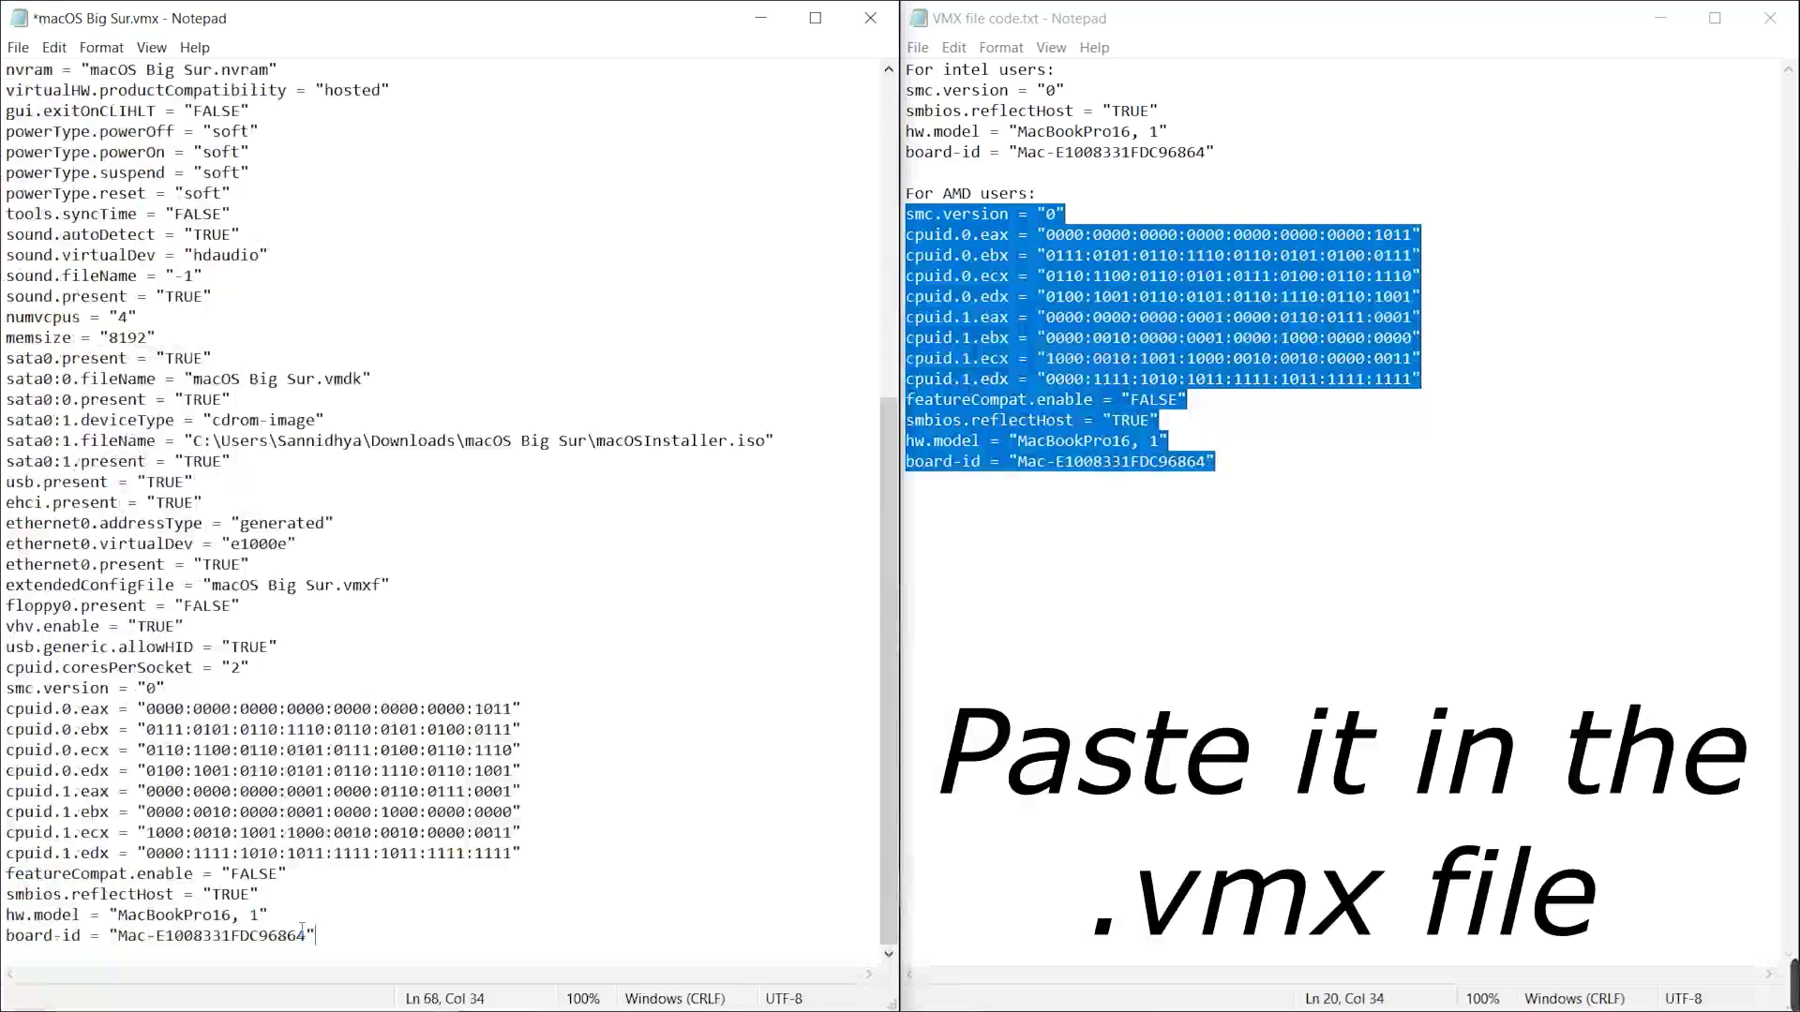
{"action": "key", "text": "Return"}
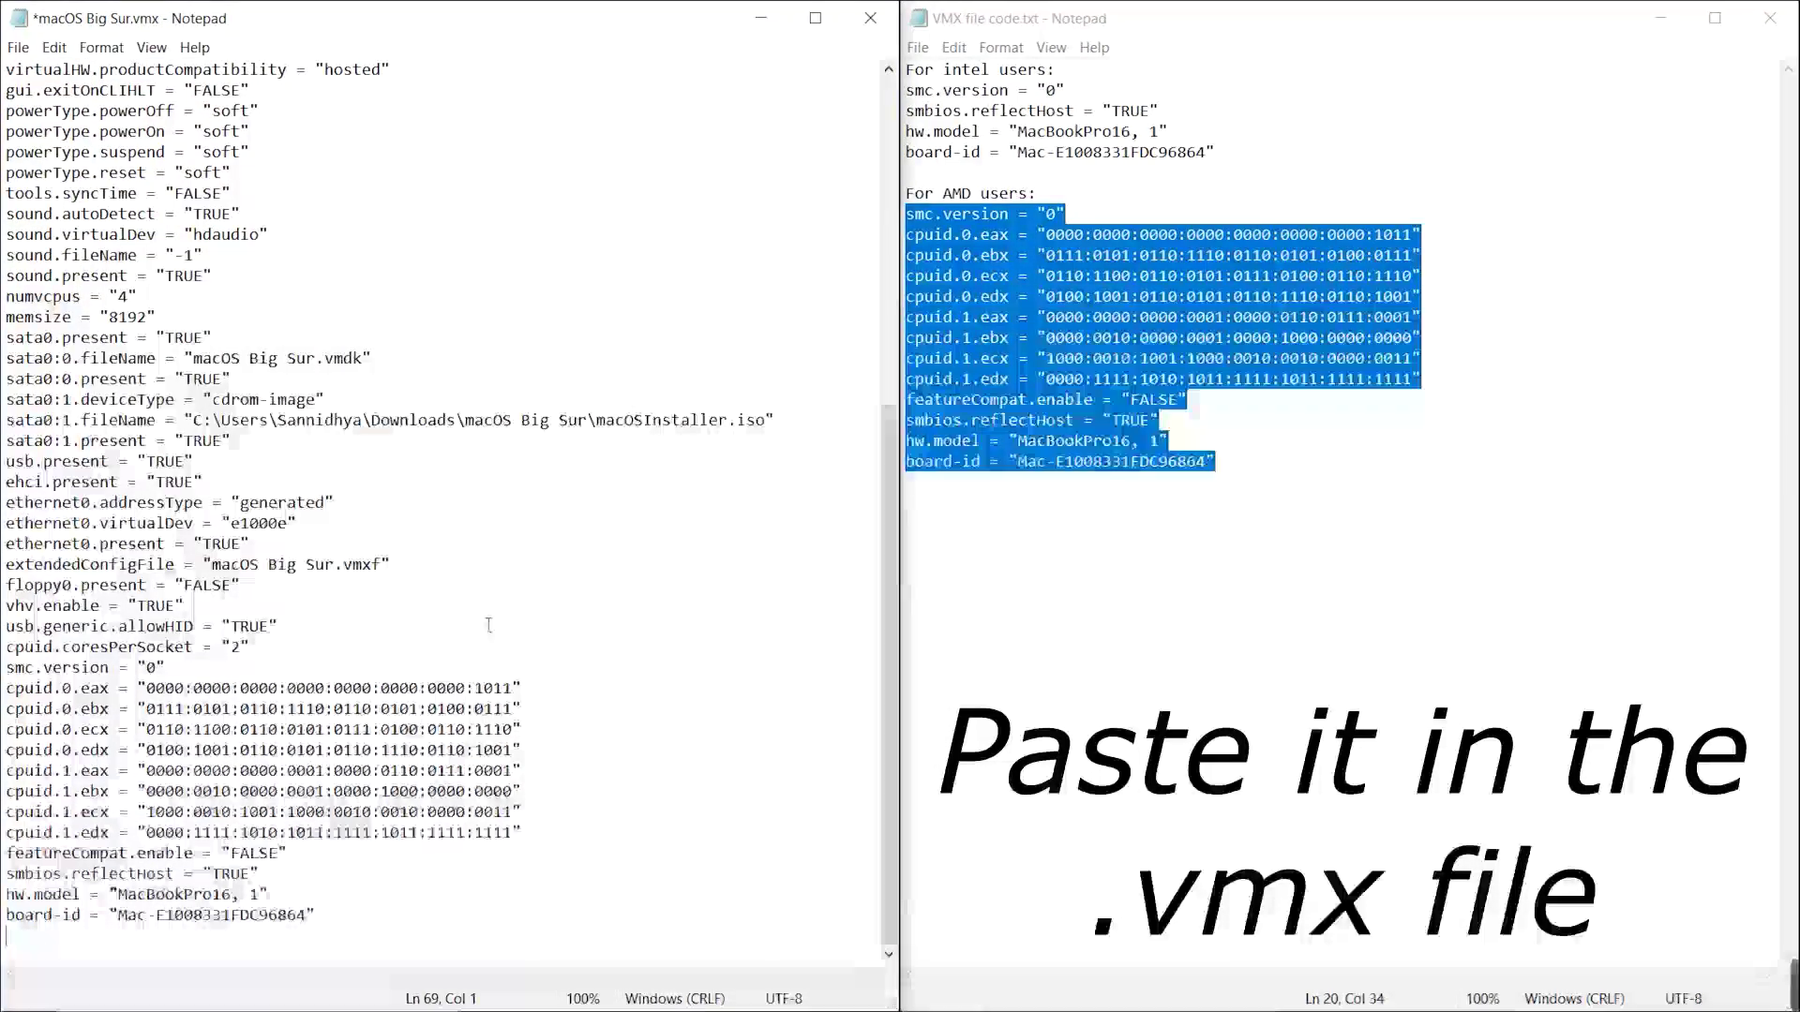
Set virtualHW.version to "10" in macOS Big Sur.vmx and save the file
{"action": "scroll", "coordinate": [545, 568], "scroll_direction": "up", "scroll_amount": 7}
{"action": "scroll", "coordinate": [544, 568], "scroll_direction": "up", "scroll_amount": 2}
{"action": "key", "text": "ctrl+Home"}
{"action": "key", "text": "Down"}
{"action": "key", "text": "Down"}
{"action": "key", "text": "End"}
{"action": "key", "text": "Left"}
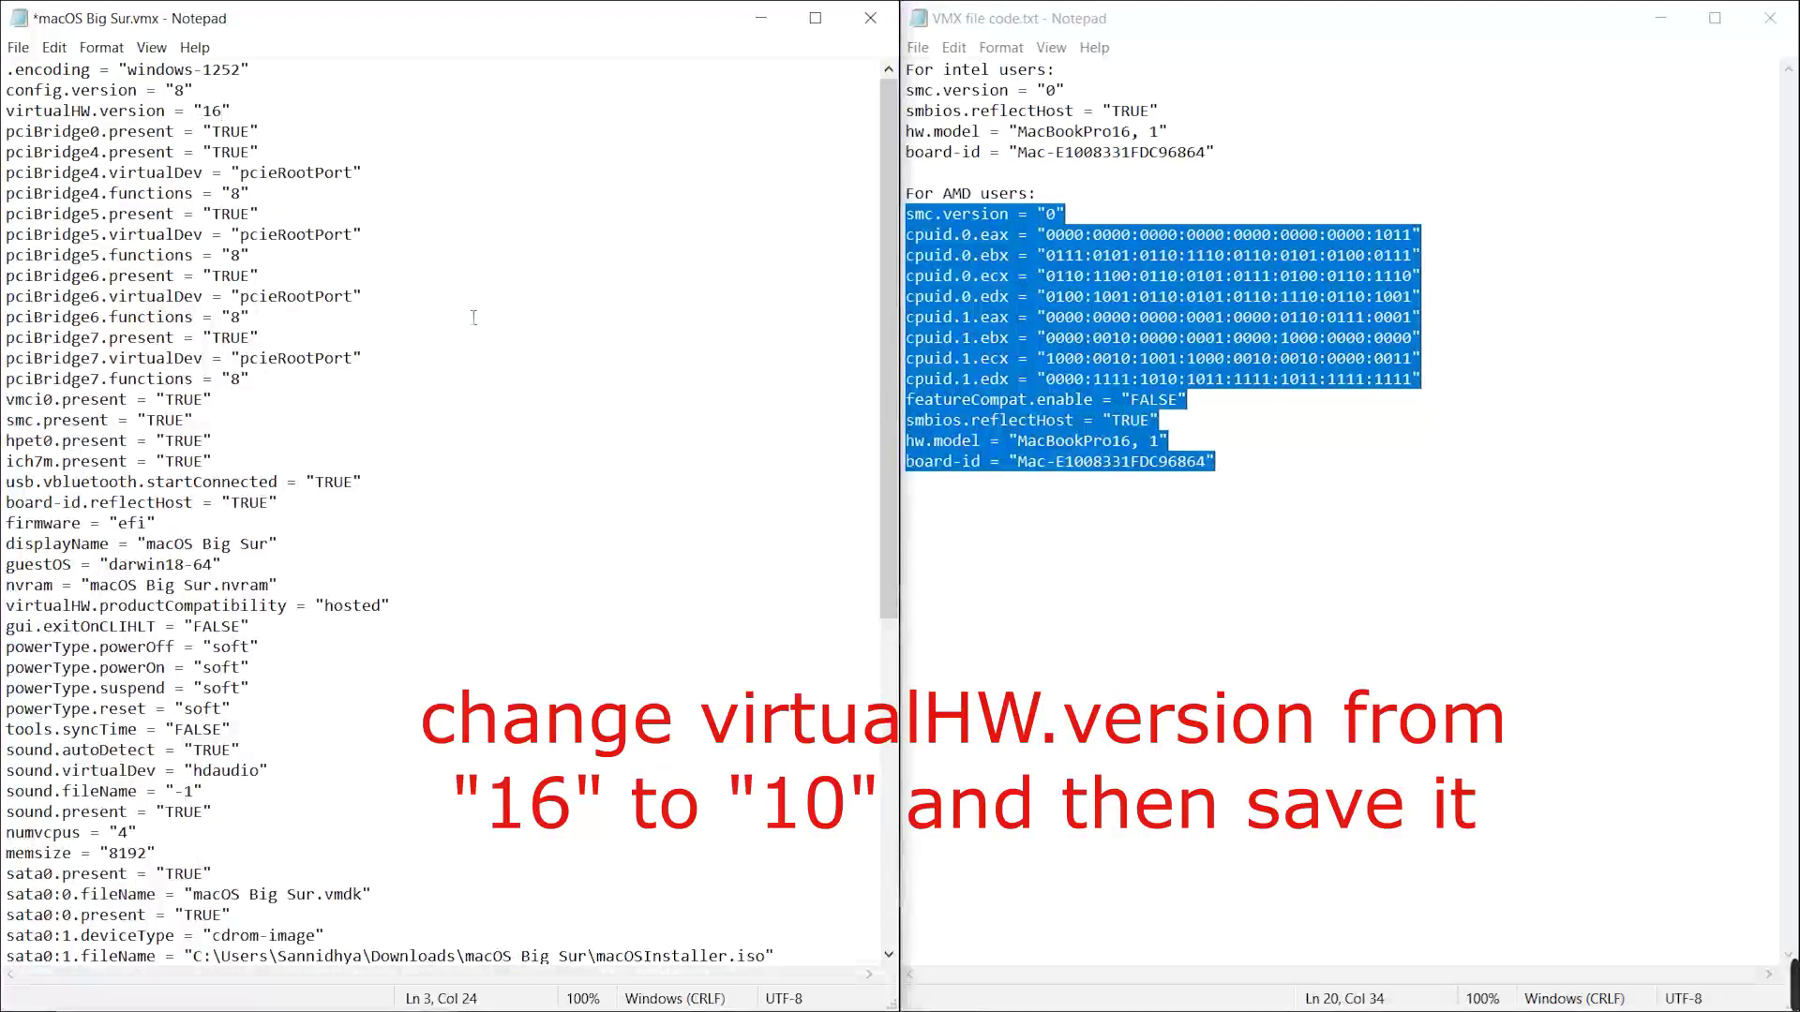
{"action": "key", "text": "BackSpace"}
{"action": "type", "text": "0"}
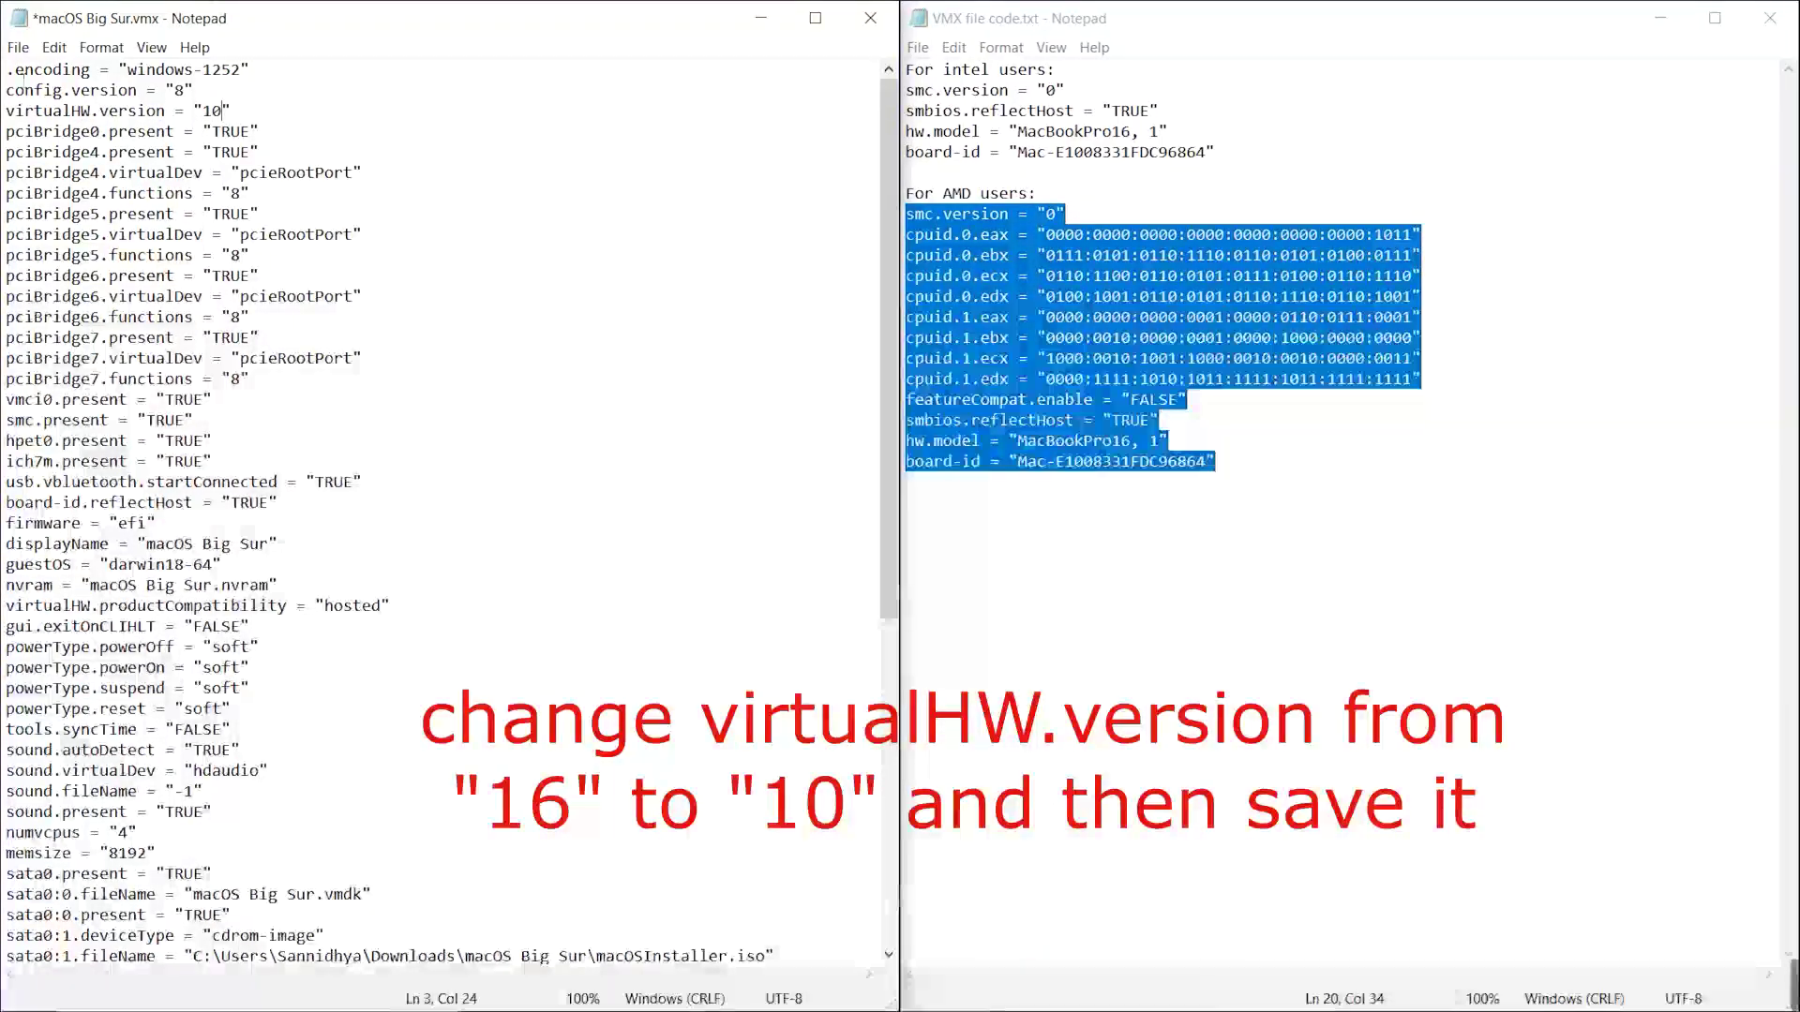
{"action": "left_click", "coordinate": [18, 46]}
{"action": "left_click", "coordinate": [77, 131]}
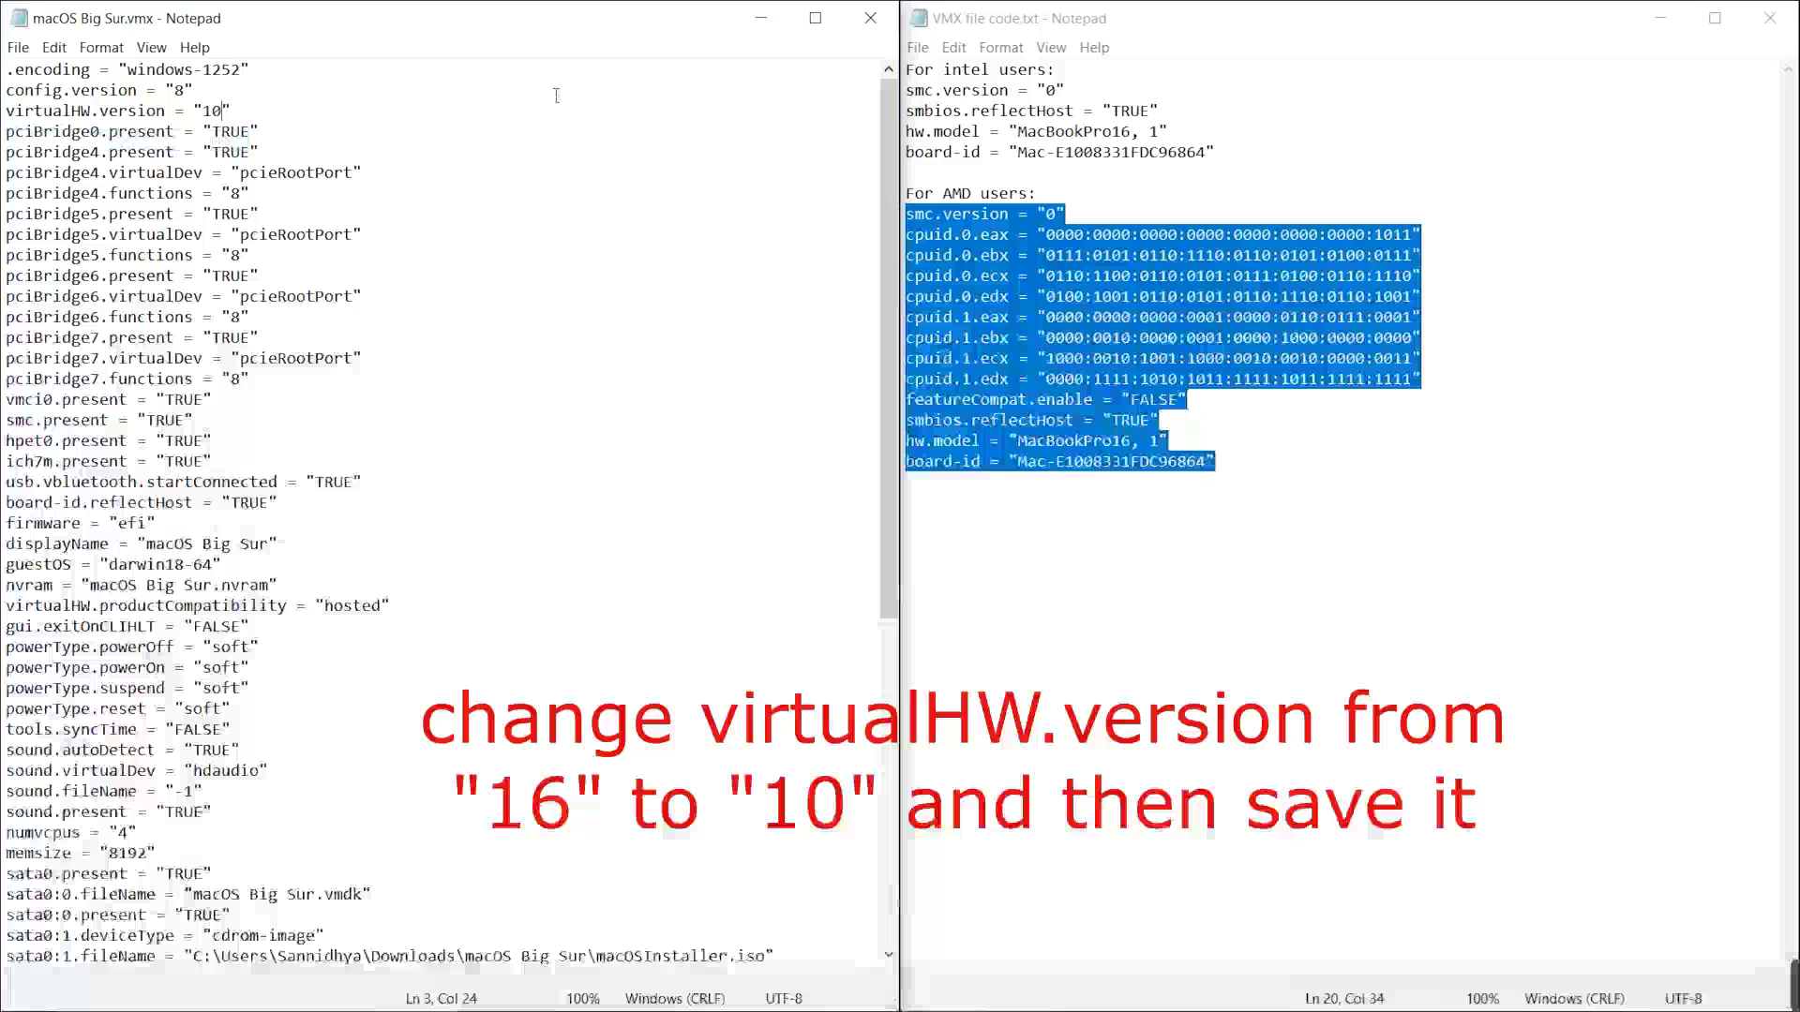
Close both Notepad windows and refresh the desktop
{"action": "left_click", "coordinate": [885, 28]}
{"action": "left_click", "coordinate": [1770, 18]}
{"action": "right_click", "coordinate": [811, 319]}
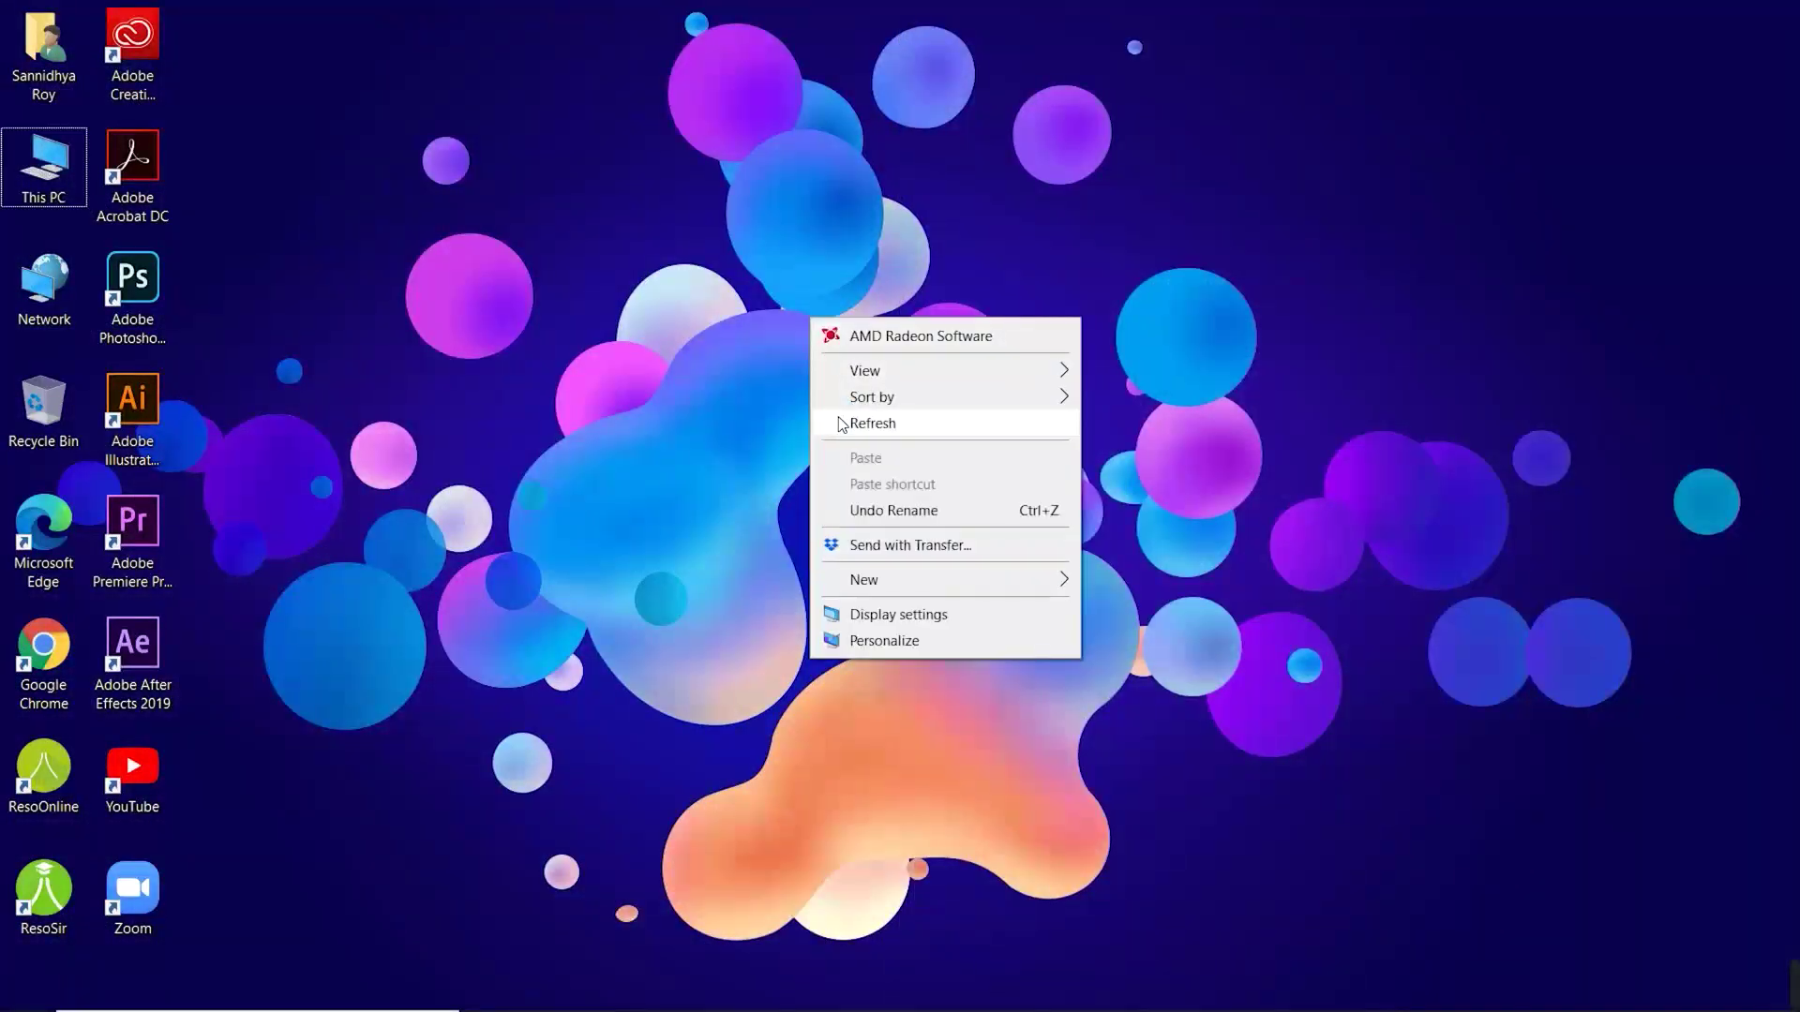
{"action": "left_click", "coordinate": [839, 421]}
Launch VMware Workstation 15 Player, power on the macOS Big Sur virtual machine and move its window to the middle of the desktop
{"action": "key", "text": "super"}
{"action": "type", "text": "vm"}
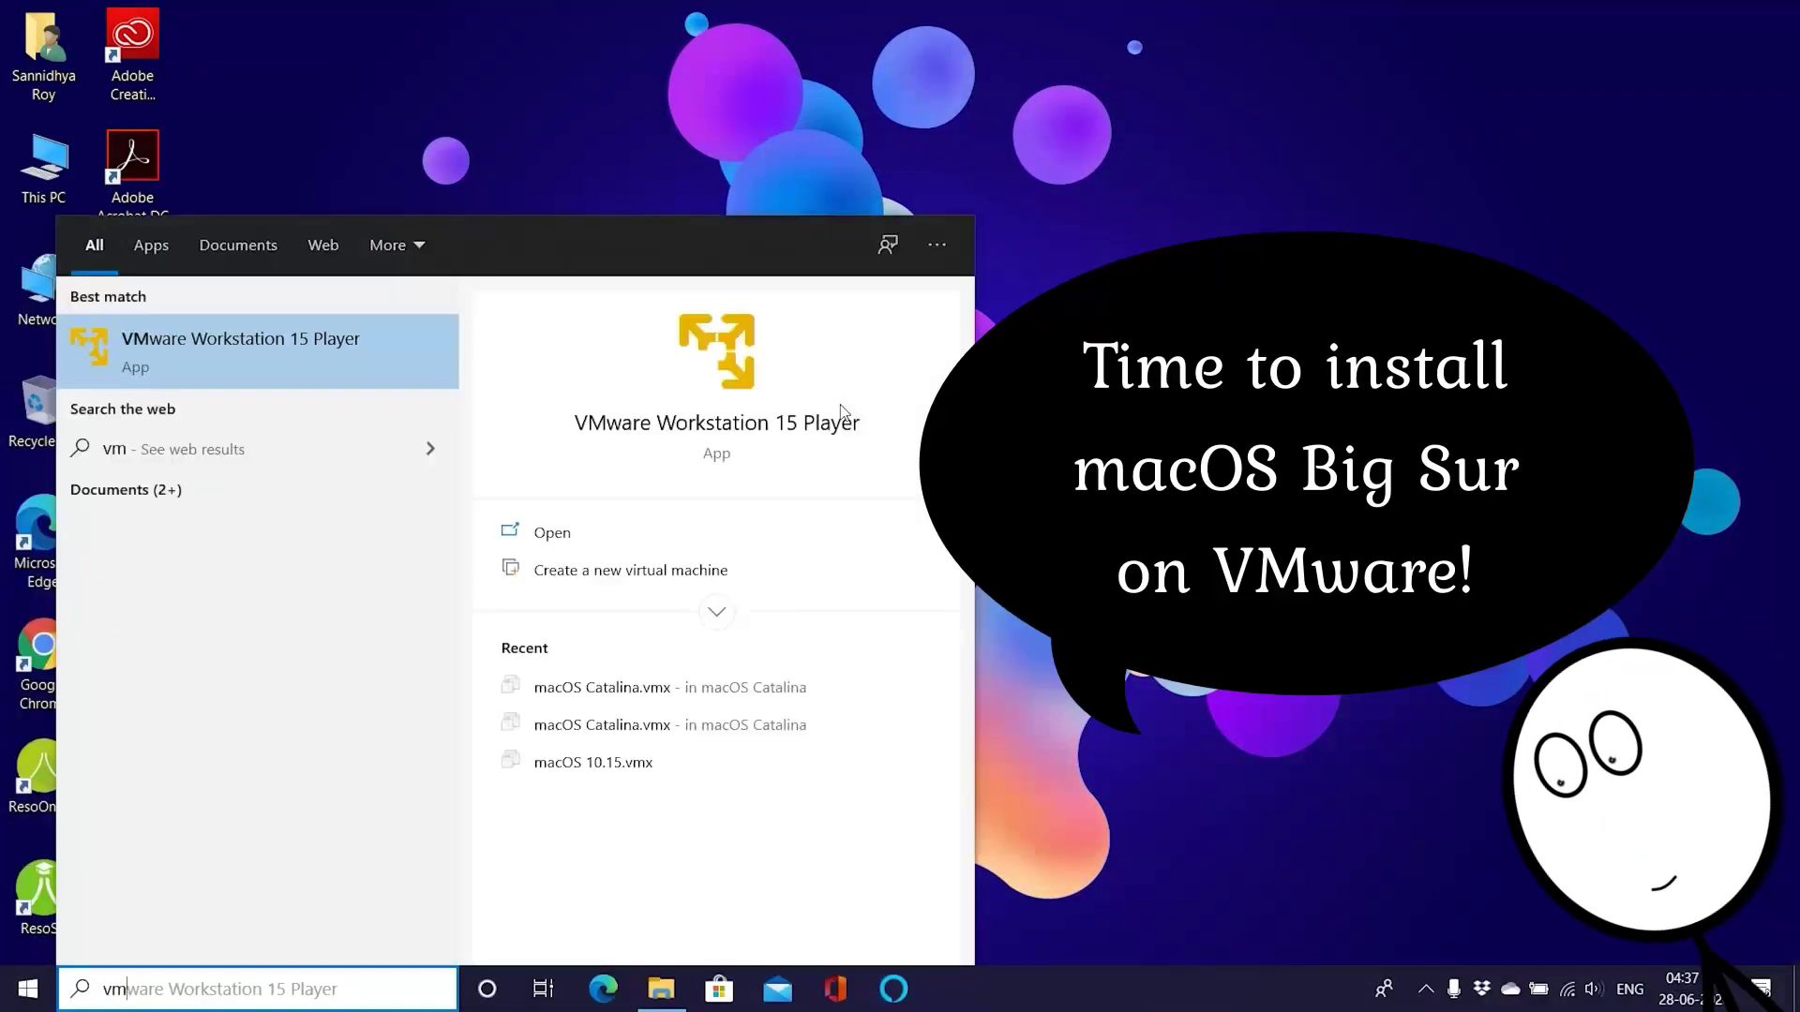
{"action": "key", "text": "Return"}
{"action": "left_click", "coordinate": [965, 563]}
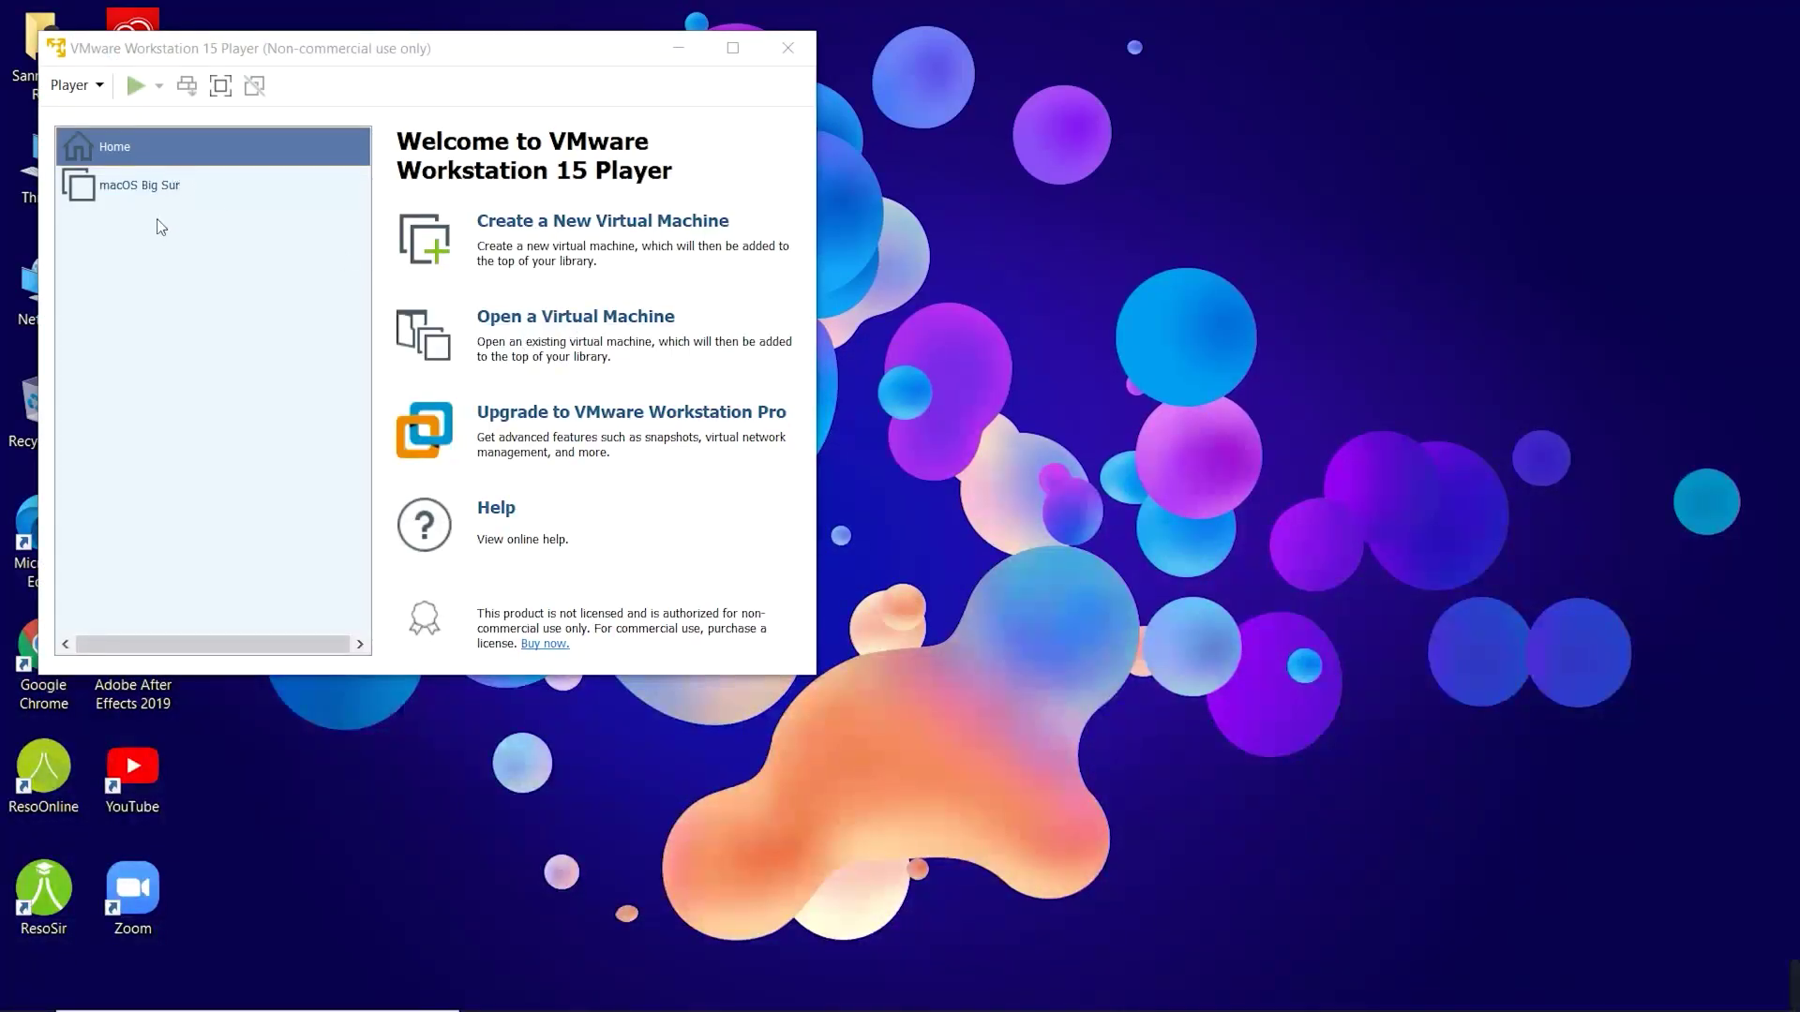
{"action": "left_click", "coordinate": [172, 191]}
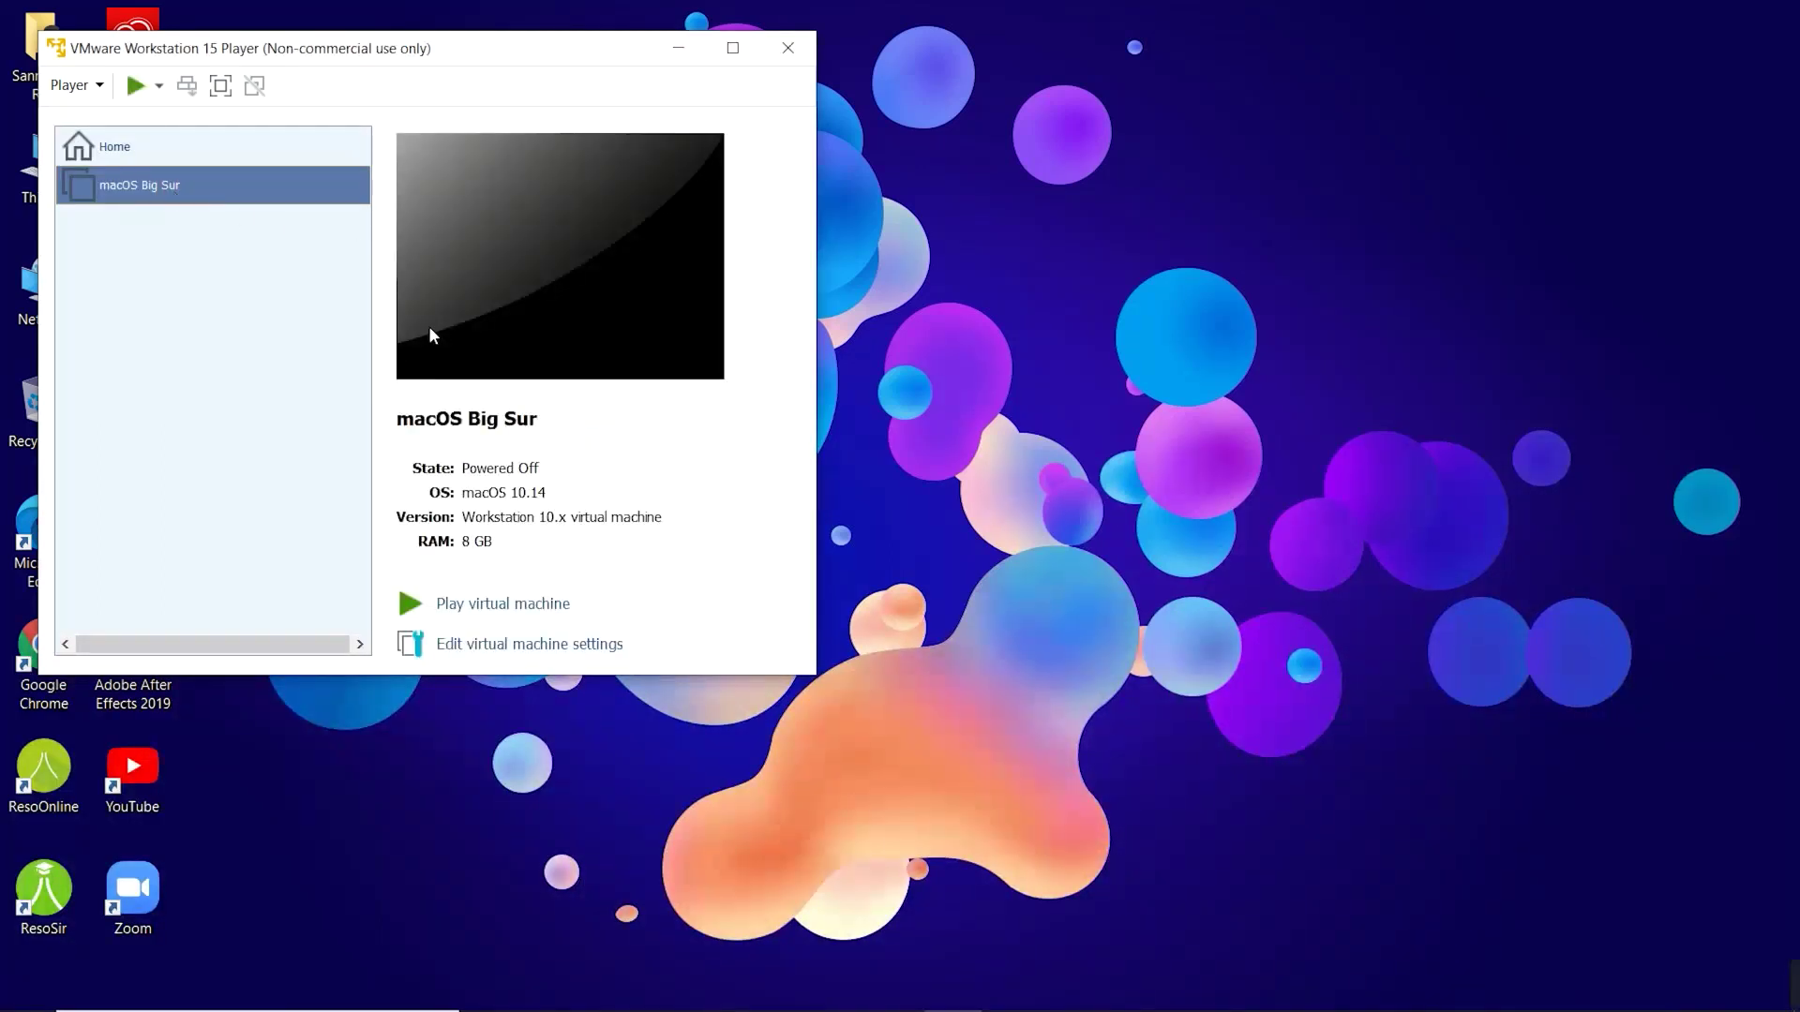
{"action": "left_click", "coordinate": [475, 600]}
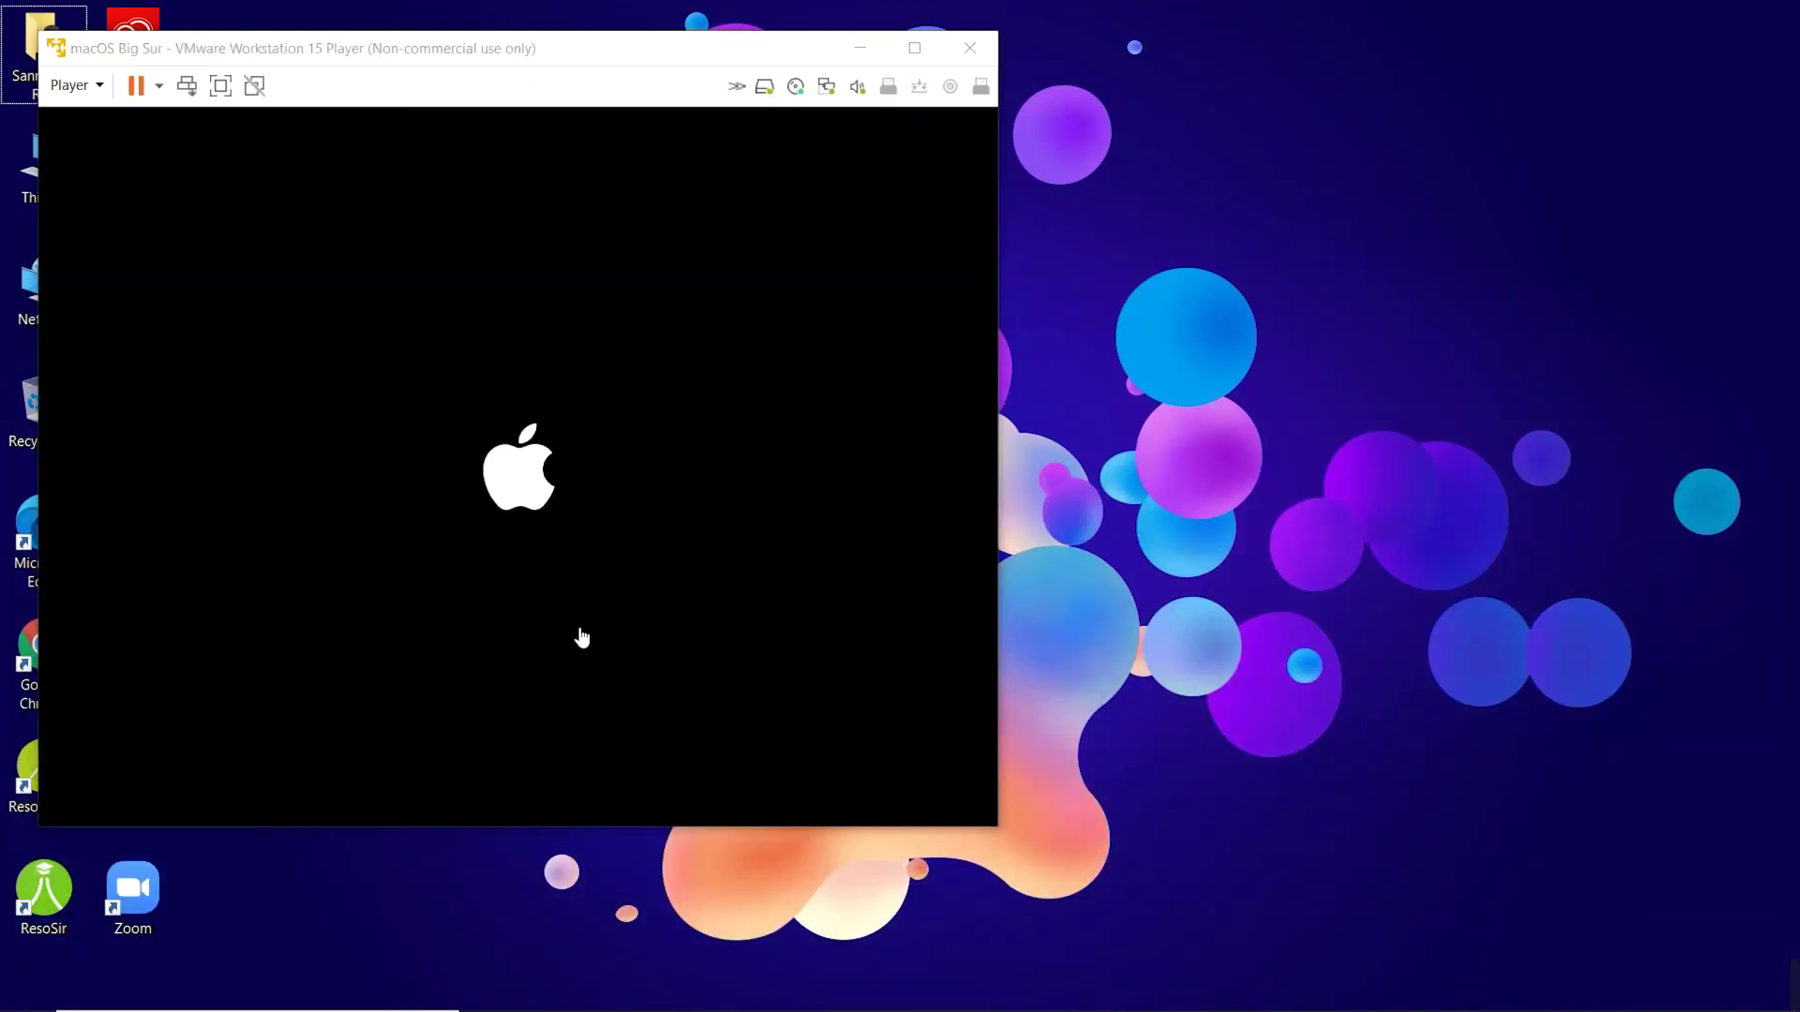
{"action": "left_click_drag", "start_coordinate": [671, 47], "coordinate": [1037, 60]}
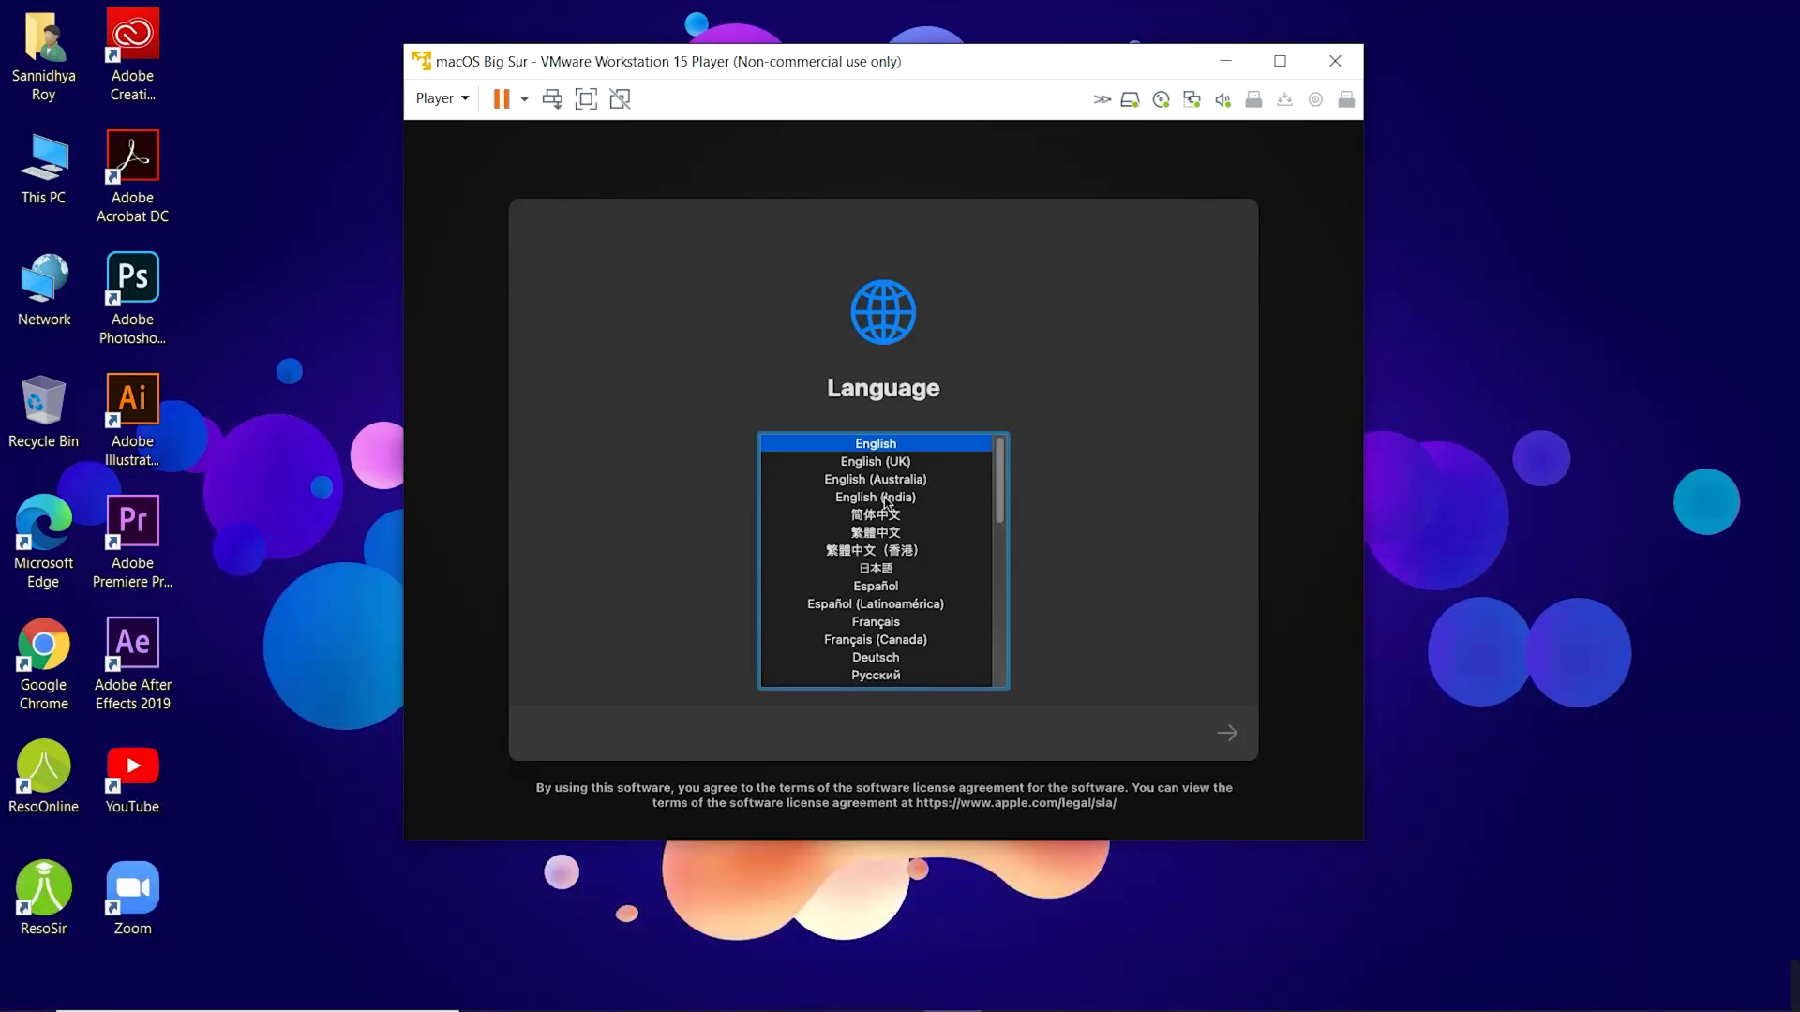
Choose English (India) as the recovery language, then open Disk Utility with the virtual machine in full screen
{"action": "left_click", "coordinate": [885, 499]}
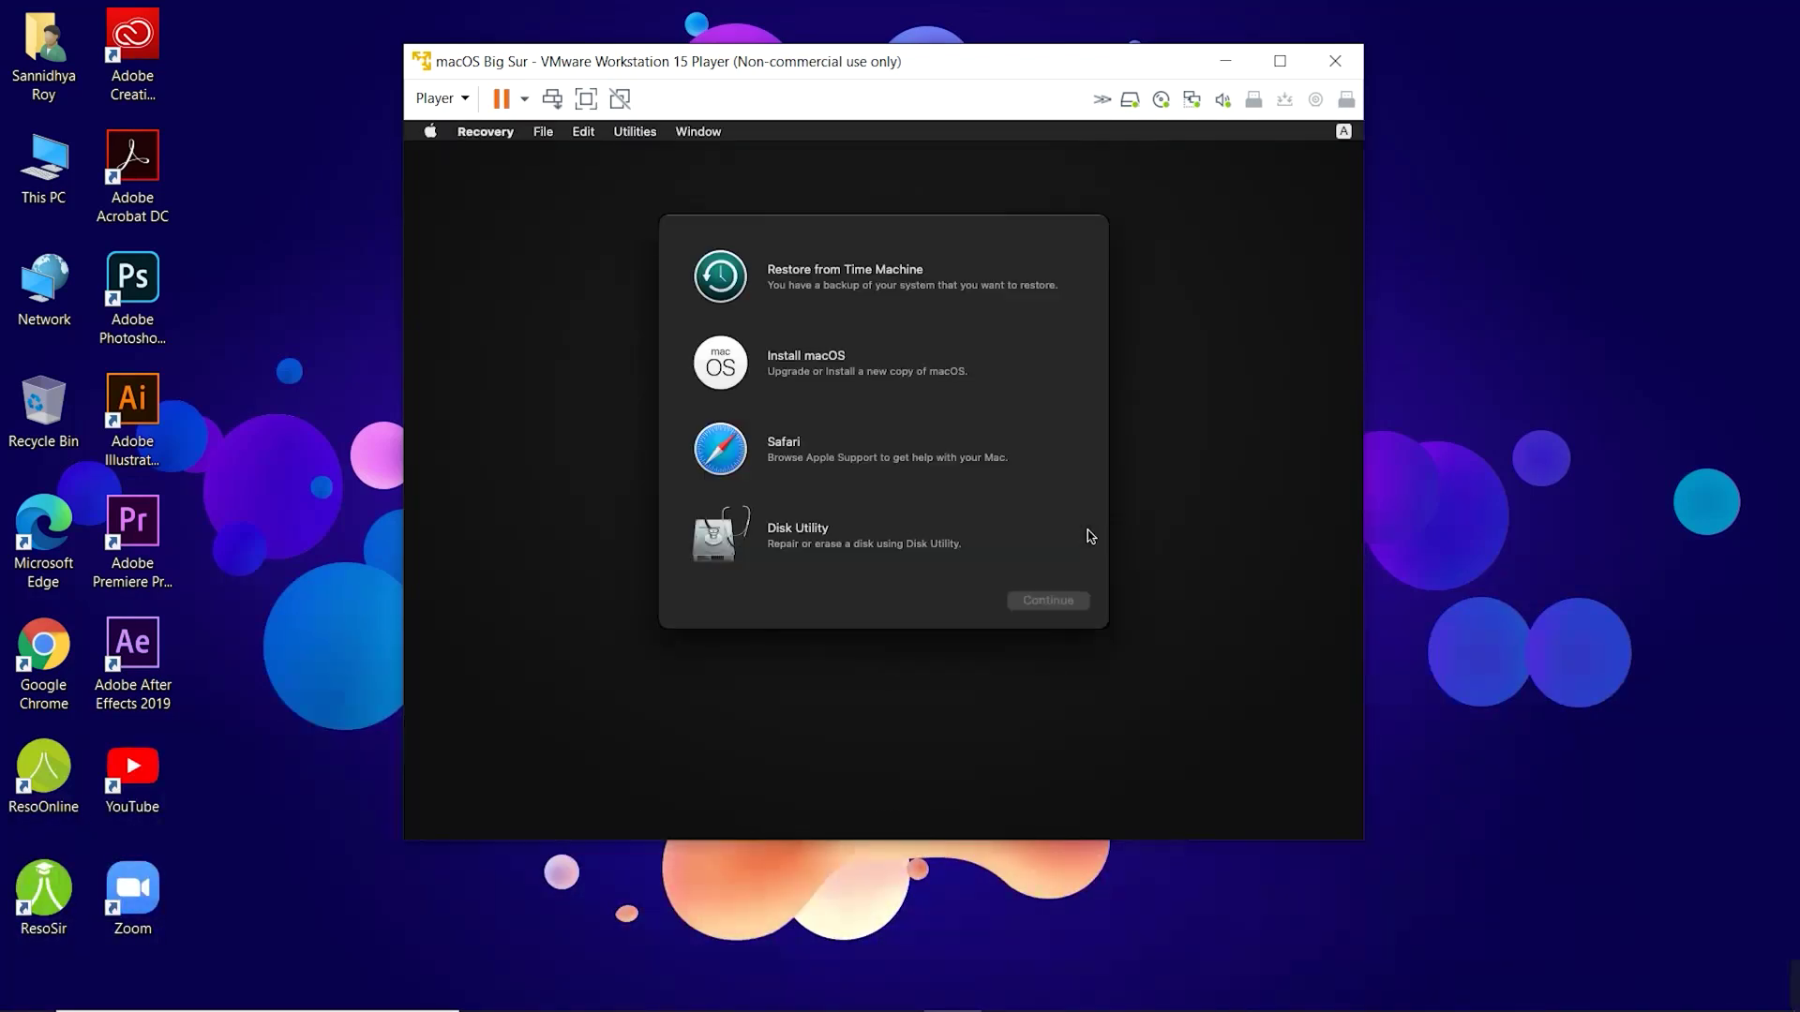
{"action": "left_click", "coordinate": [790, 539]}
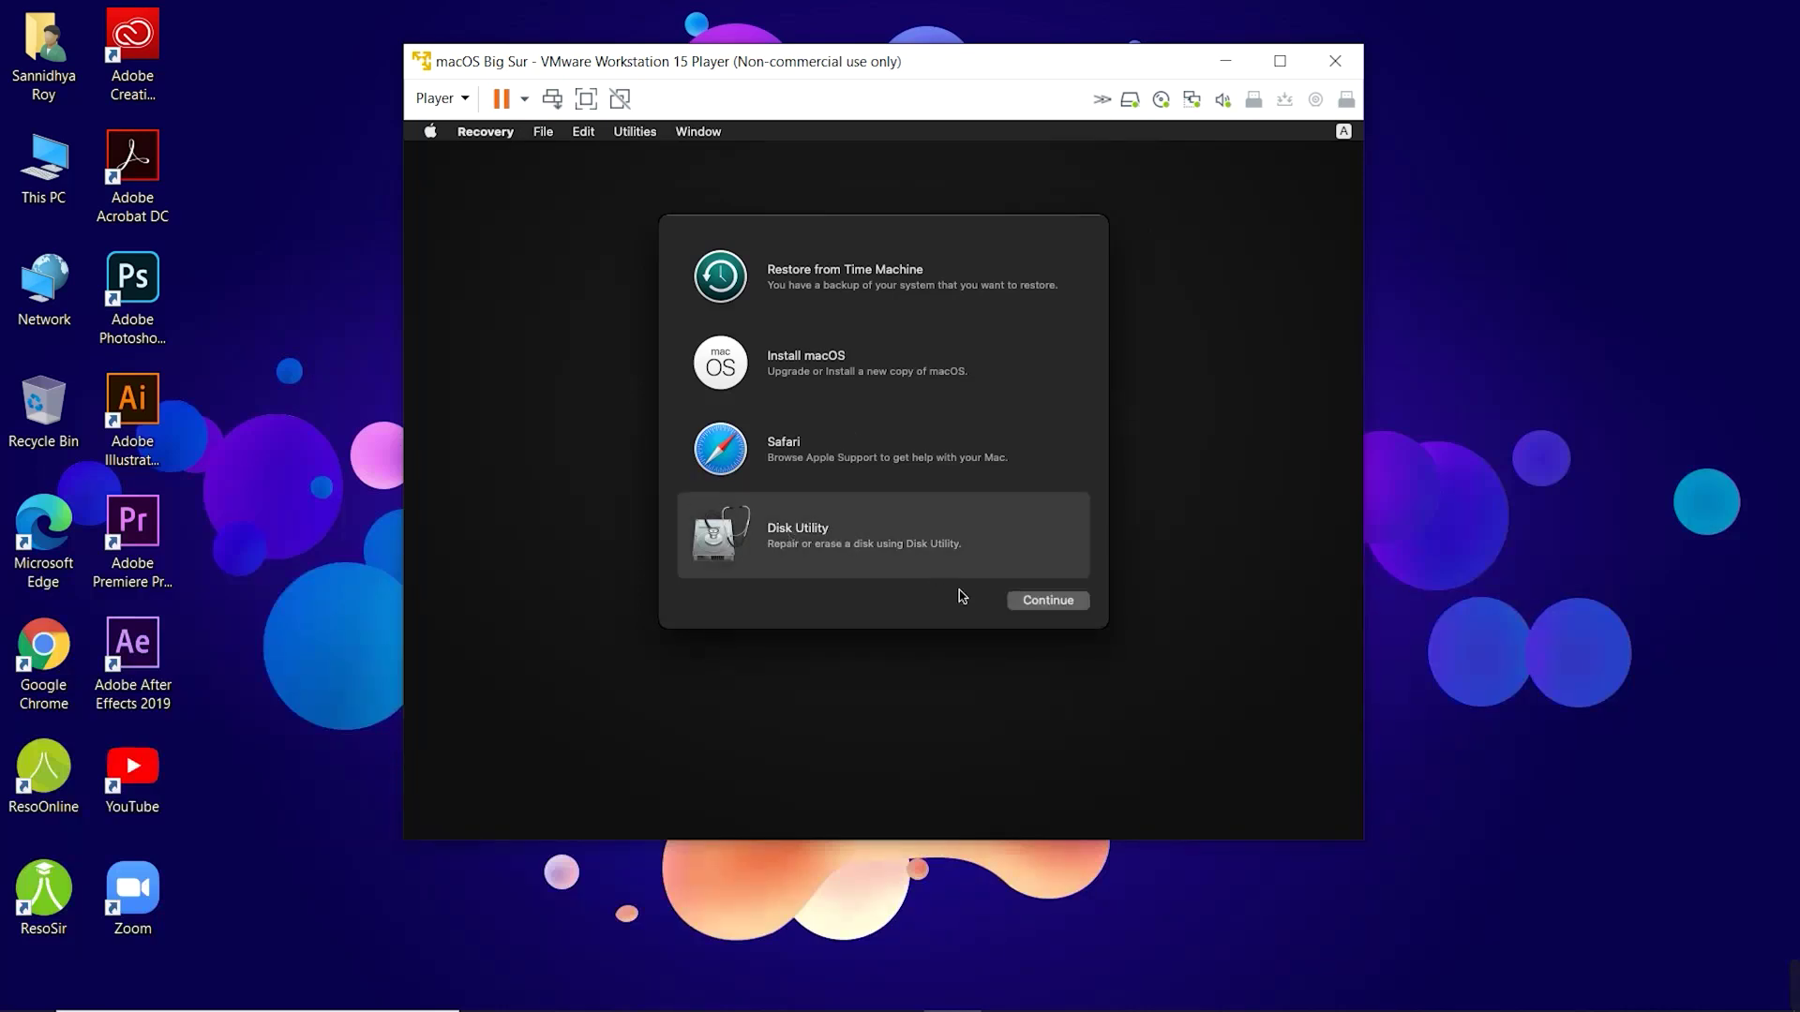
{"action": "left_click", "coordinate": [1048, 601]}
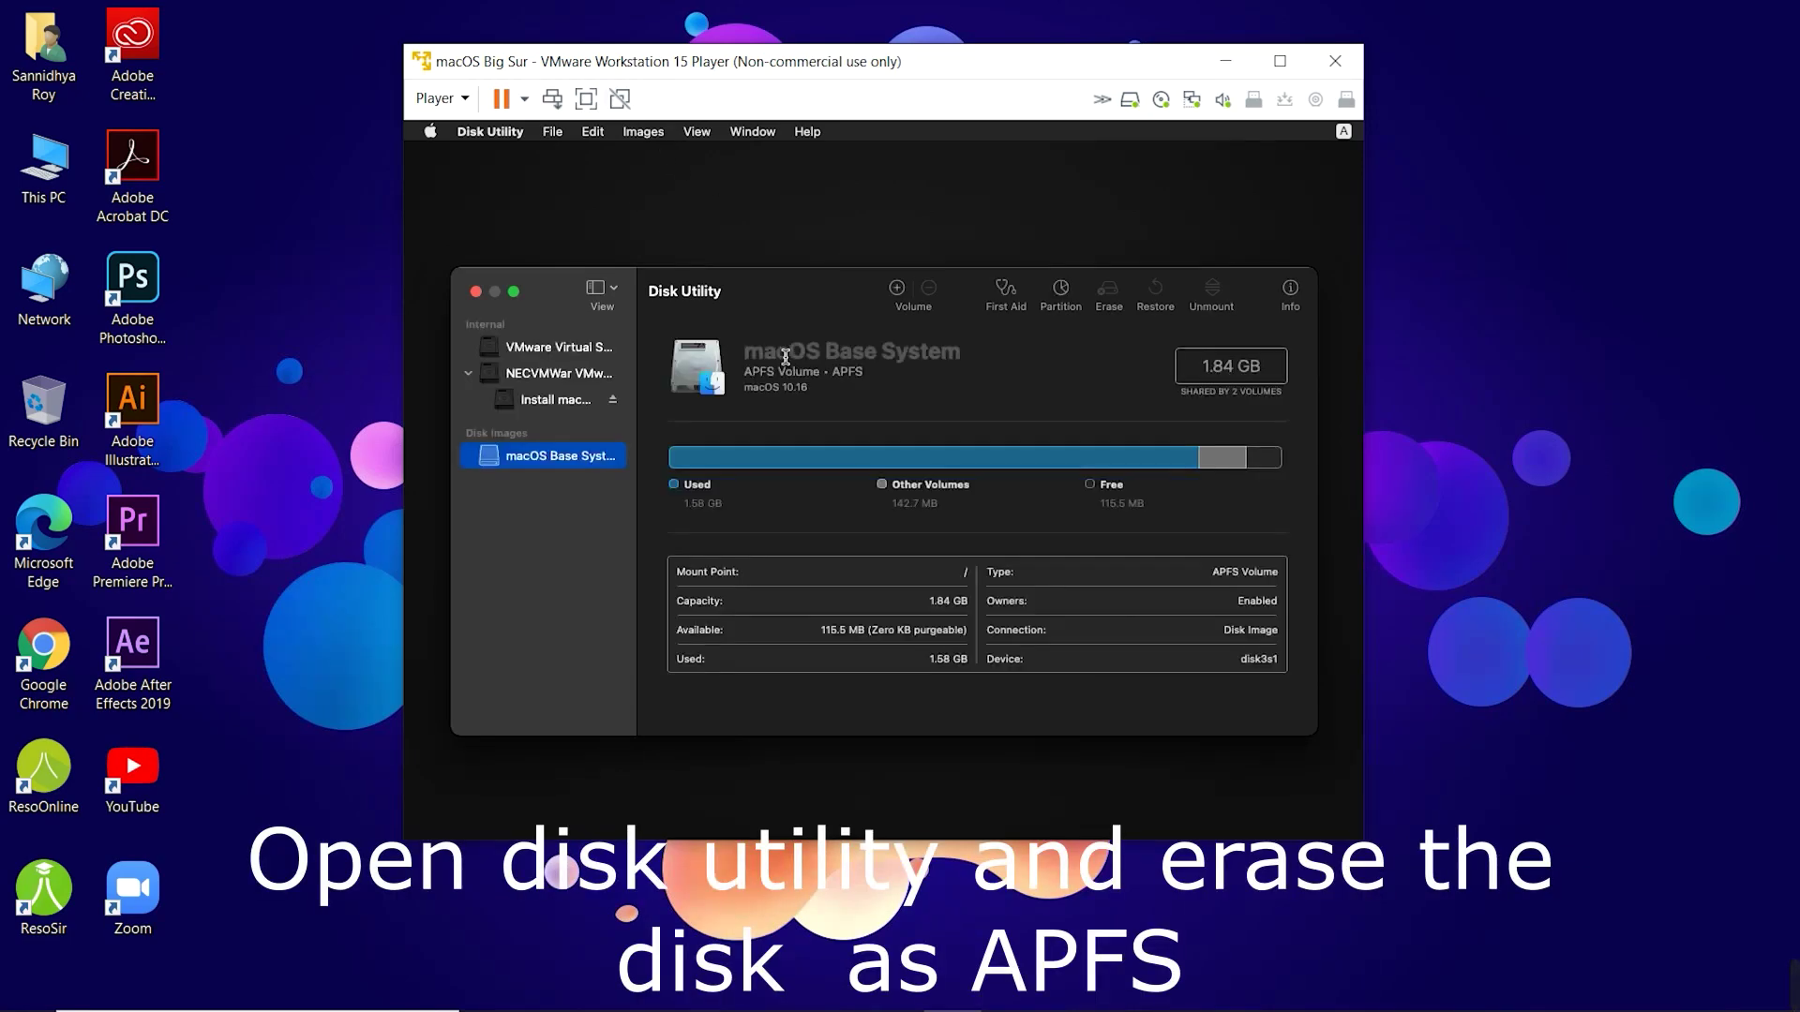
{"action": "left_click", "coordinate": [597, 103]}
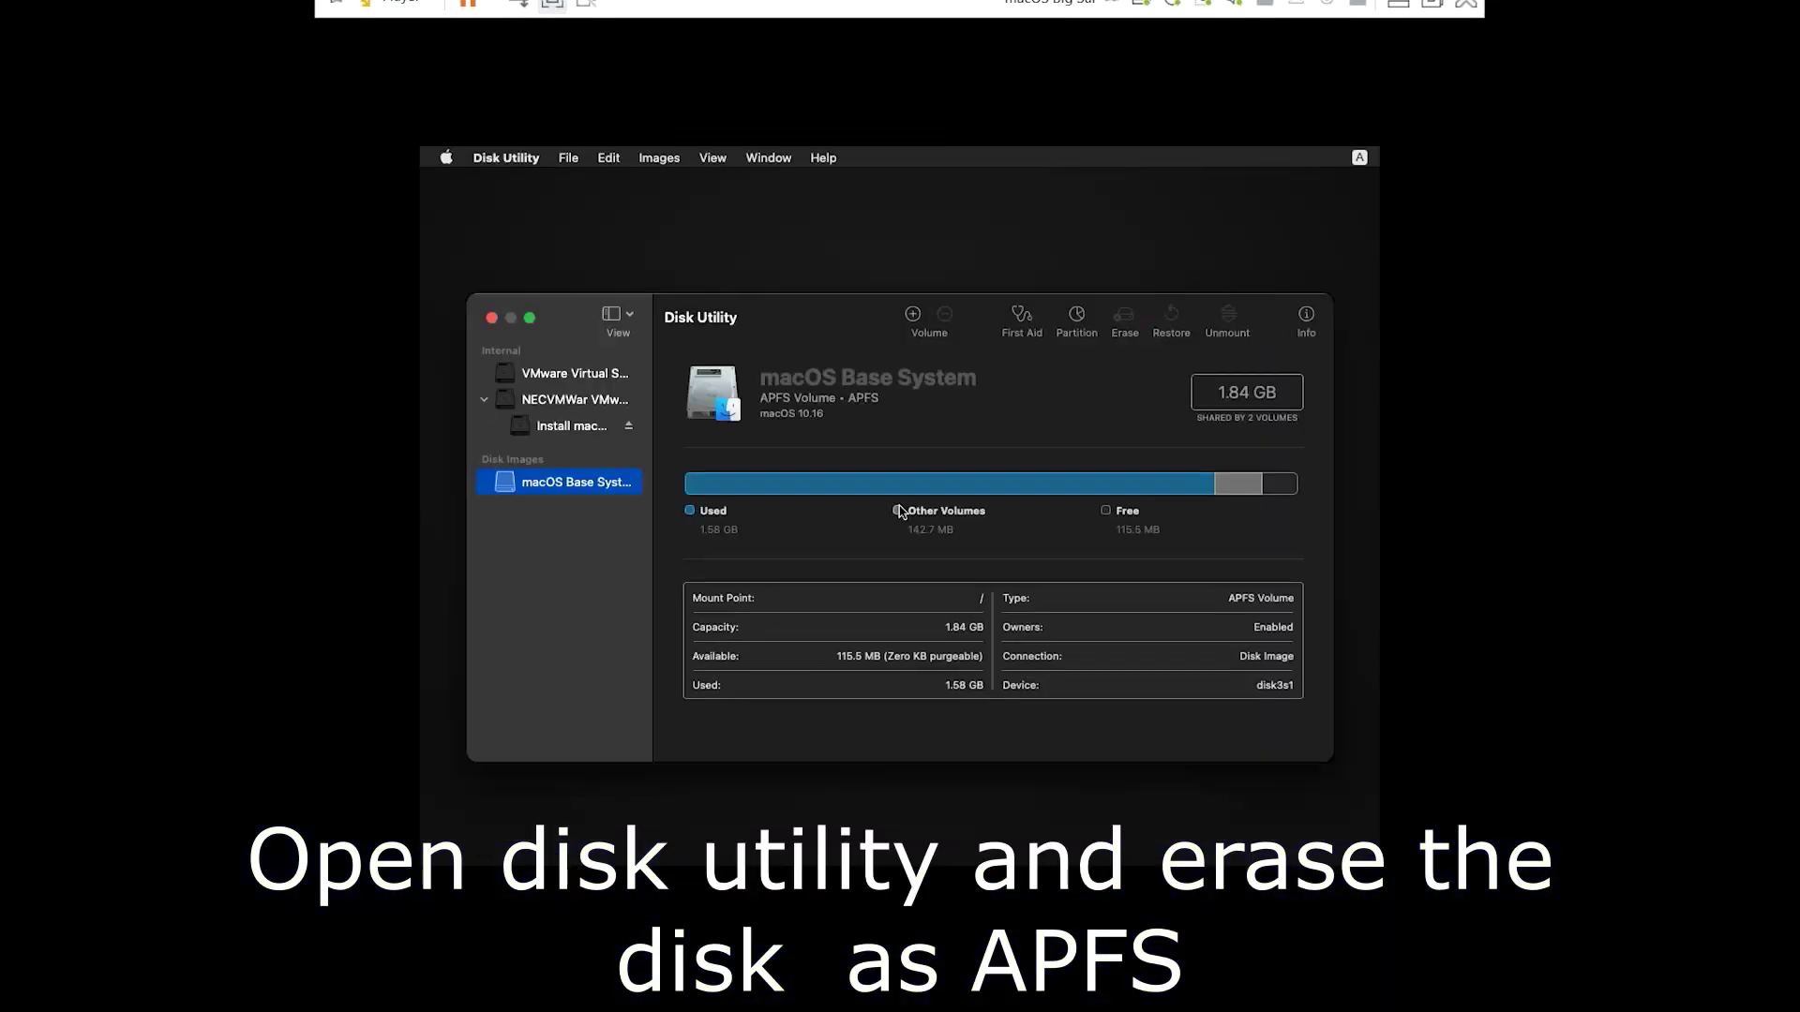
Erase VMware Virtual SATA Hard Drive Media in APFS format with the name macOS Big Sur, and quit Disk Utility
{"action": "left_click", "coordinate": [609, 389]}
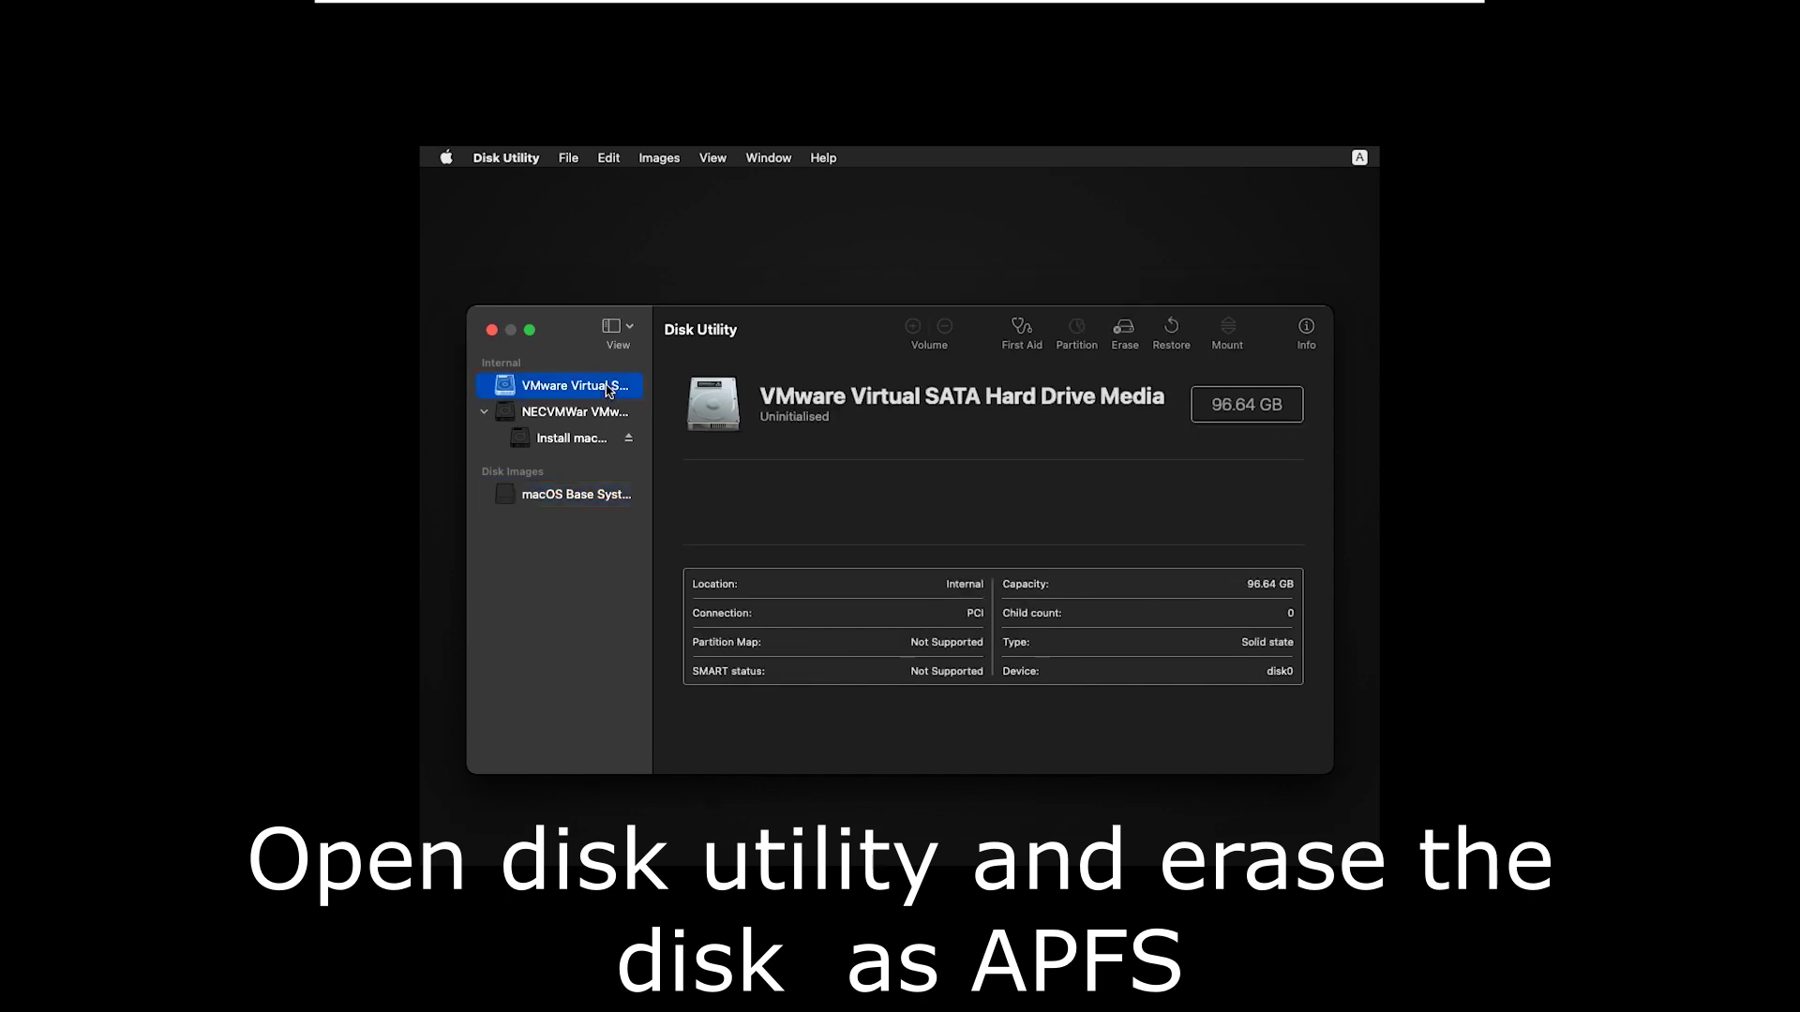
{"action": "left_click", "coordinate": [1124, 330]}
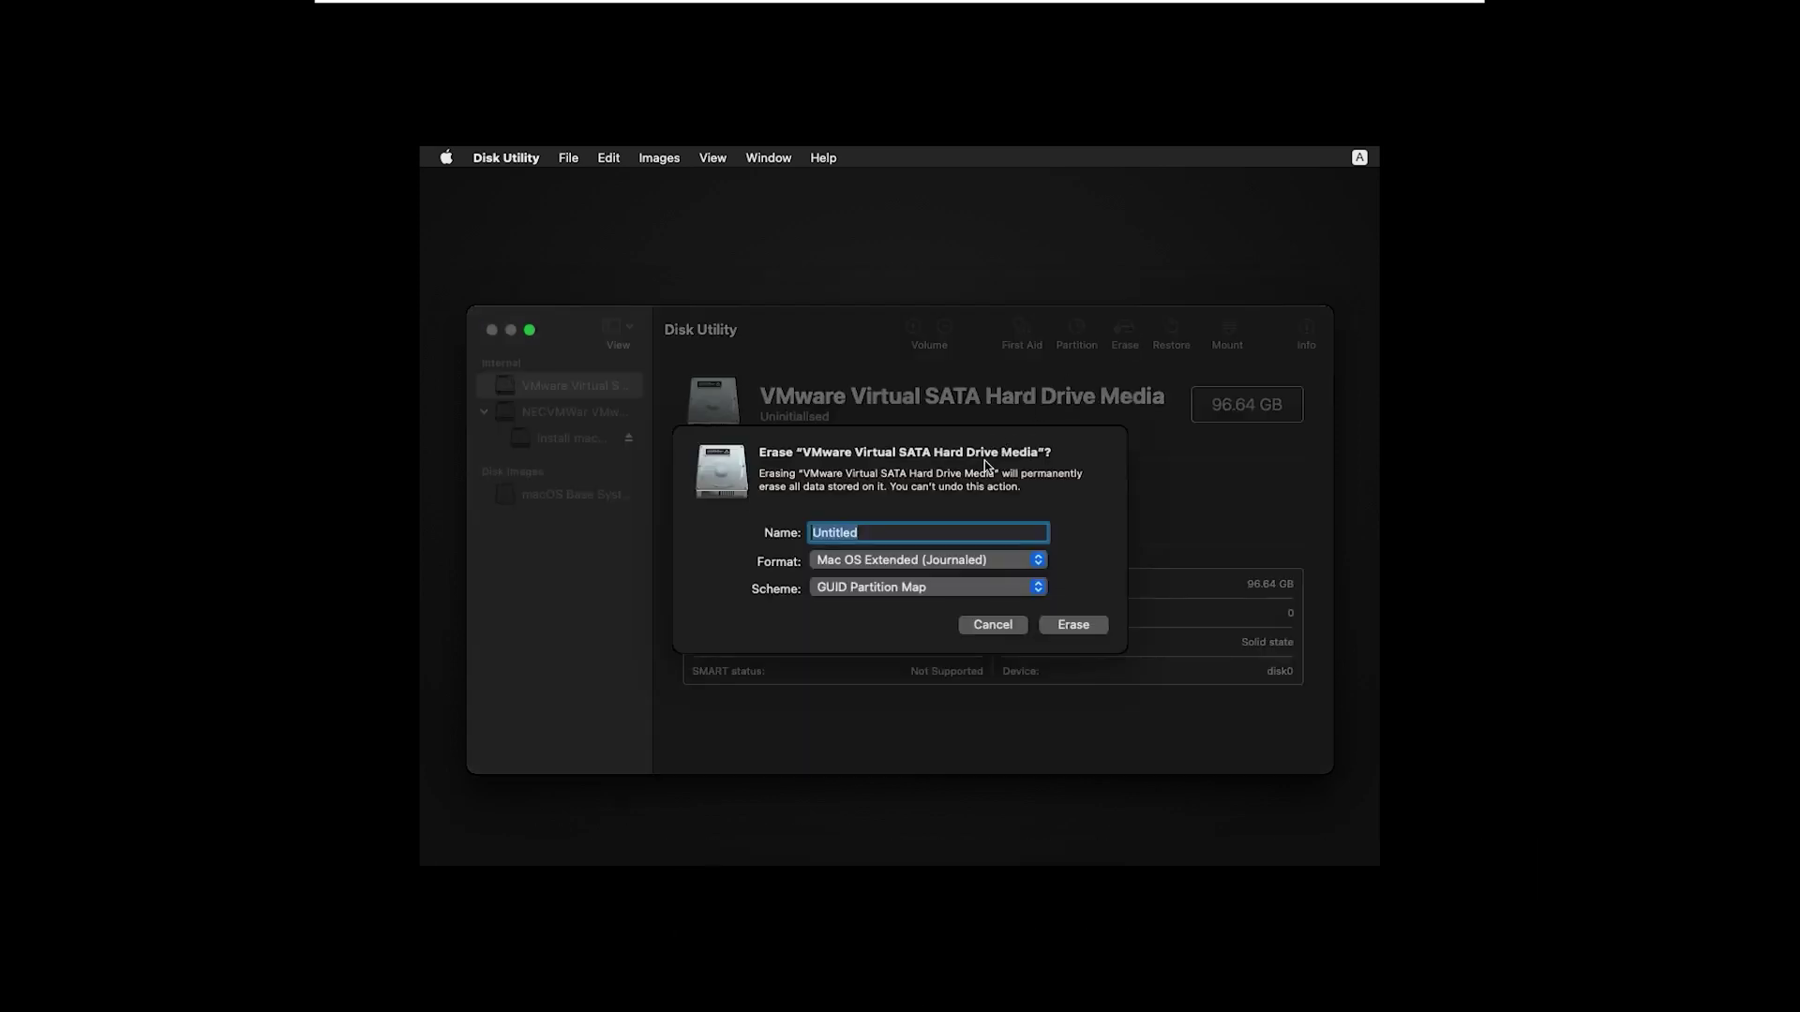
{"action": "type", "text": "macOS Big Sur"}
{"action": "left_click", "coordinate": [952, 566]}
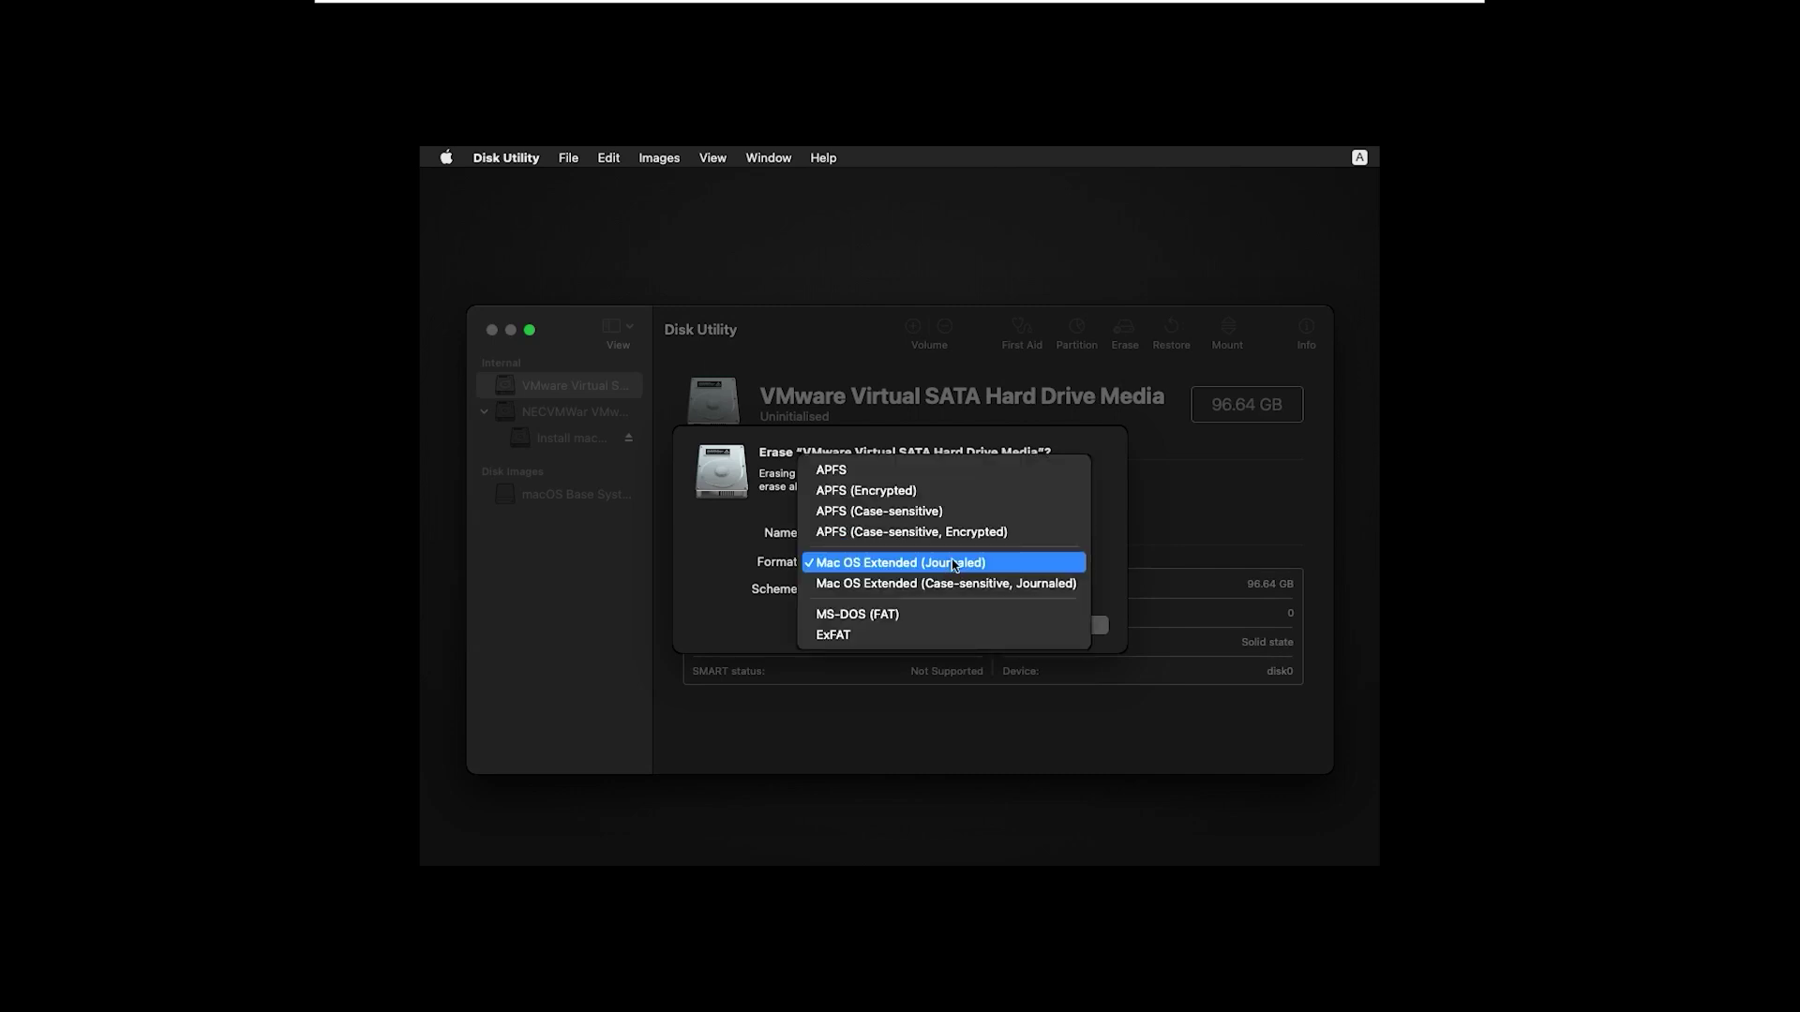
{"action": "left_click", "coordinate": [941, 471]}
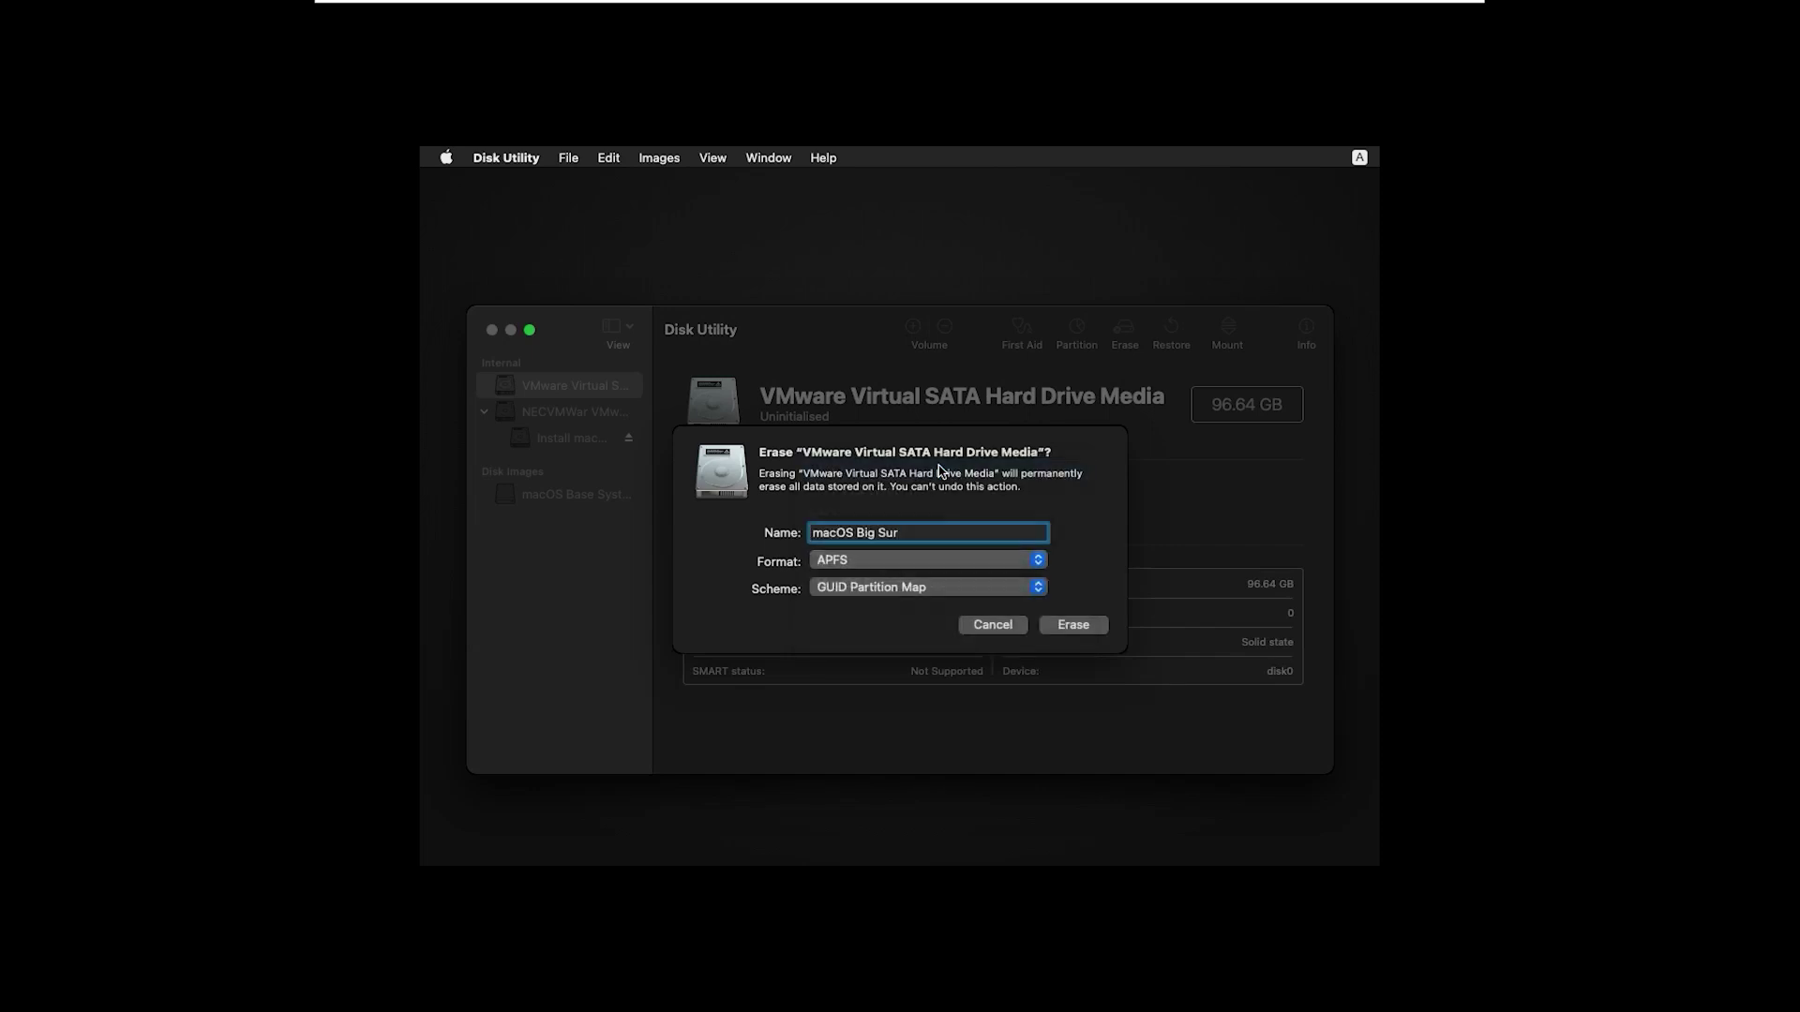
{"action": "left_click", "coordinate": [1094, 633]}
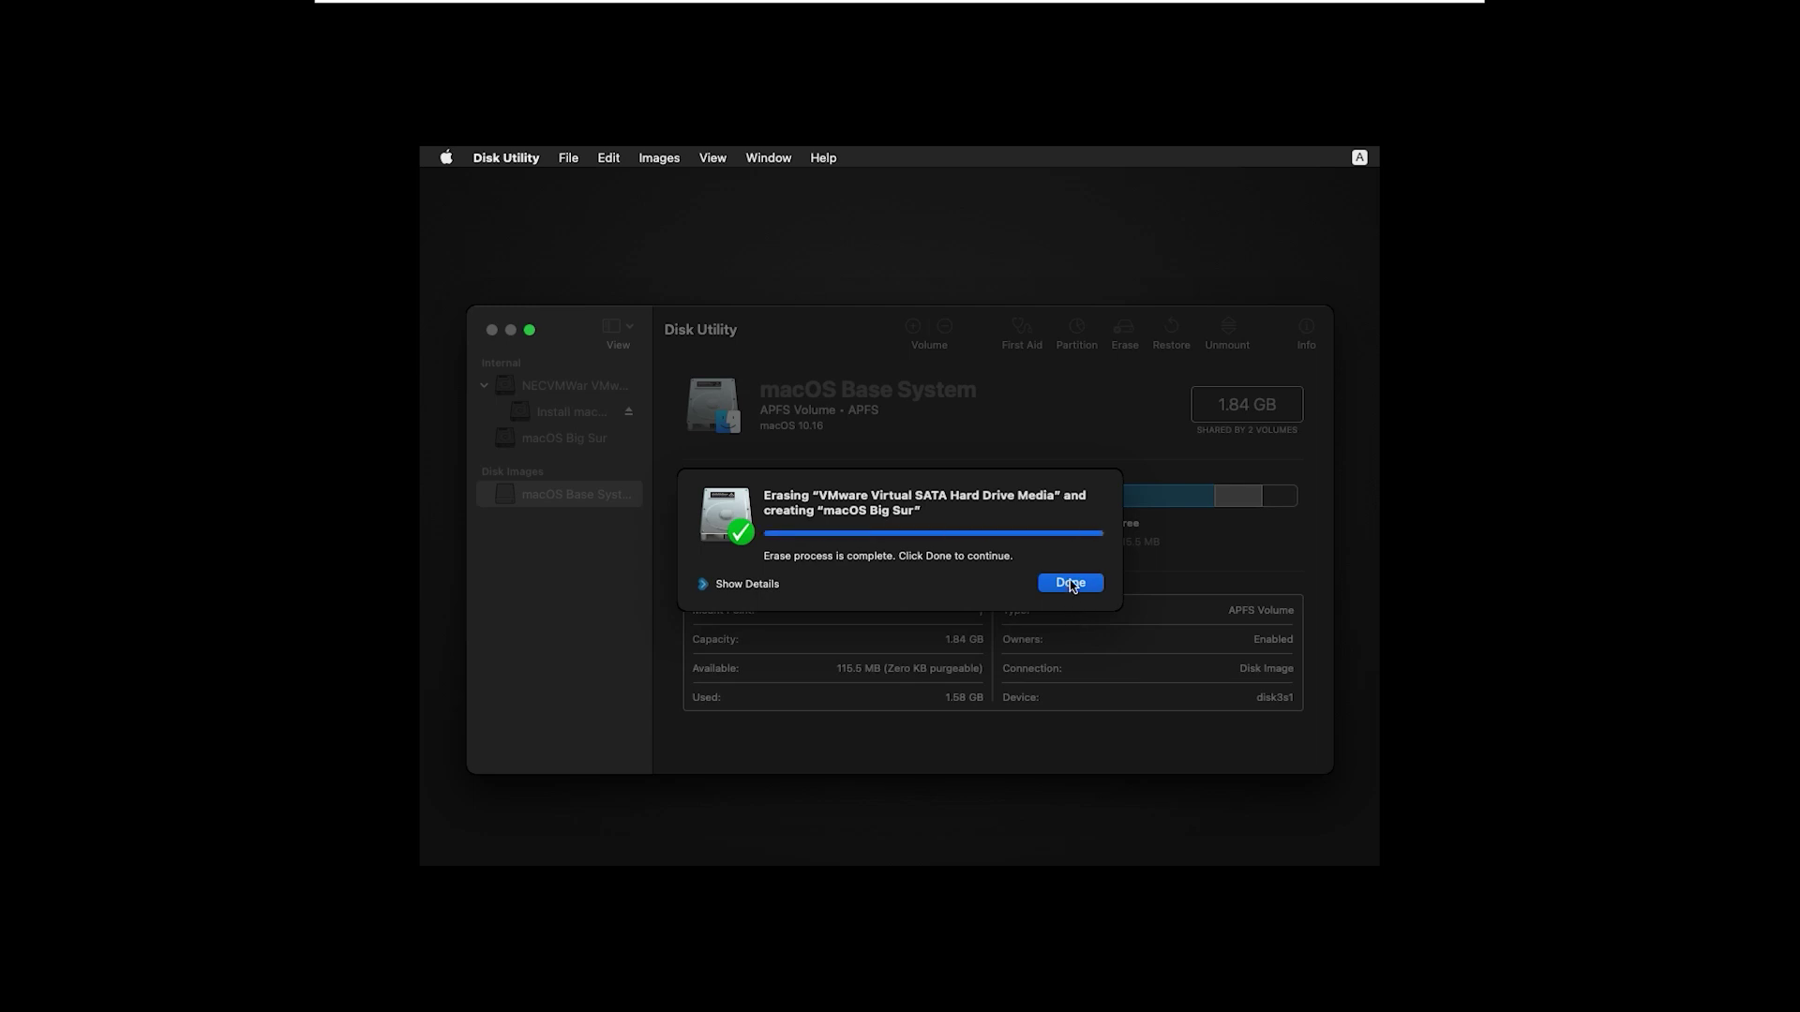
{"action": "left_click", "coordinate": [1071, 583]}
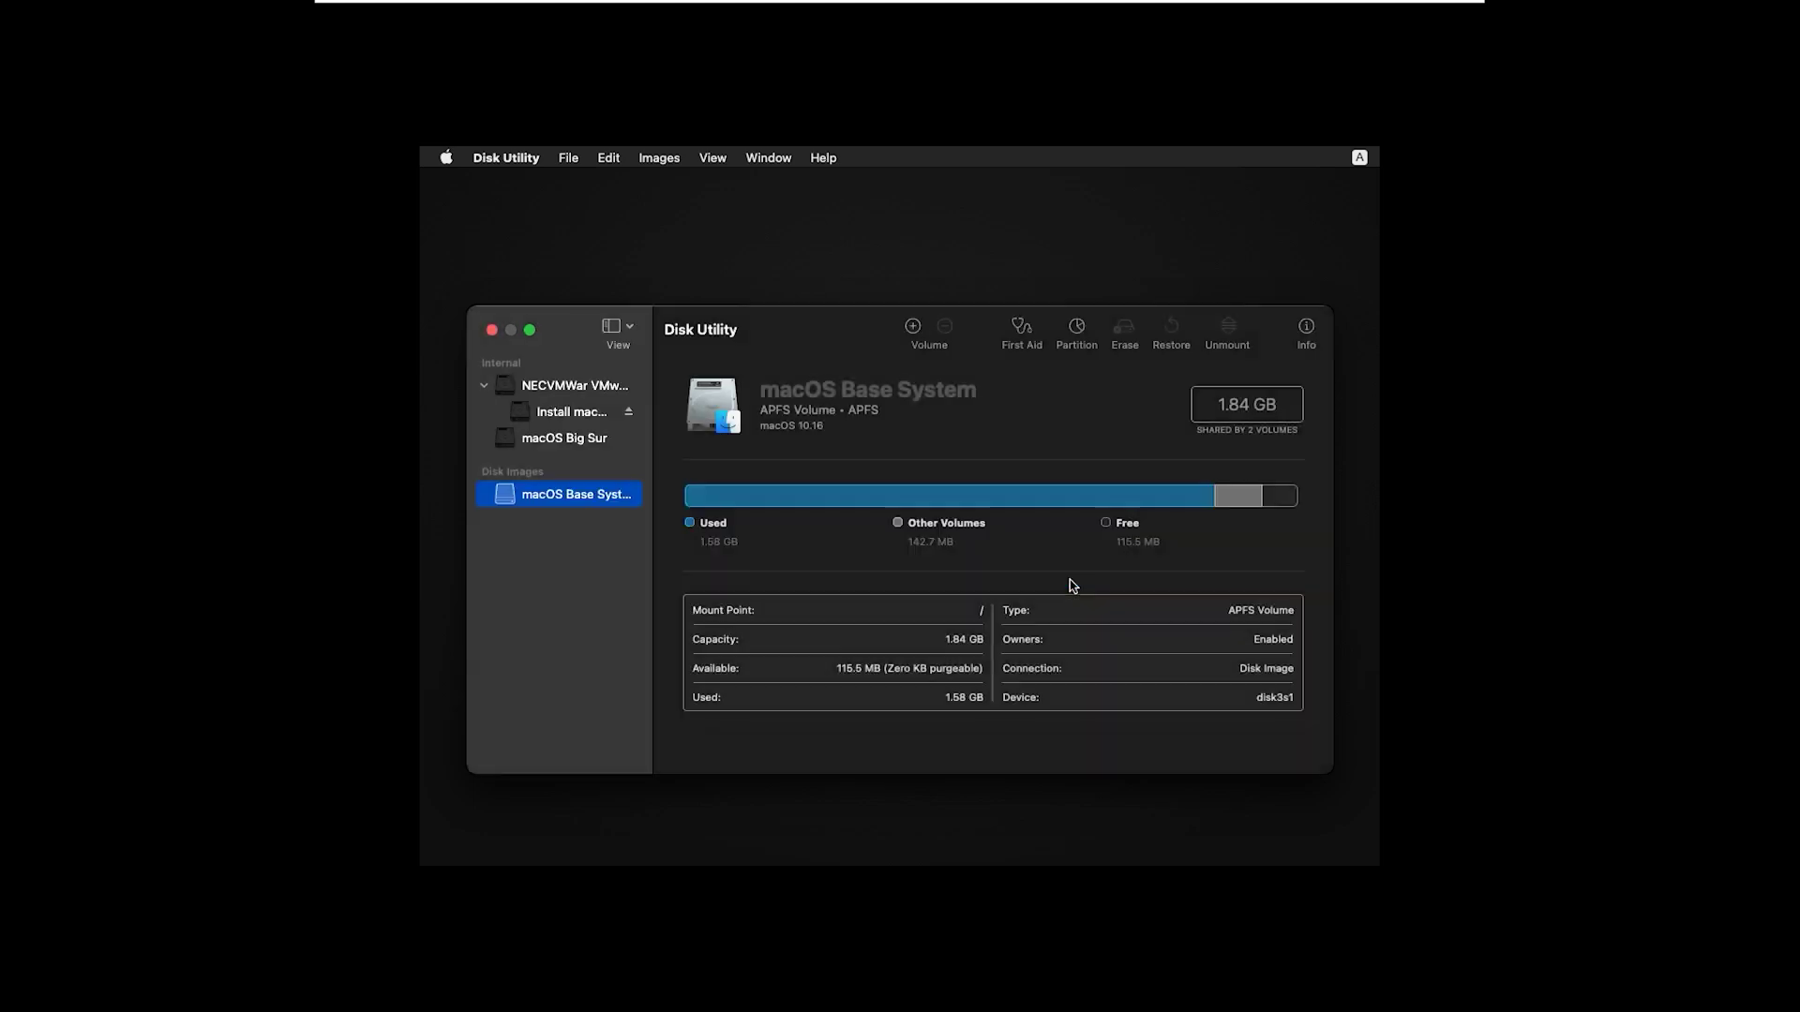
{"action": "left_click", "coordinate": [492, 330]}
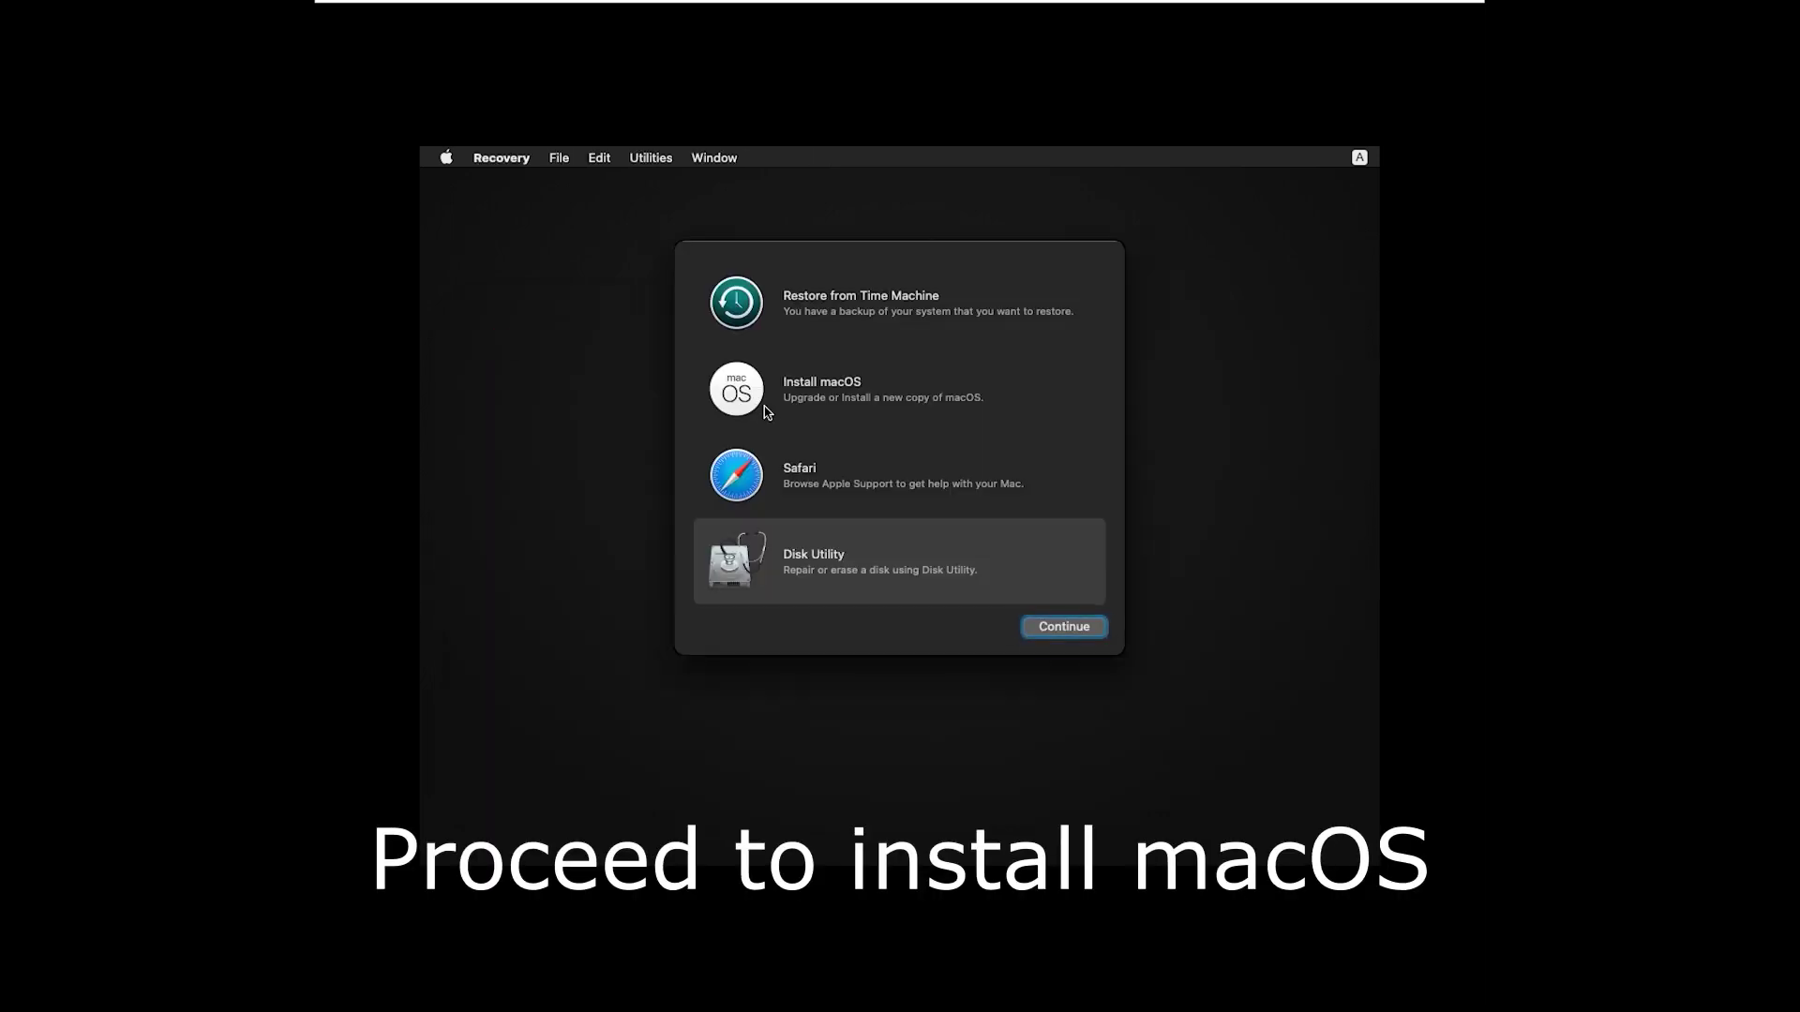
Start the macOS installation from recovery, agree to the software licence and install onto the macOS Big Sur disk
{"action": "left_click", "coordinate": [785, 404]}
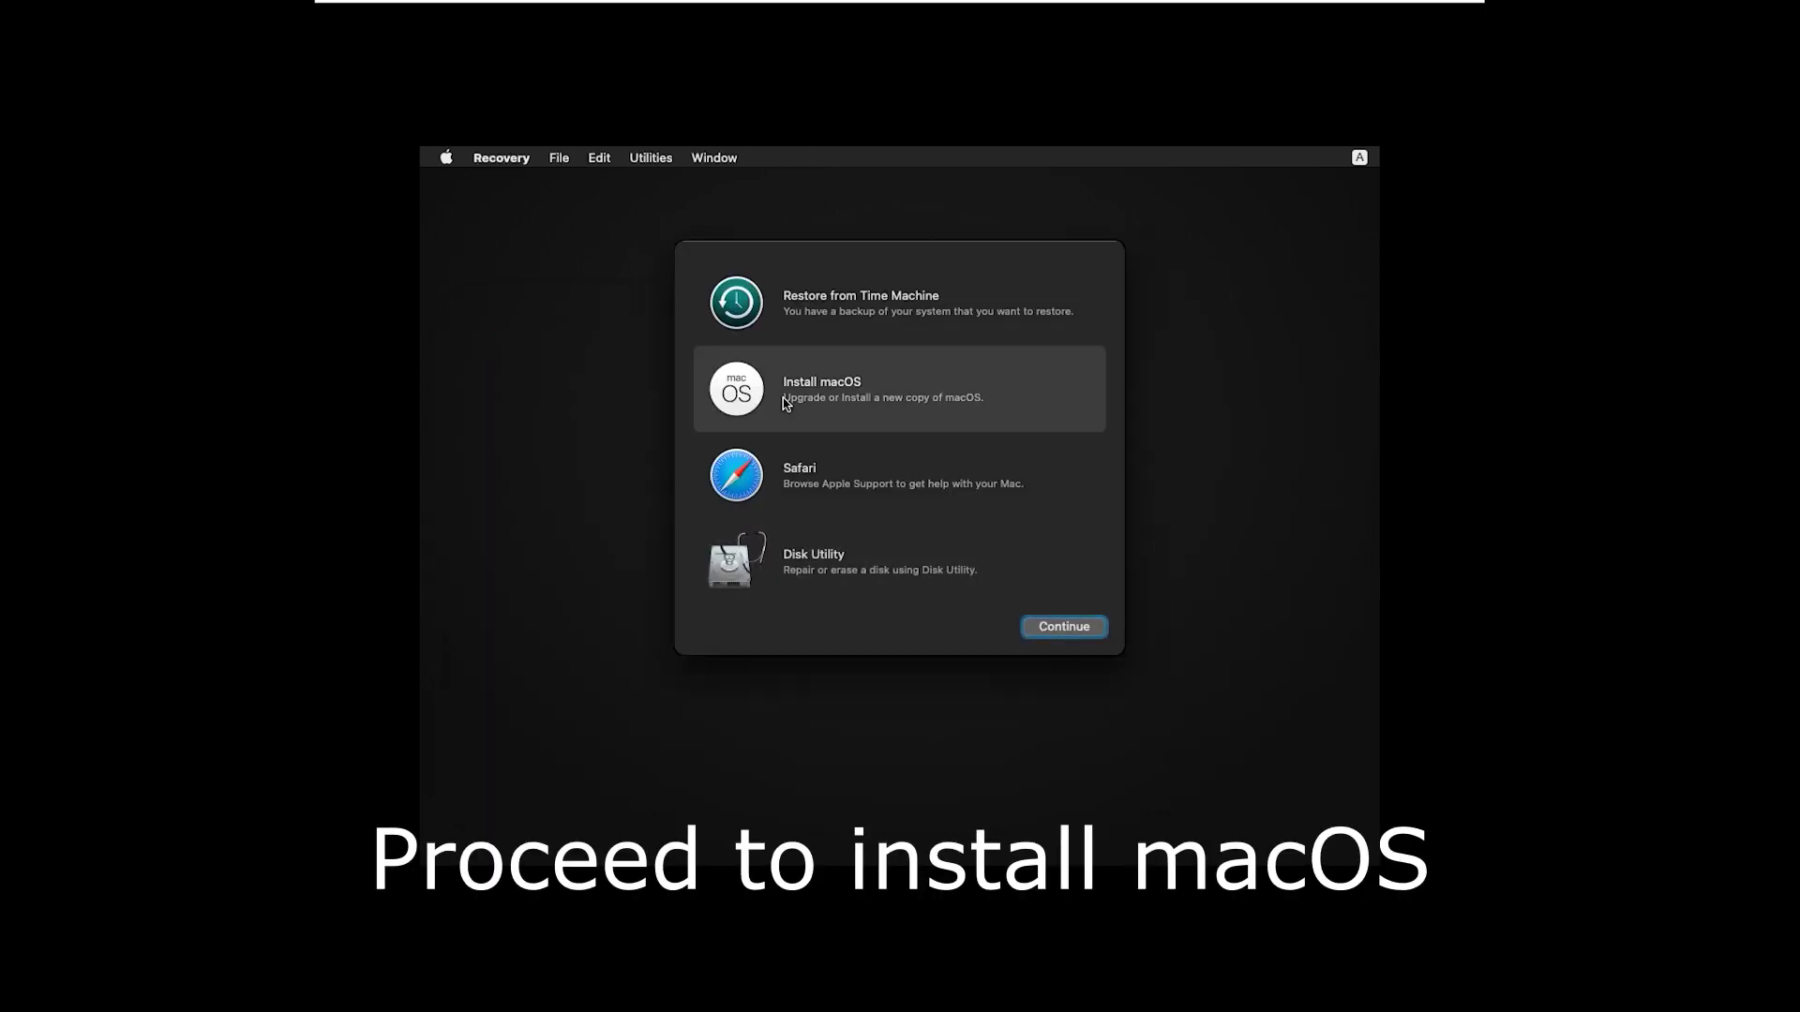
{"action": "left_click", "coordinate": [1071, 630]}
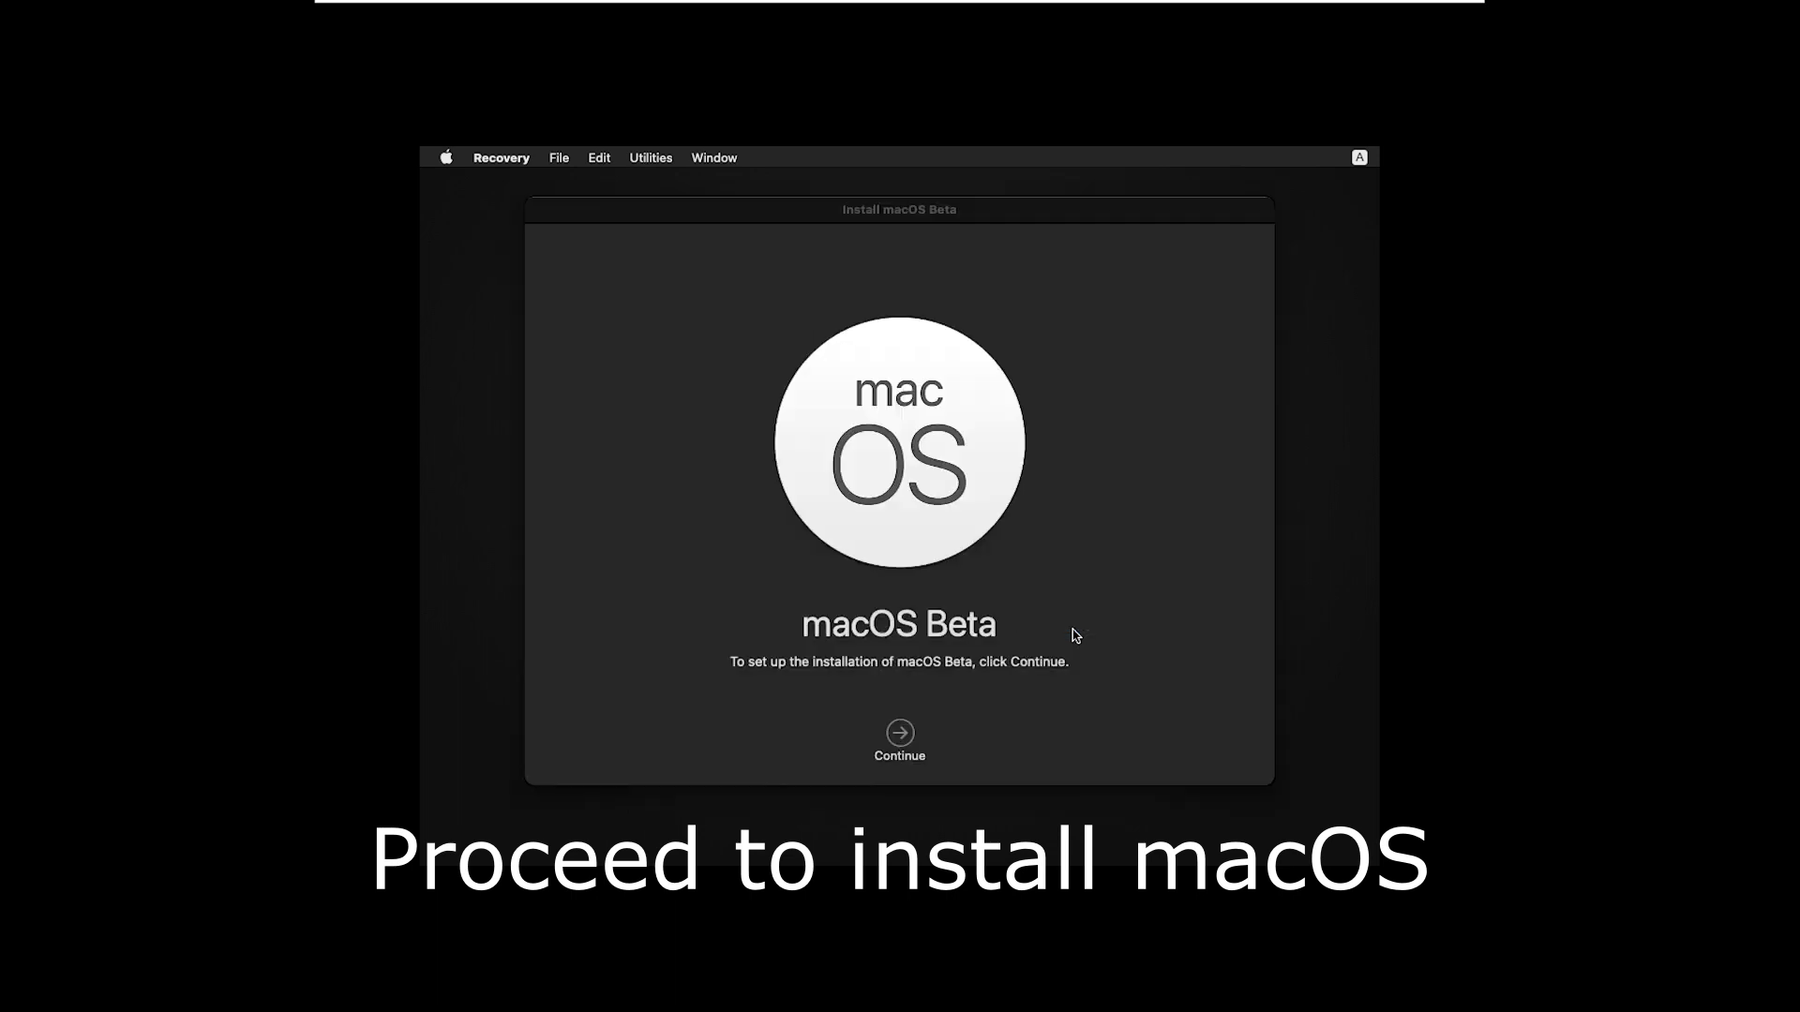
{"action": "left_click", "coordinate": [901, 733]}
{"action": "left_click", "coordinate": [942, 733]}
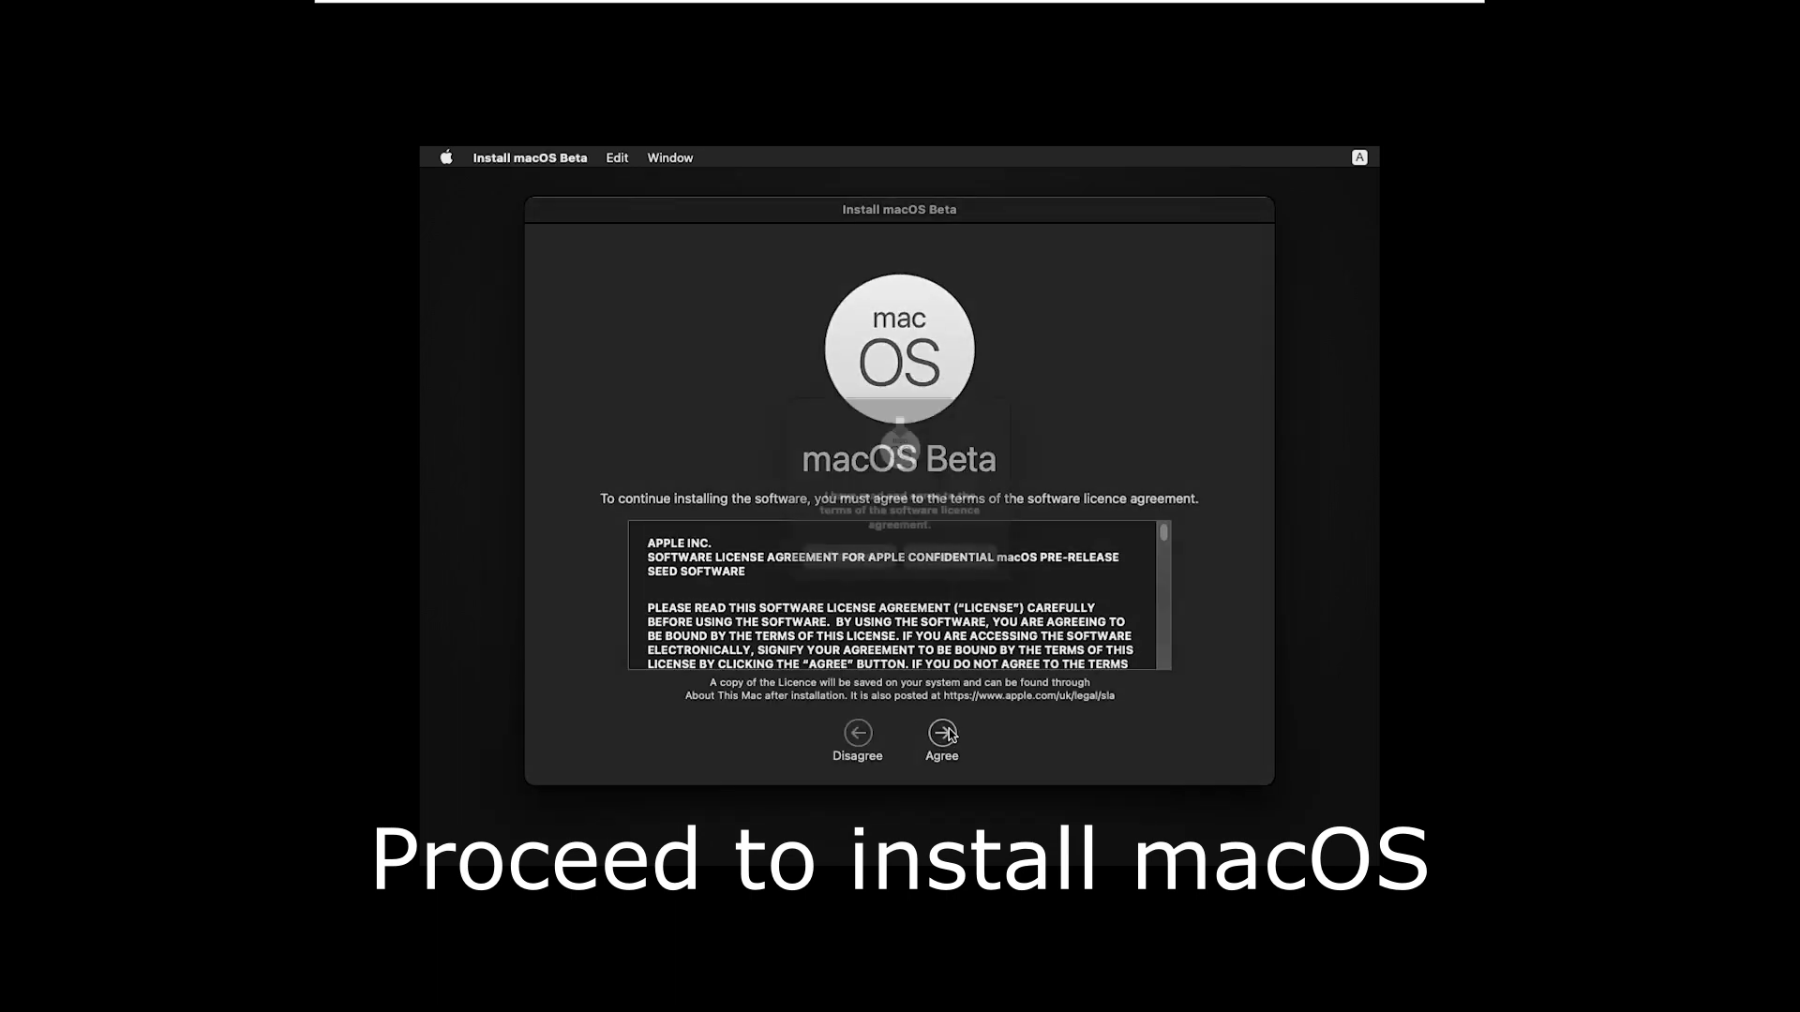
{"action": "left_click", "coordinate": [948, 566]}
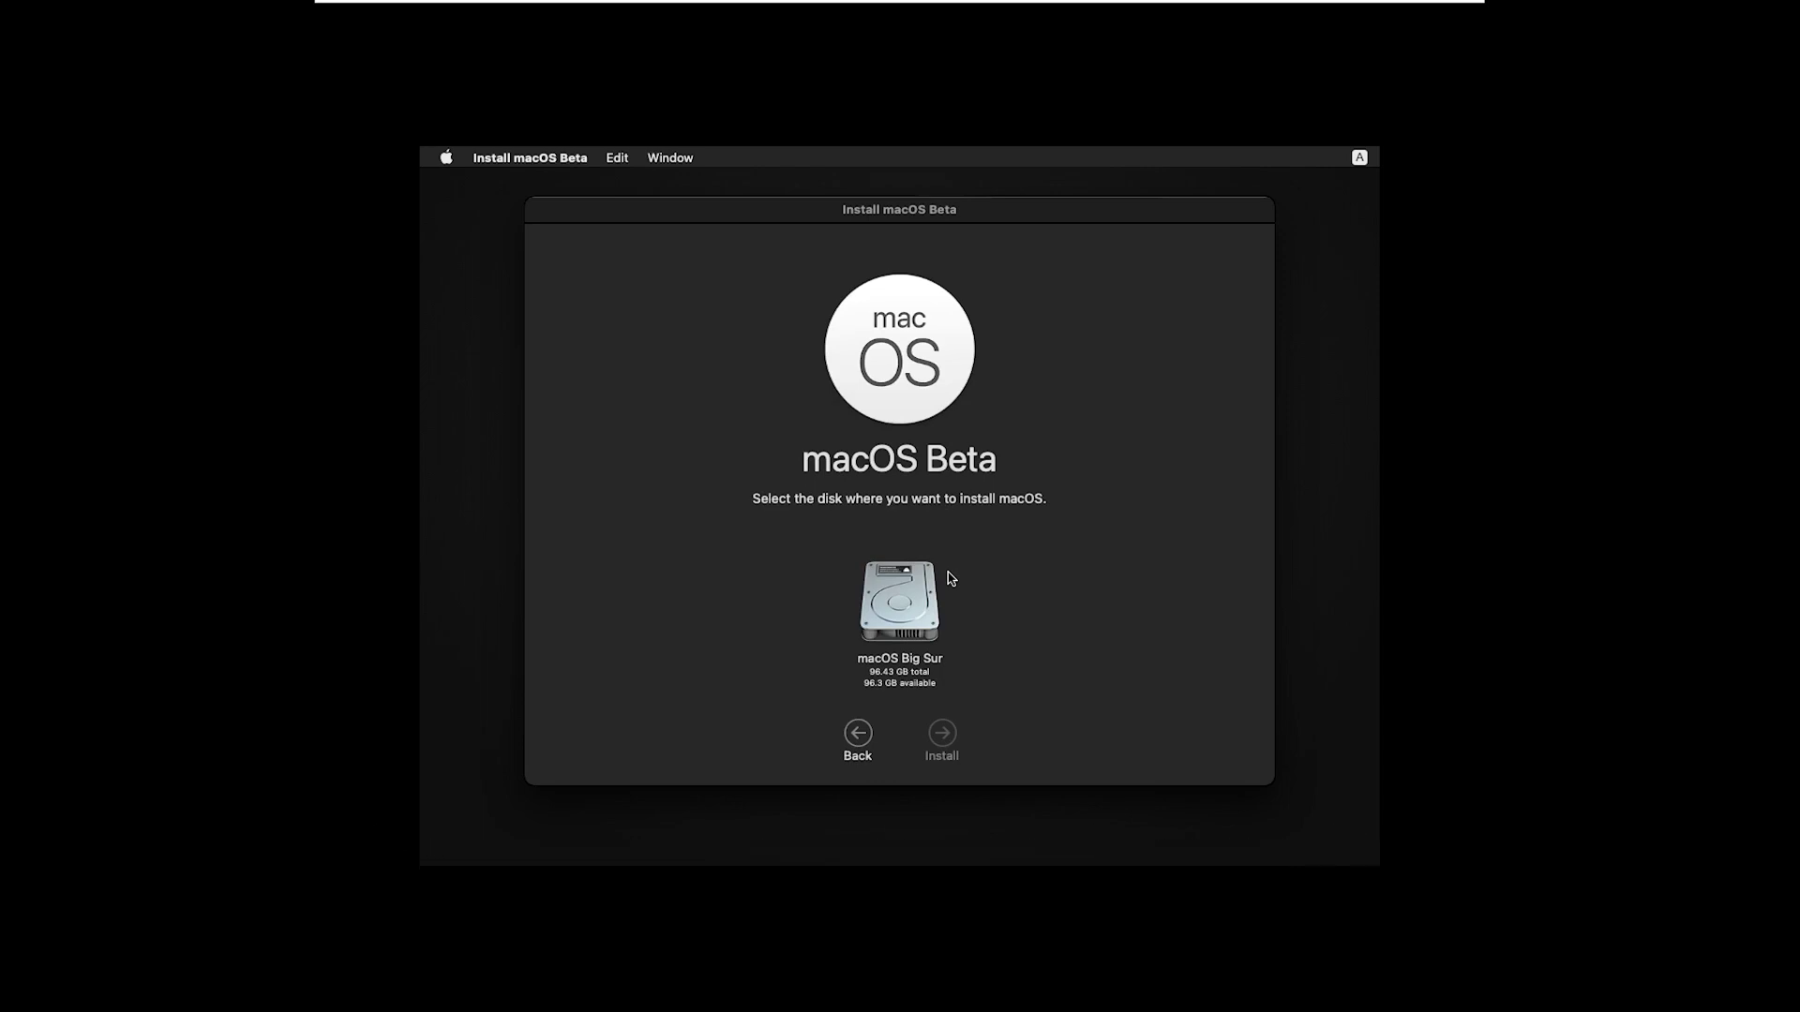
{"action": "left_click", "coordinate": [905, 623]}
{"action": "left_click", "coordinate": [945, 732]}
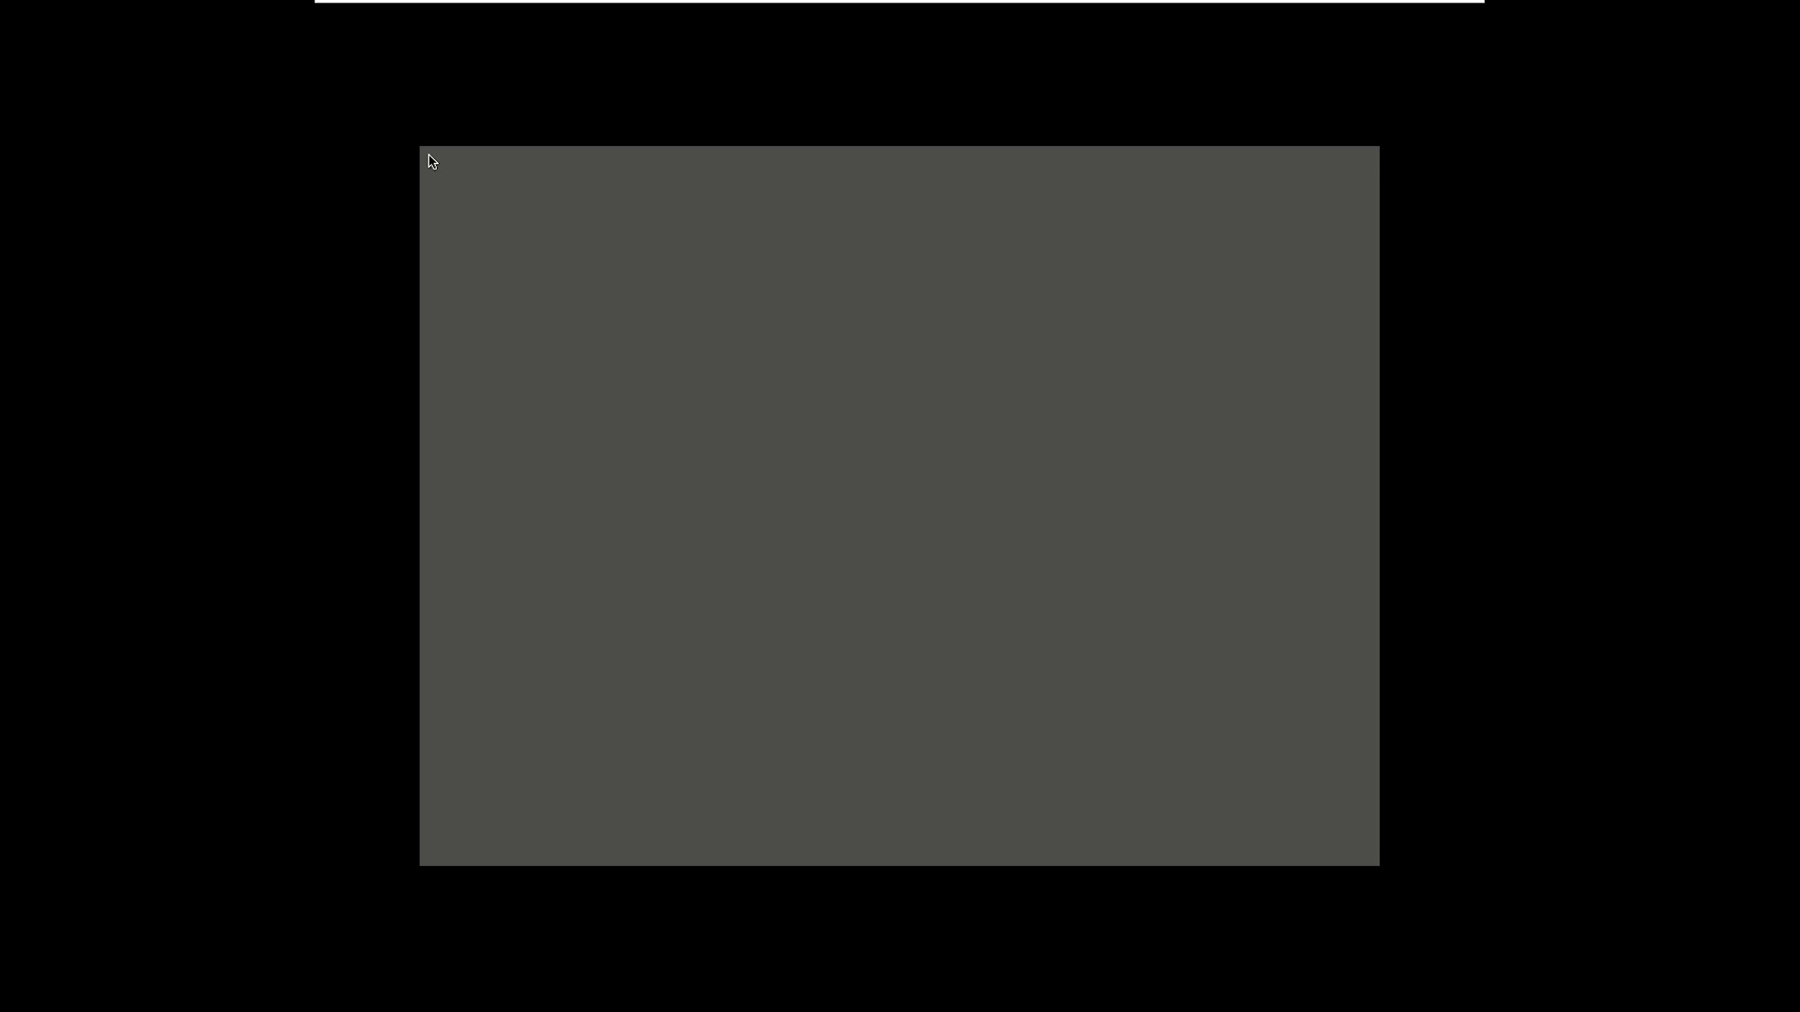
Set India as the country or region and skip the accessibility options
{"action": "scroll", "coordinate": [850, 615], "scroll_direction": "down", "scroll_amount": 15}
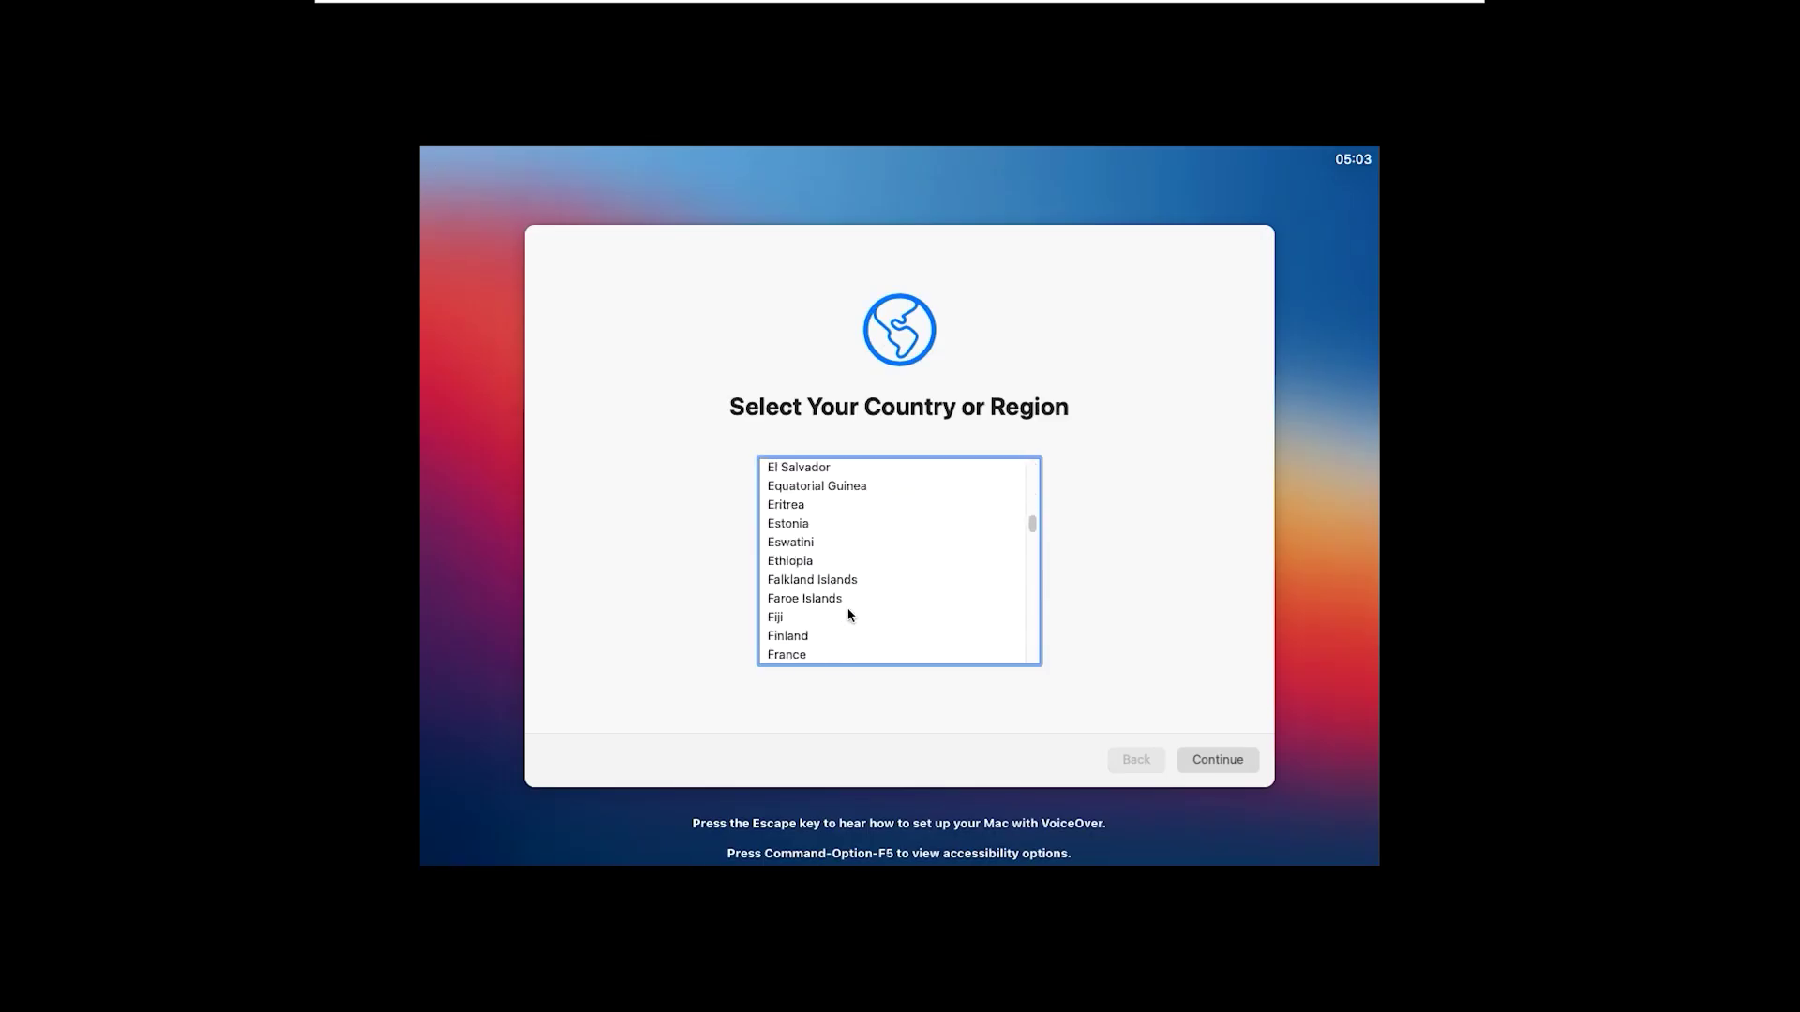
{"action": "scroll", "coordinate": [850, 615], "scroll_direction": "down", "scroll_amount": 10}
{"action": "left_click", "coordinate": [847, 585]}
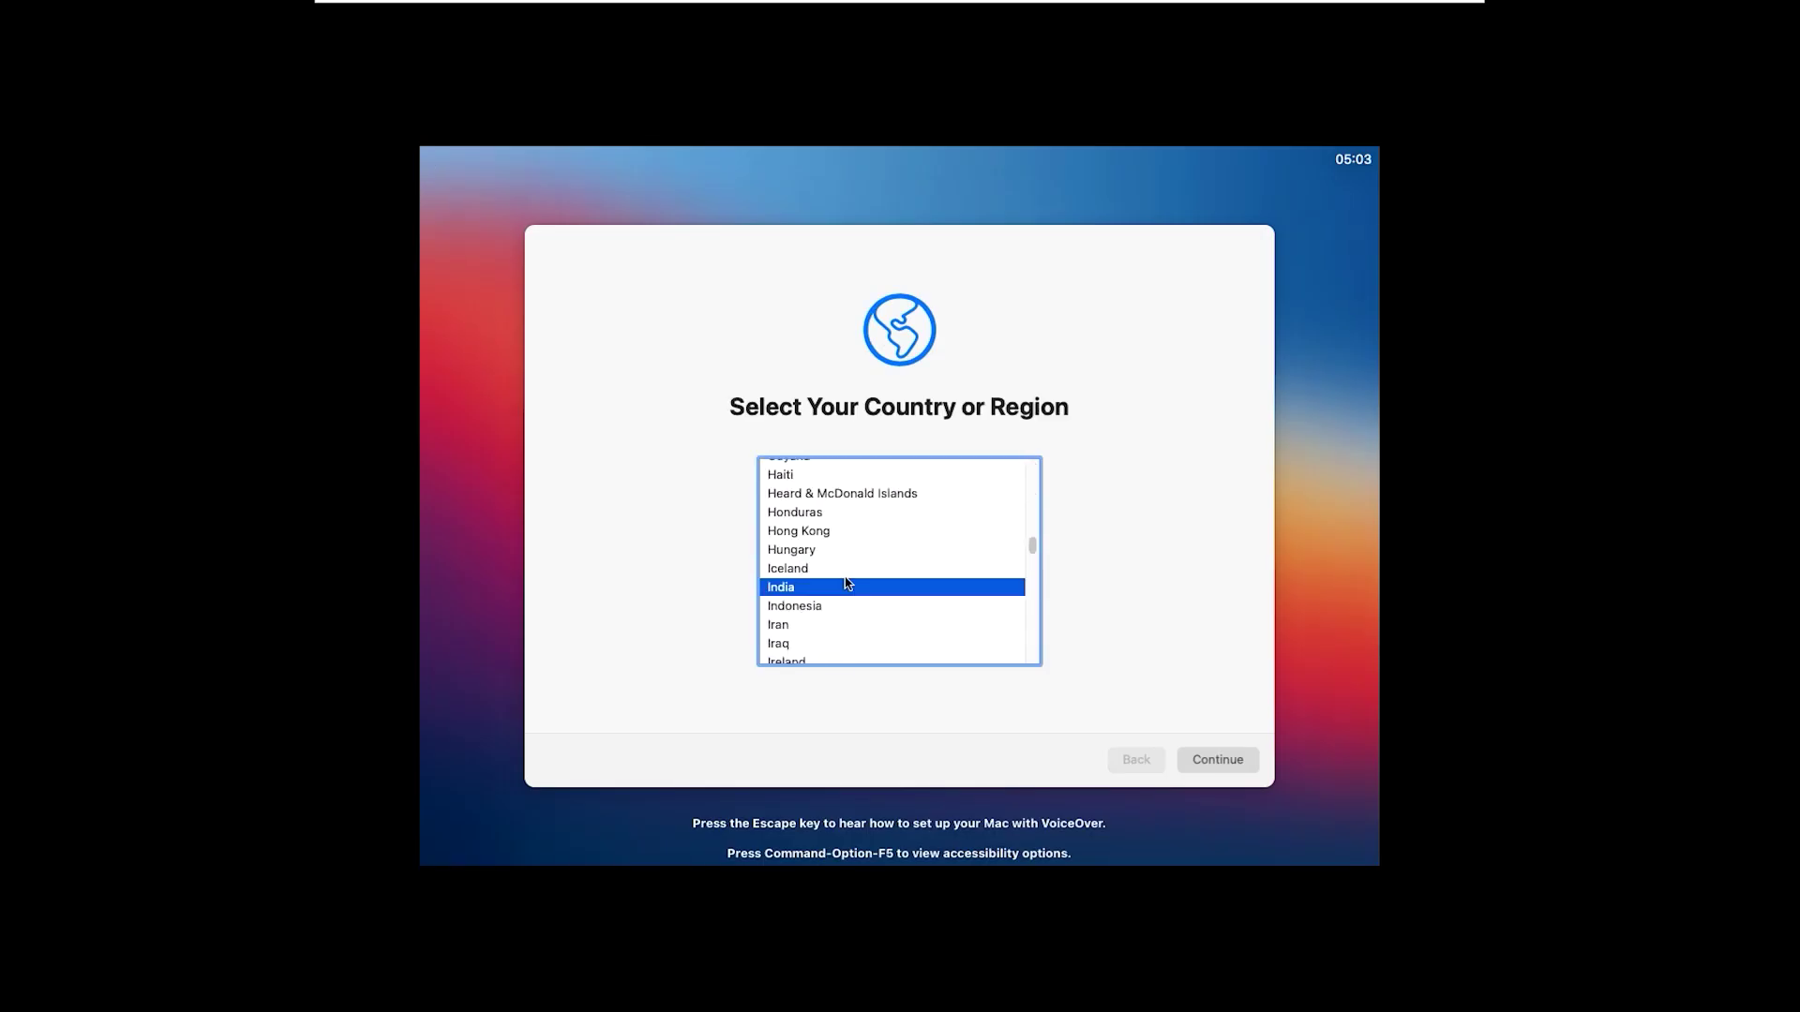
{"action": "left_click", "coordinate": [1219, 760]}
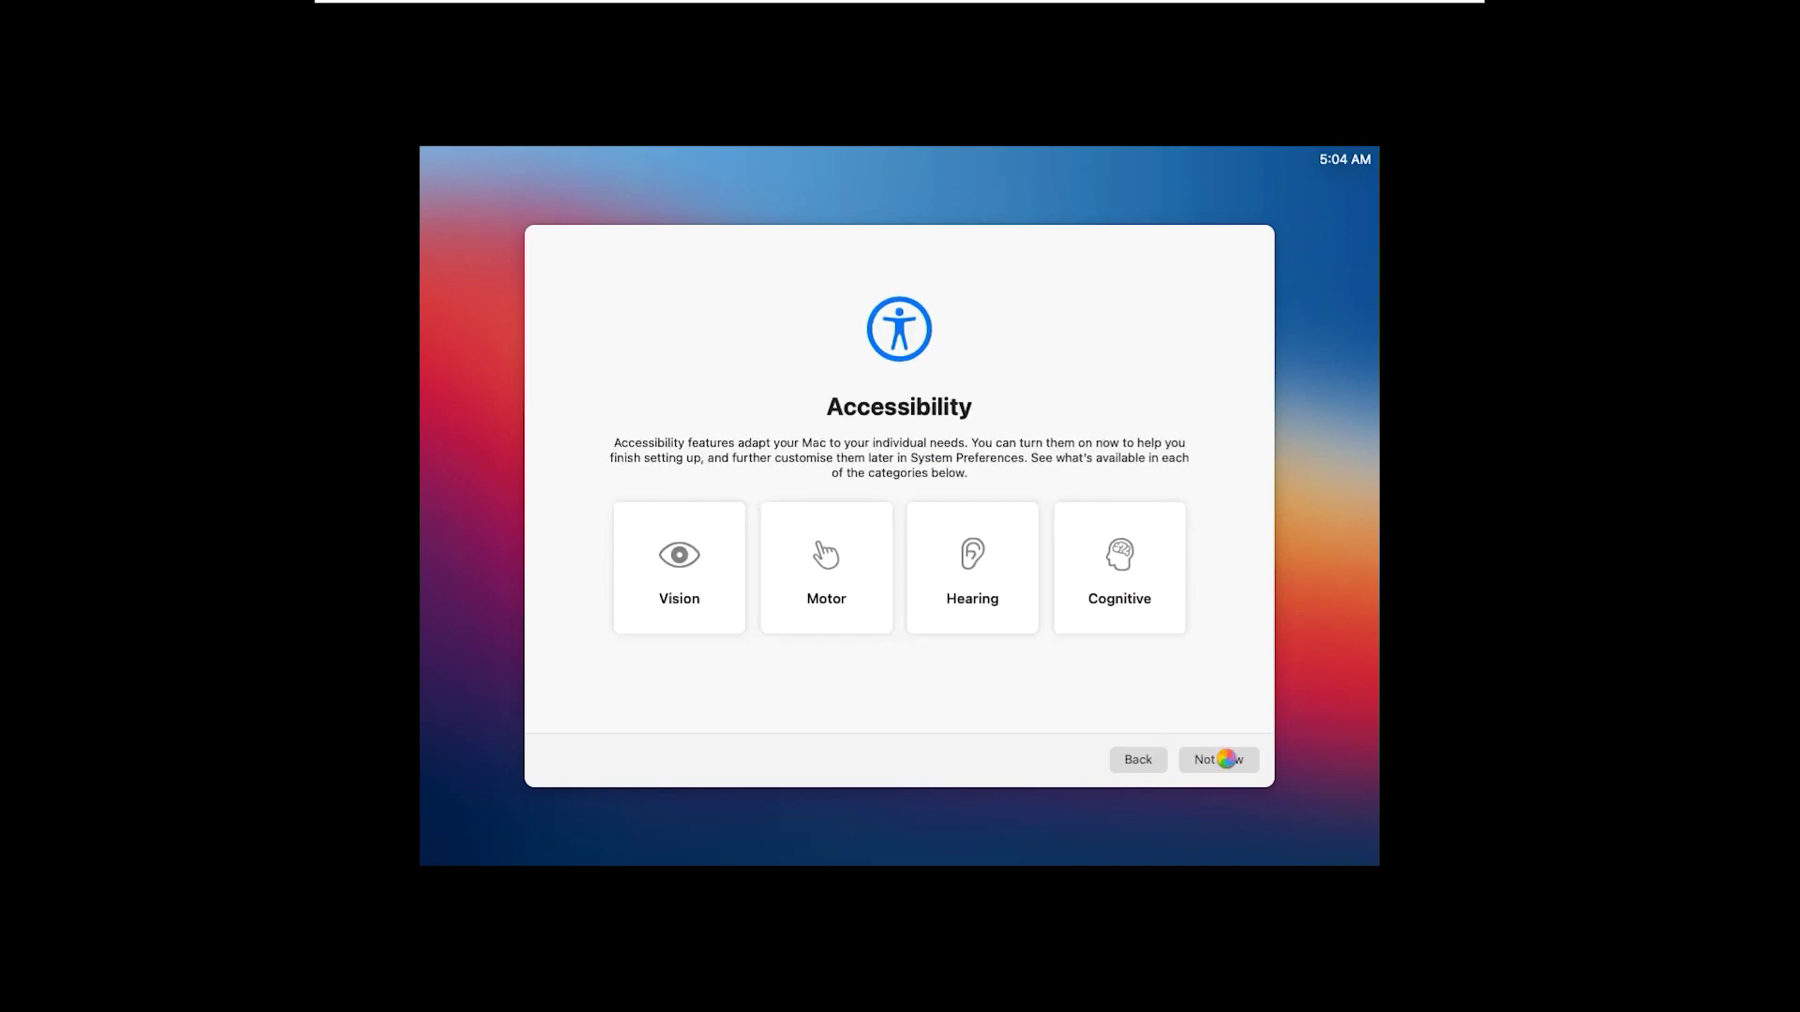
{"action": "left_click", "coordinate": [1218, 760]}
Skip signing in with an Apple ID and agree to the macOS Terms and Conditions
{"action": "left_click", "coordinate": [574, 759]}
{"action": "left_click", "coordinate": [590, 760]}
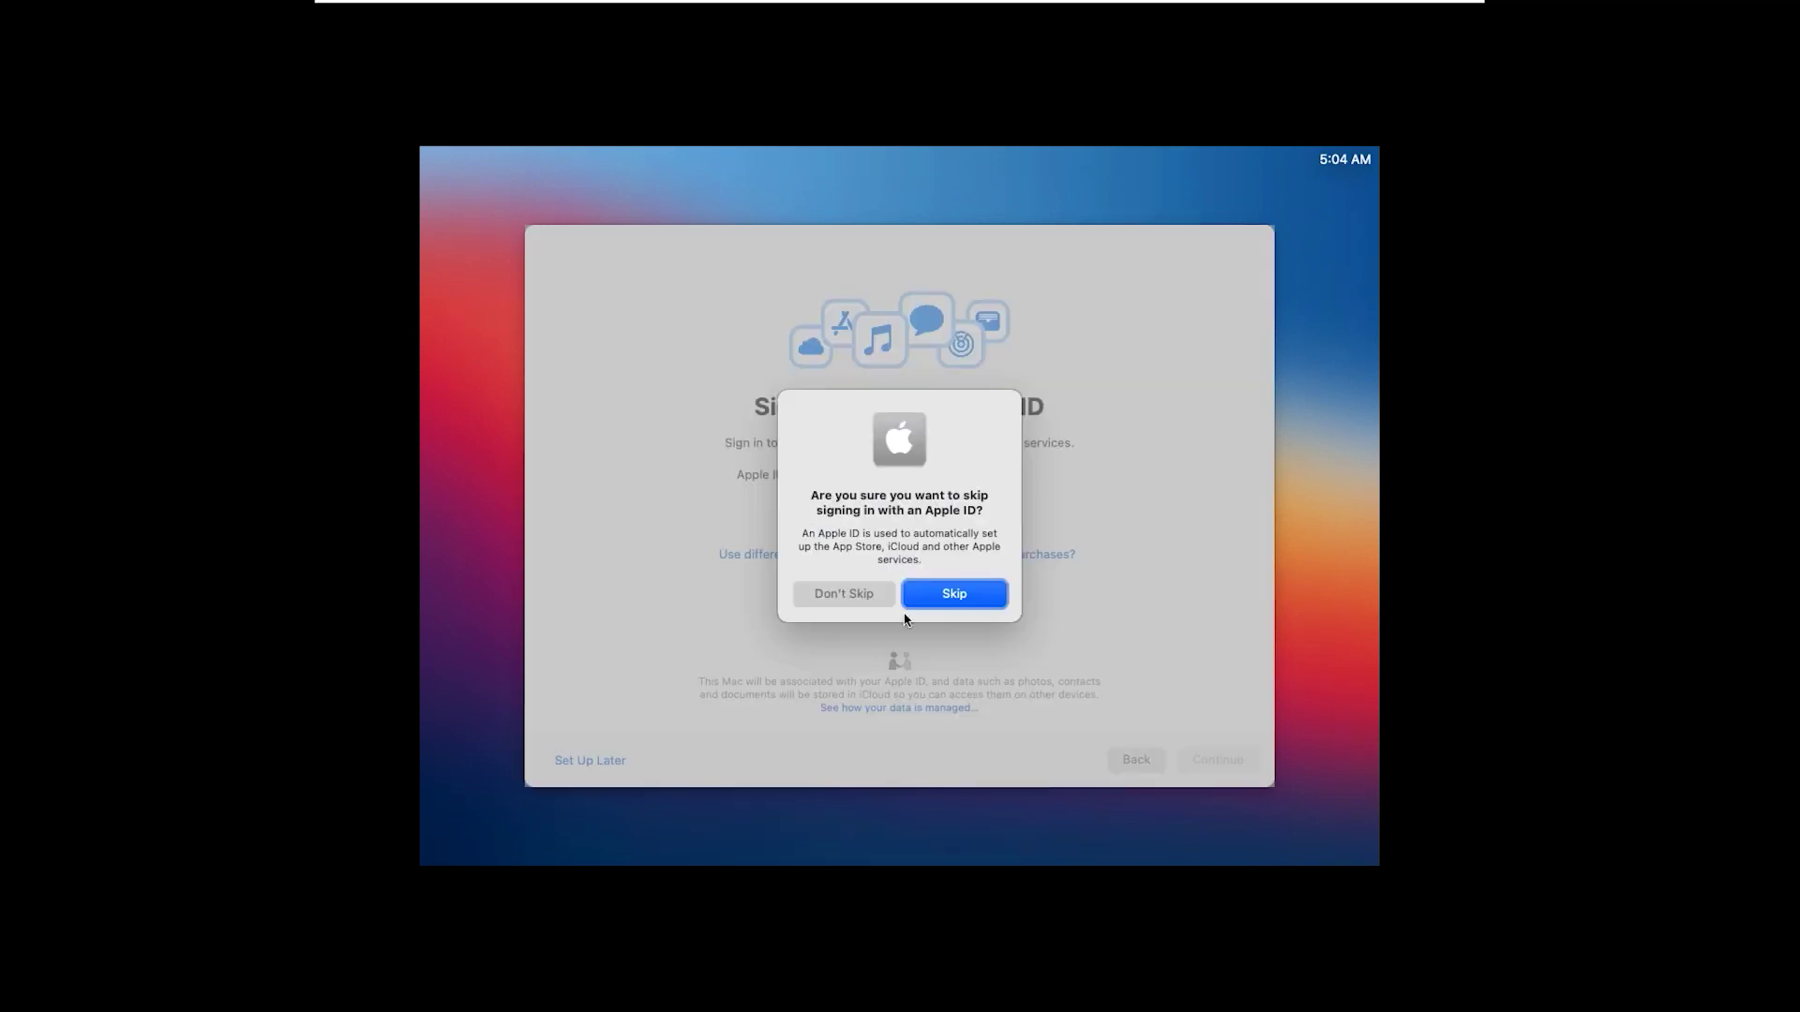
{"action": "left_click", "coordinate": [957, 598]}
{"action": "left_click", "coordinate": [1228, 760]}
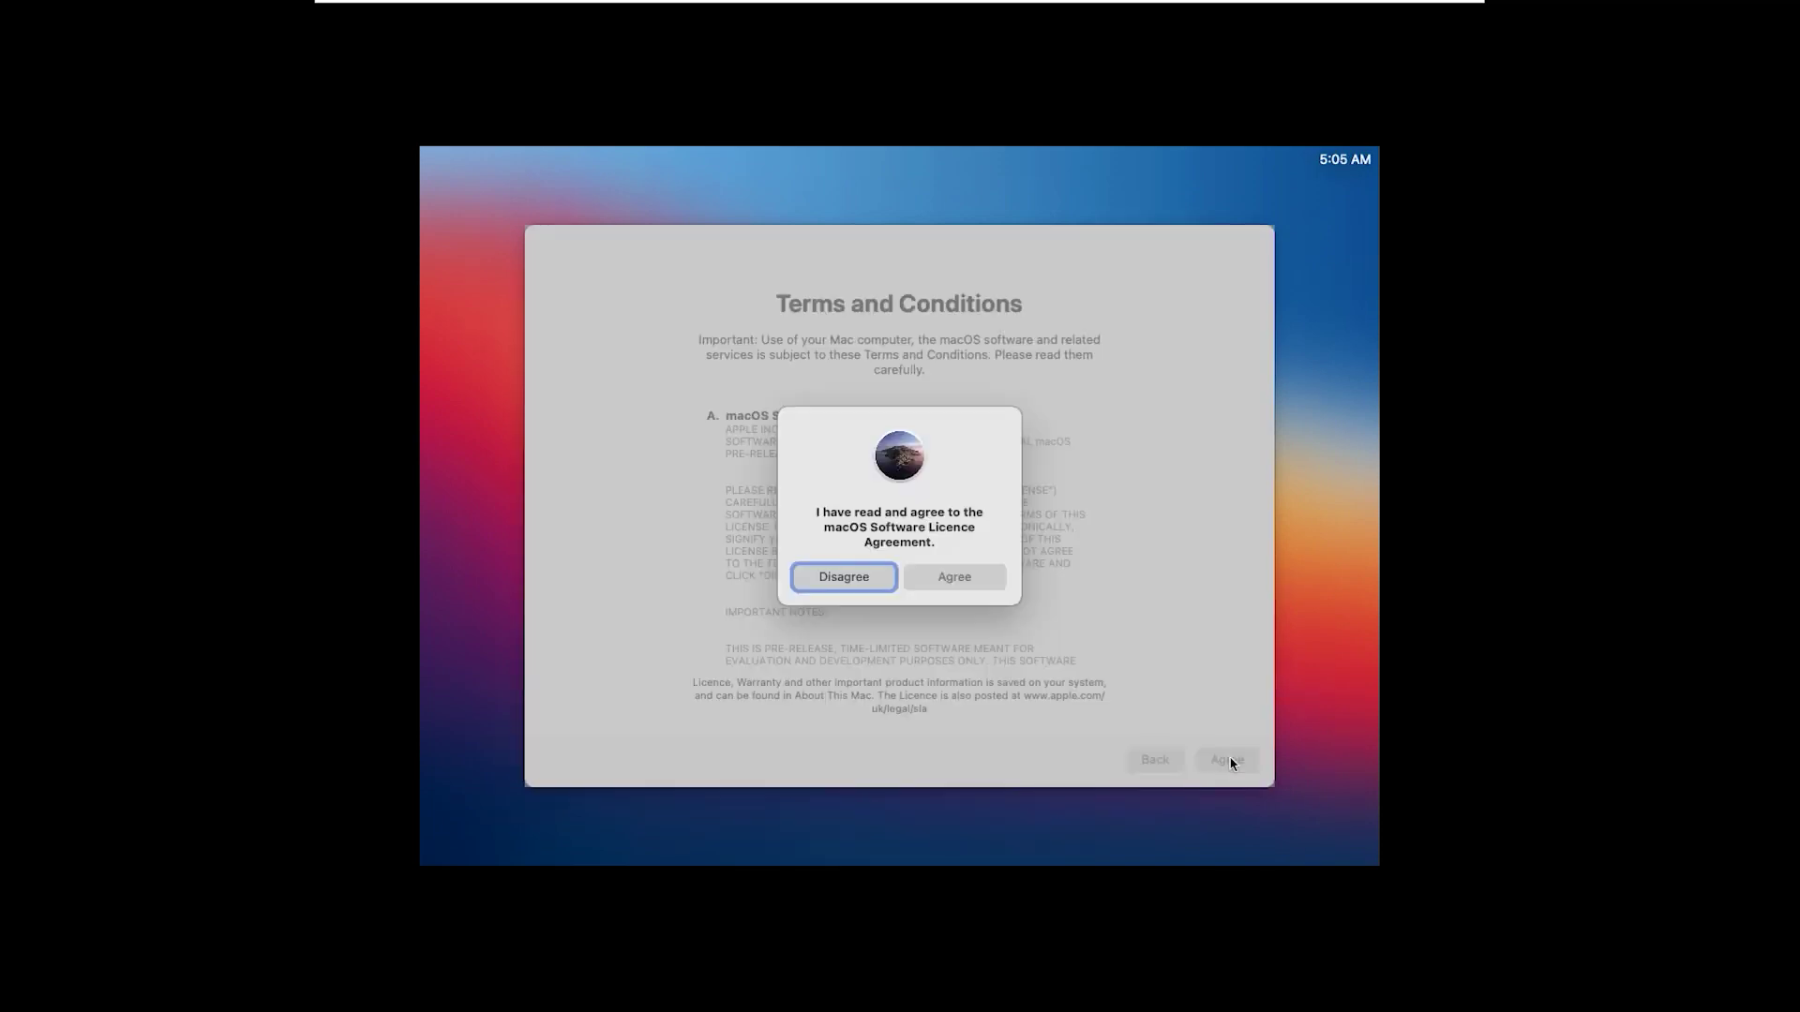
{"action": "left_click", "coordinate": [999, 585]}
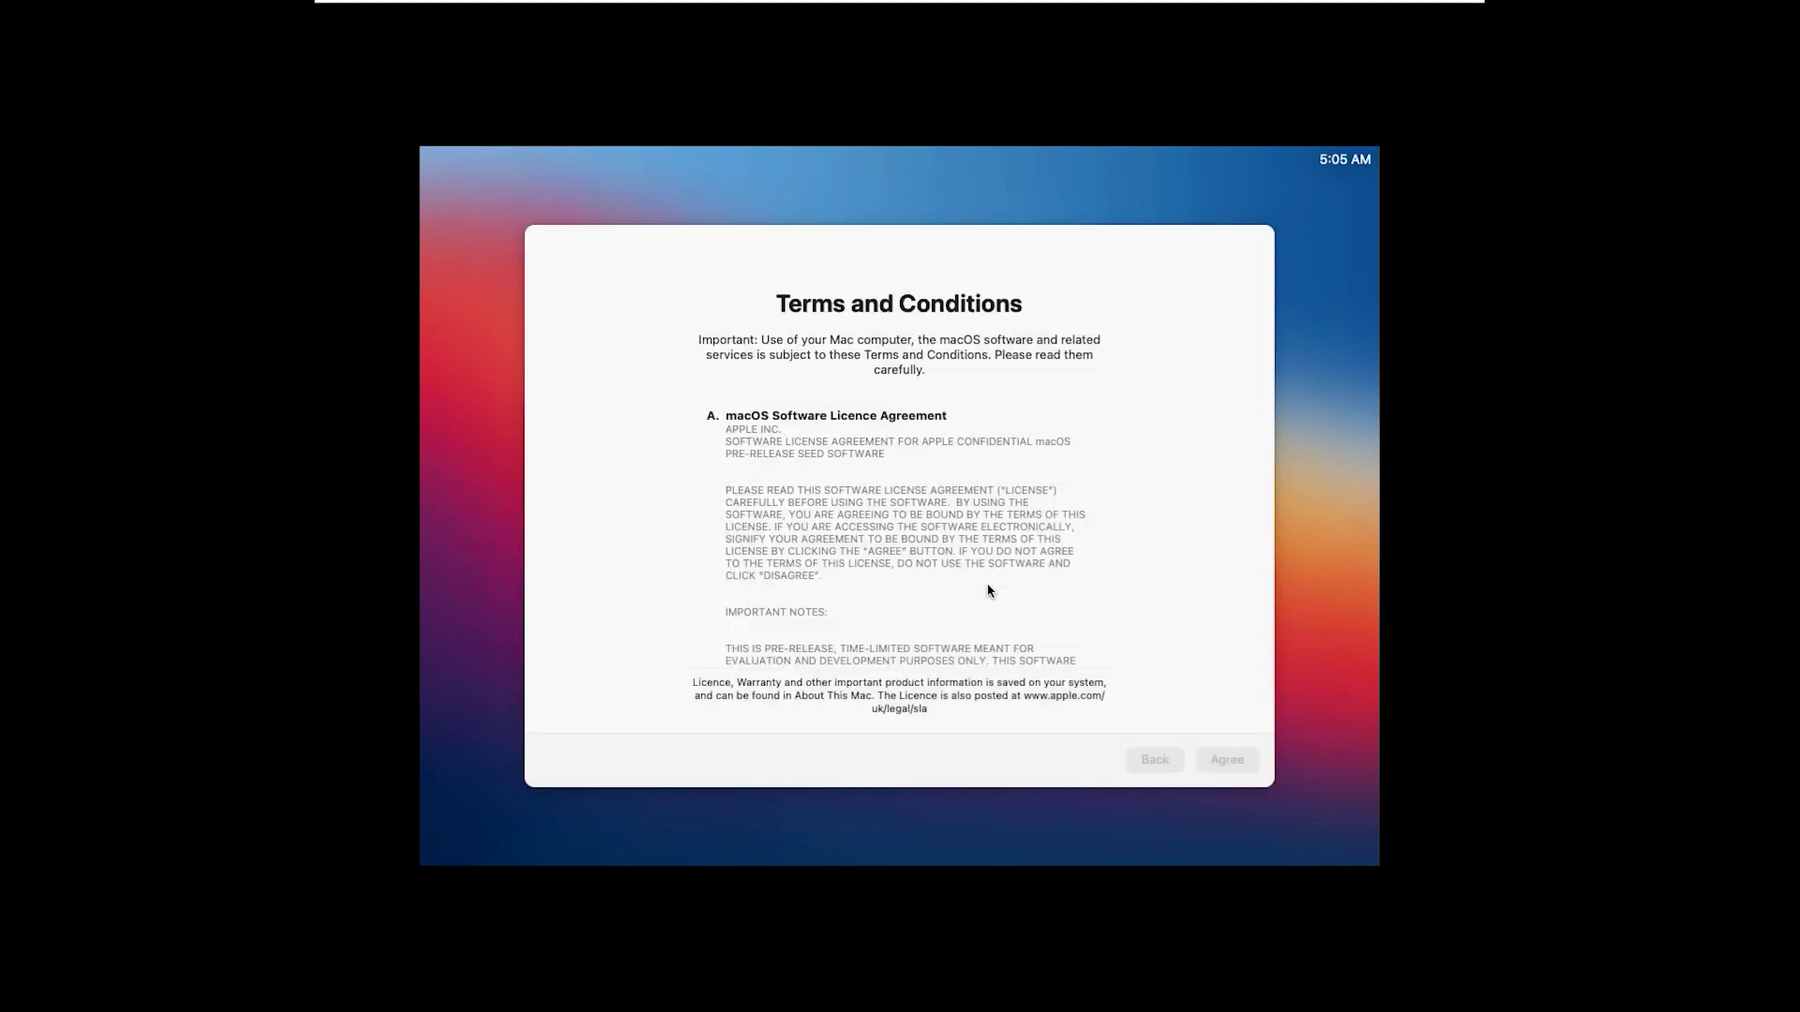
Enter the full name for the computer account and choose the blue eggs in a nest as its default picture
{"action": "type", "text": "Sannidhya Roy"}
{"action": "left_click", "coordinate": [1041, 434]}
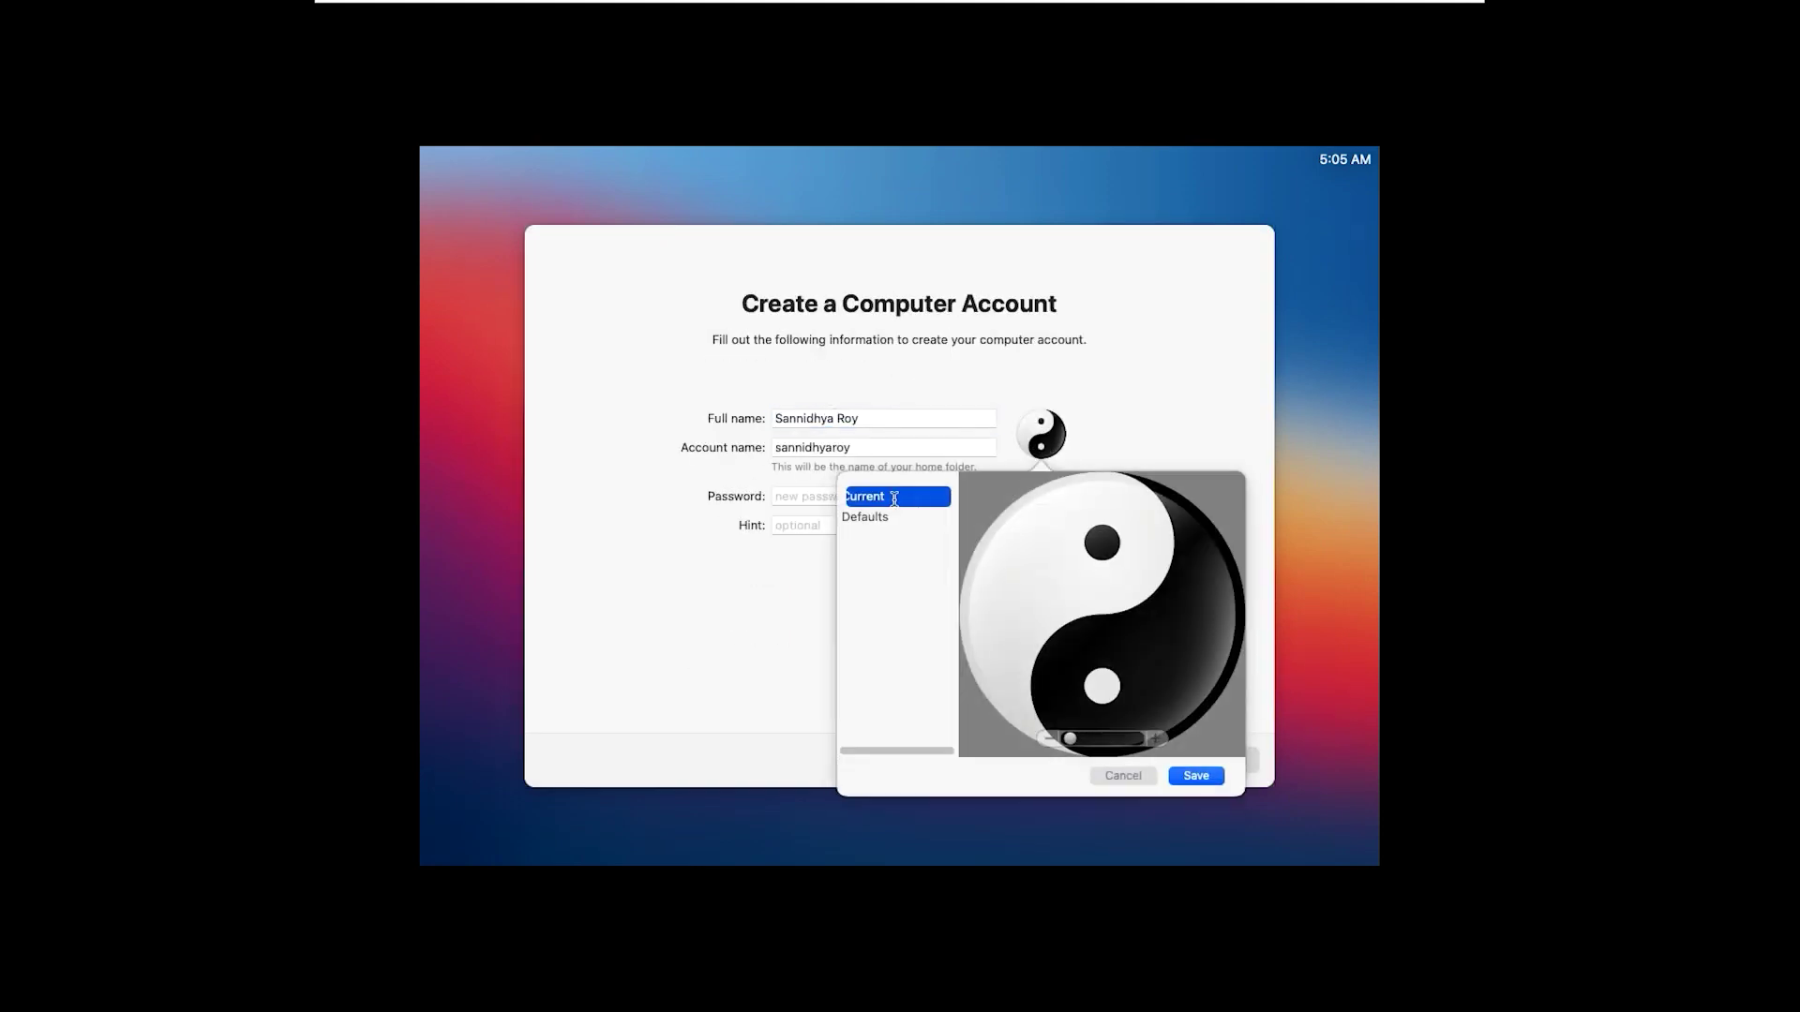
{"action": "left_click", "coordinate": [897, 516]}
{"action": "scroll", "coordinate": [1086, 647], "scroll_direction": "down", "scroll_amount": 5}
{"action": "scroll", "coordinate": [1087, 637], "scroll_direction": "down", "scroll_amount": 2}
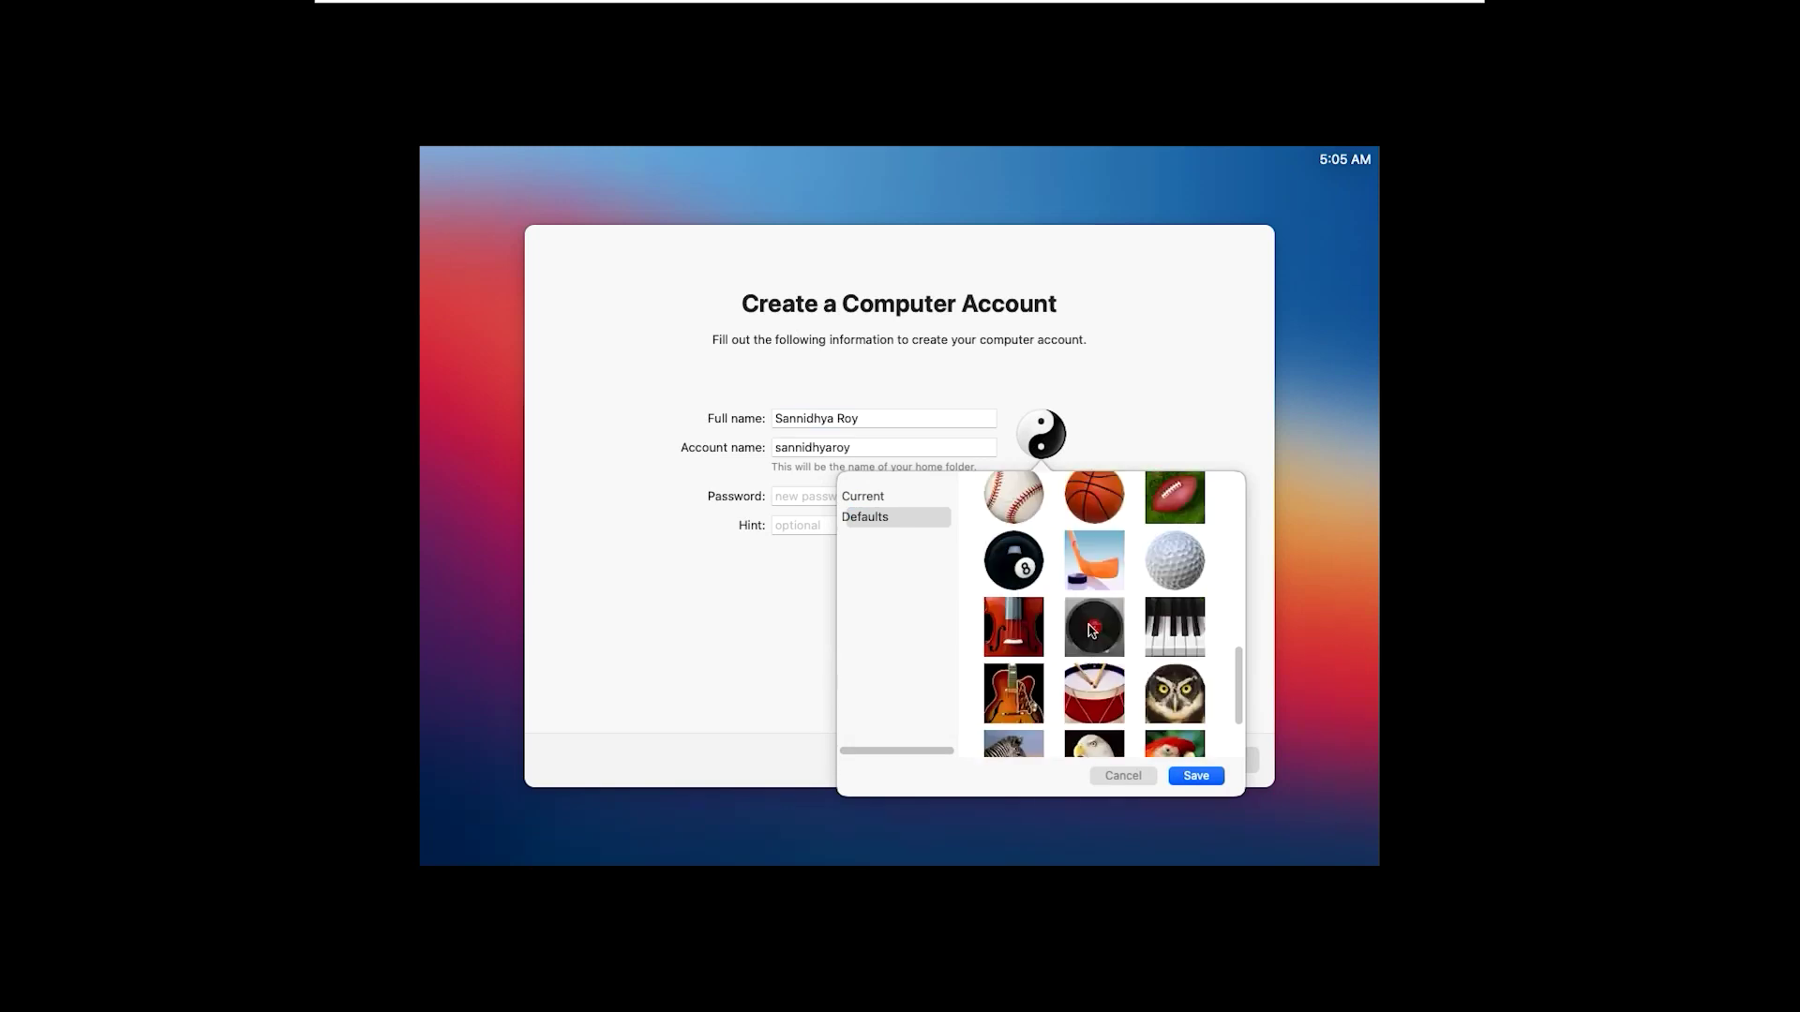
{"action": "scroll", "coordinate": [1097, 563], "scroll_direction": "up", "scroll_amount": 3}
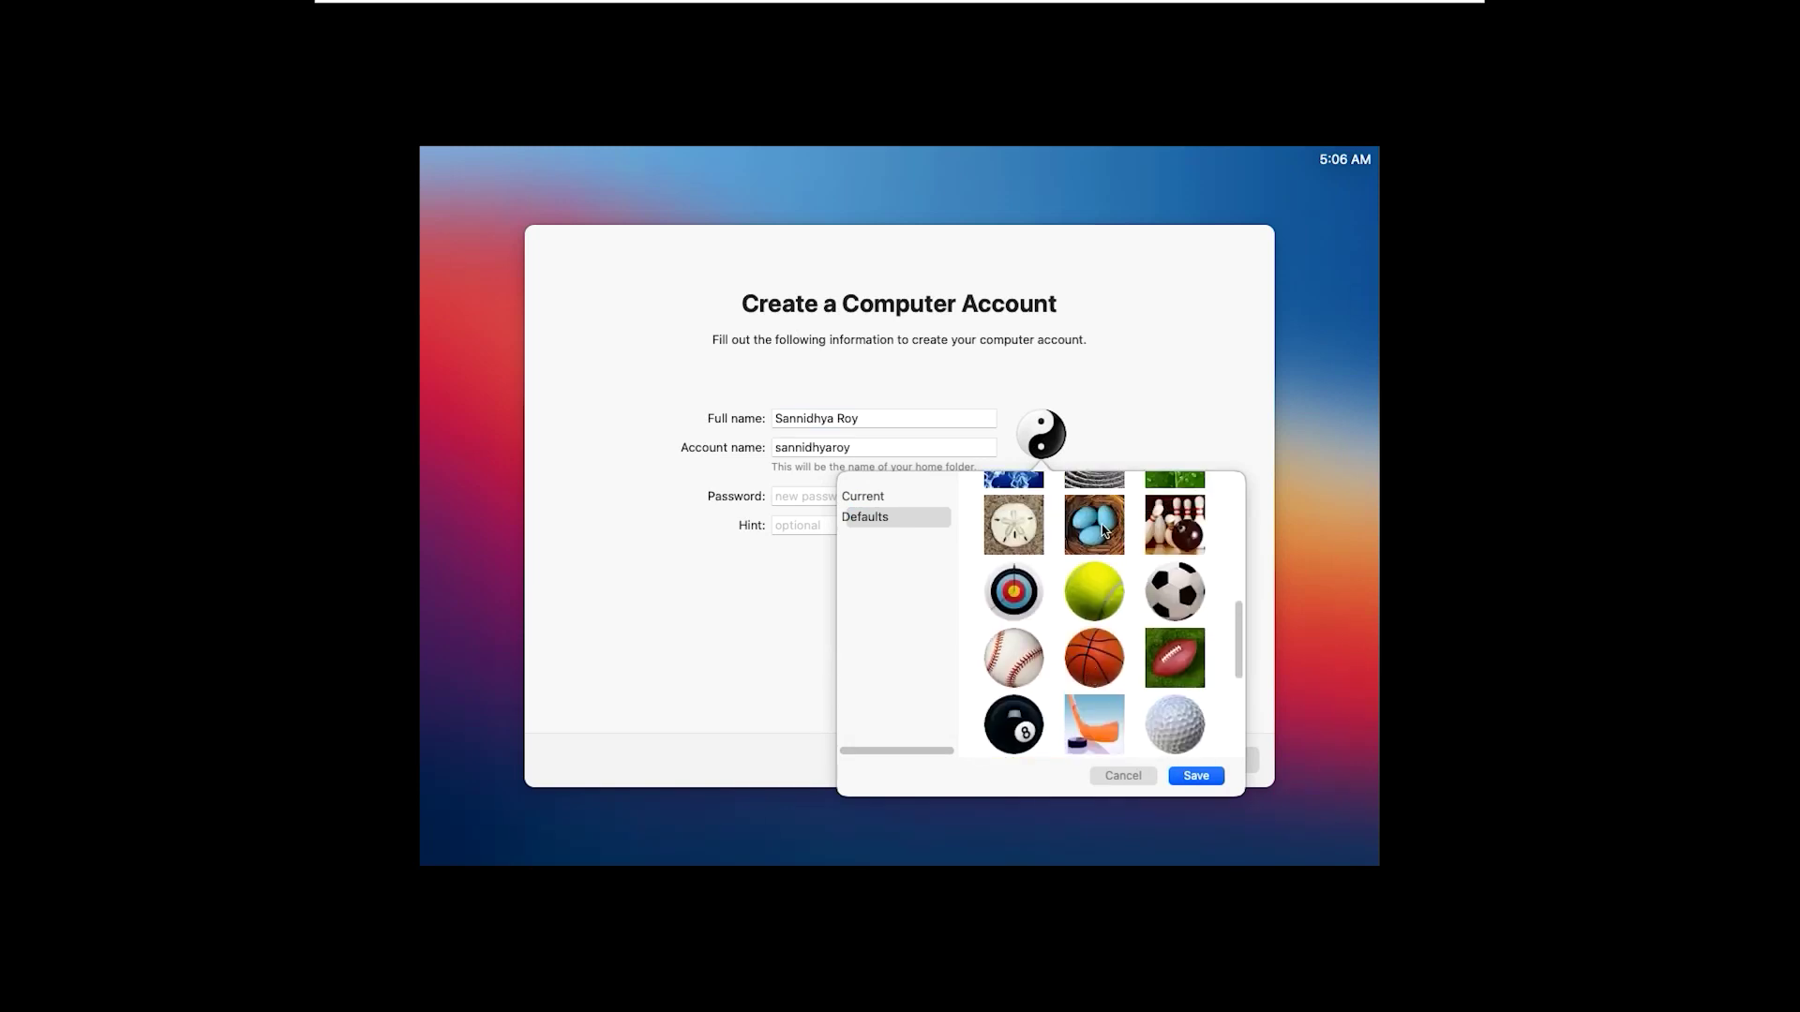
{"action": "double_click", "coordinate": [1102, 530]}
Enter and verify the account password, add the hint "similar to your apple ID" and create the computer account
{"action": "left_click", "coordinate": [844, 496]}
{"action": "type", "text": "•••••••••••••"}
{"action": "left_click", "coordinate": [941, 495]}
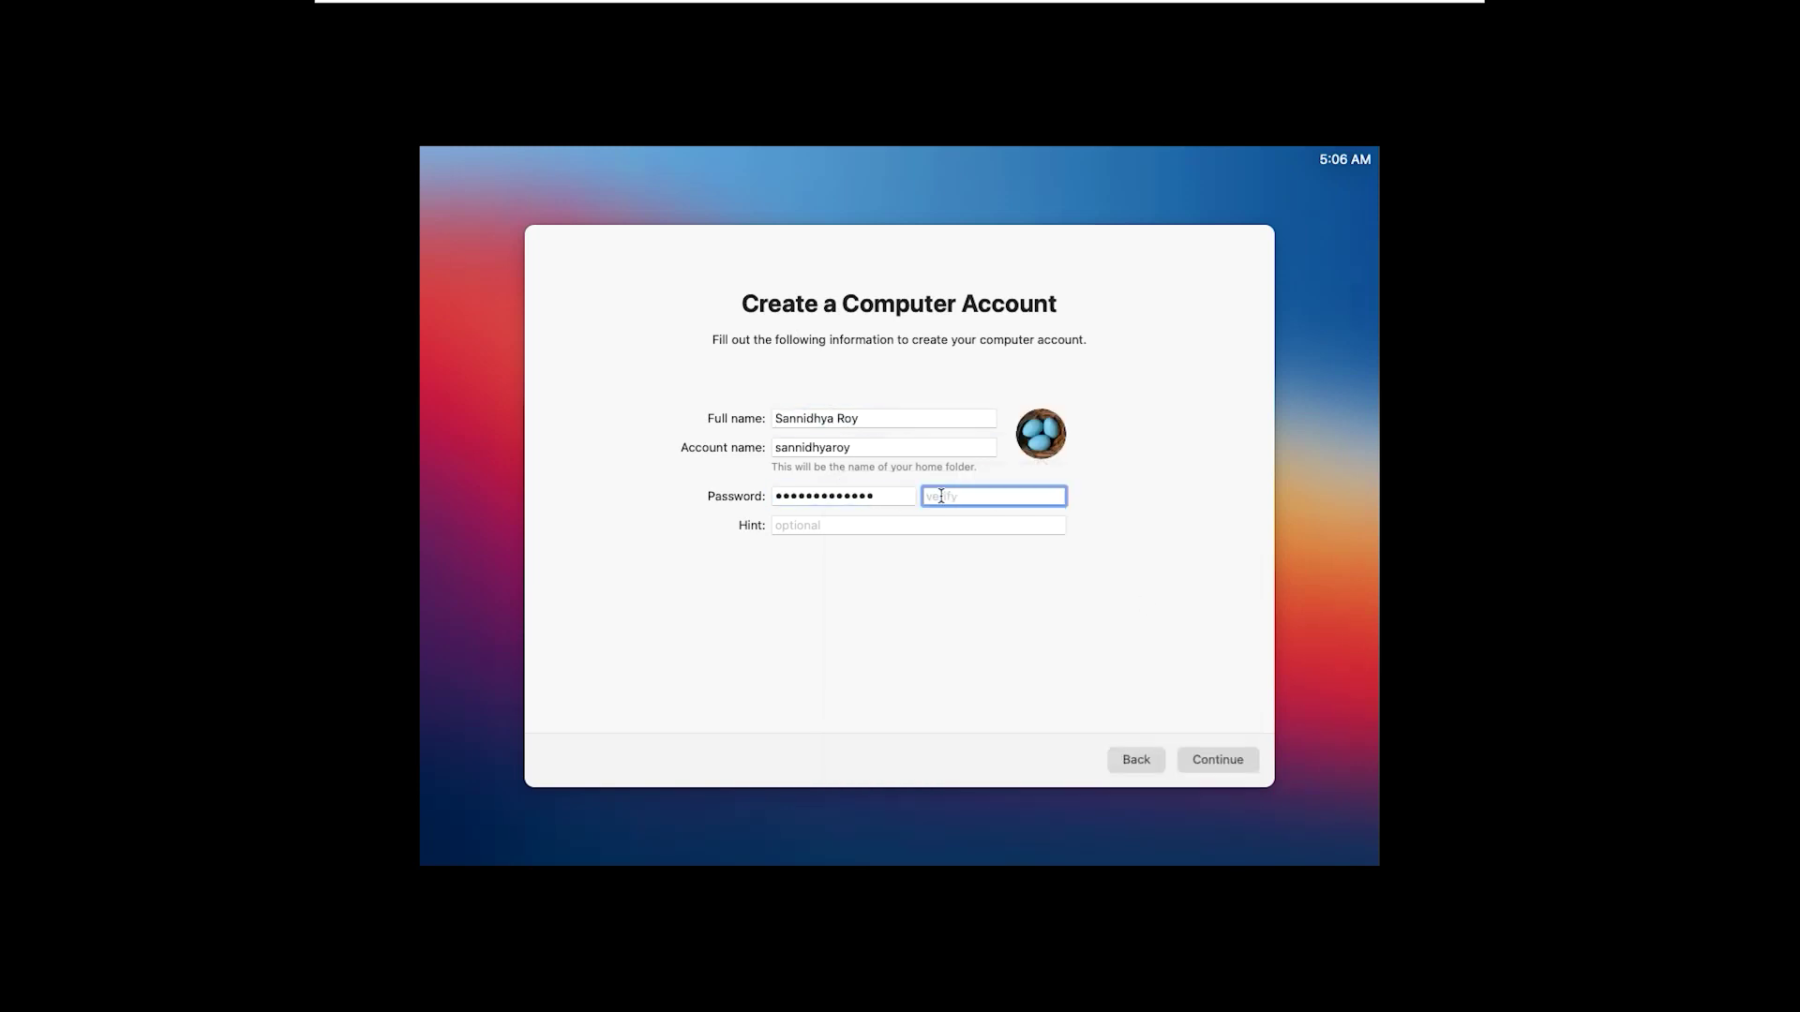
{"action": "type", "text": "•••••••••••••"}
{"action": "left_click", "coordinate": [910, 523]}
{"action": "type", "text": "similar to your apple ID"}
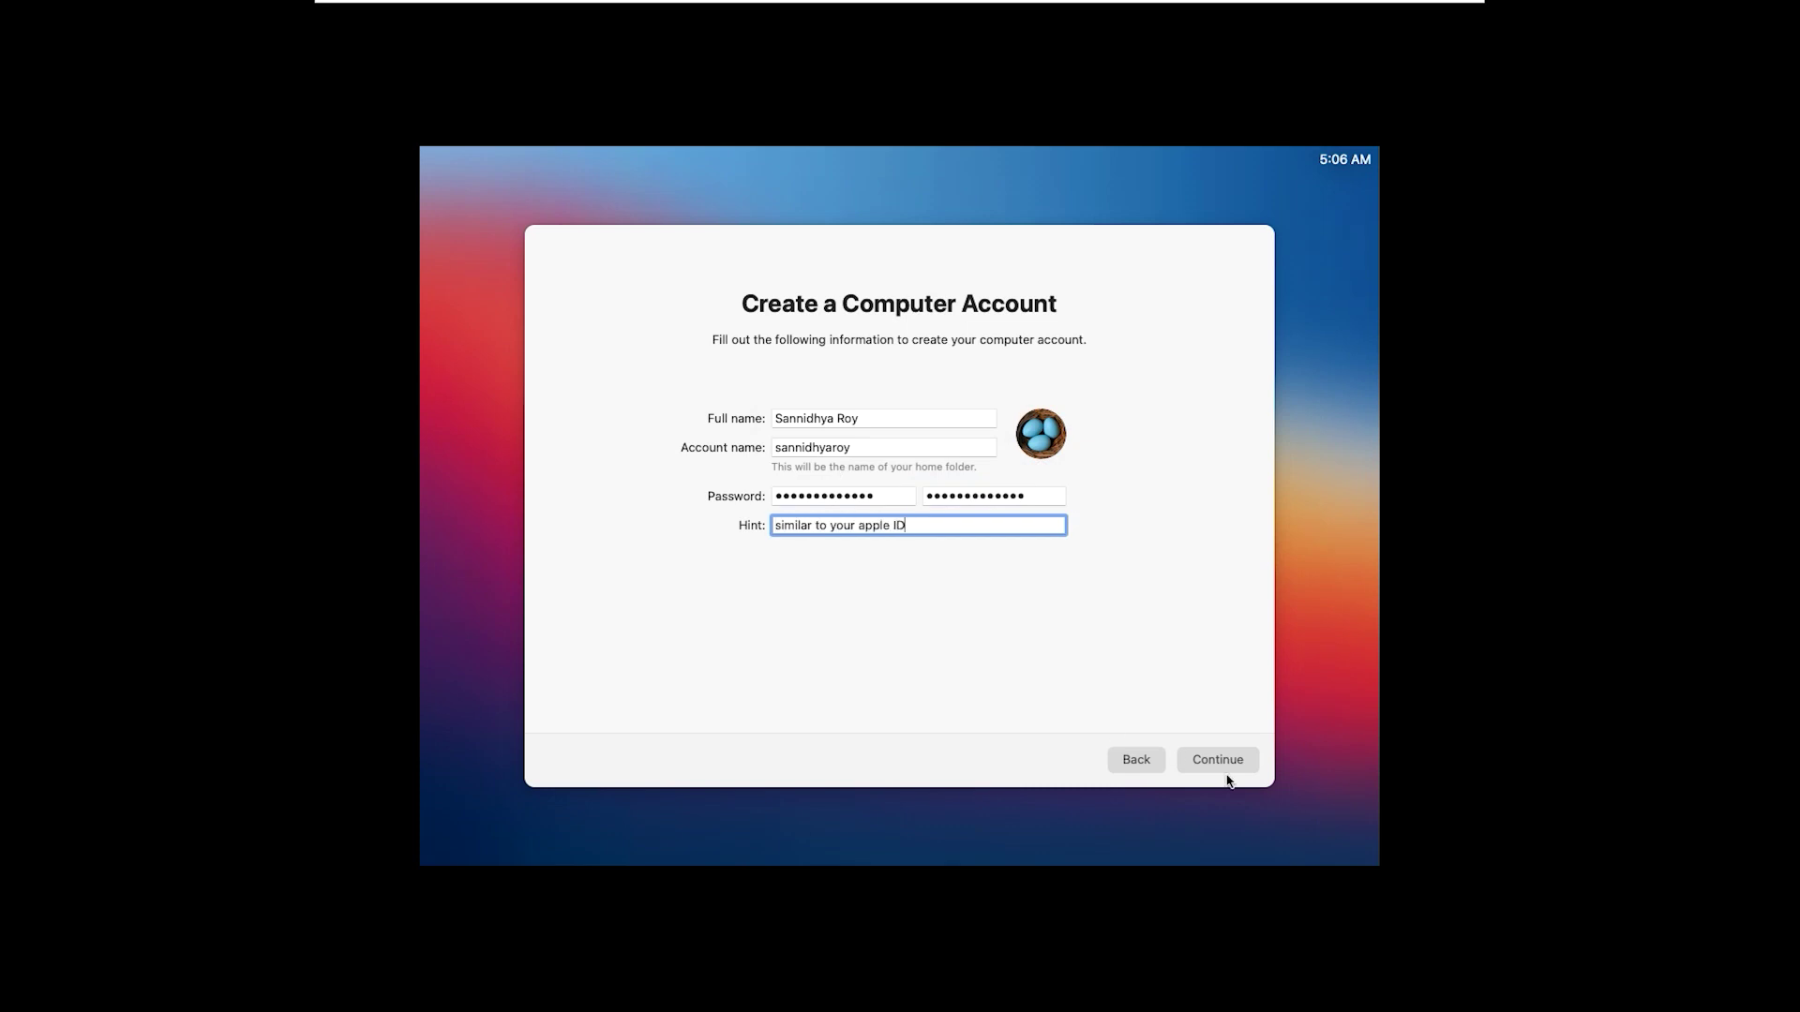
{"action": "left_click", "coordinate": [1223, 759]}
Complete the remaining setup pages with Ask Siri enabled and the Light appearance
{"action": "left_click", "coordinate": [1221, 764]}
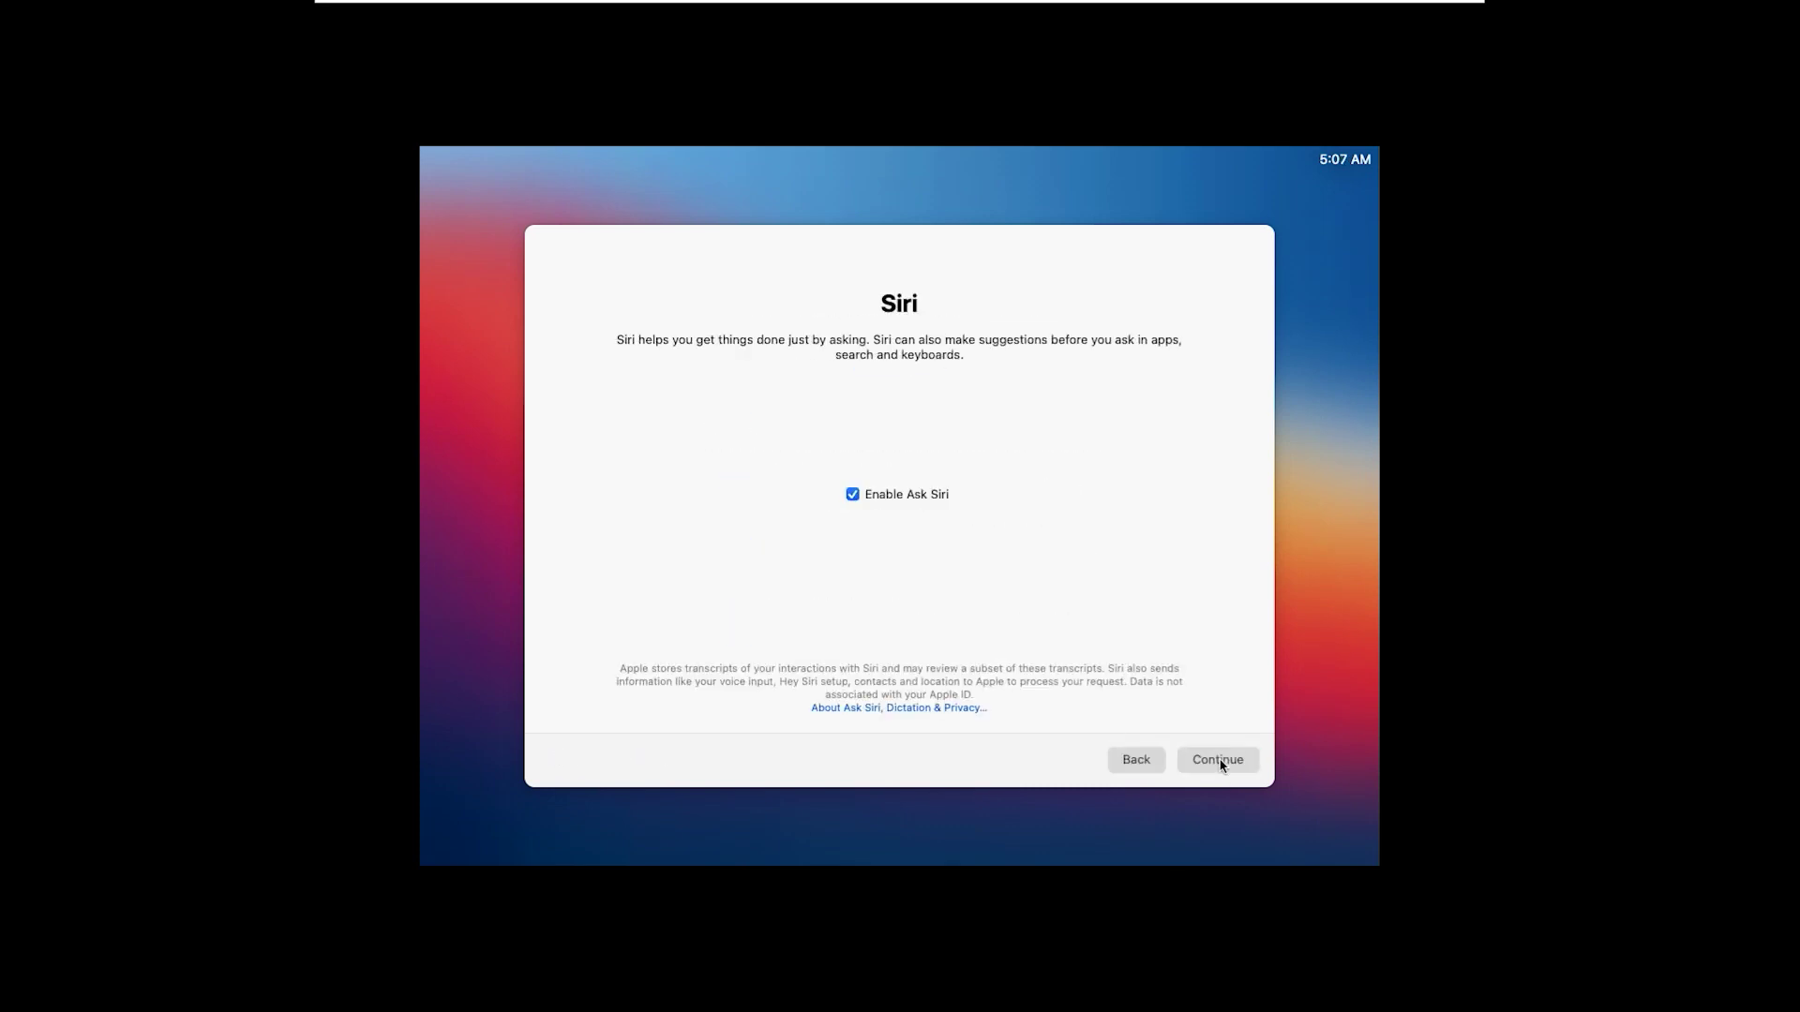
{"action": "left_click", "coordinate": [1222, 760]}
{"action": "left_click", "coordinate": [827, 557]}
{"action": "left_click", "coordinate": [1197, 763]}
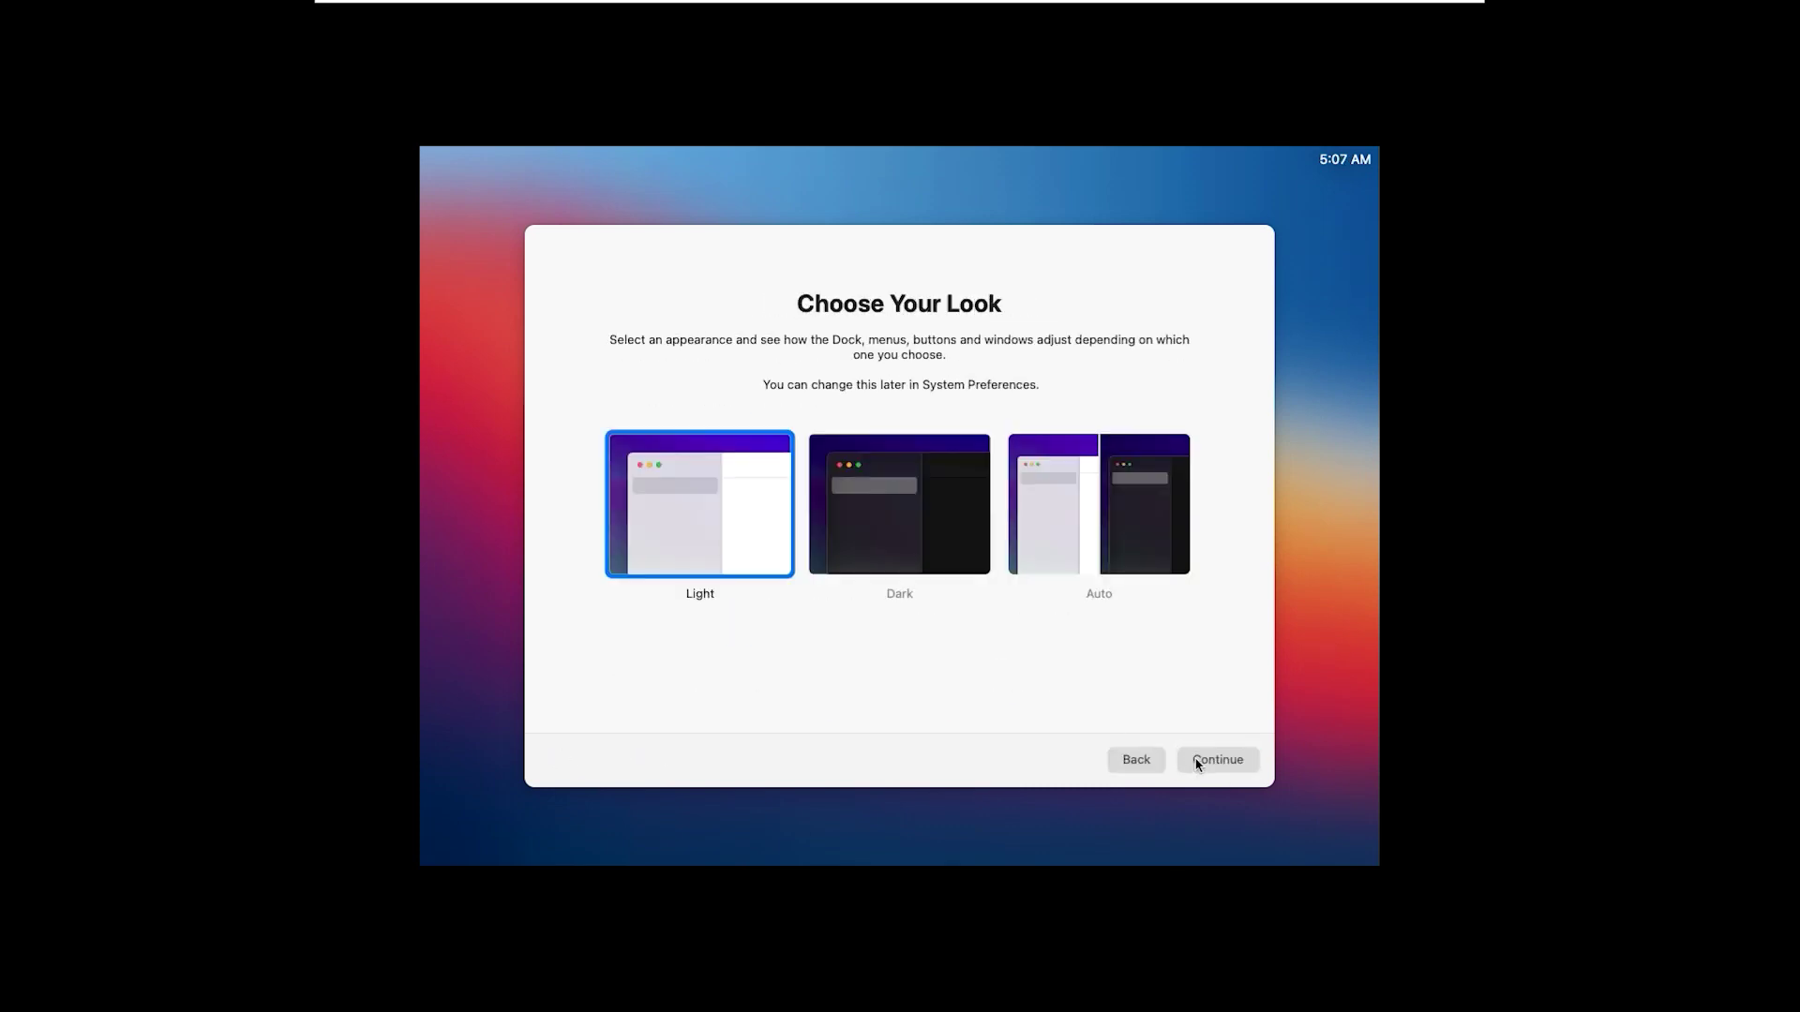
{"action": "left_click", "coordinate": [1199, 760]}
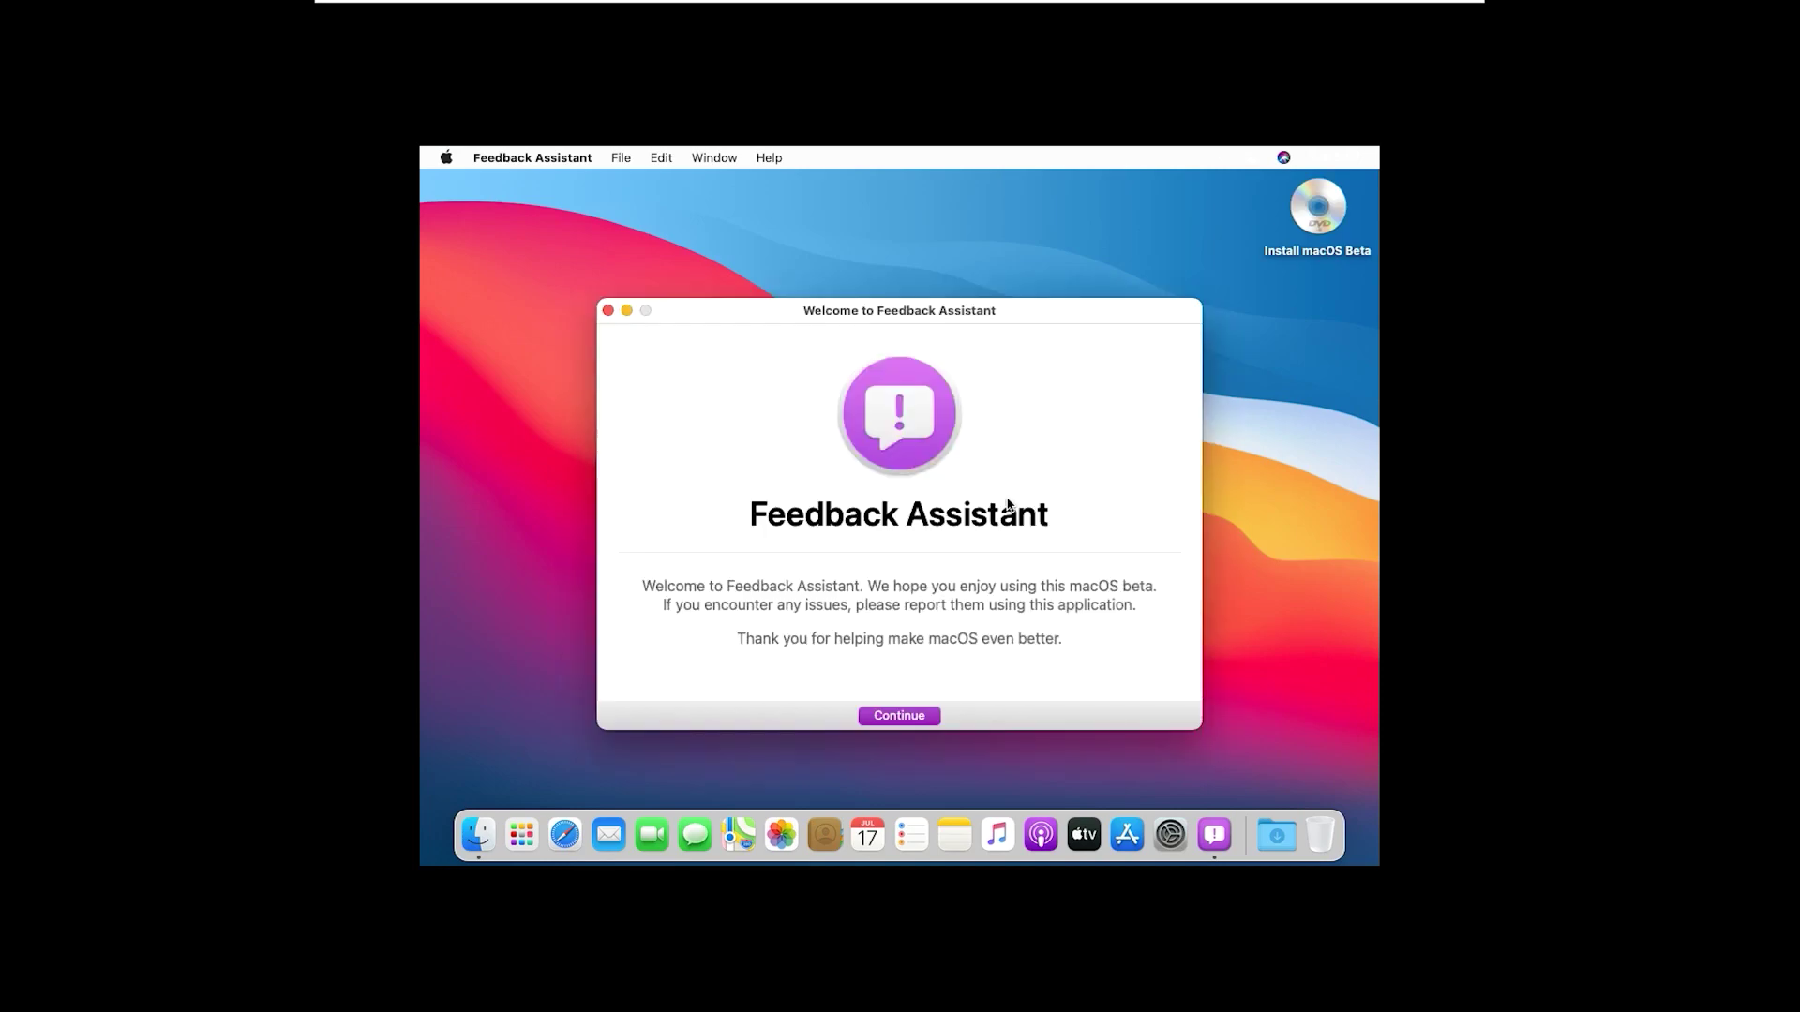
Dismiss the Feedback Assistant welcome and Apple ID sign-in window, and quit Feedback Assistant
{"action": "left_click", "coordinate": [917, 717]}
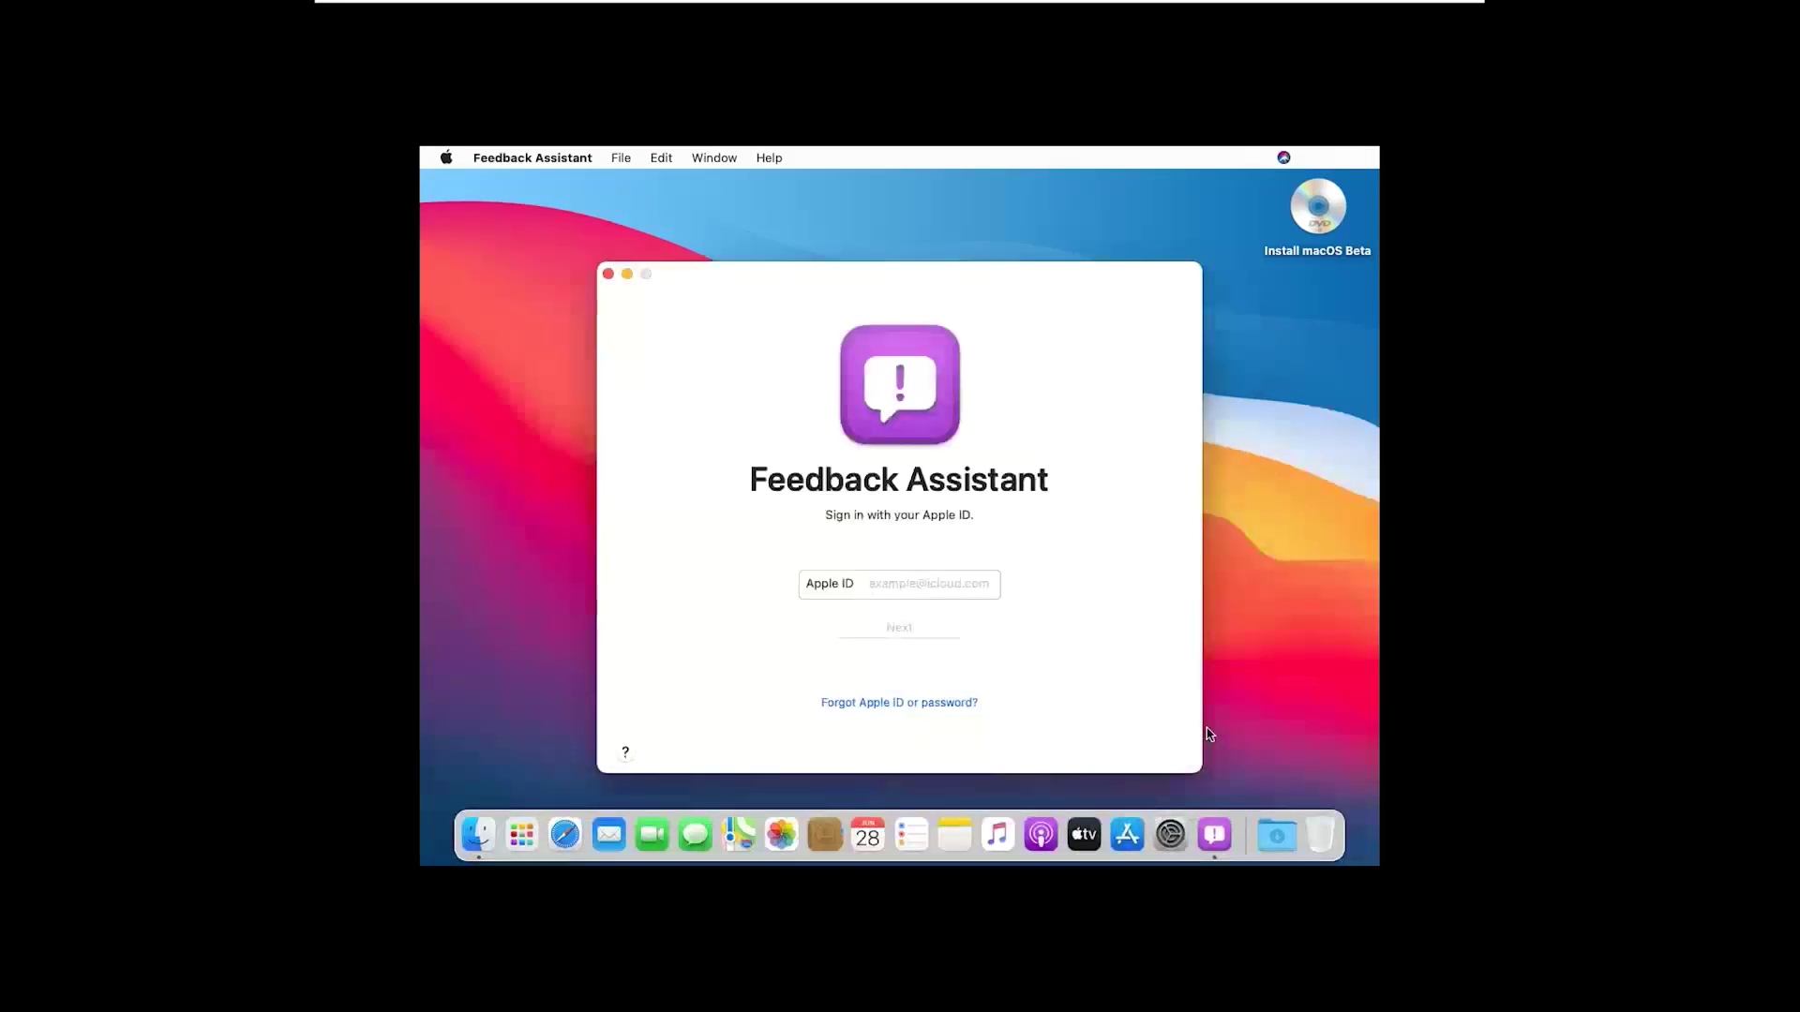
{"action": "left_click", "coordinate": [607, 275]}
{"action": "left_click", "coordinate": [553, 160]}
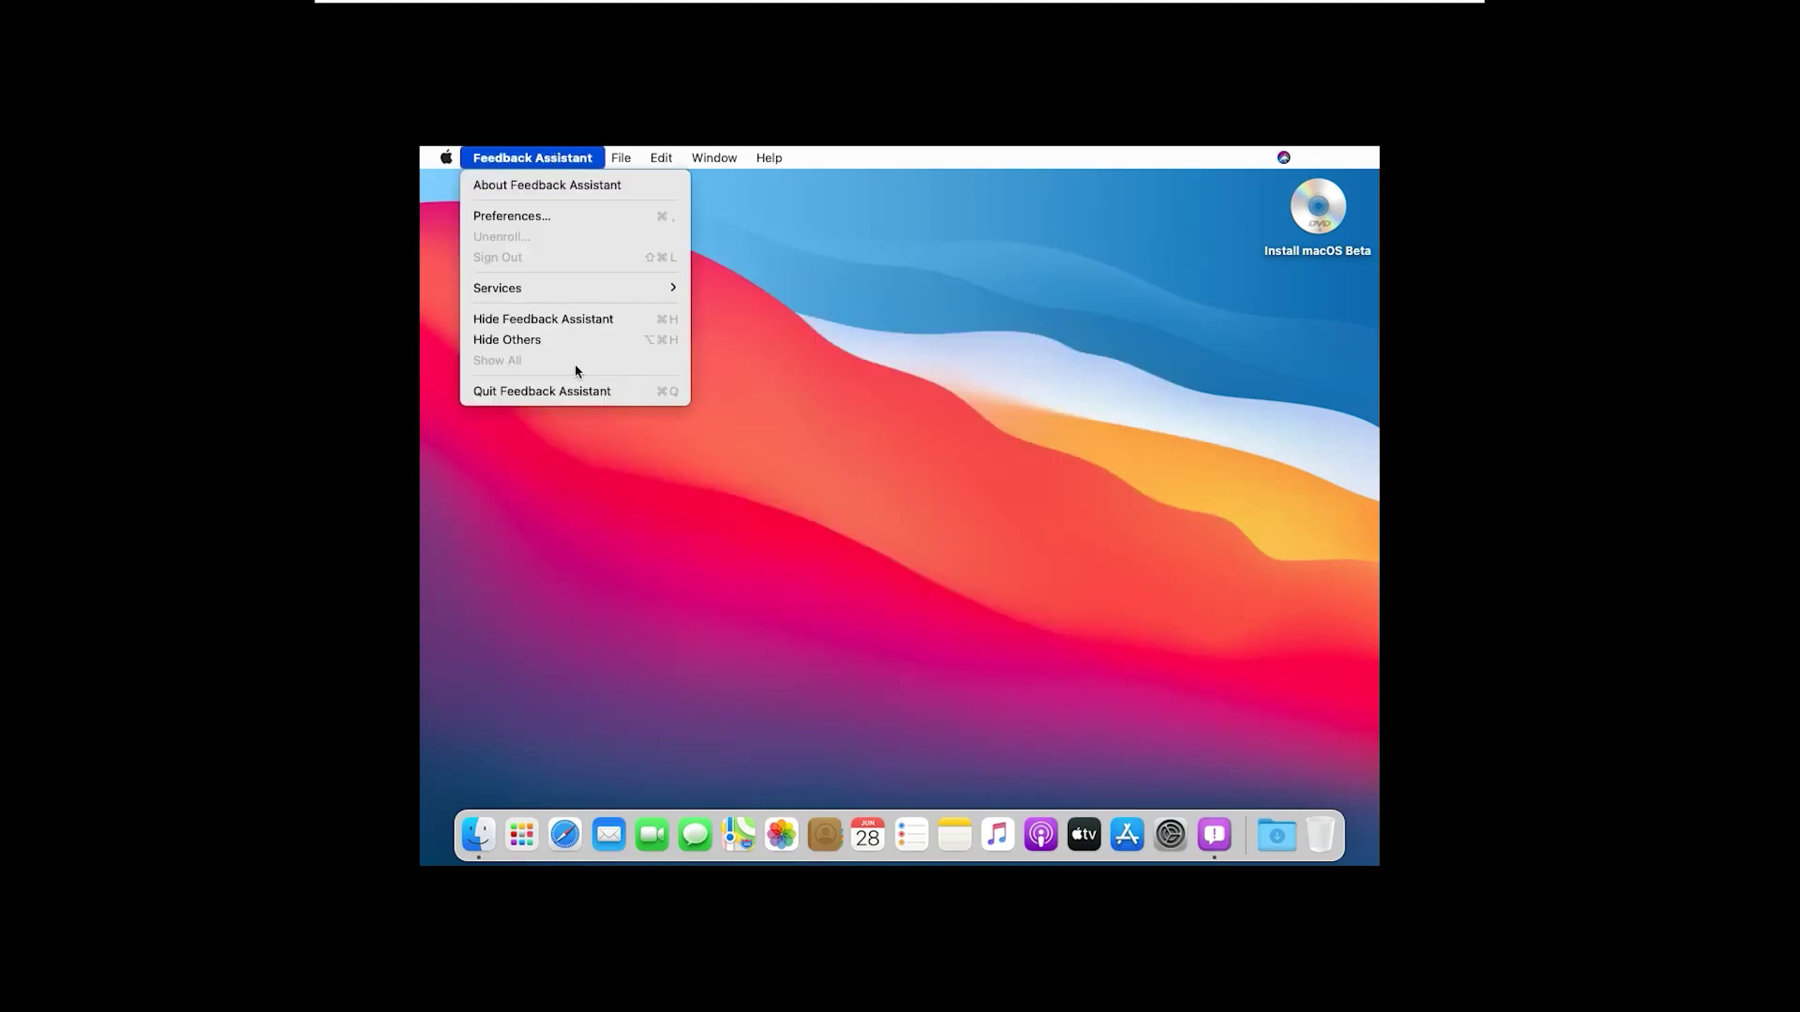
{"action": "left_click", "coordinate": [585, 393]}
{"action": "right_click", "coordinate": [919, 428]}
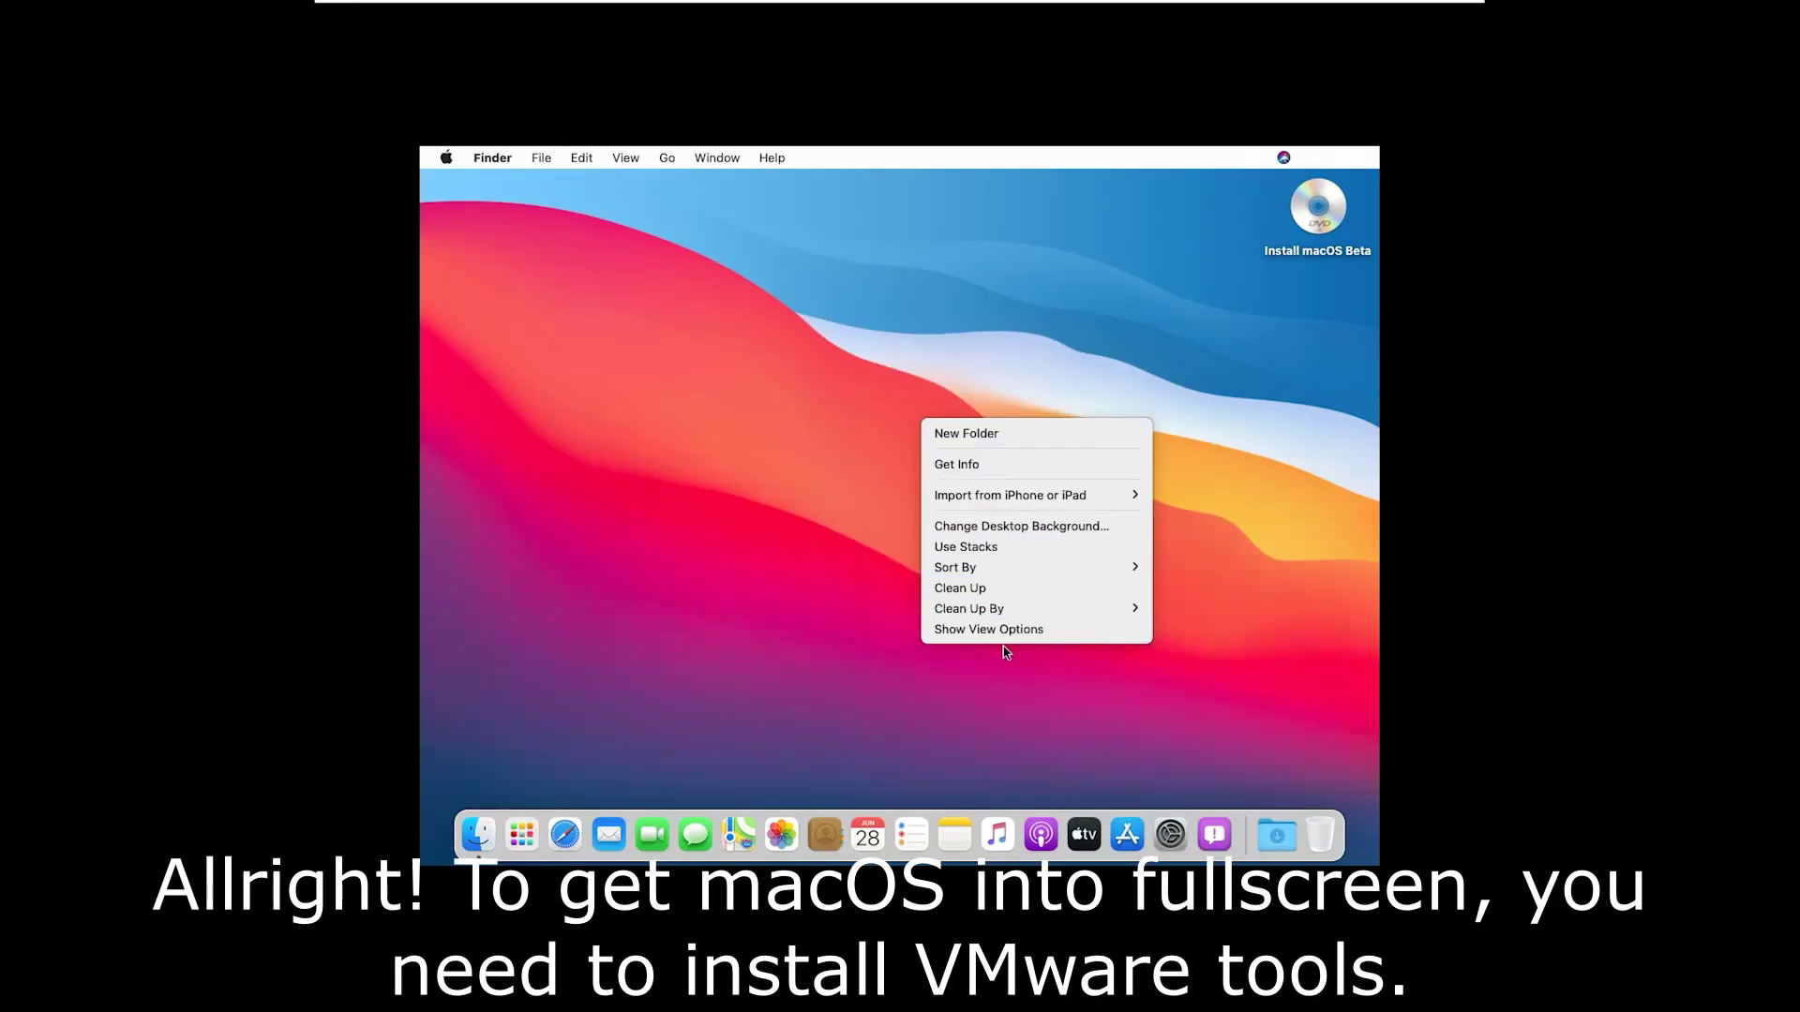
{"action": "key", "text": "Escape"}
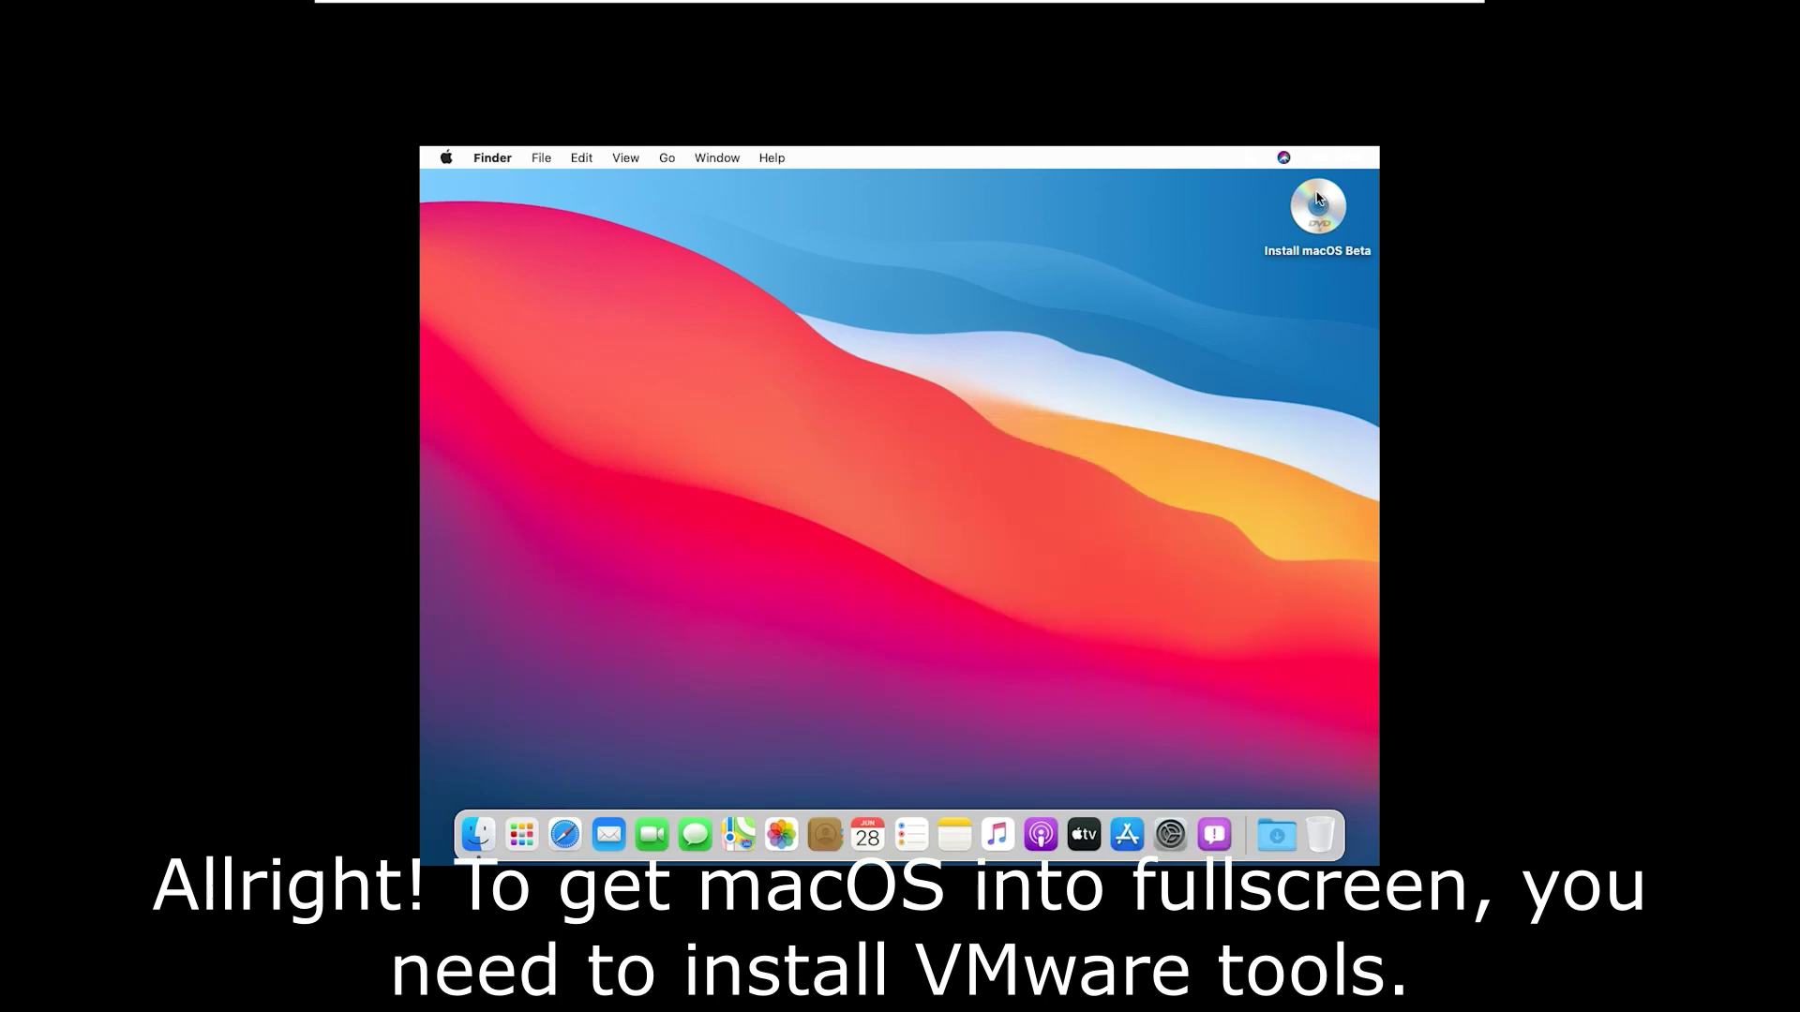
Take the virtual machine out of full screen and eject the Install macOS Beta disc from the macOS desktop
{"action": "mouse_move", "coordinate": [1284, 5]}
{"action": "left_click", "coordinate": [553, 16]}
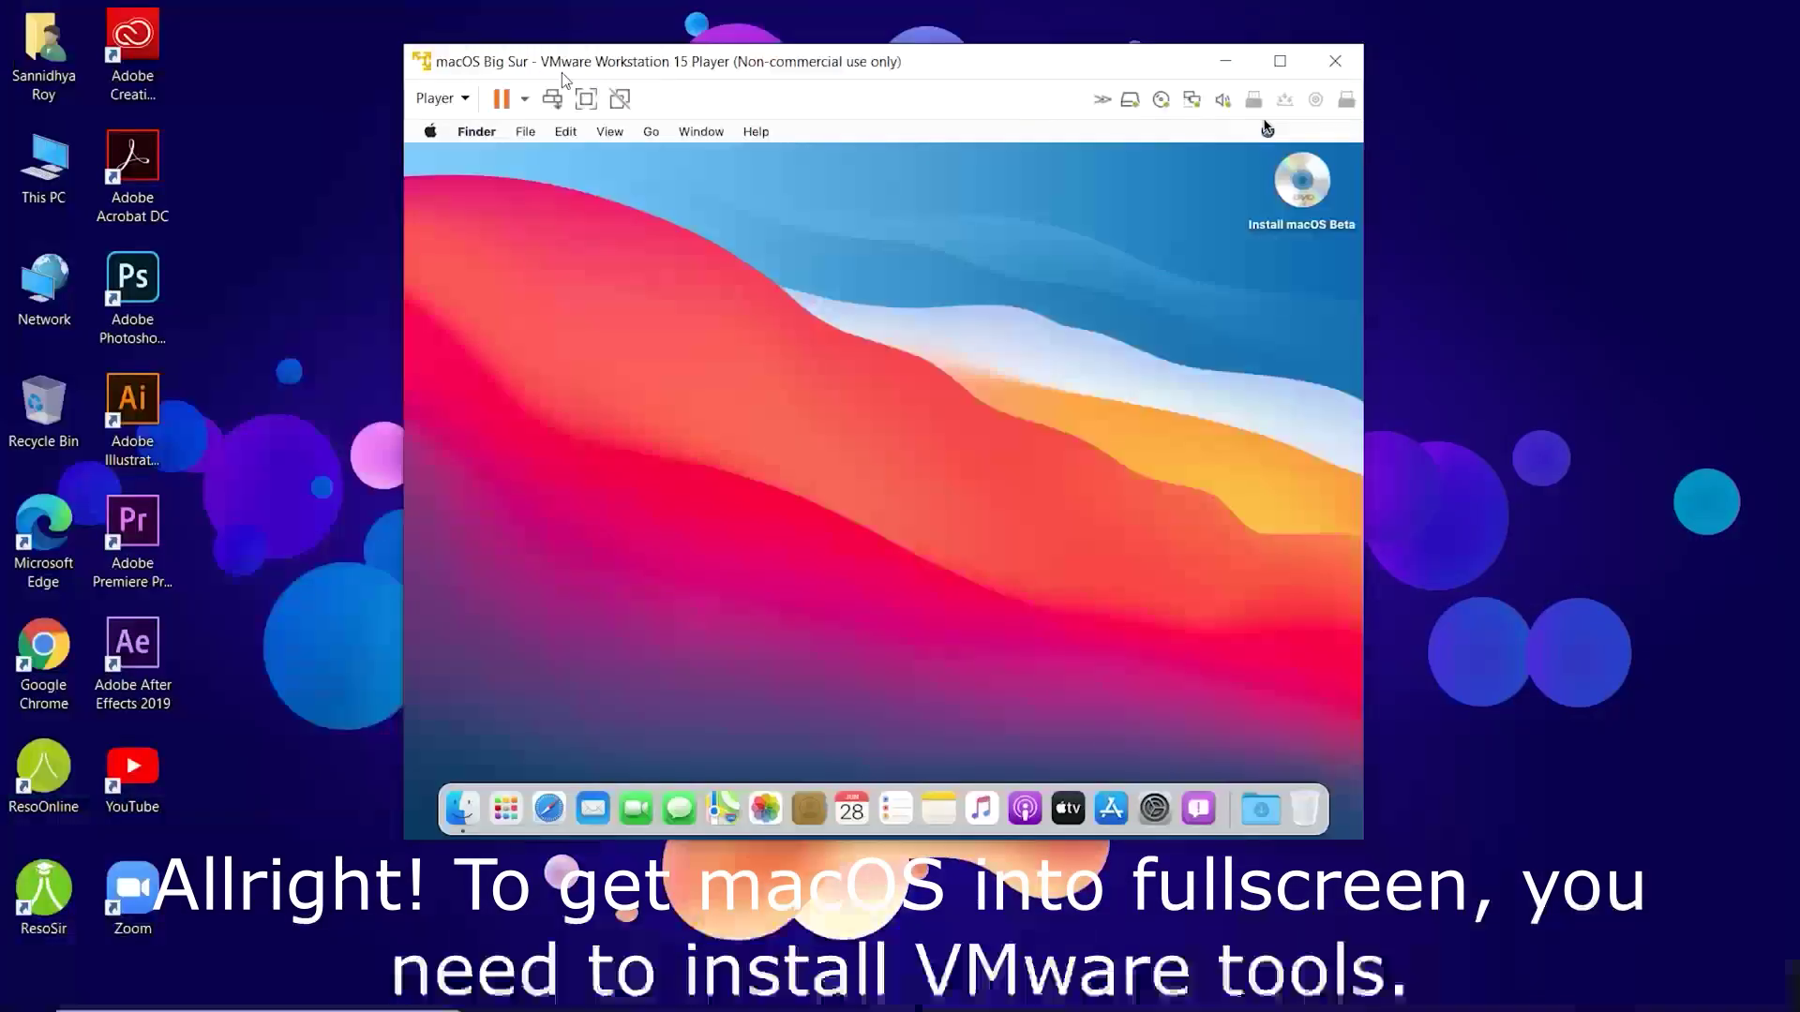
{"action": "left_click", "coordinate": [1174, 179]}
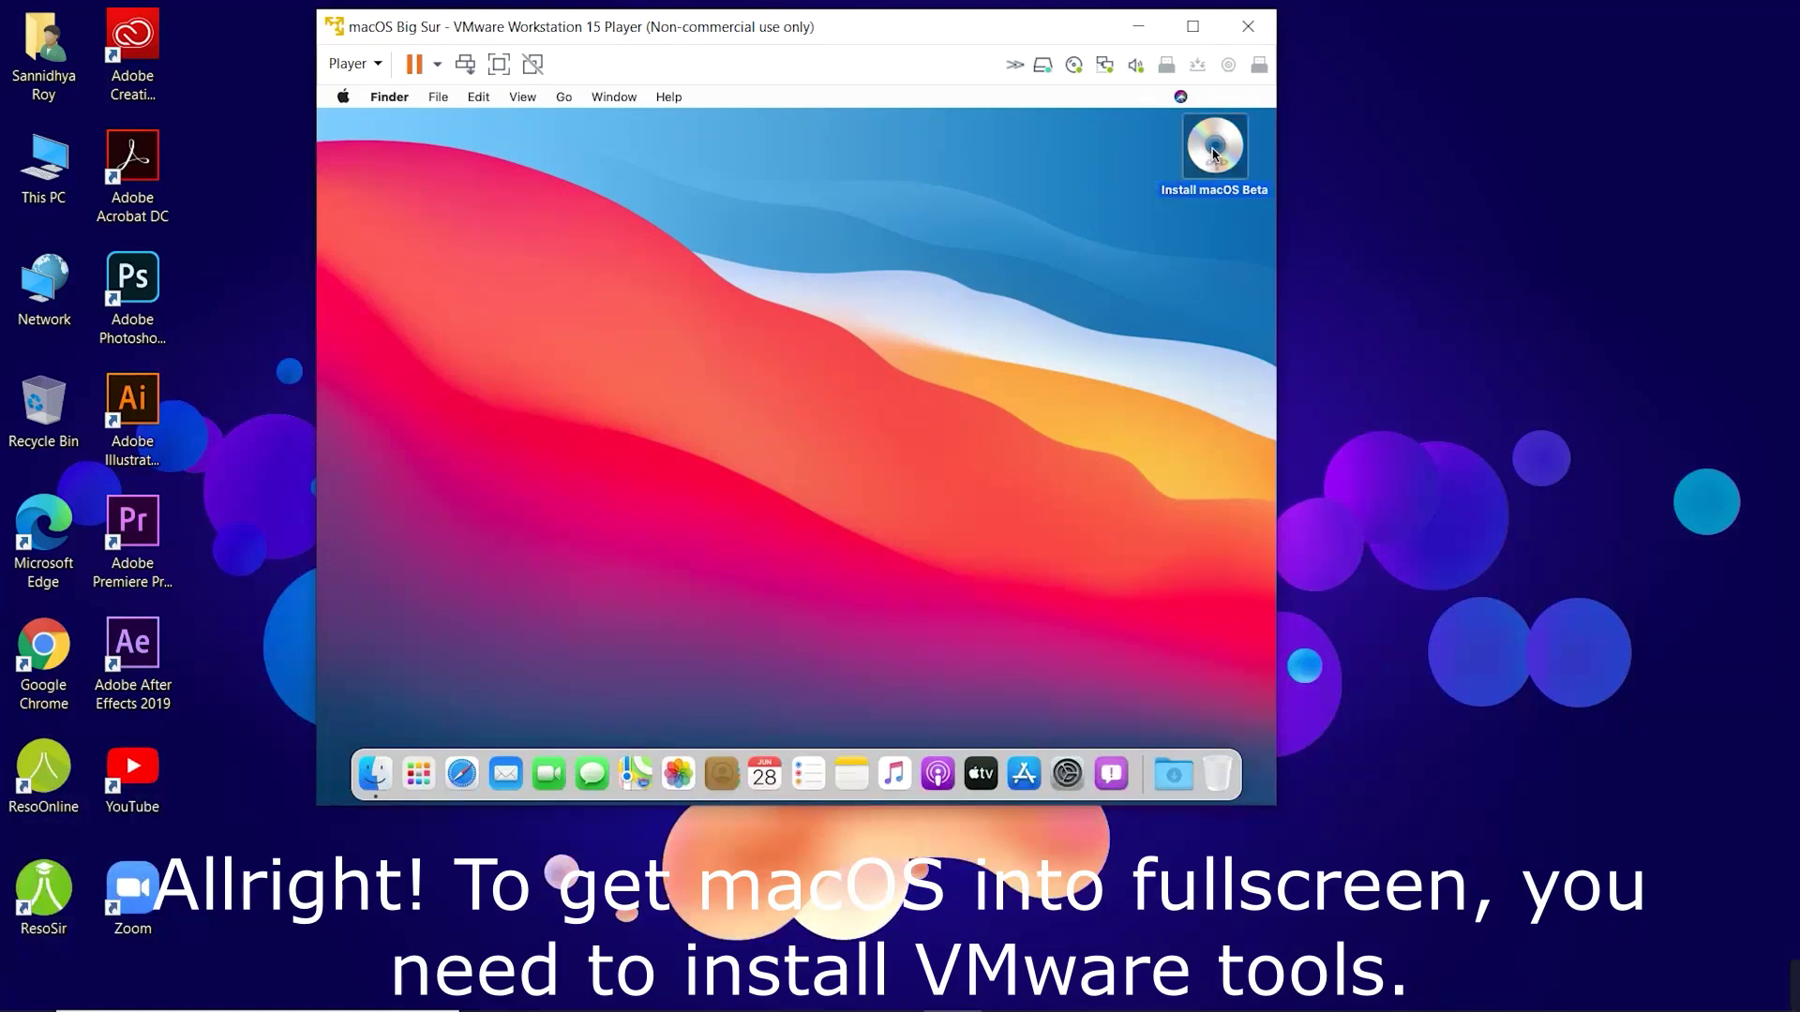
{"action": "right_click", "coordinate": [1173, 178]}
{"action": "left_click", "coordinate": [1136, 192]}
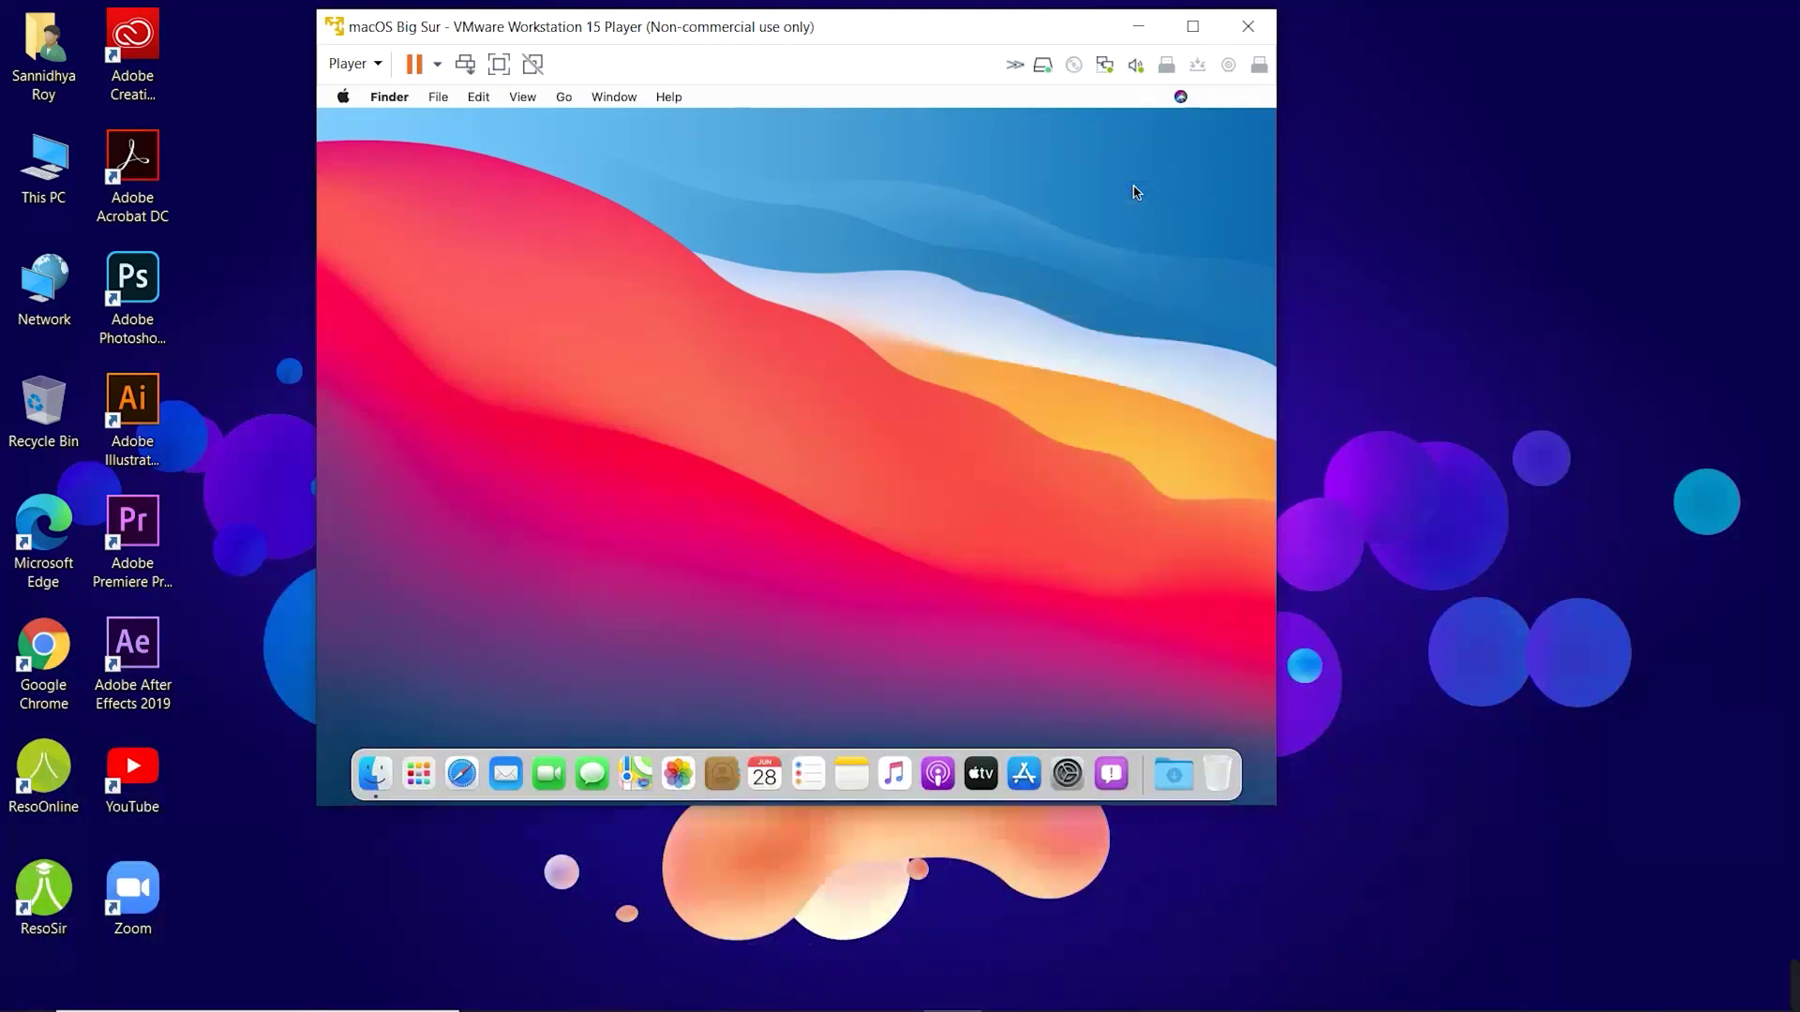
In the virtual machine's CD/DVD (SATA) settings, select vmware-tools.iso as the ISO image, mark the drive as connected and apply
{"action": "left_click", "coordinate": [376, 64]}
{"action": "mouse_move", "coordinate": [469, 148]}
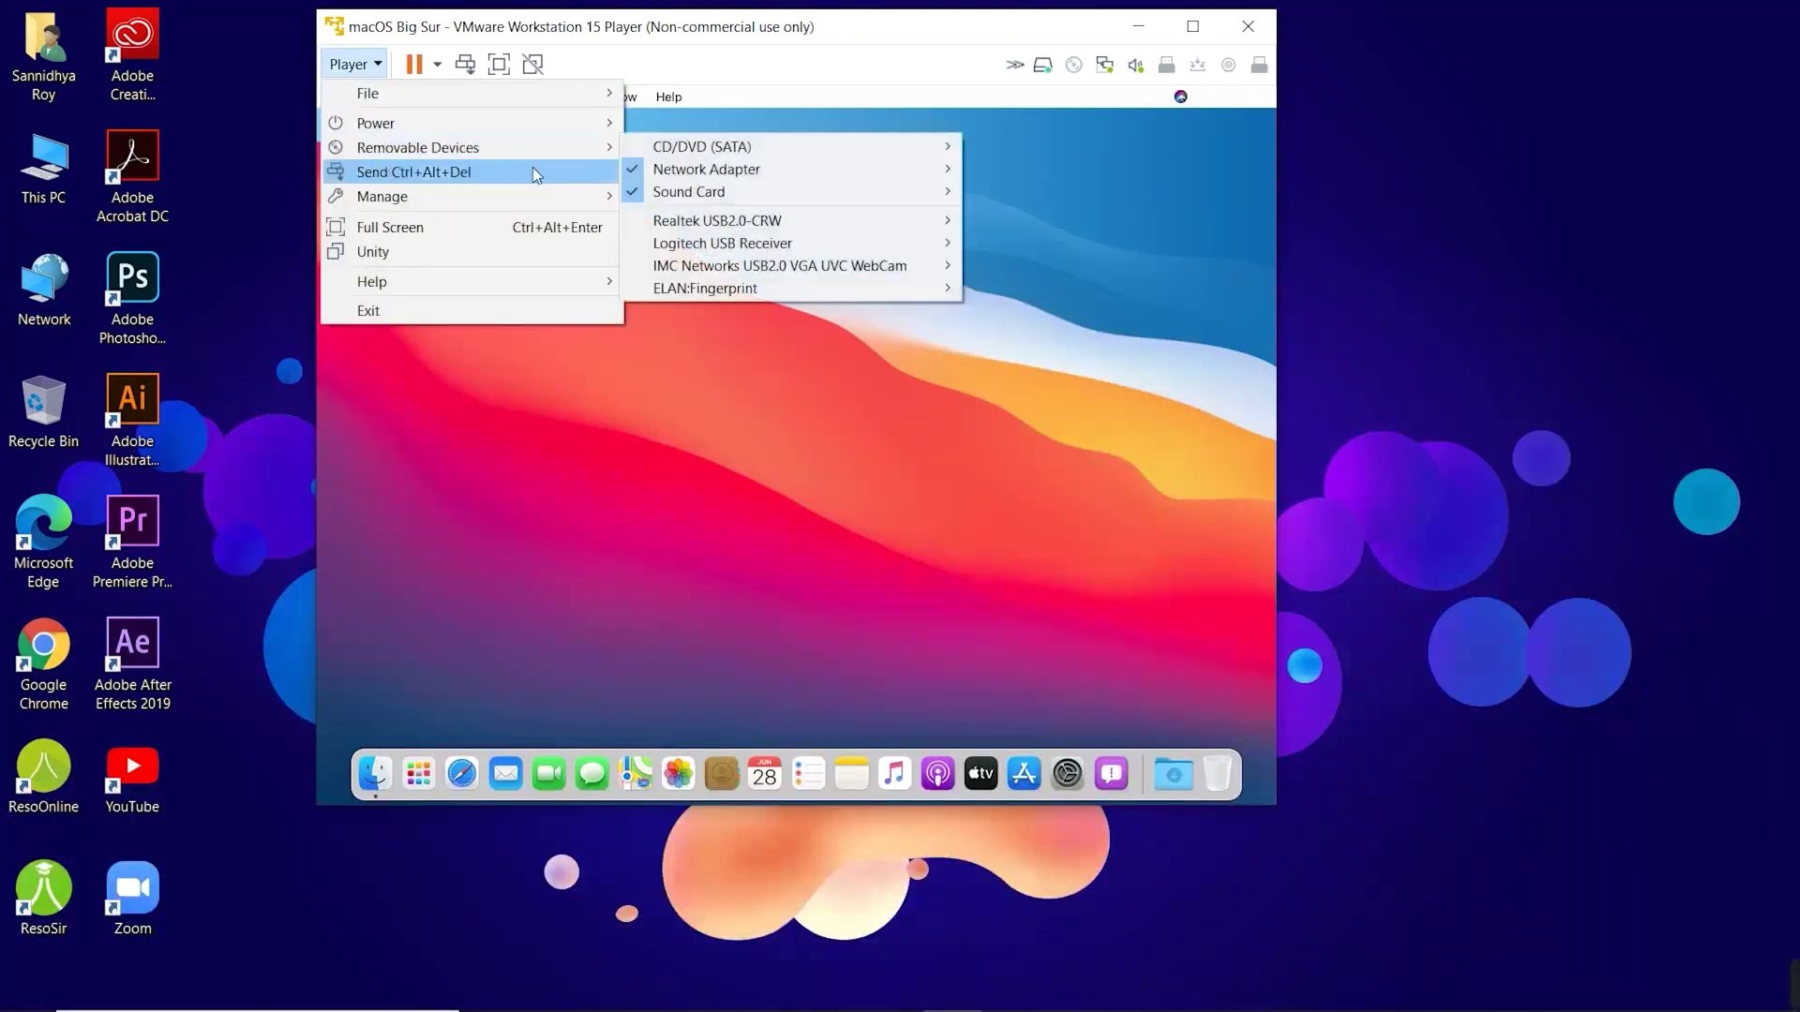
{"action": "mouse_move", "coordinate": [778, 145]}
{"action": "left_click", "coordinate": [1016, 178]}
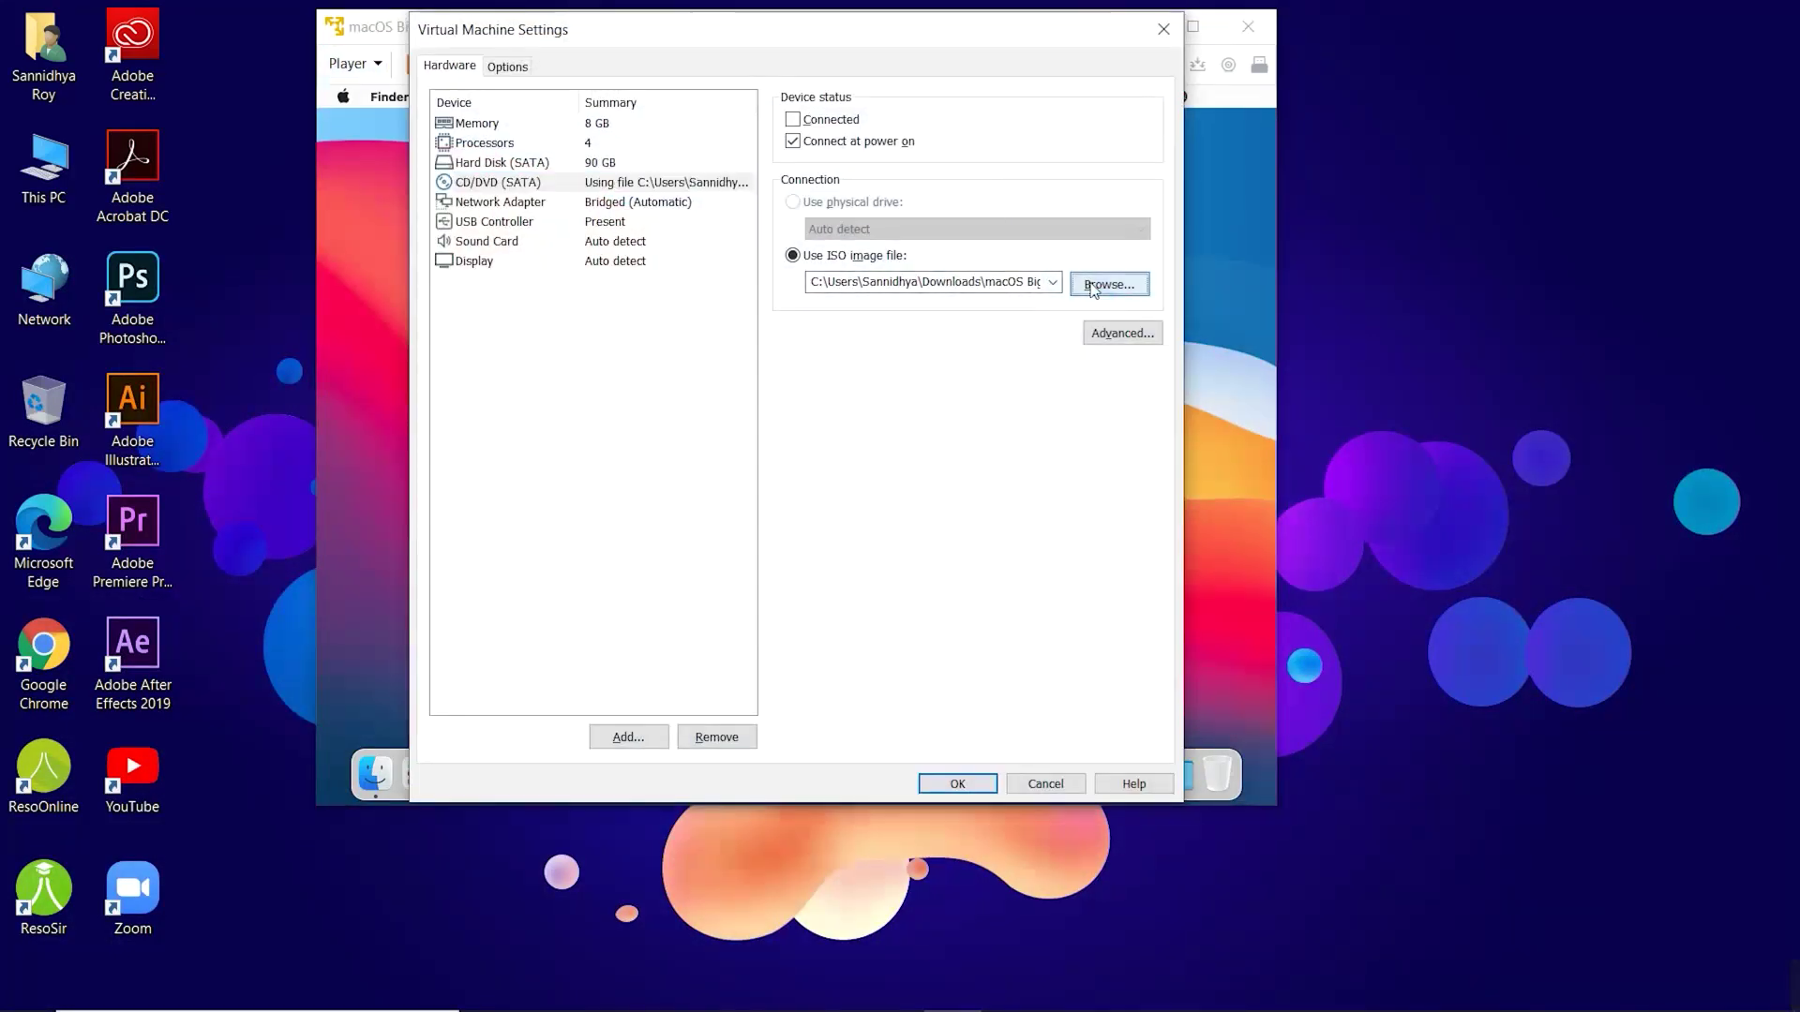
{"action": "left_click", "coordinate": [1093, 287]}
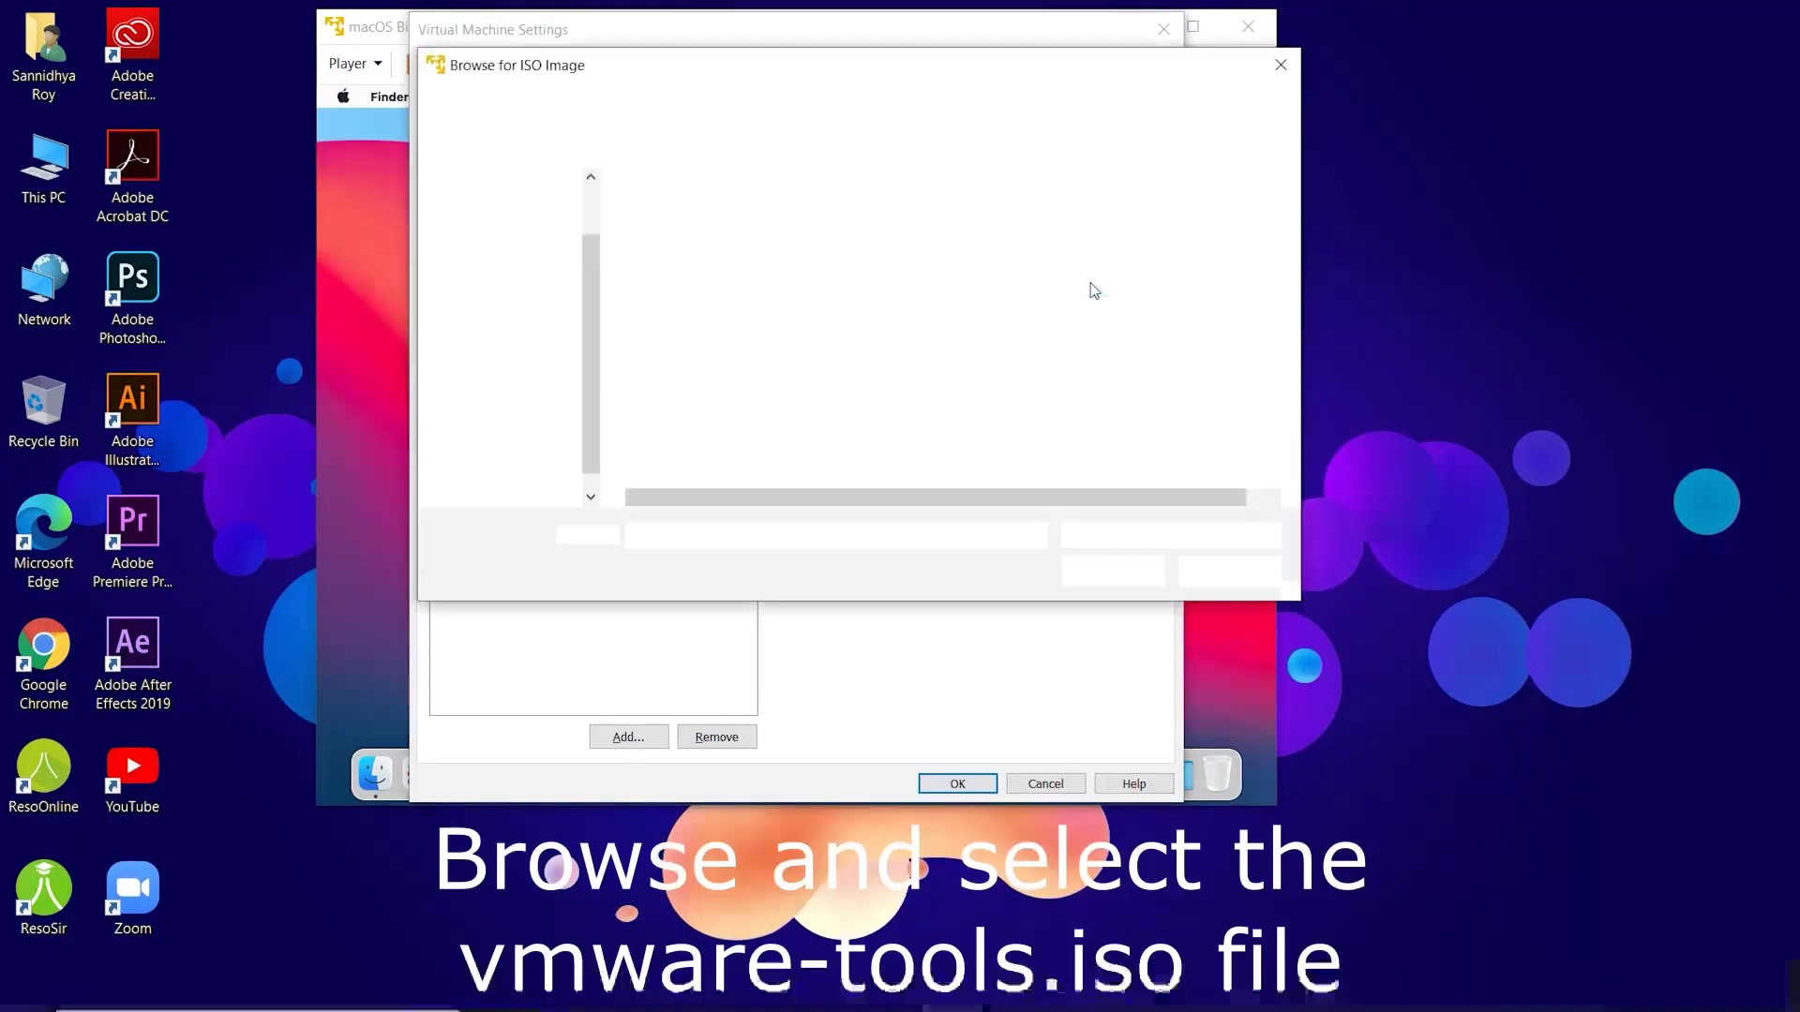
{"action": "left_click", "coordinate": [750, 244]}
{"action": "double_click", "coordinate": [706, 243]}
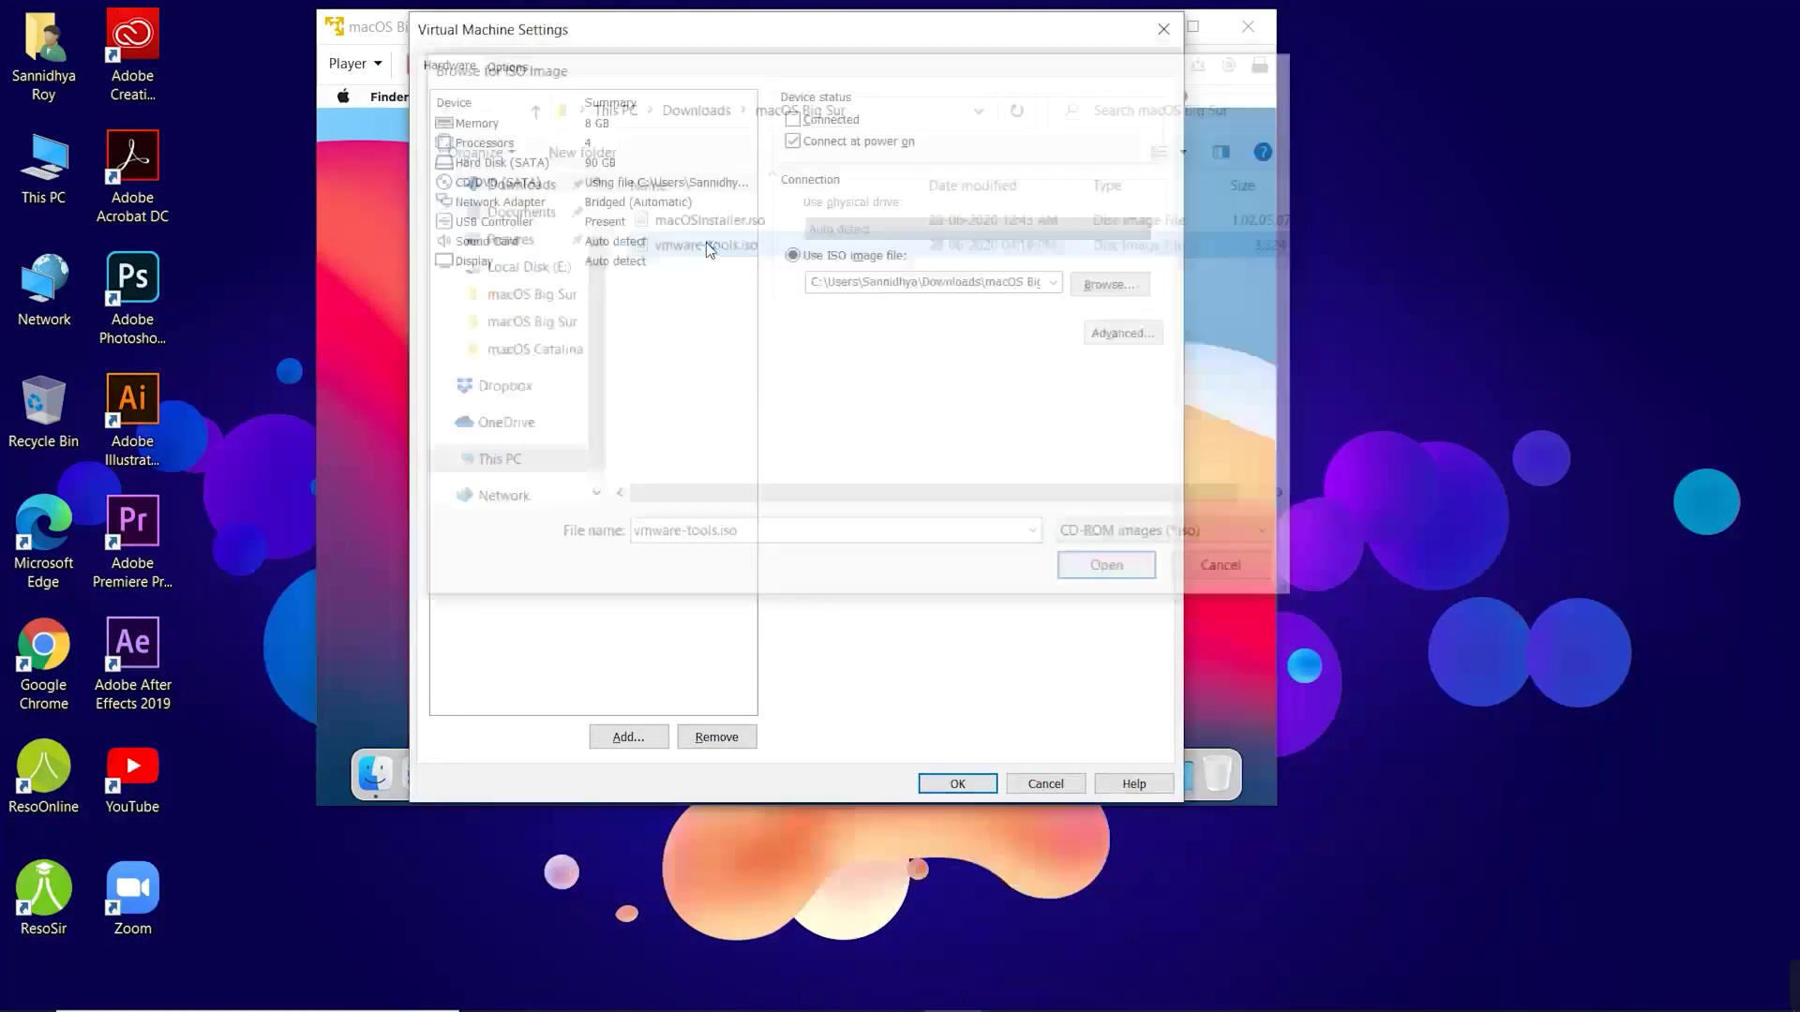
{"action": "left_click", "coordinate": [792, 119]}
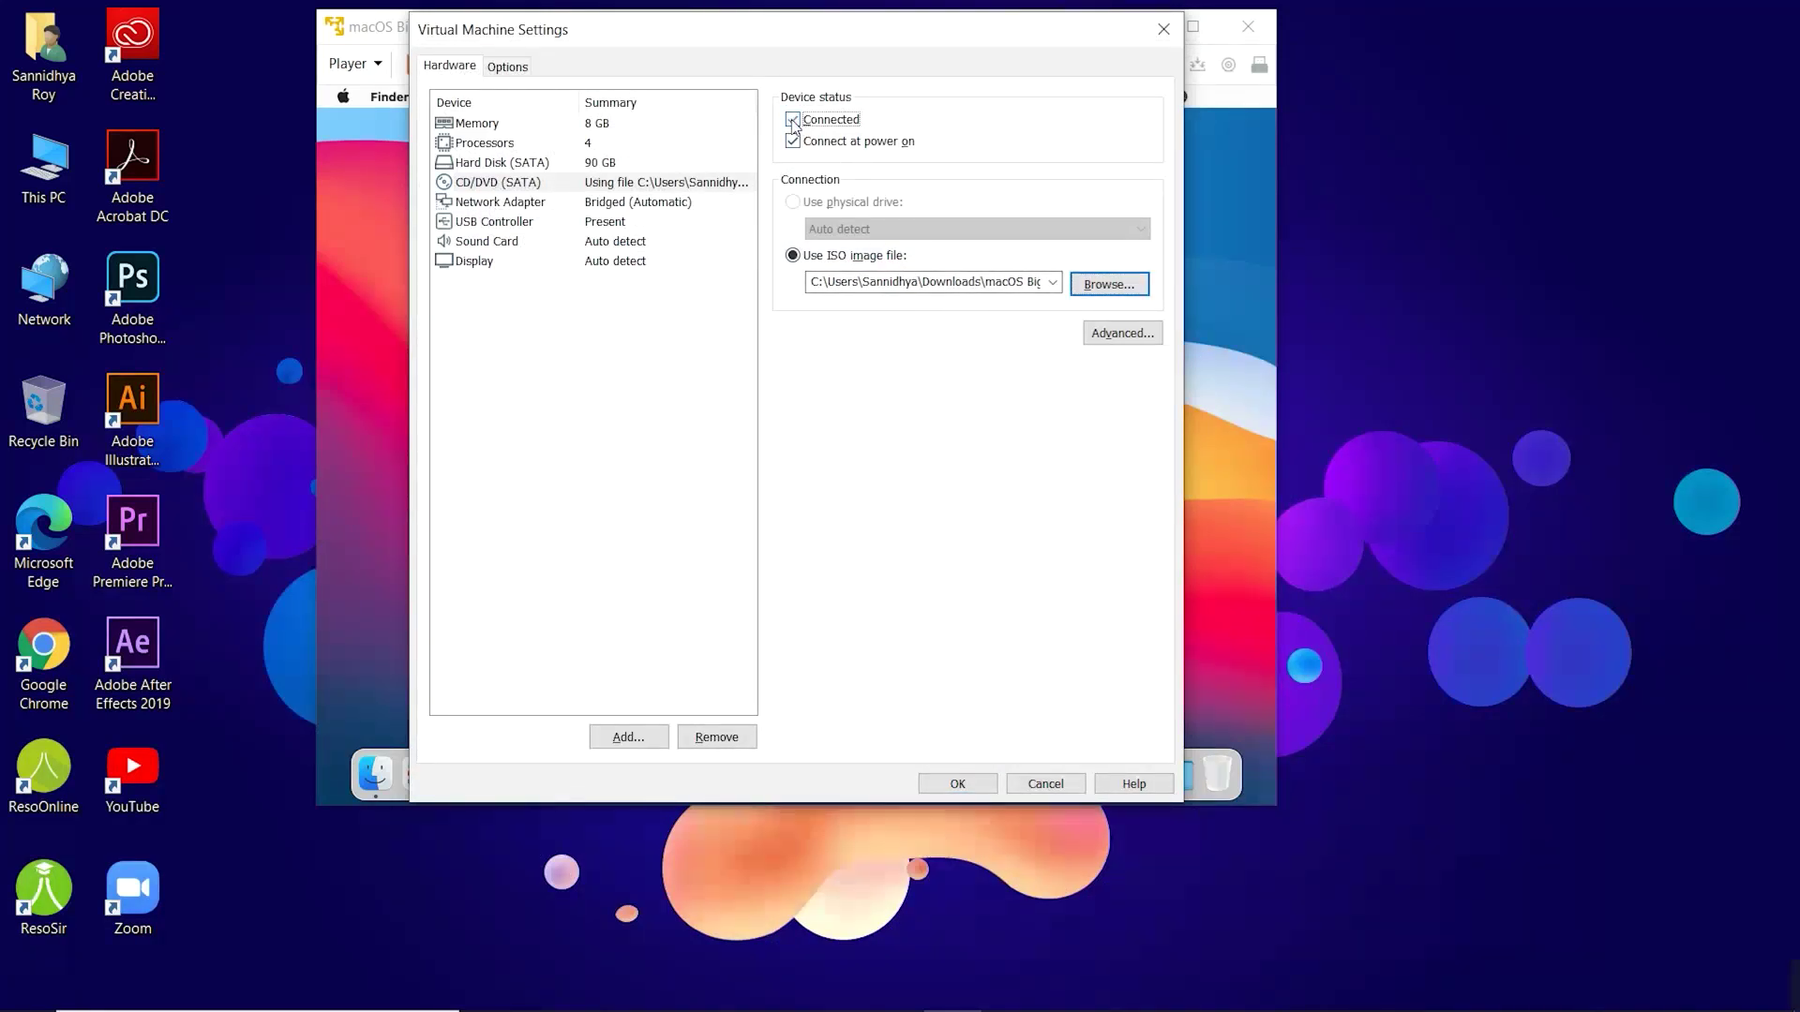
{"action": "left_click", "coordinate": [960, 785]}
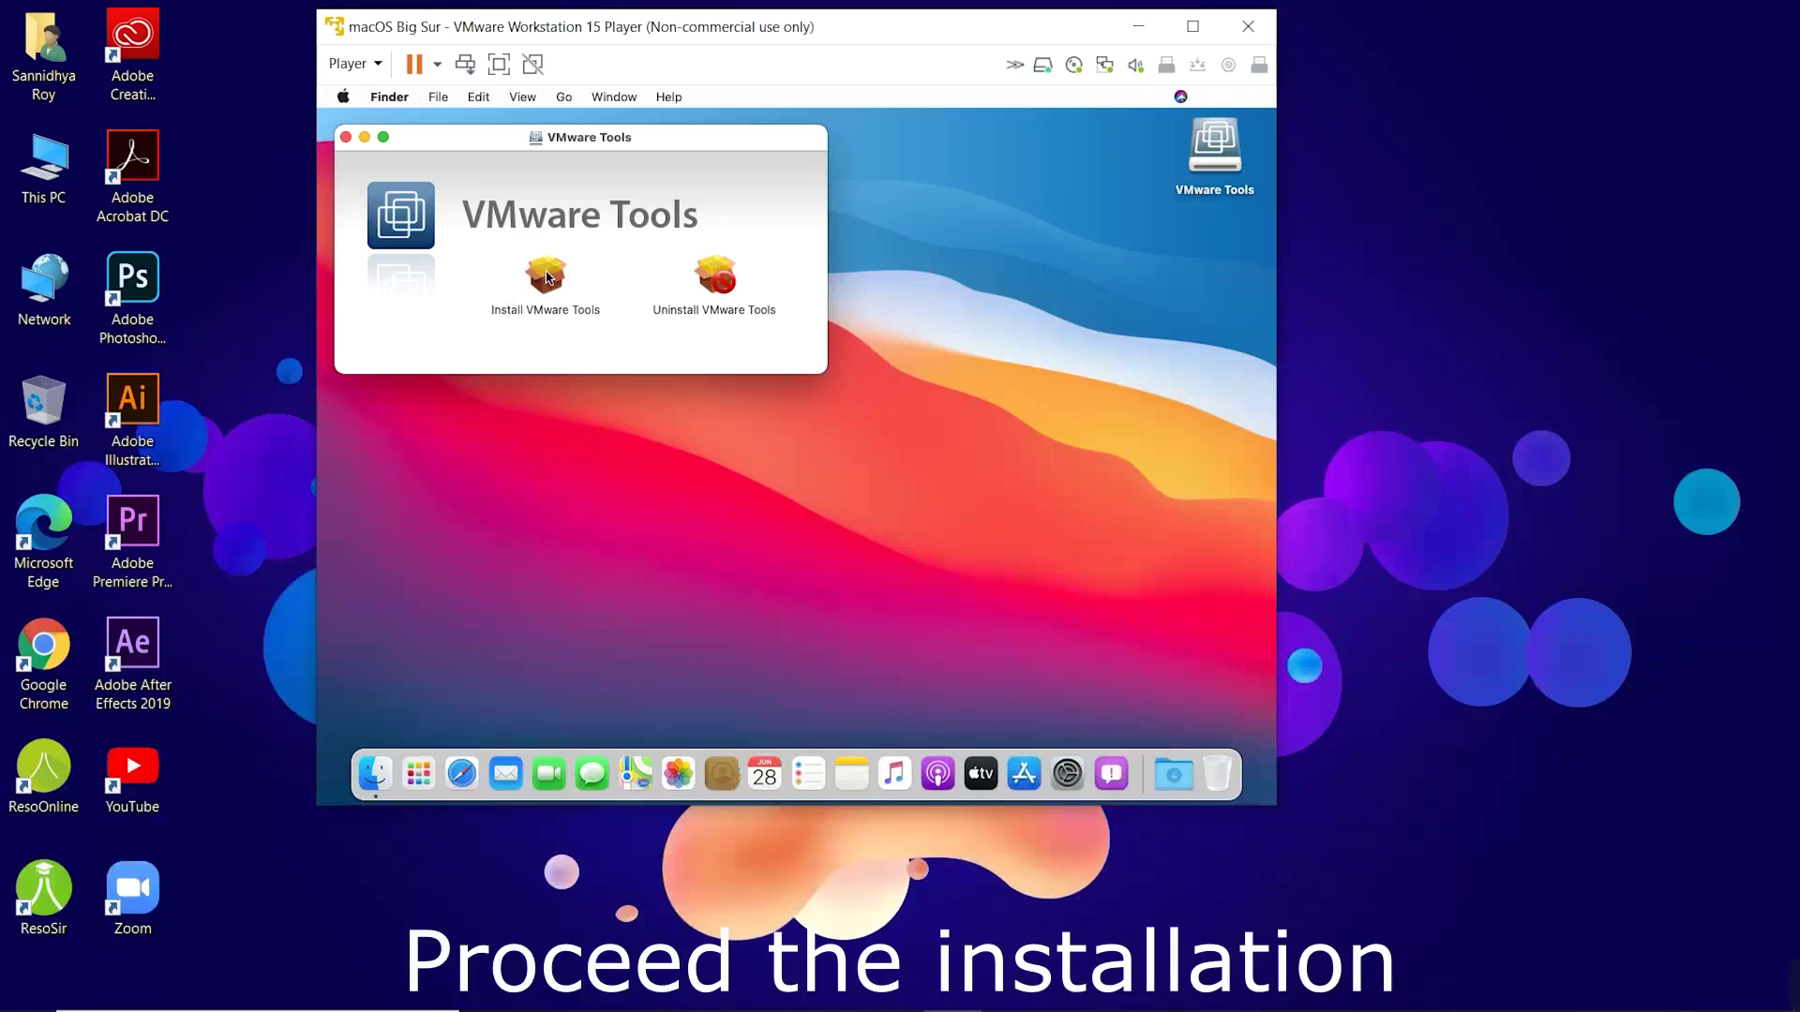
Install VMware Tools from the mounted disc, authorising it with the account password, and close the disc's window
{"action": "left_click", "coordinate": [549, 277]}
{"action": "double_click", "coordinate": [548, 278]}
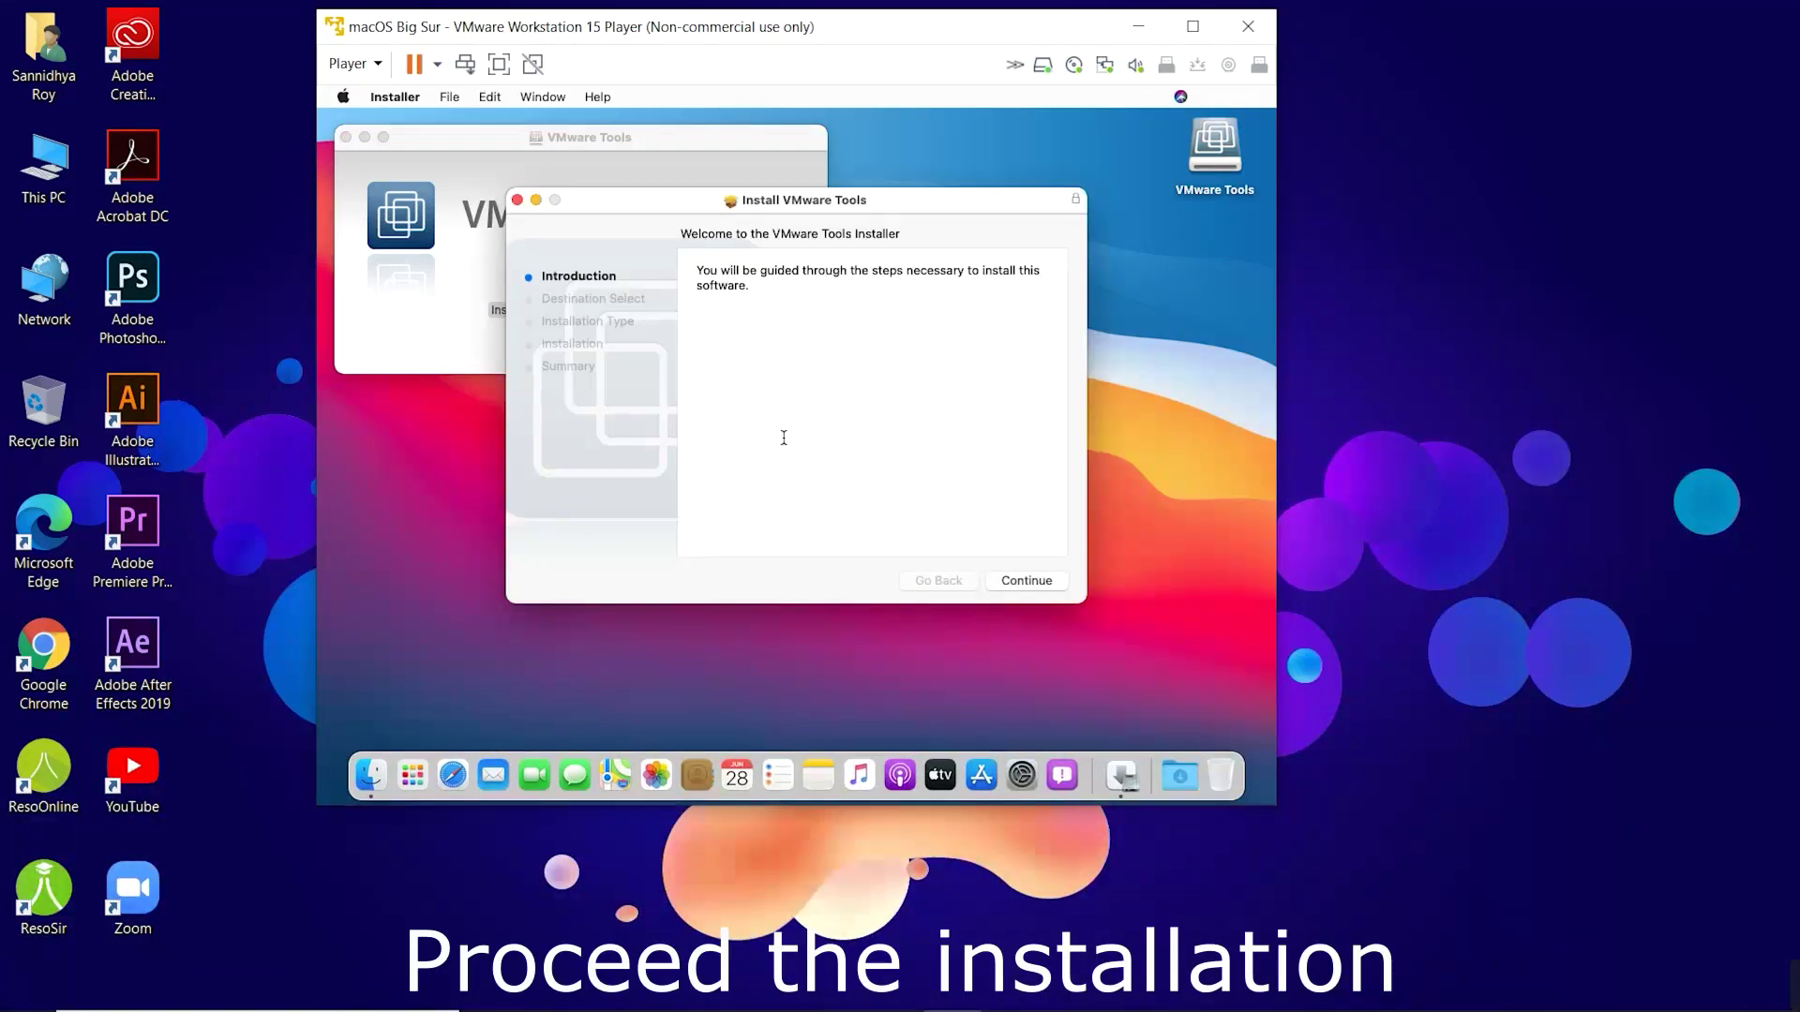
{"action": "left_click", "coordinate": [1026, 581]}
{"action": "left_click", "coordinate": [1026, 581]}
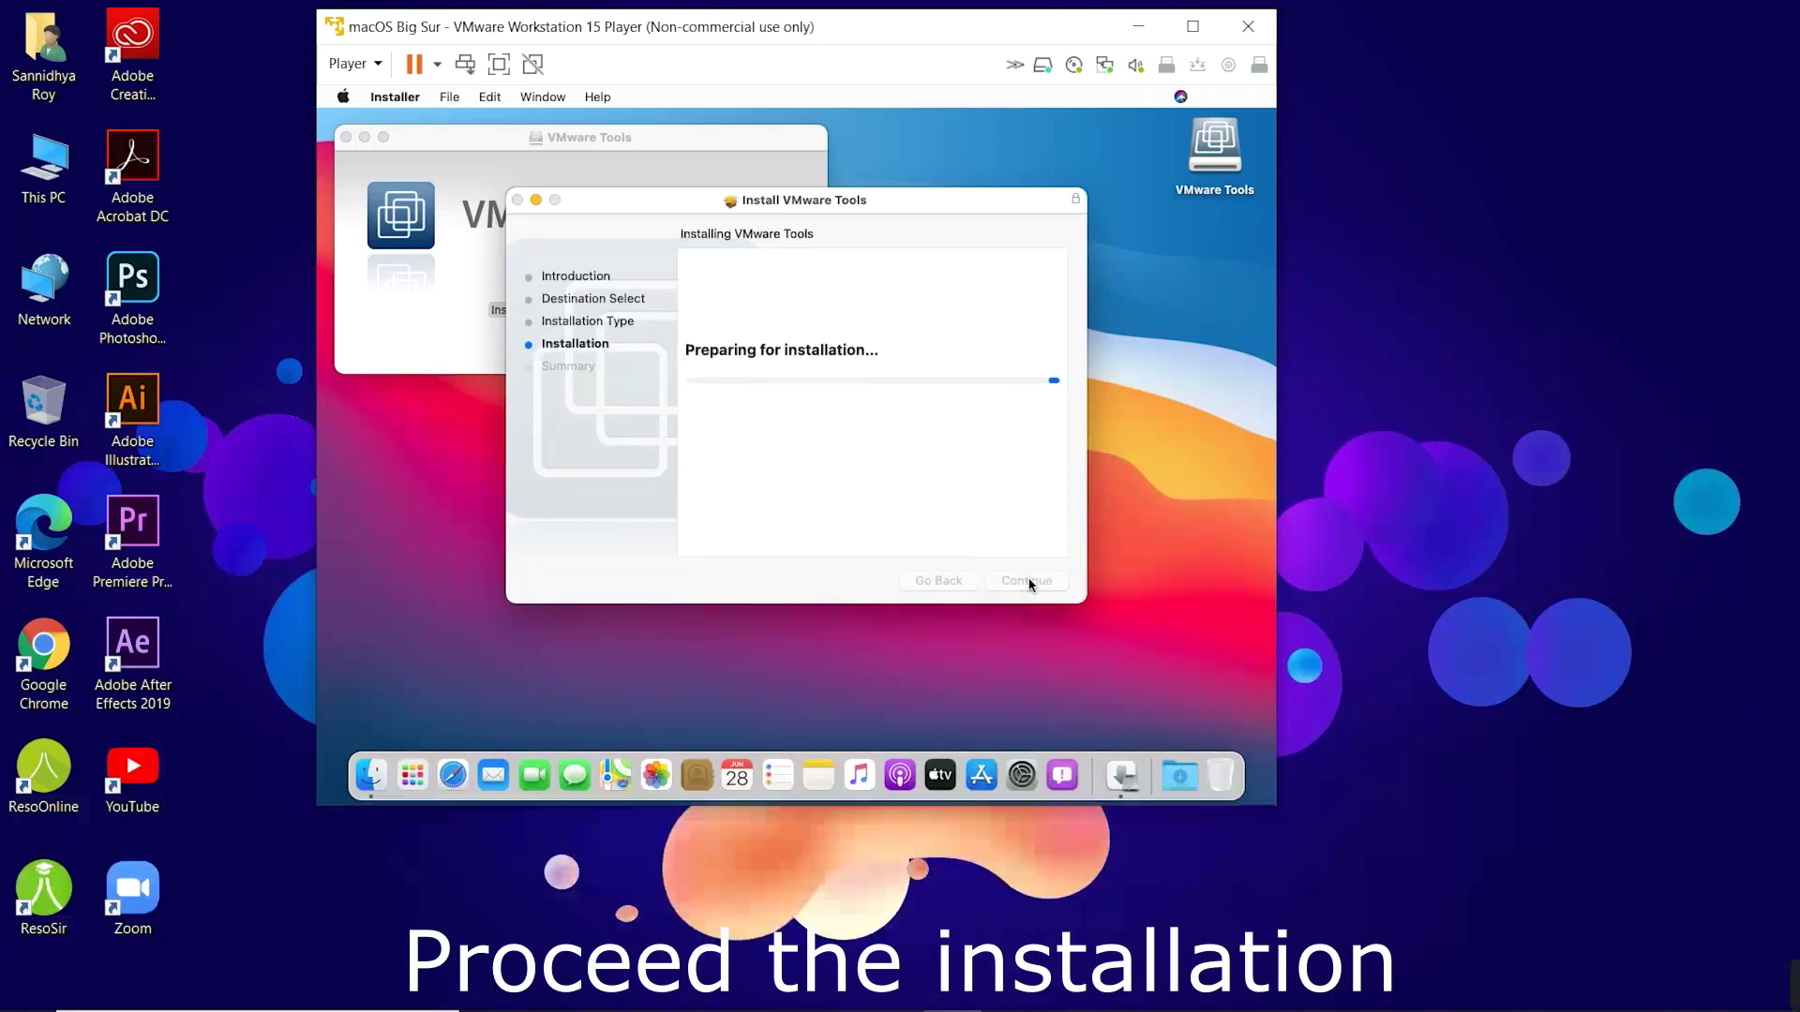
{"action": "left_click", "coordinate": [856, 356]}
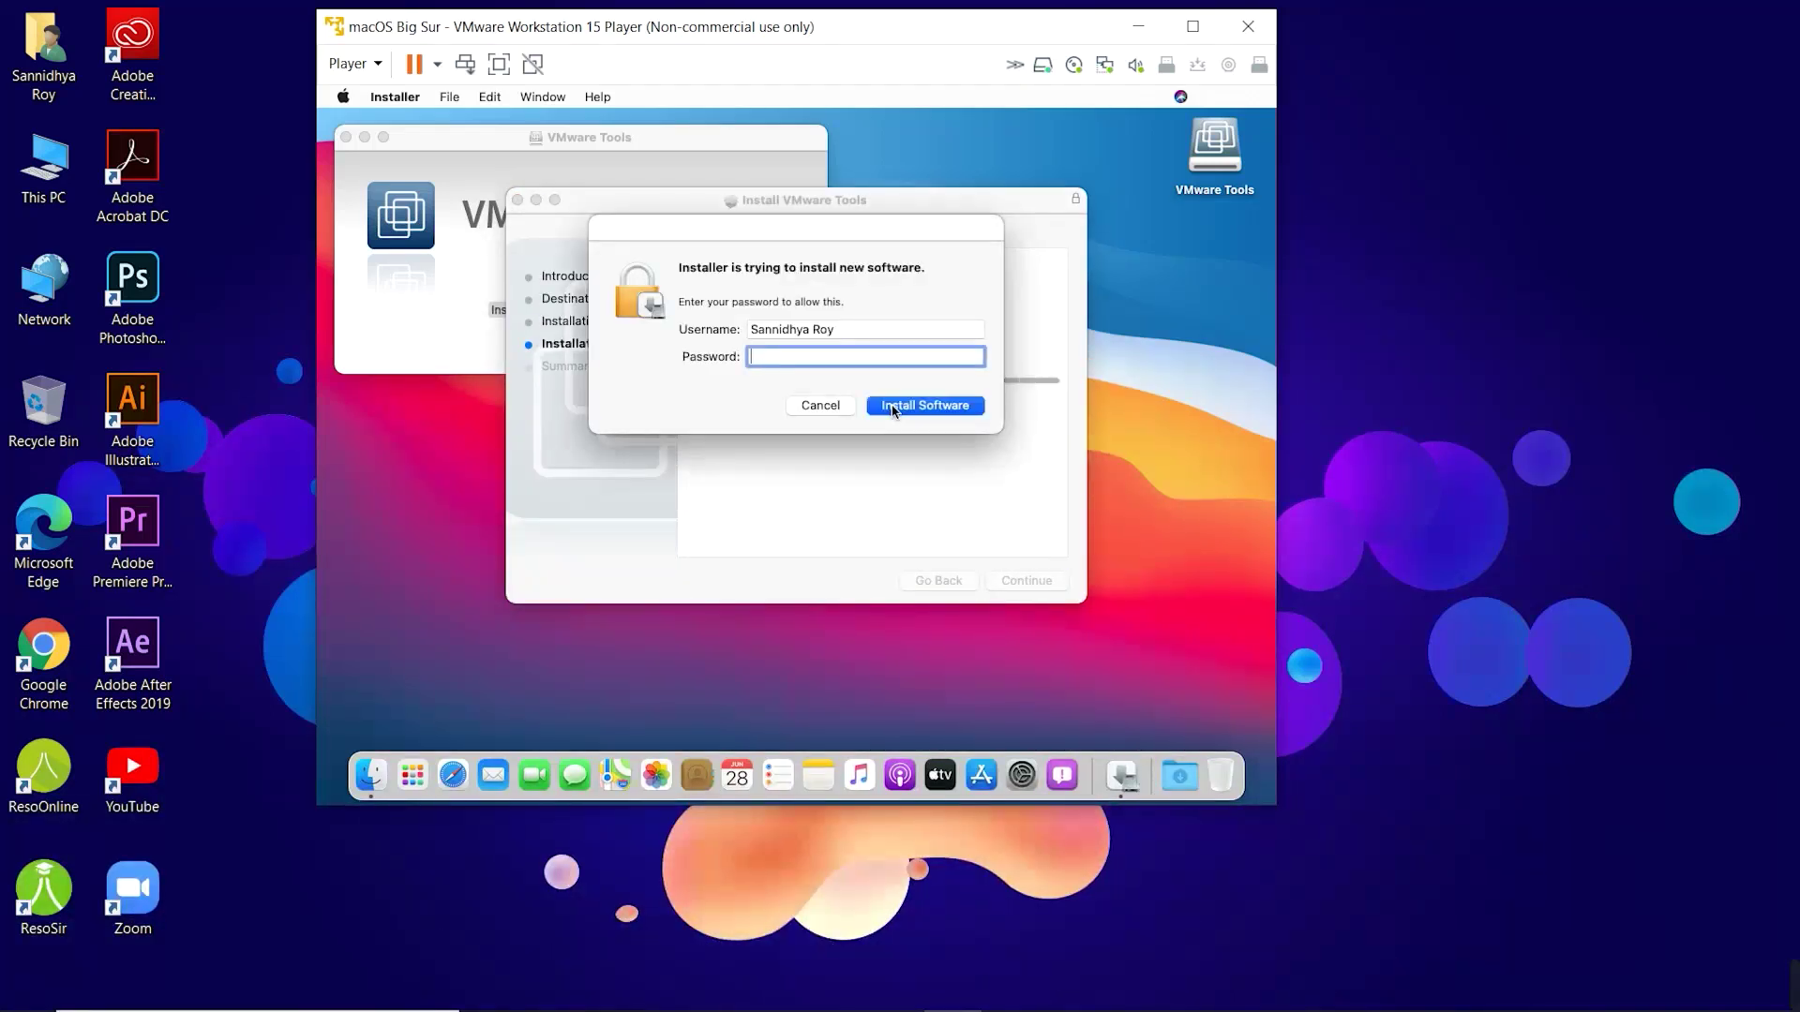
{"action": "type", "text": "***************"}
{"action": "left_click", "coordinate": [891, 405]}
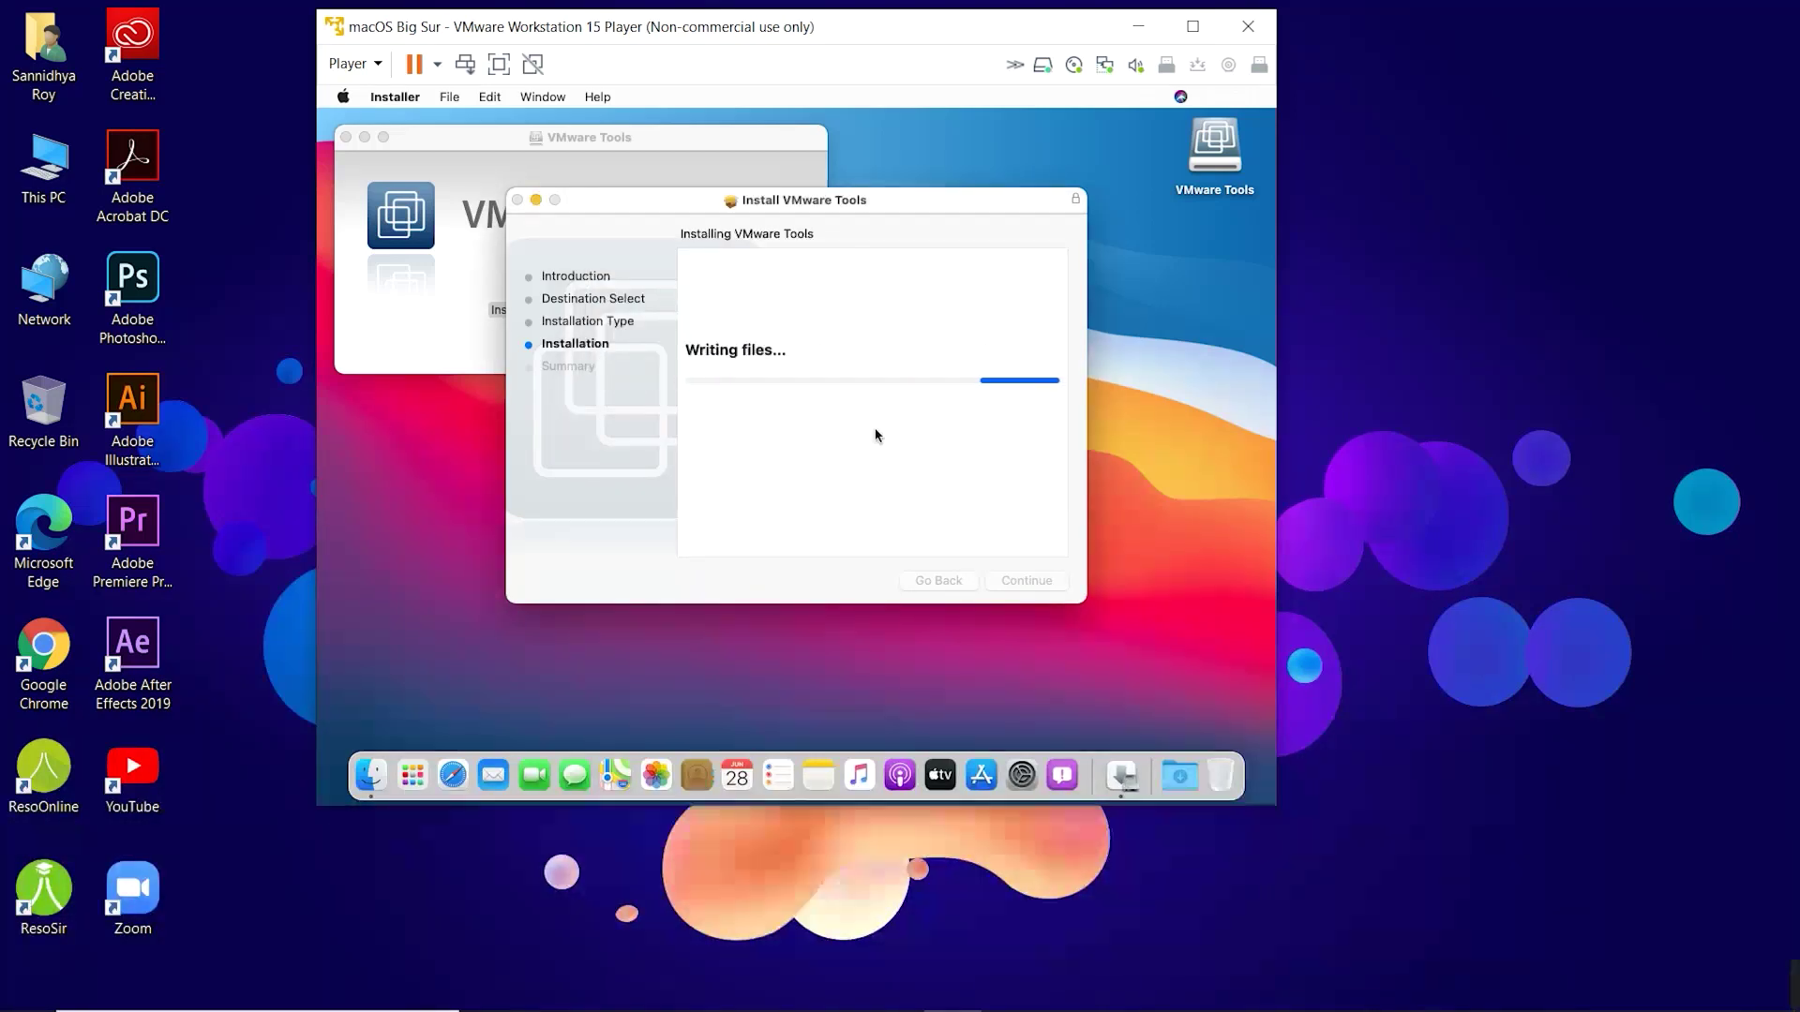
{"action": "left_click", "coordinate": [346, 139]}
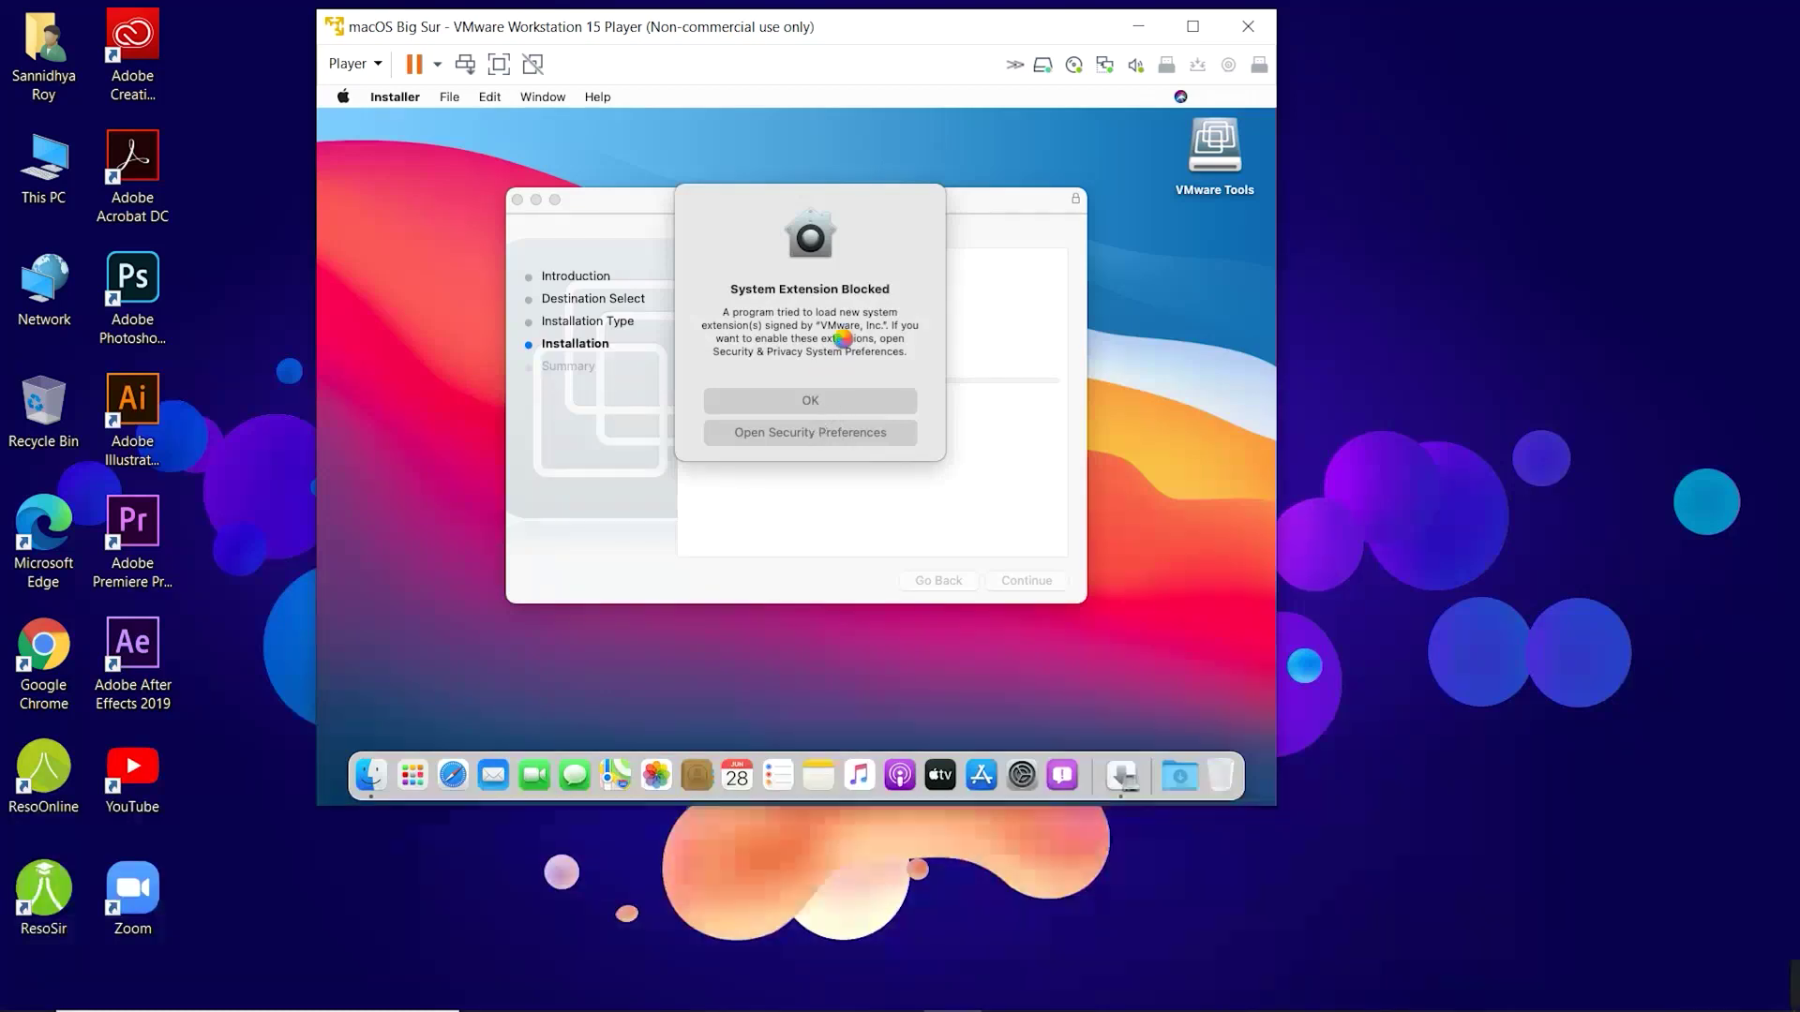
Open the Security & Privacy preferences from the blocked-extension alert and unlock them with the account password
{"action": "left_click", "coordinate": [841, 432]}
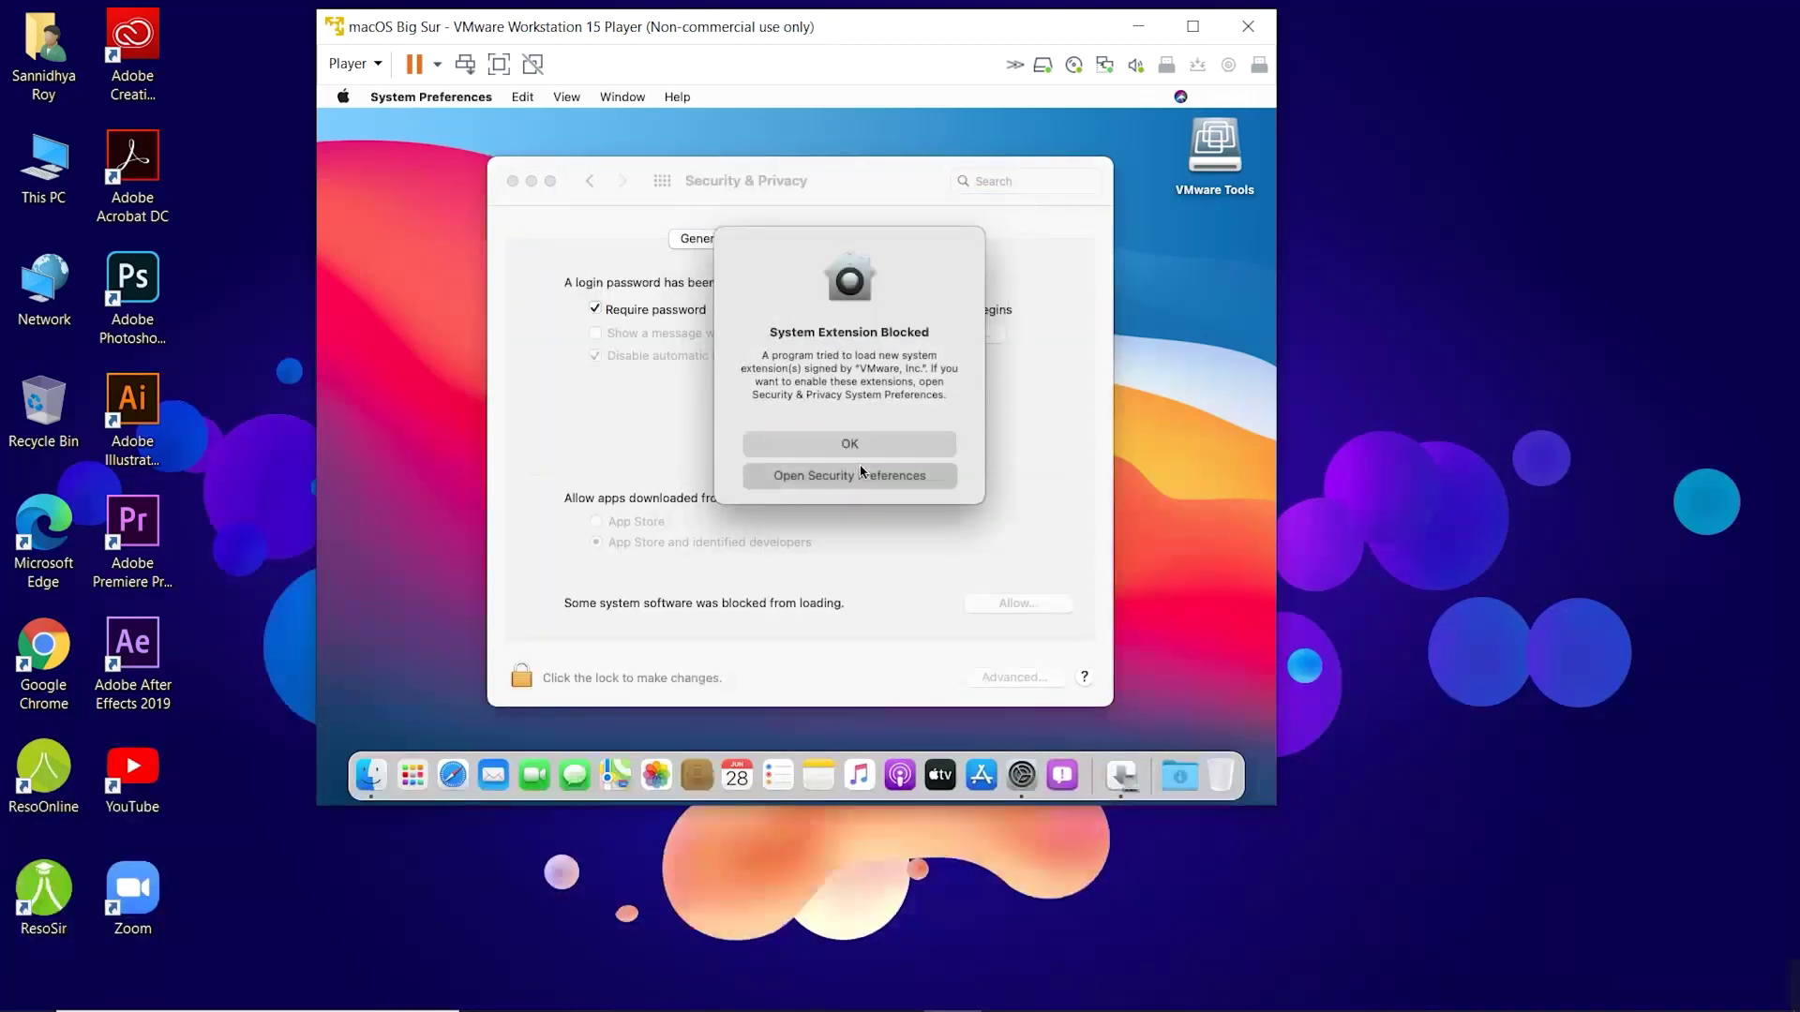
{"action": "left_click", "coordinate": [860, 470]}
{"action": "left_click", "coordinate": [523, 675]}
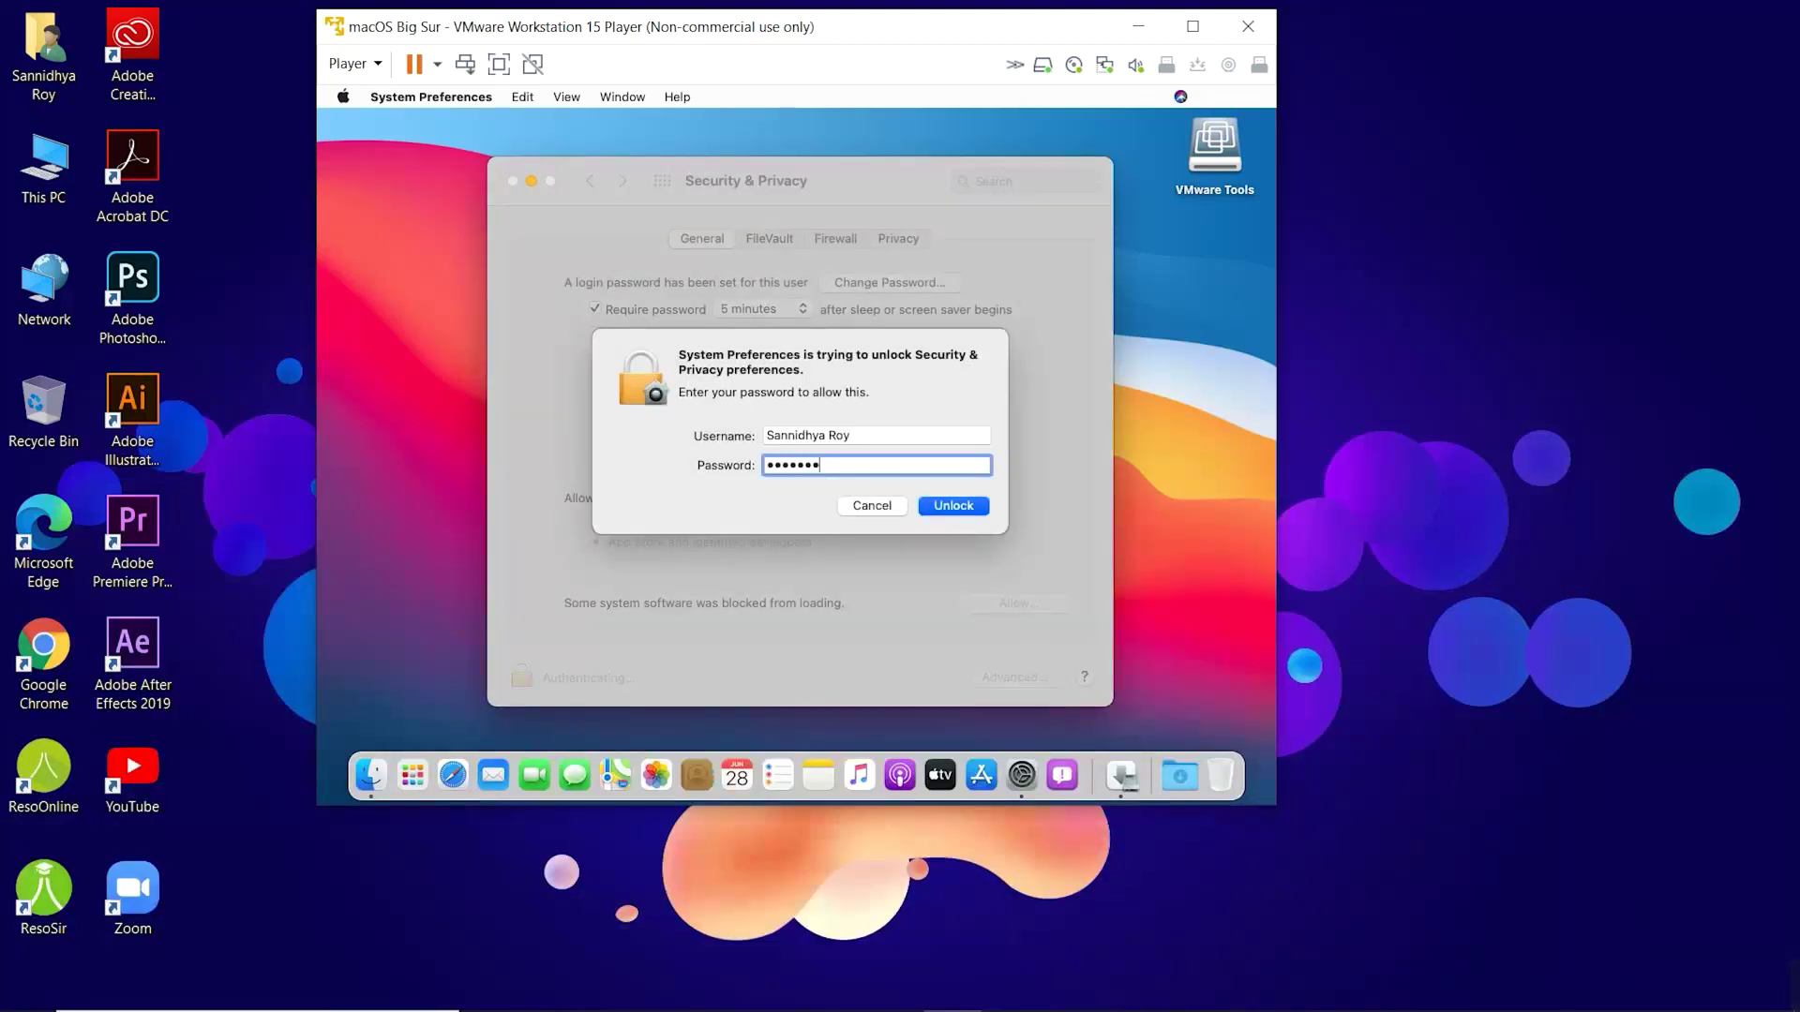
{"action": "key", "text": "Return"}
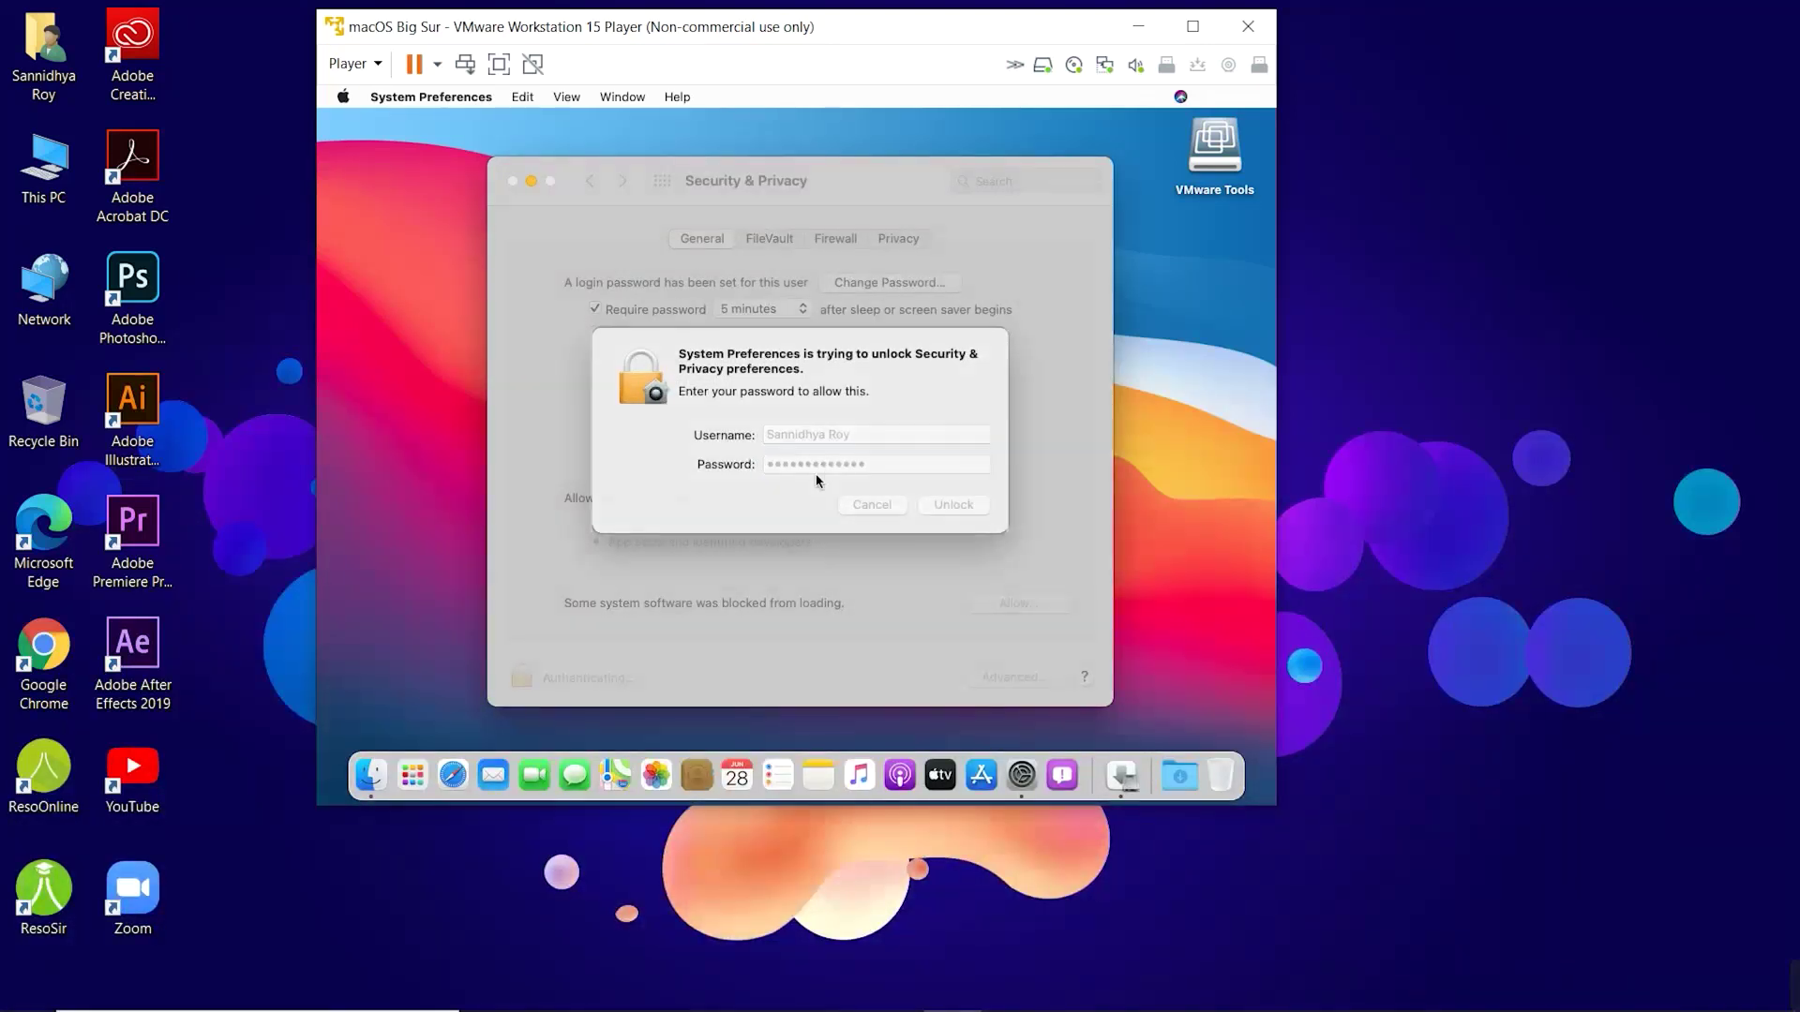
Allow the blocked system software from all listed developers, including VMware, Inc., postpone the restart and close Security & Privacy
{"action": "left_click", "coordinate": [1017, 603]}
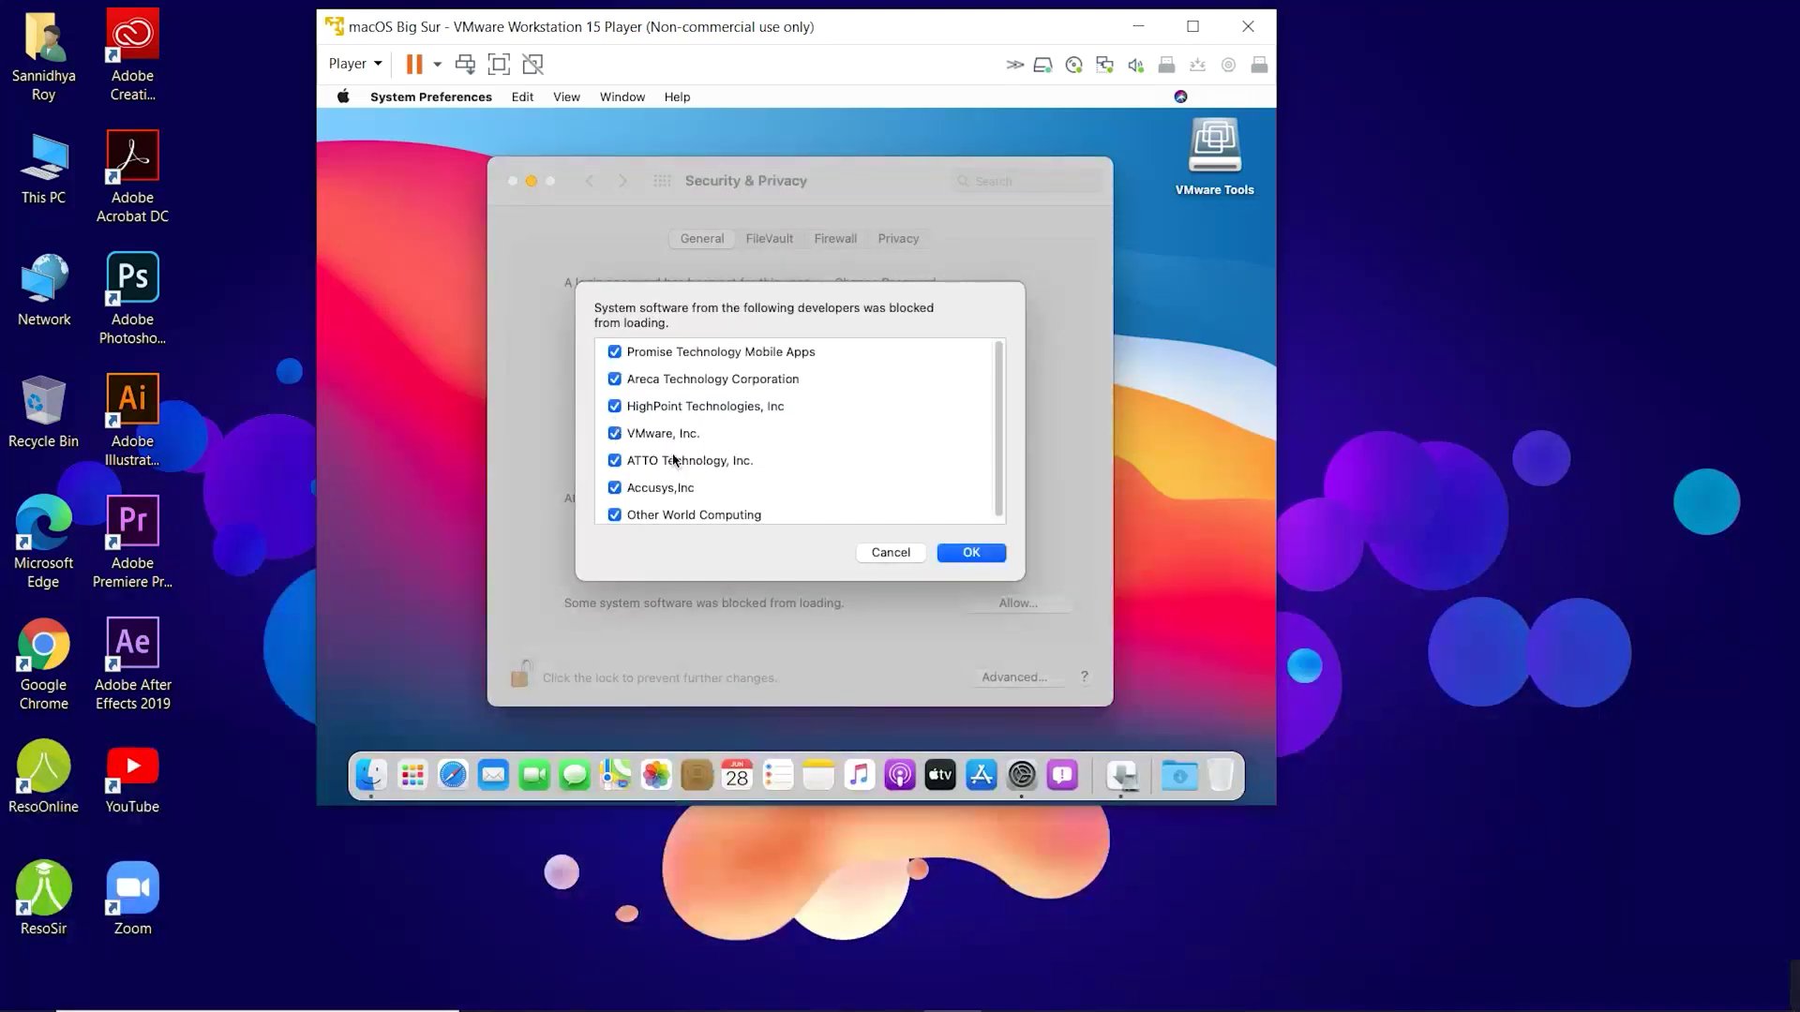
{"action": "left_click", "coordinate": [990, 556]}
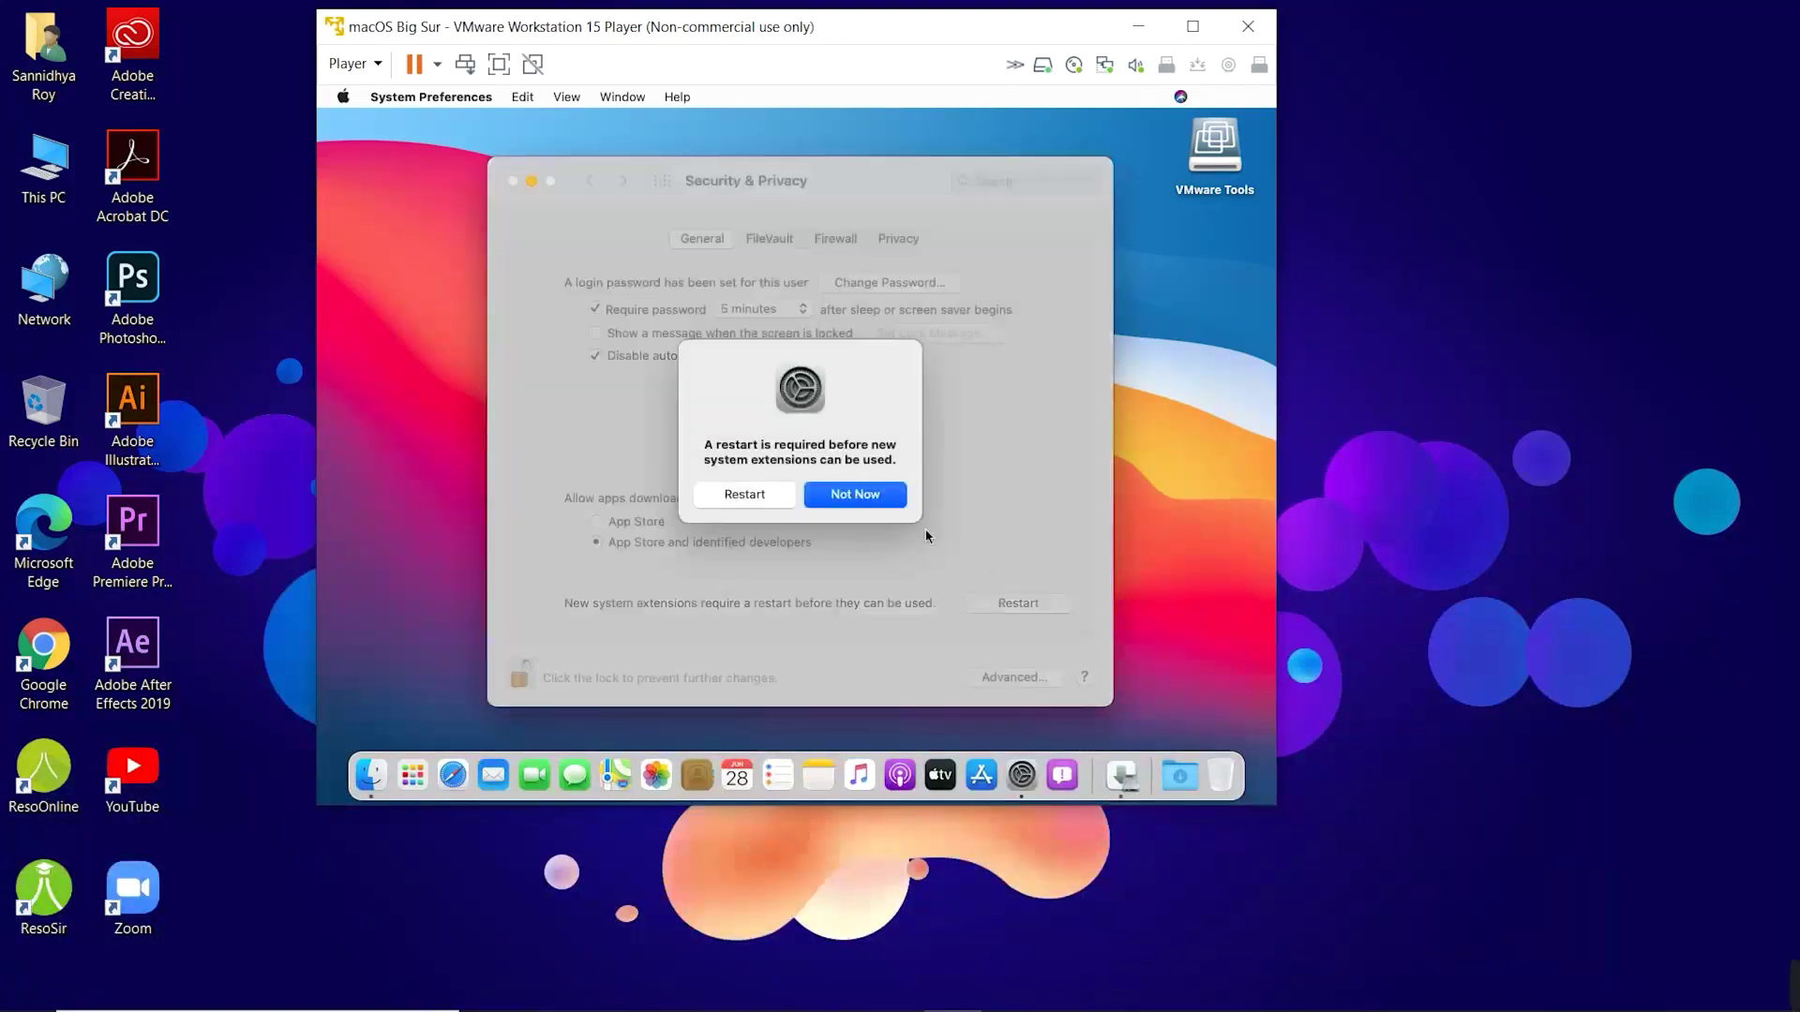
{"action": "left_click", "coordinate": [856, 494]}
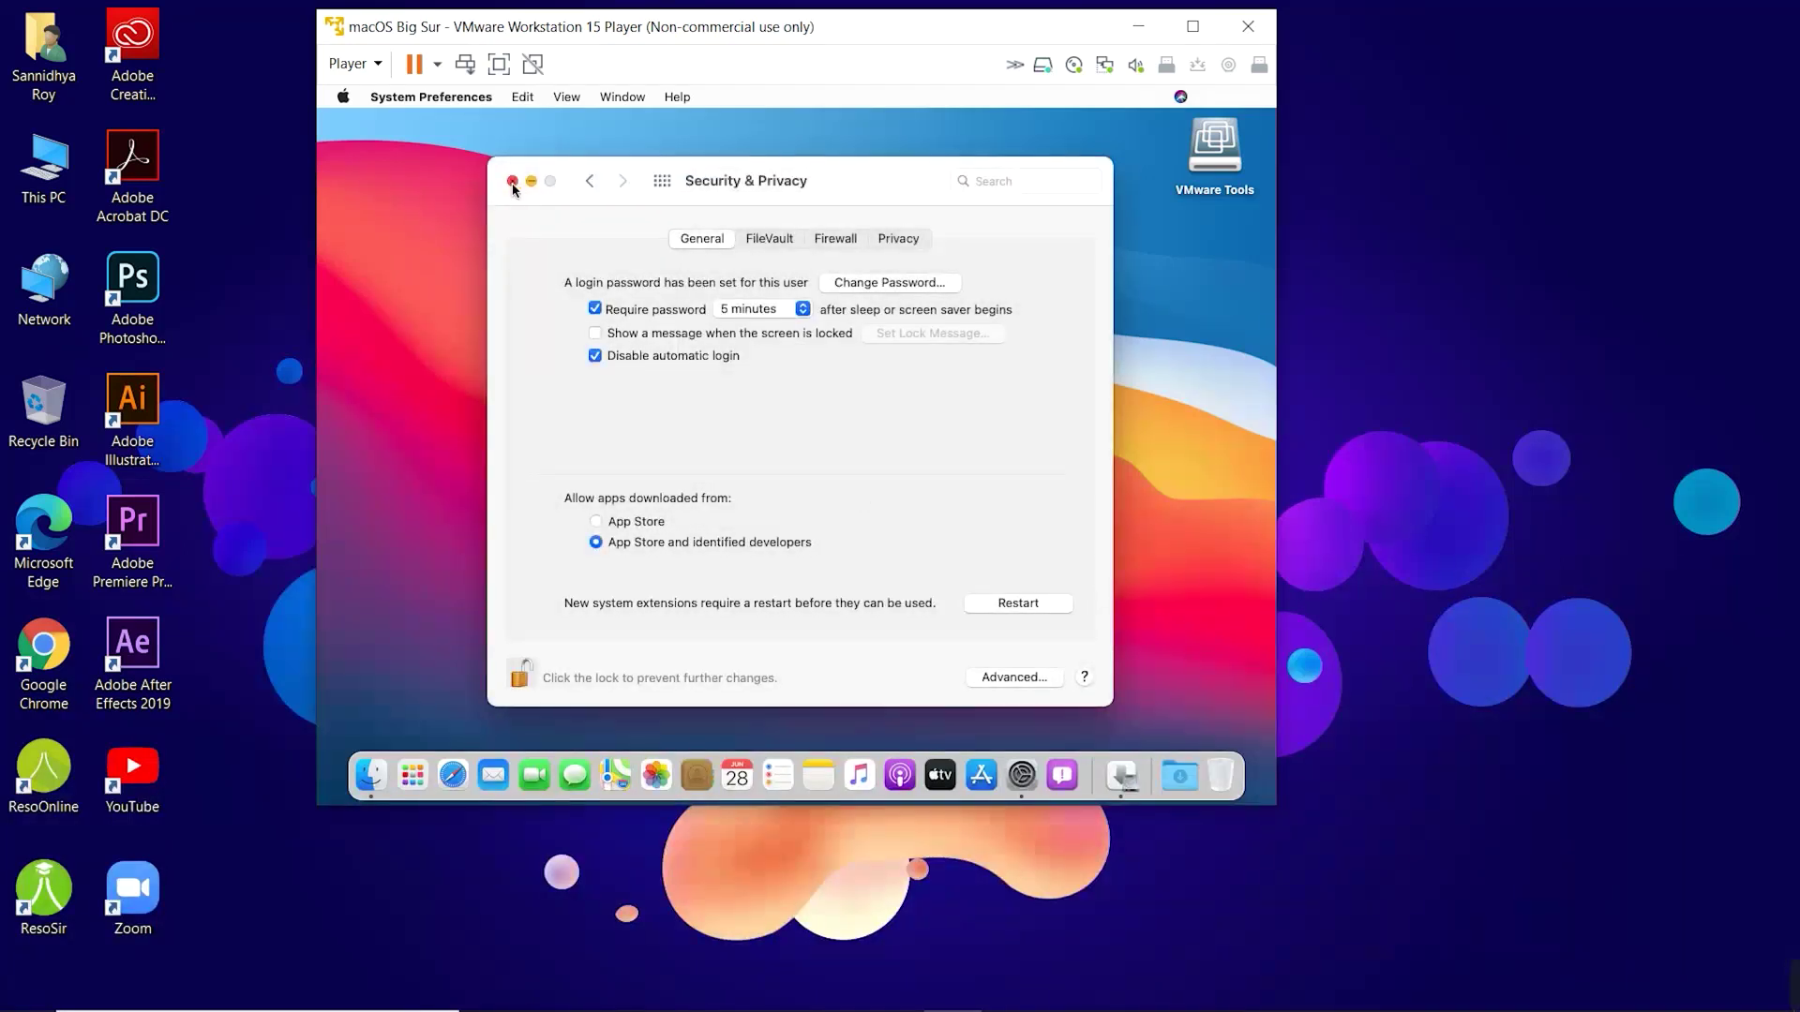
{"action": "left_click", "coordinate": [512, 183]}
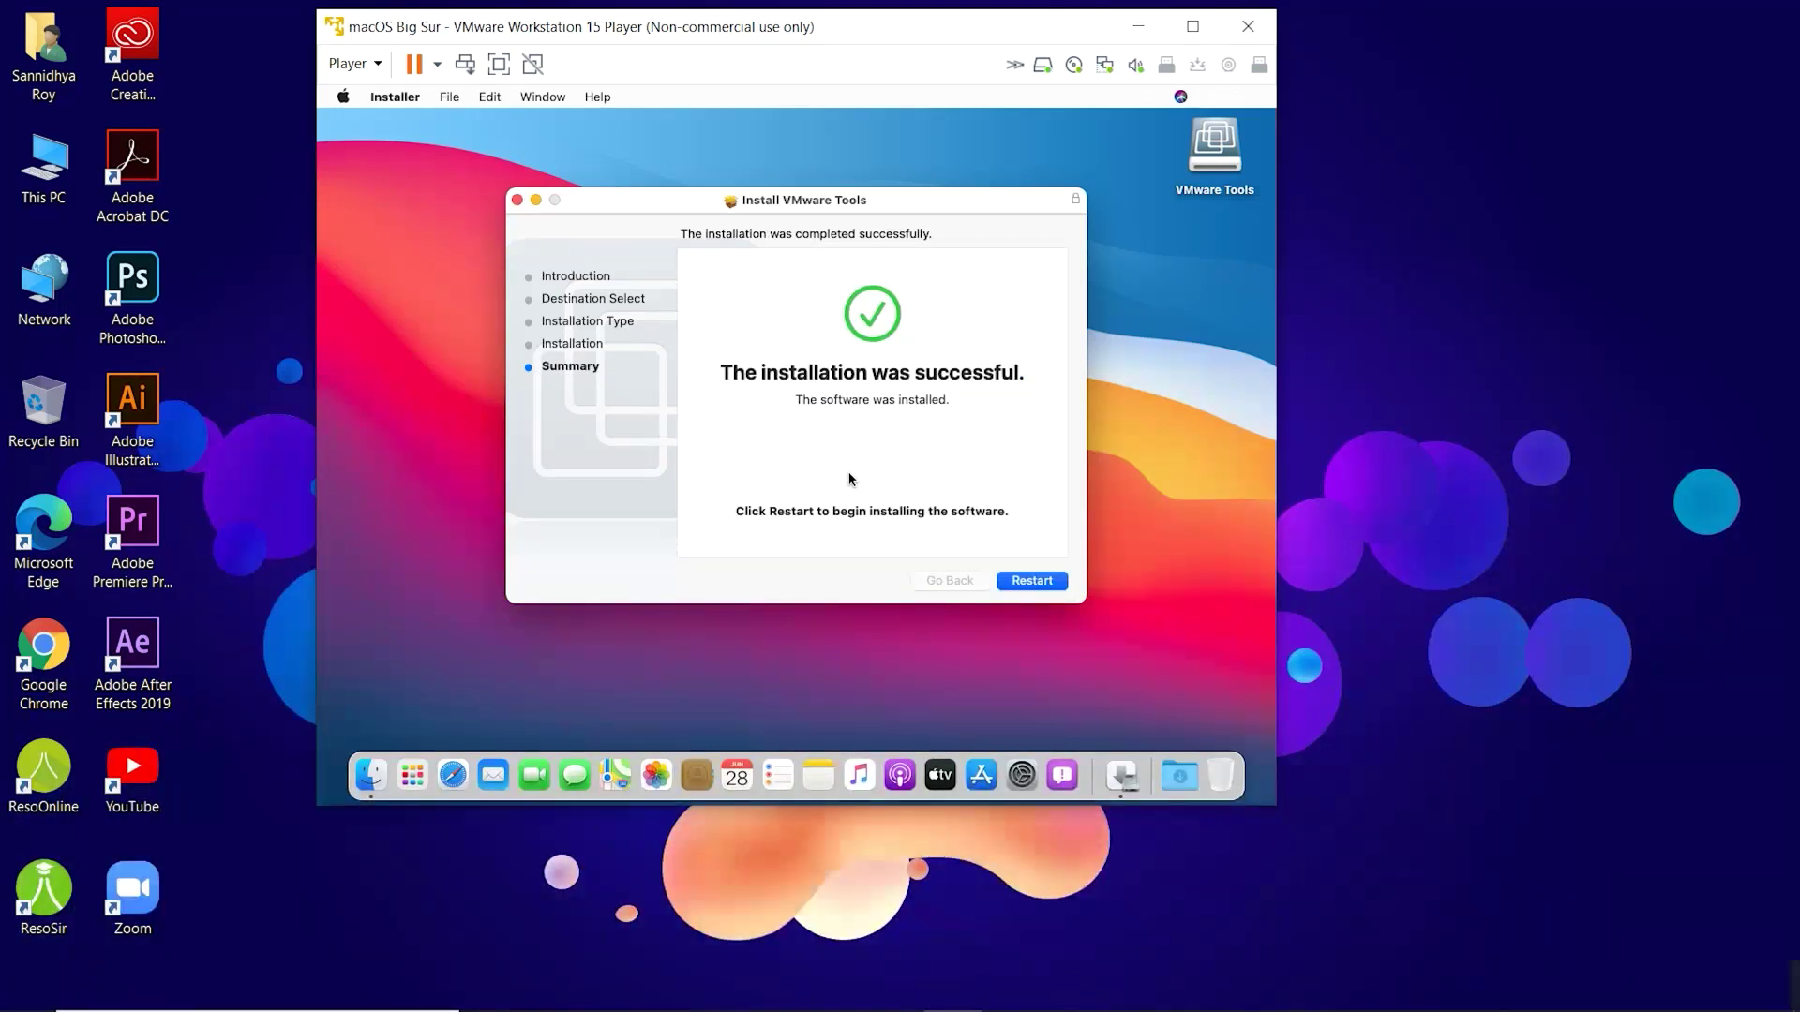
Restart macOS from the VMware Tools installer's summary page and sign back in to the desktop
{"action": "left_click", "coordinate": [1031, 581]}
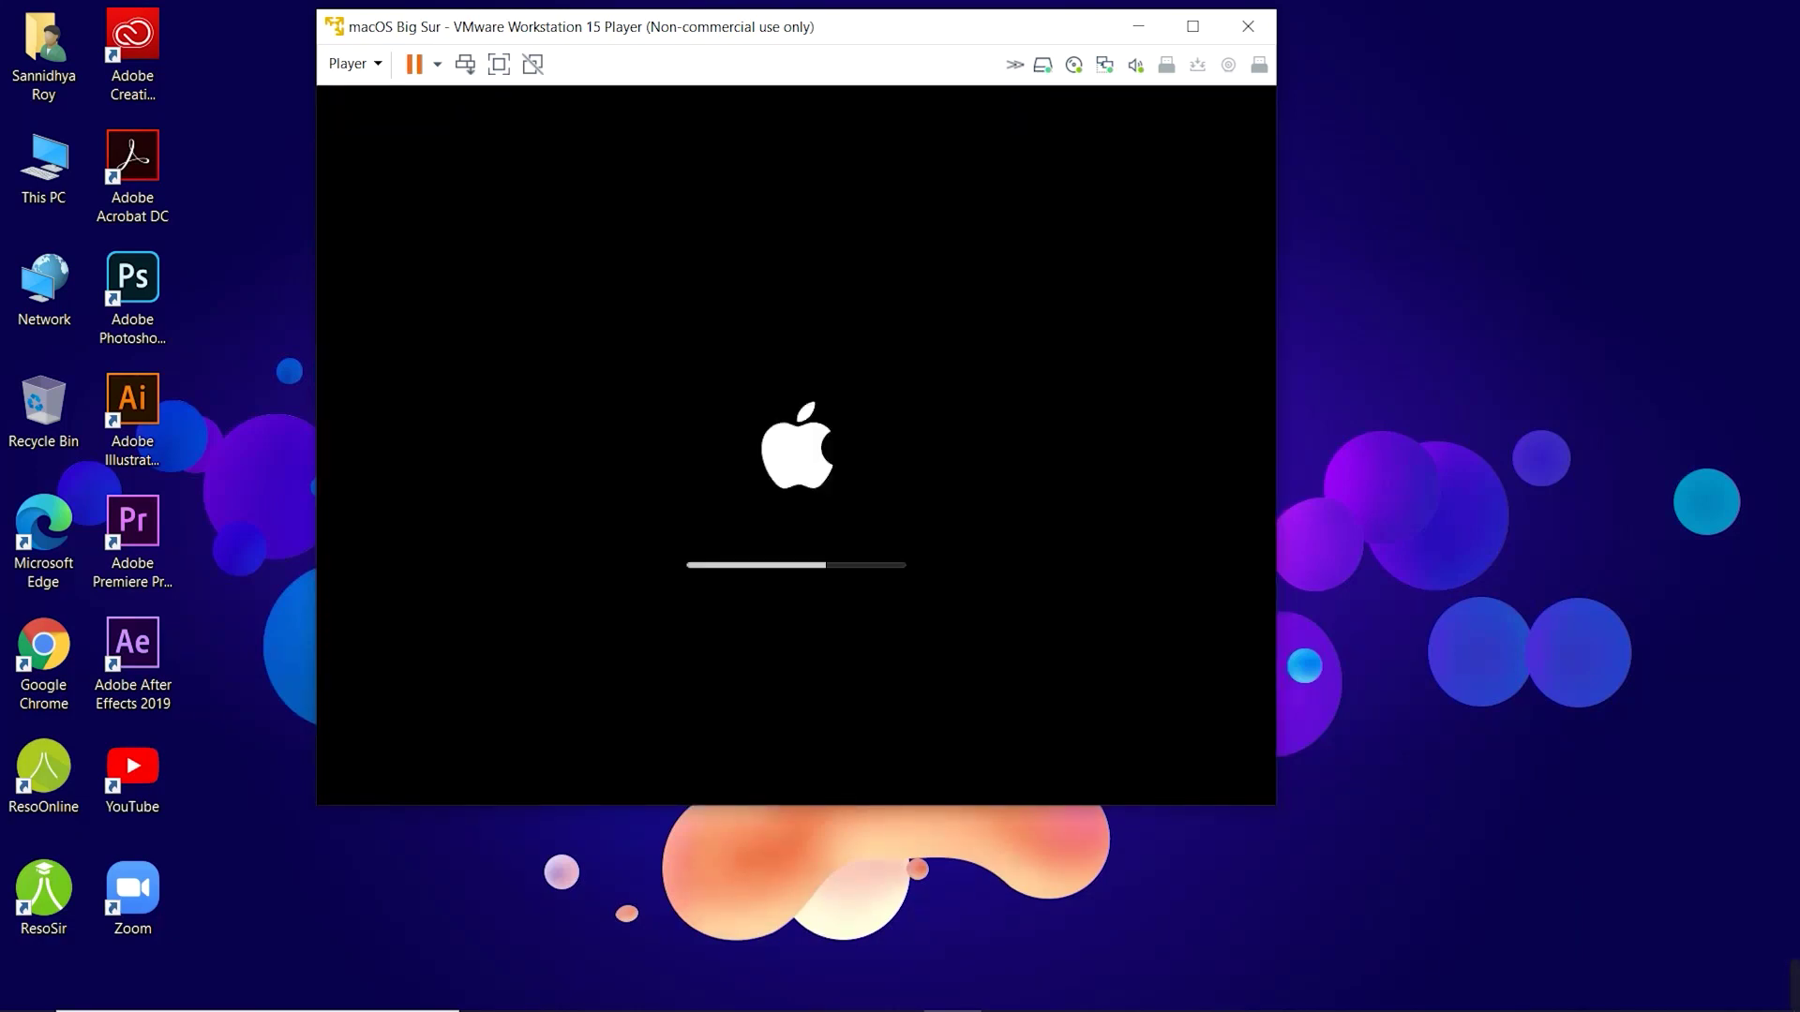
{"action": "left_click_drag", "start_coordinate": [851, 26], "coordinate": [962, 33]}
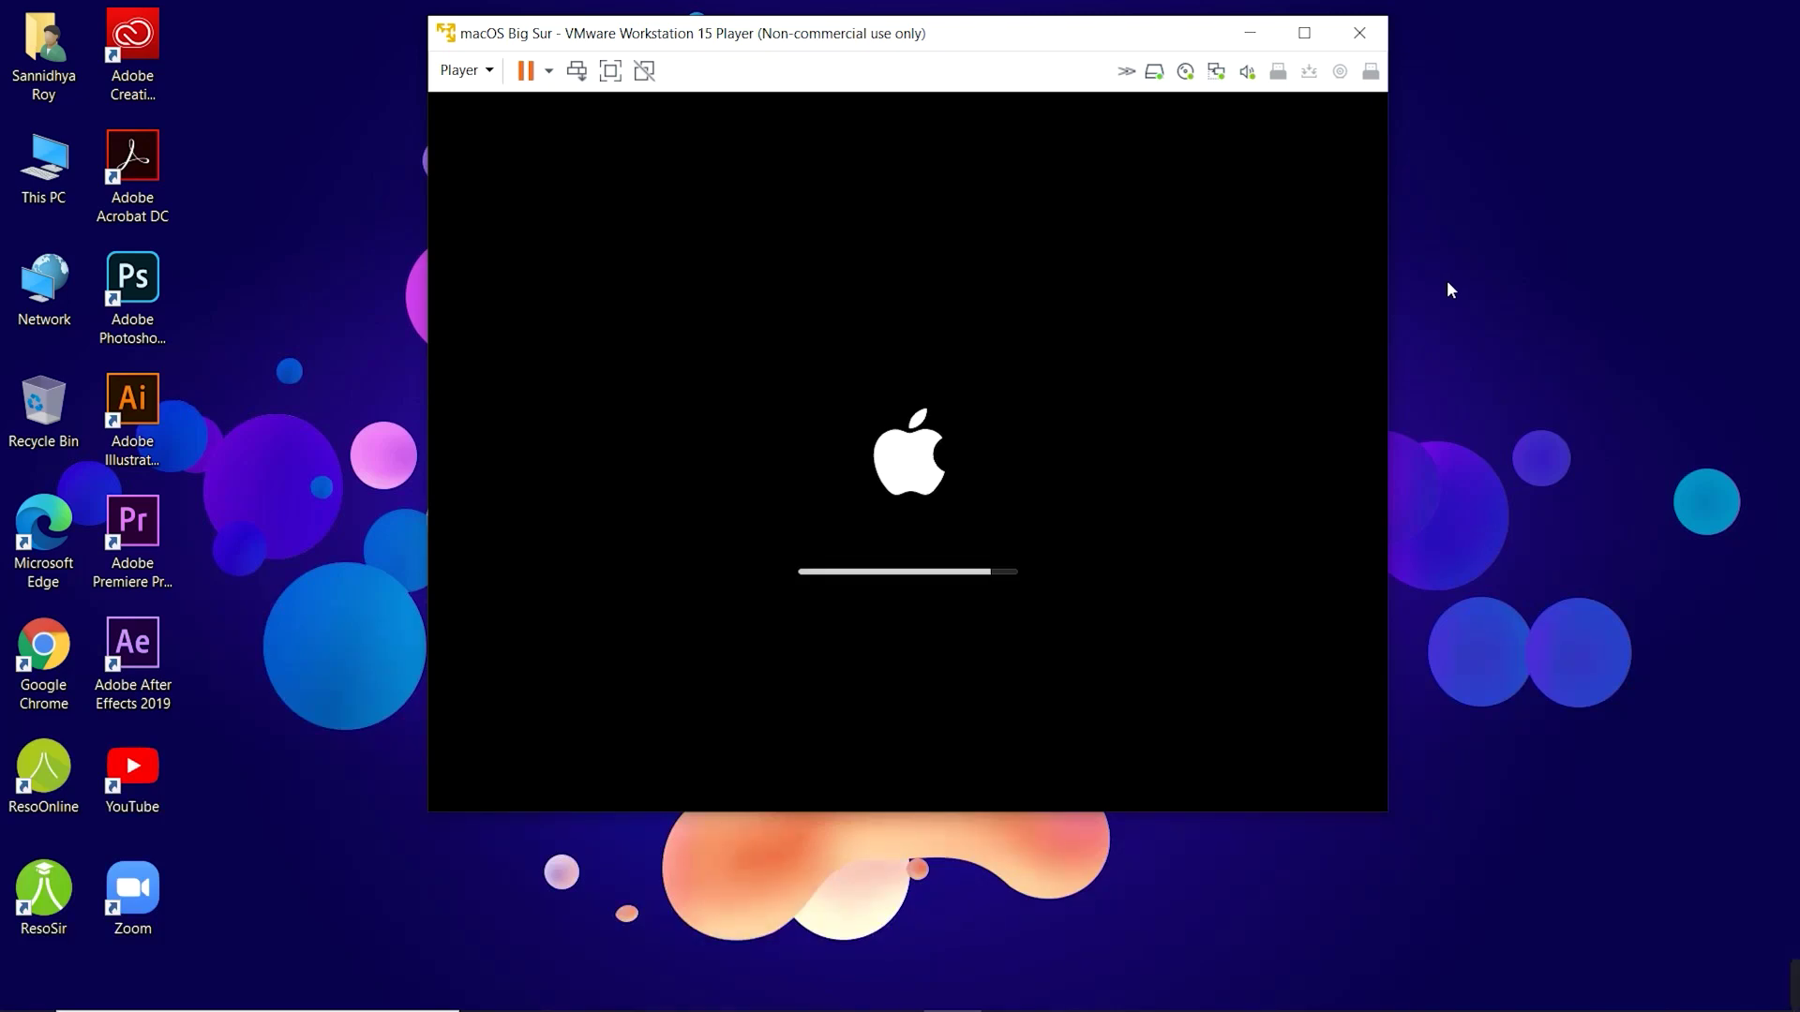
{"action": "key", "text": "Return"}
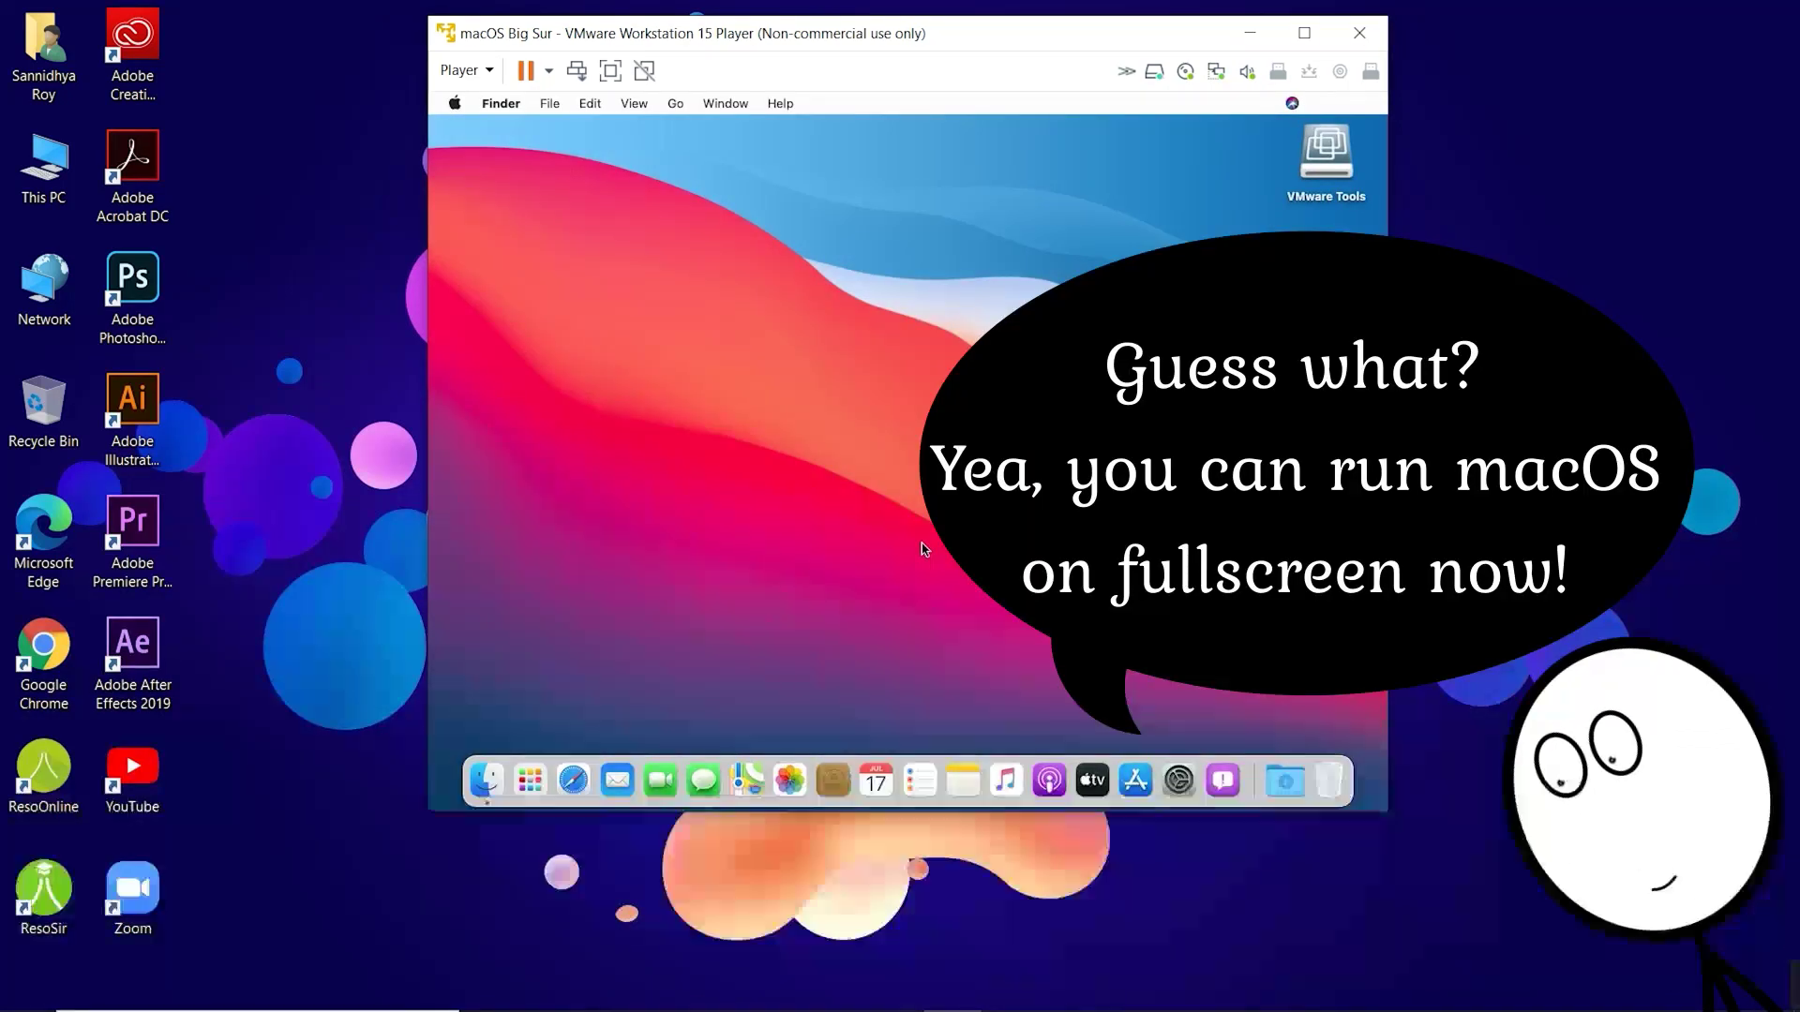
Switch the virtual machine to full screen and eject the VMware Tools disc from the macOS desktop
{"action": "left_click", "coordinate": [614, 75]}
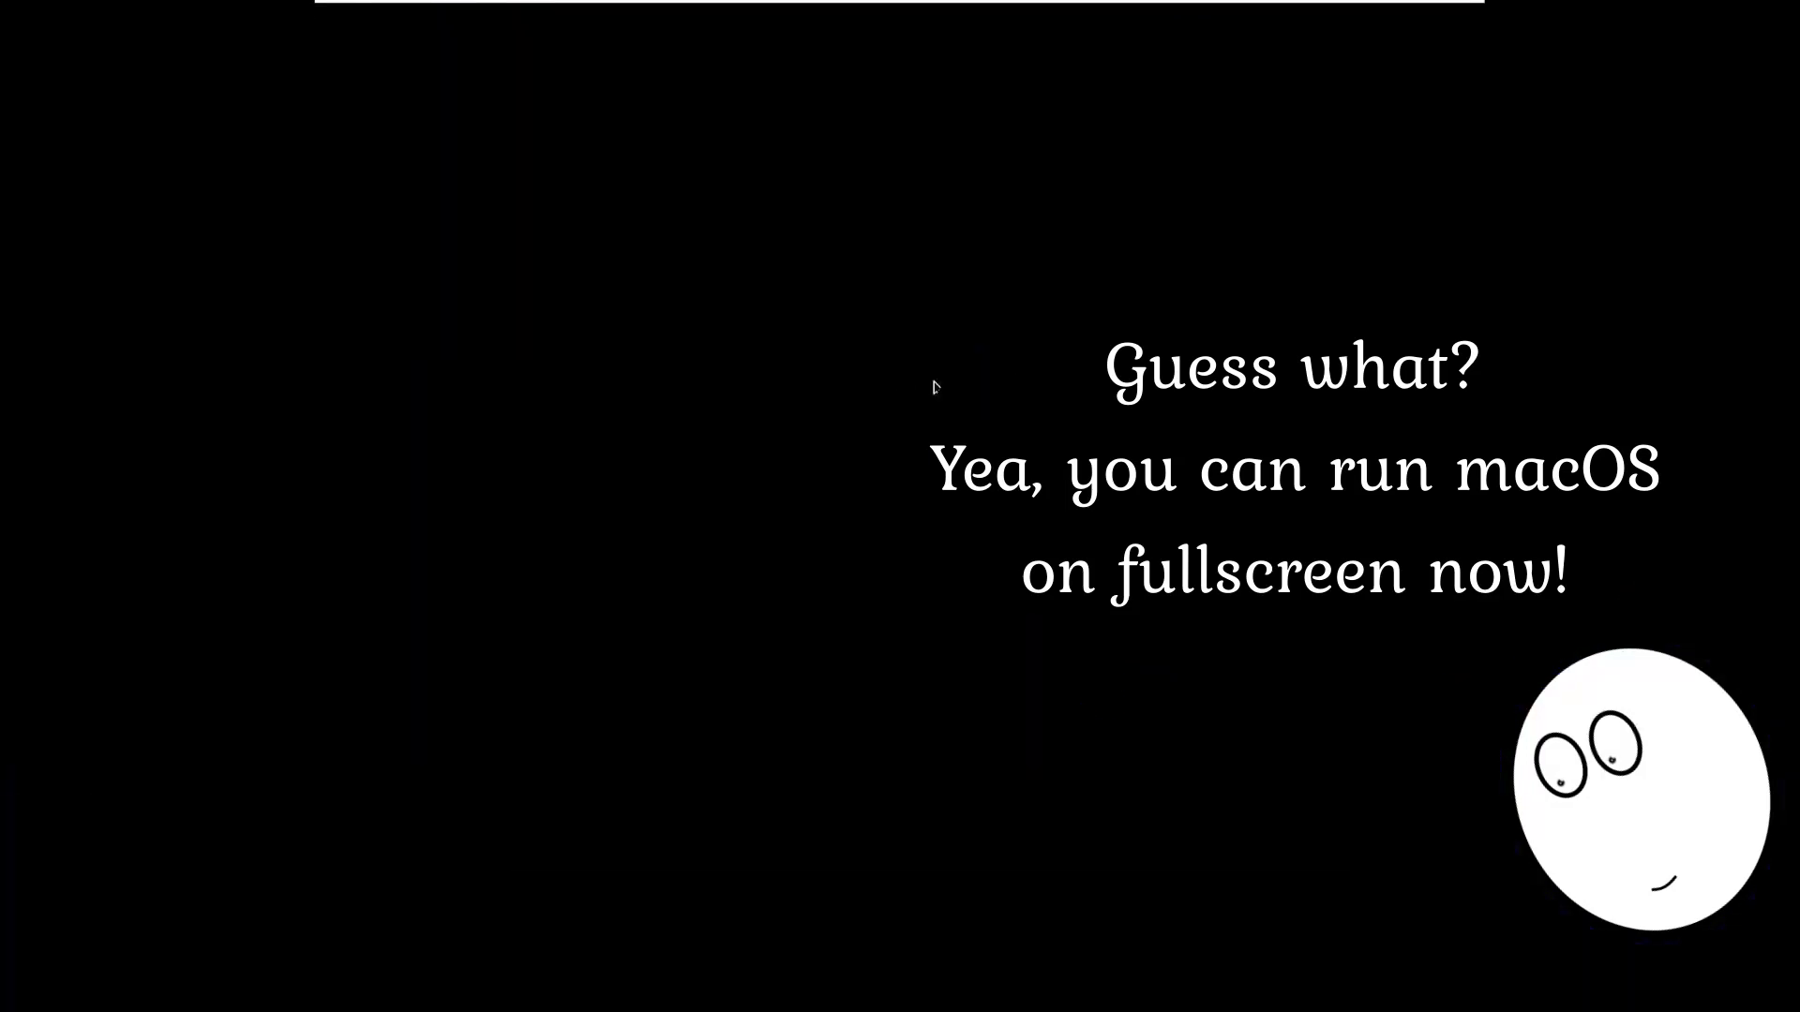
{"action": "right_click", "coordinate": [784, 370]}
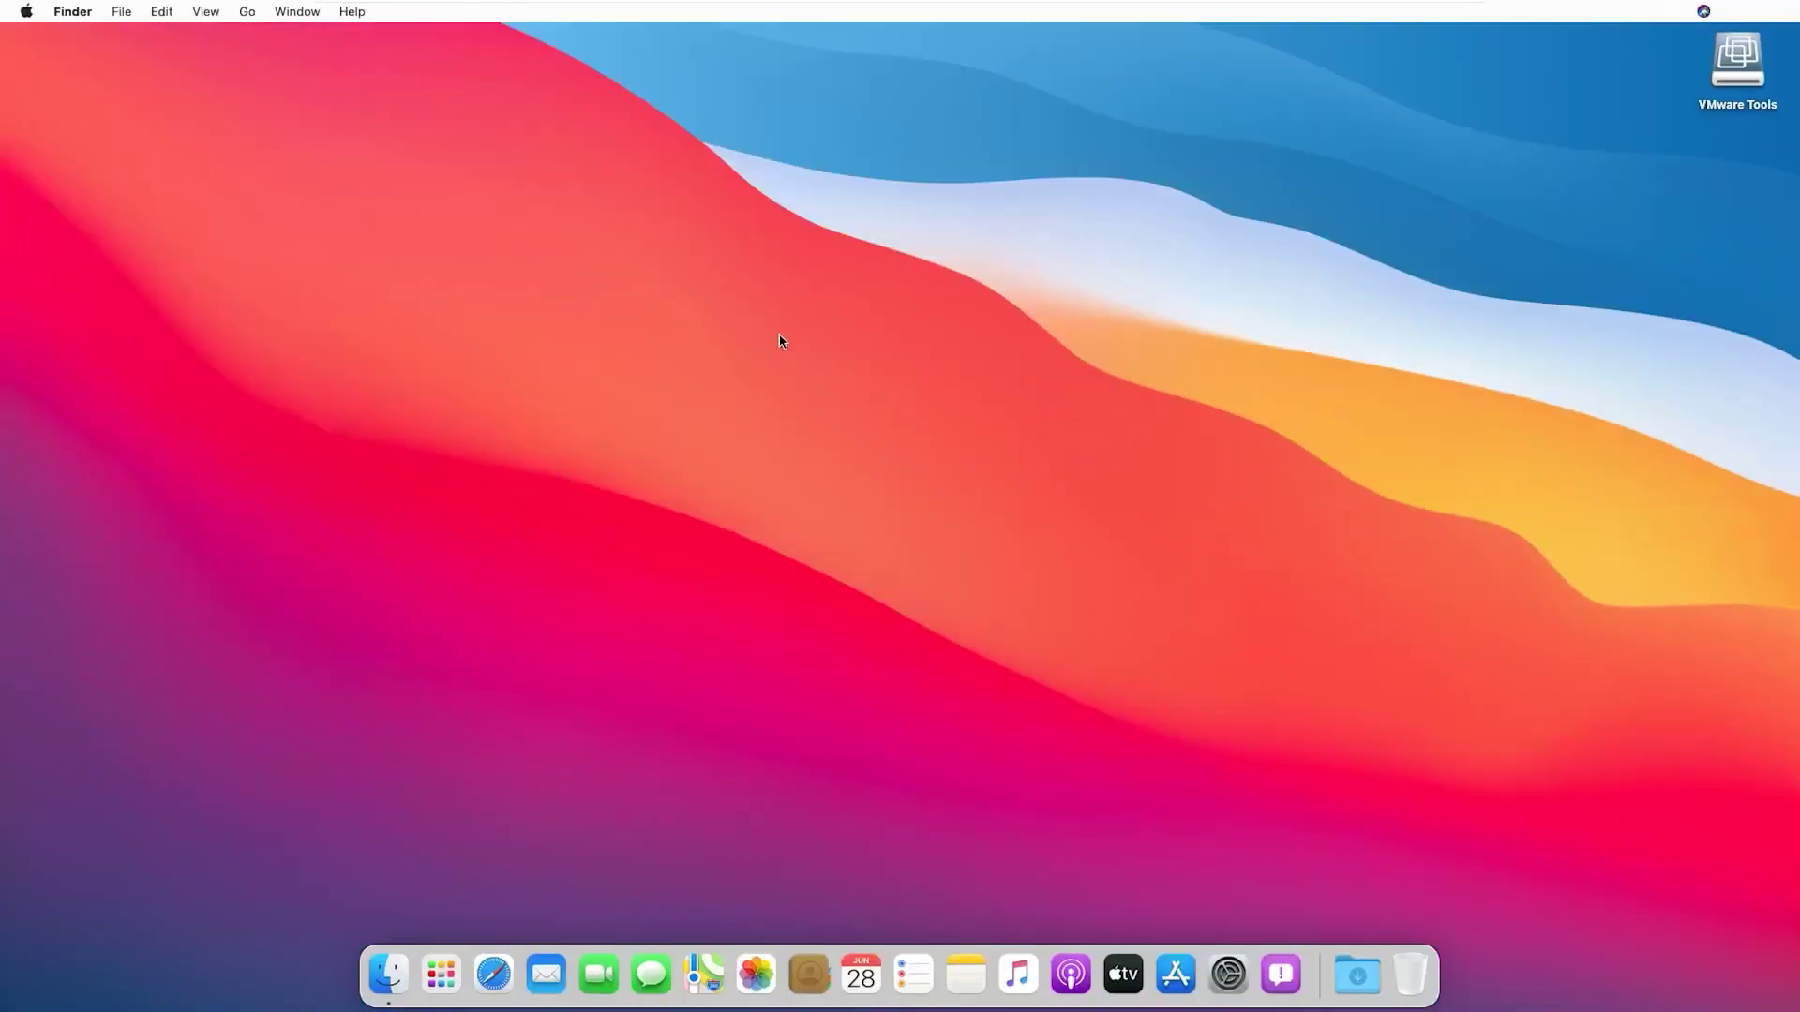
{"action": "right_click", "coordinate": [778, 330]}
{"action": "left_click", "coordinate": [873, 499]}
{"action": "right_click", "coordinate": [1746, 89]}
{"action": "left_click", "coordinate": [1650, 122]}
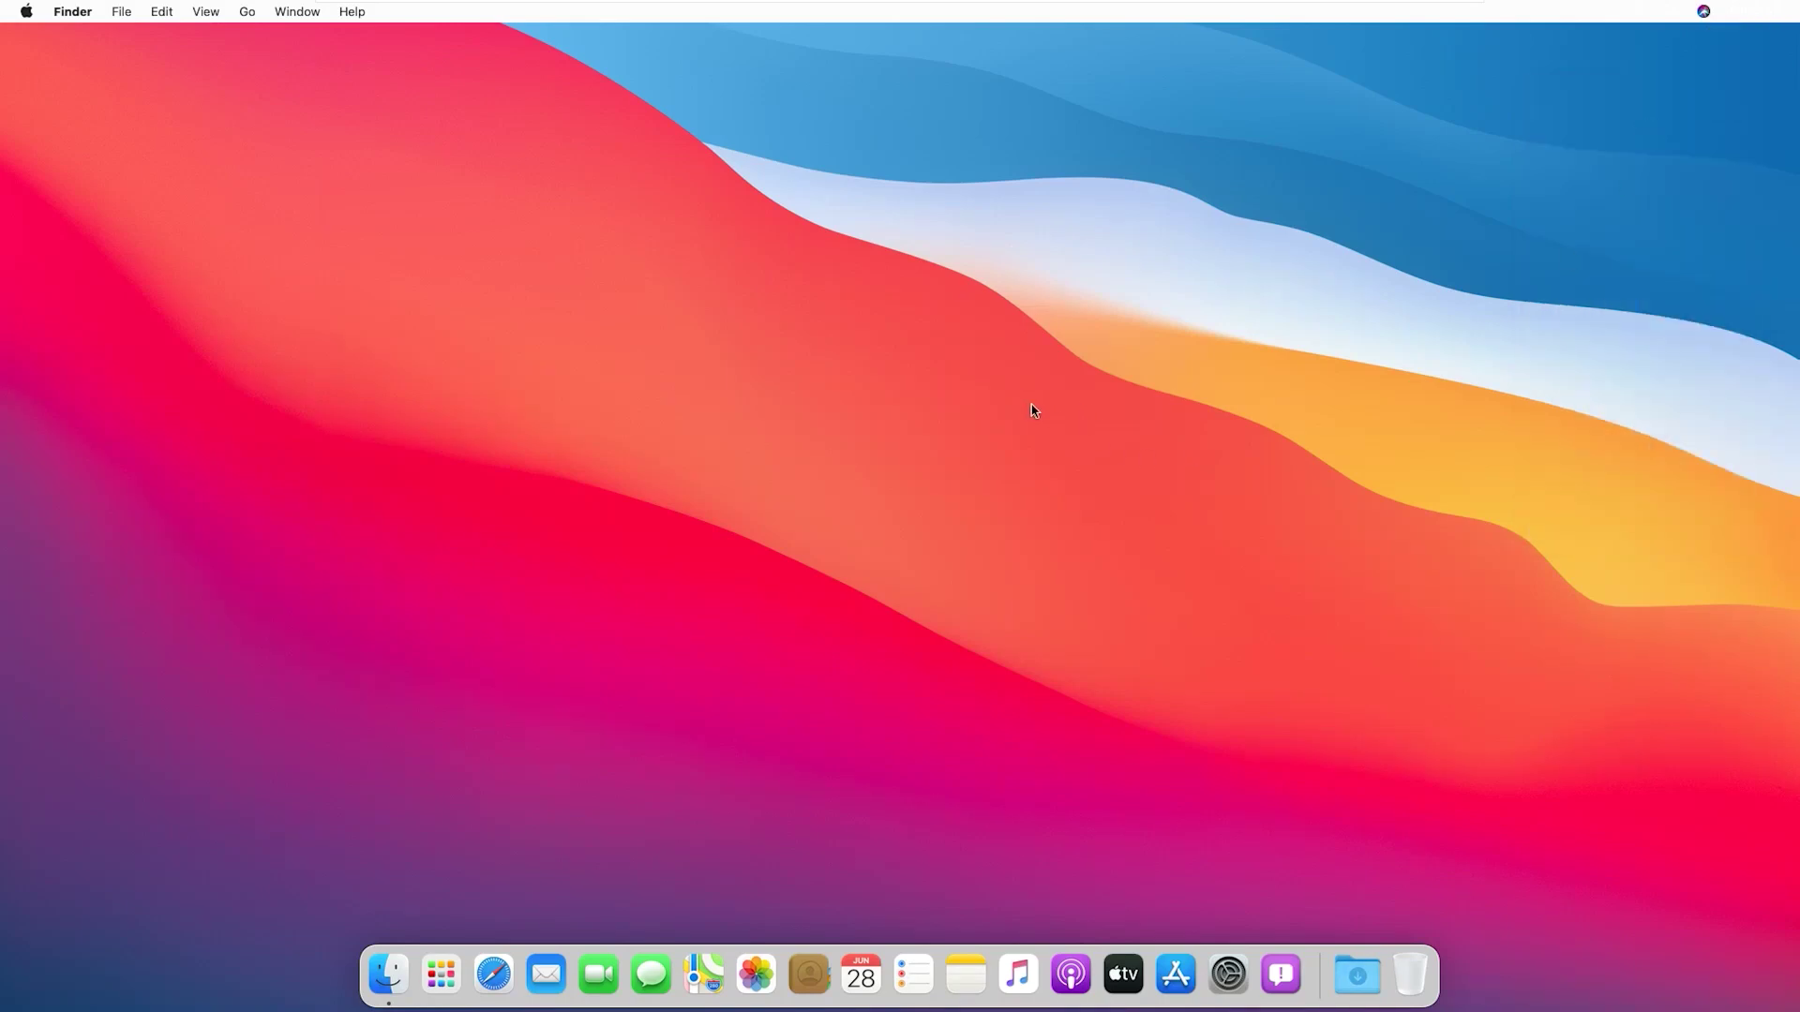
{"action": "right_click", "coordinate": [986, 375]}
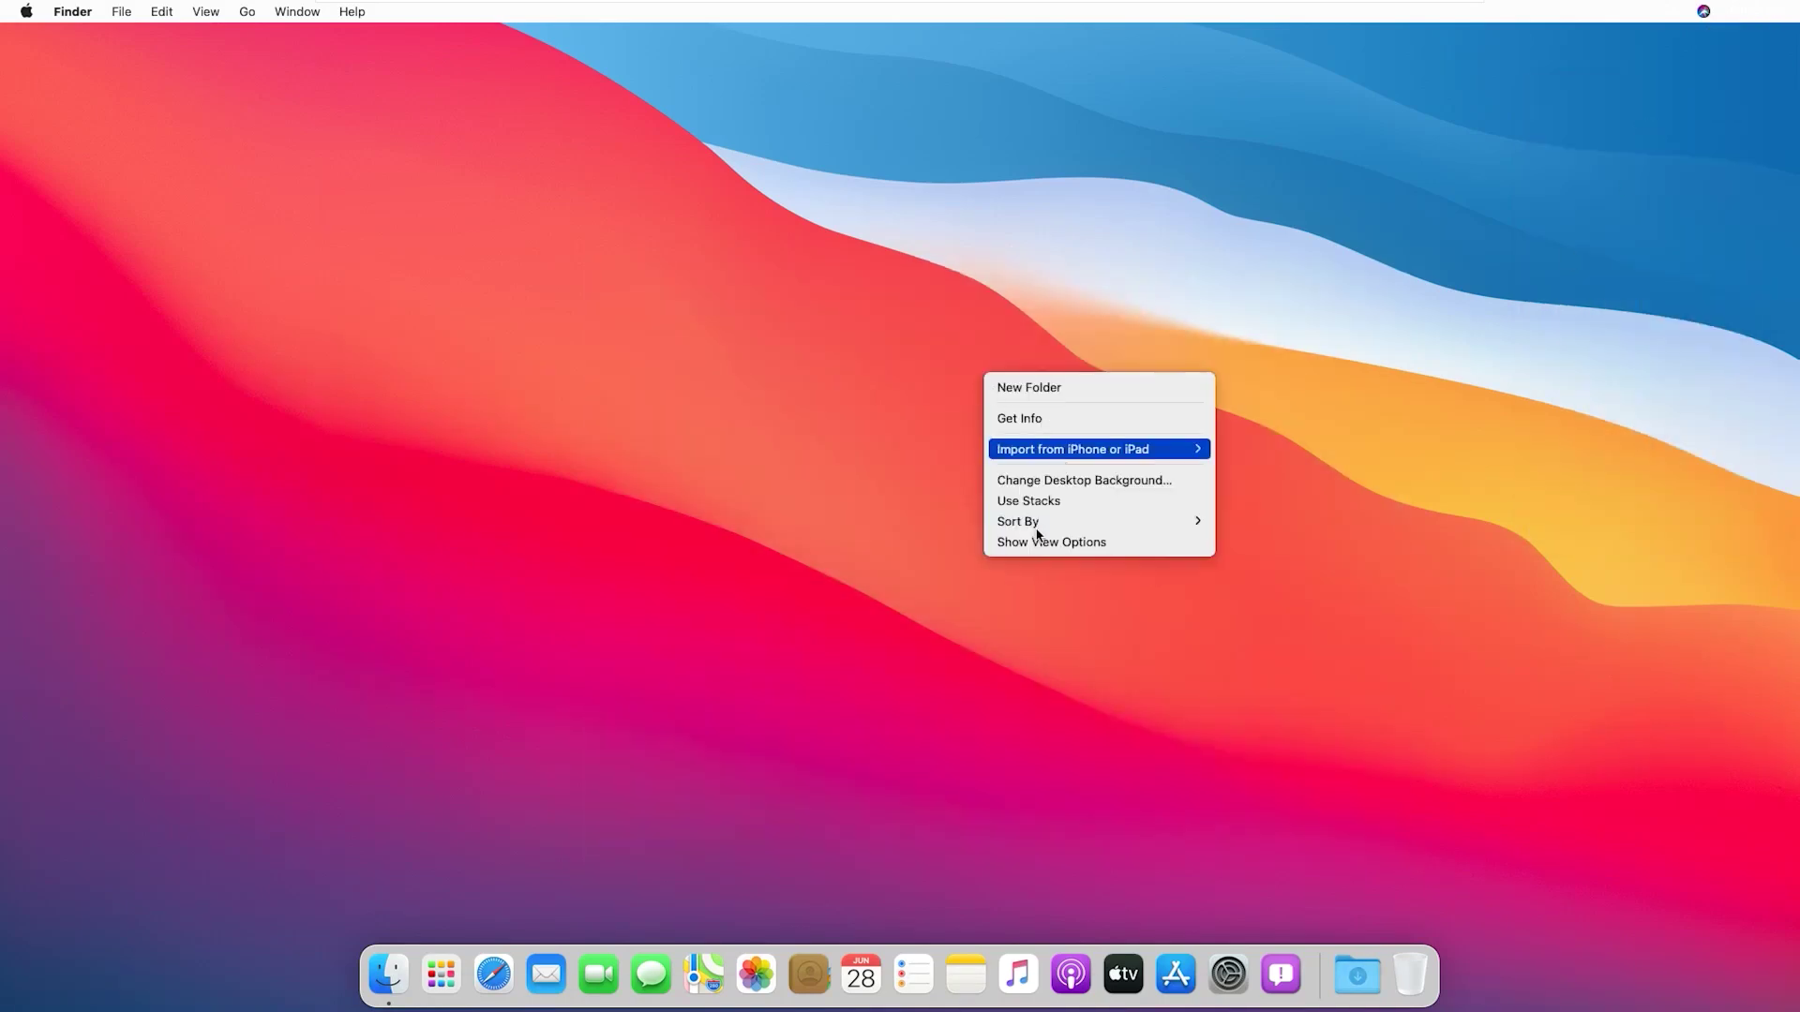
{"action": "left_click", "coordinate": [1052, 665]}
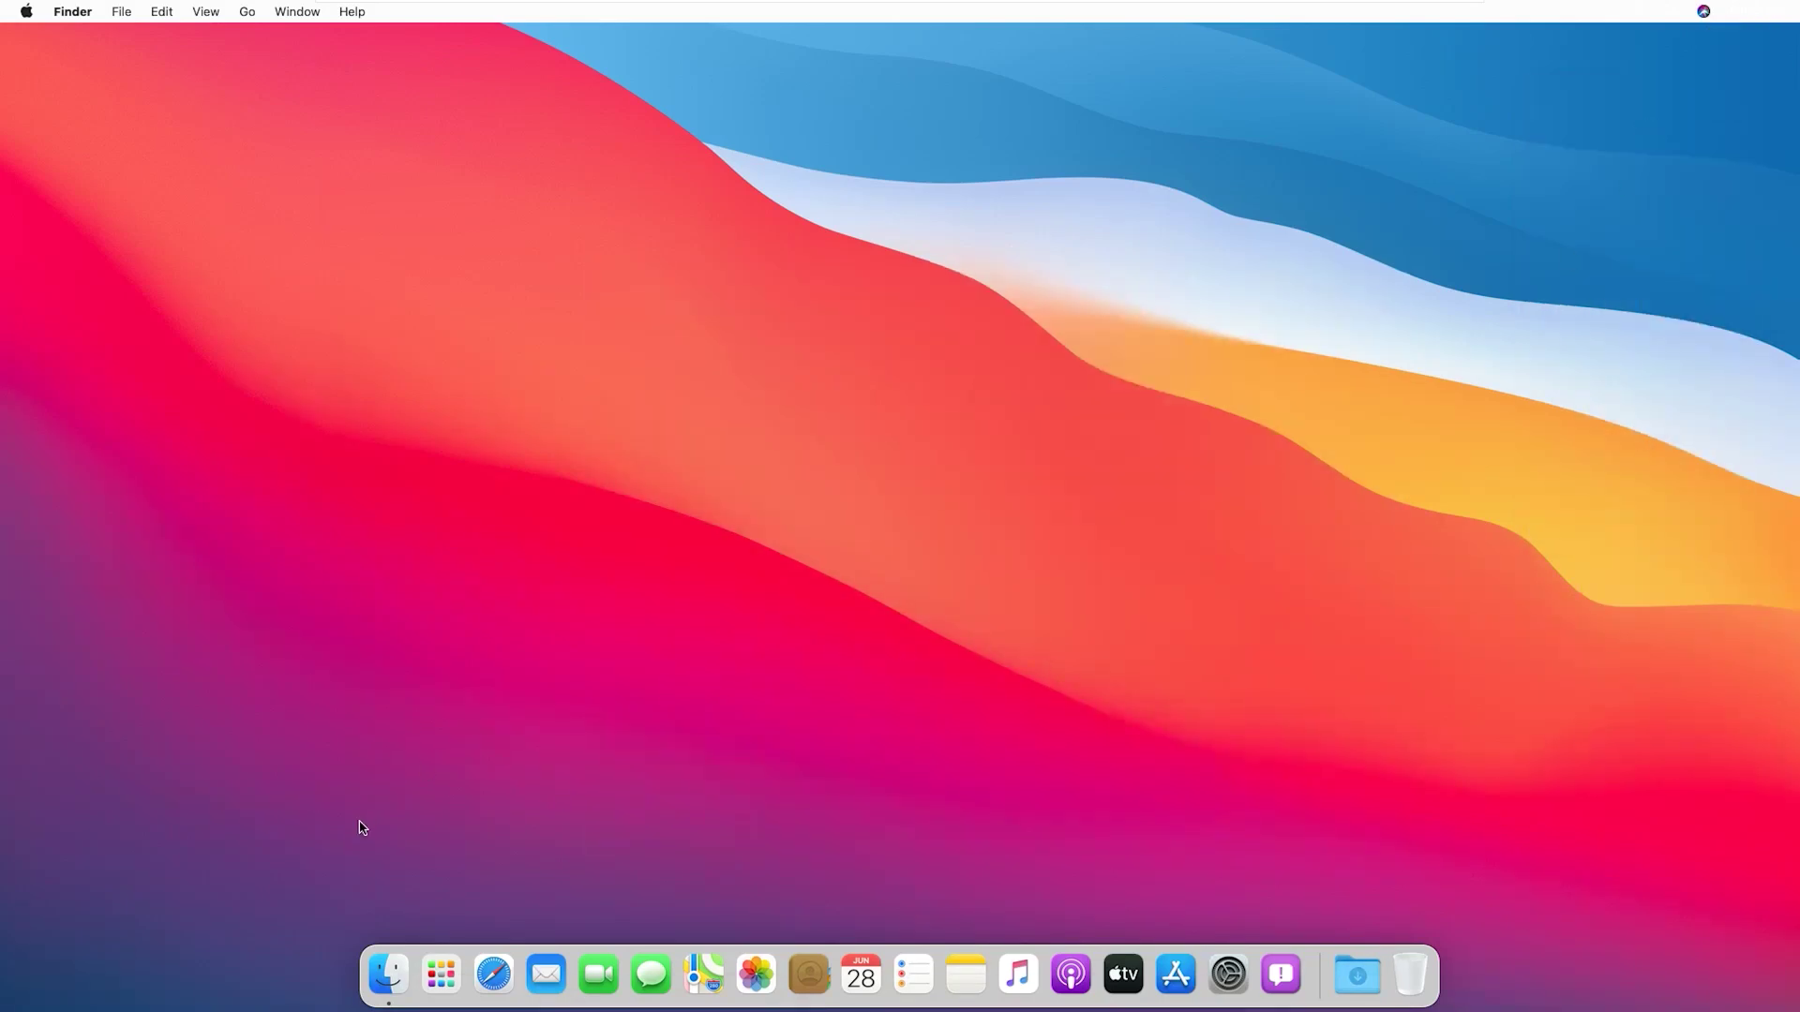
Open About This Mac to examine the macOS version and hardware overview
{"action": "left_click", "coordinate": [25, 11]}
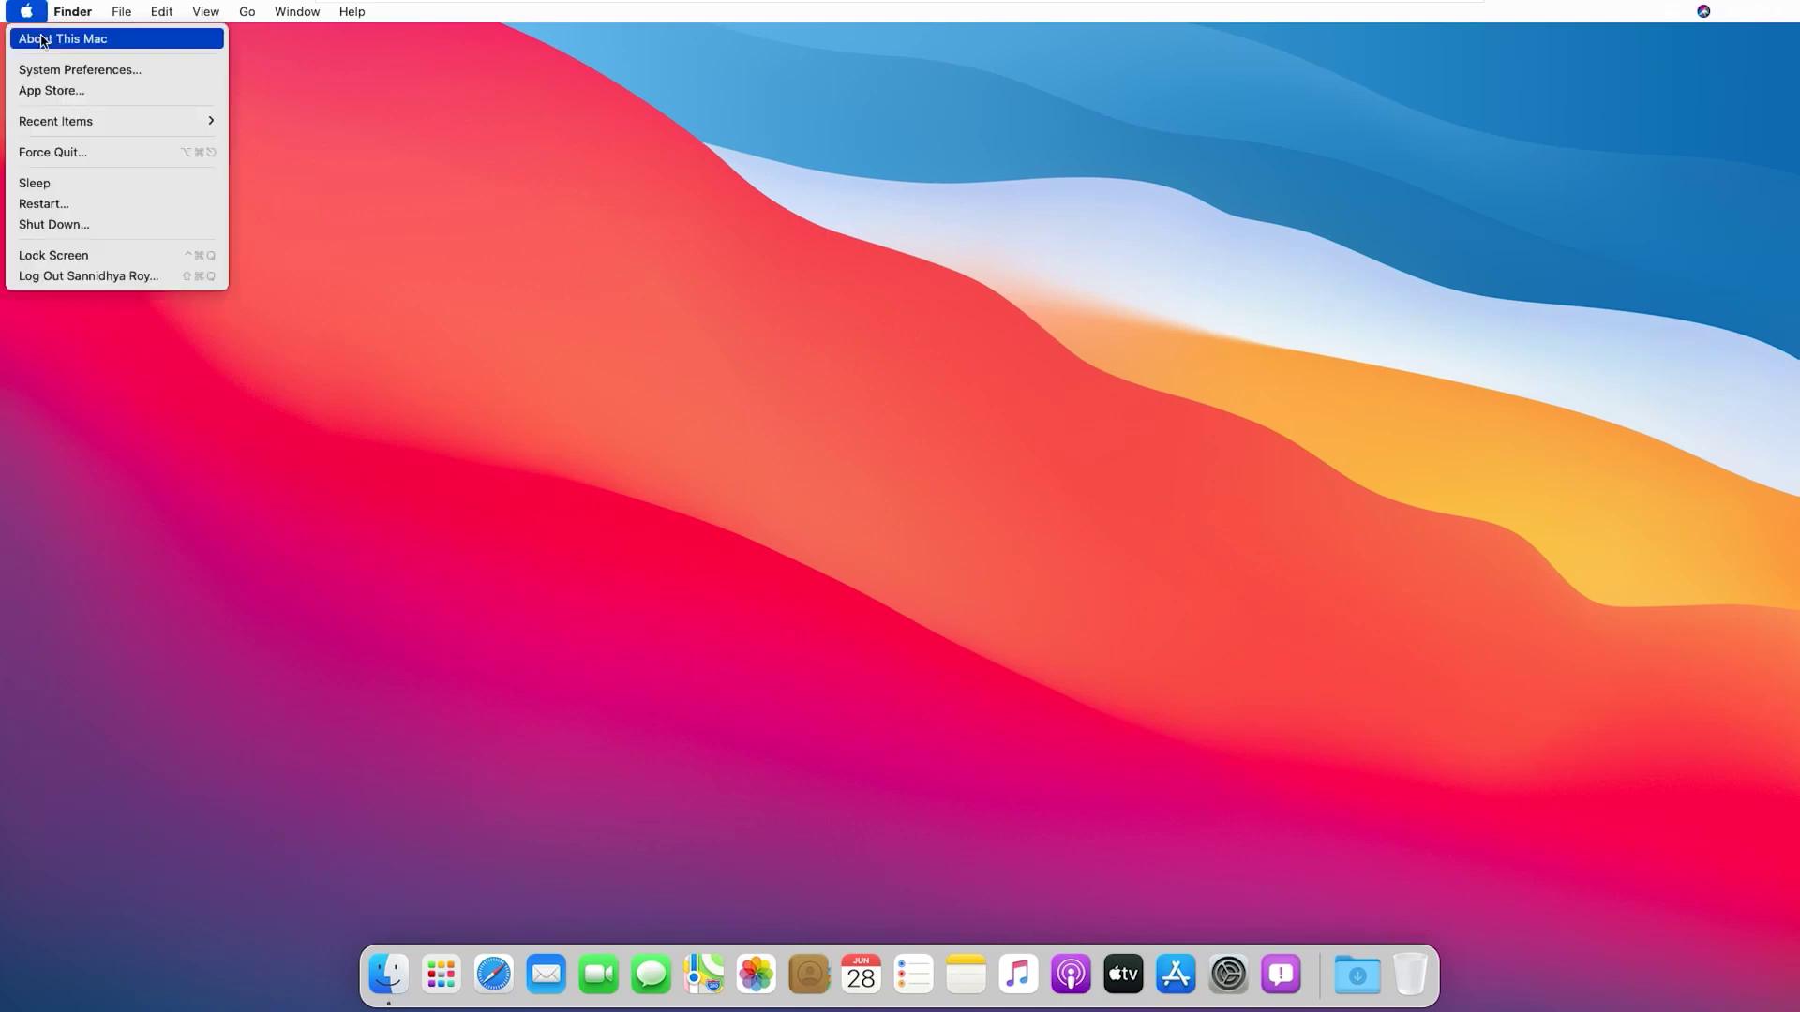
{"action": "left_click", "coordinate": [703, 518]}
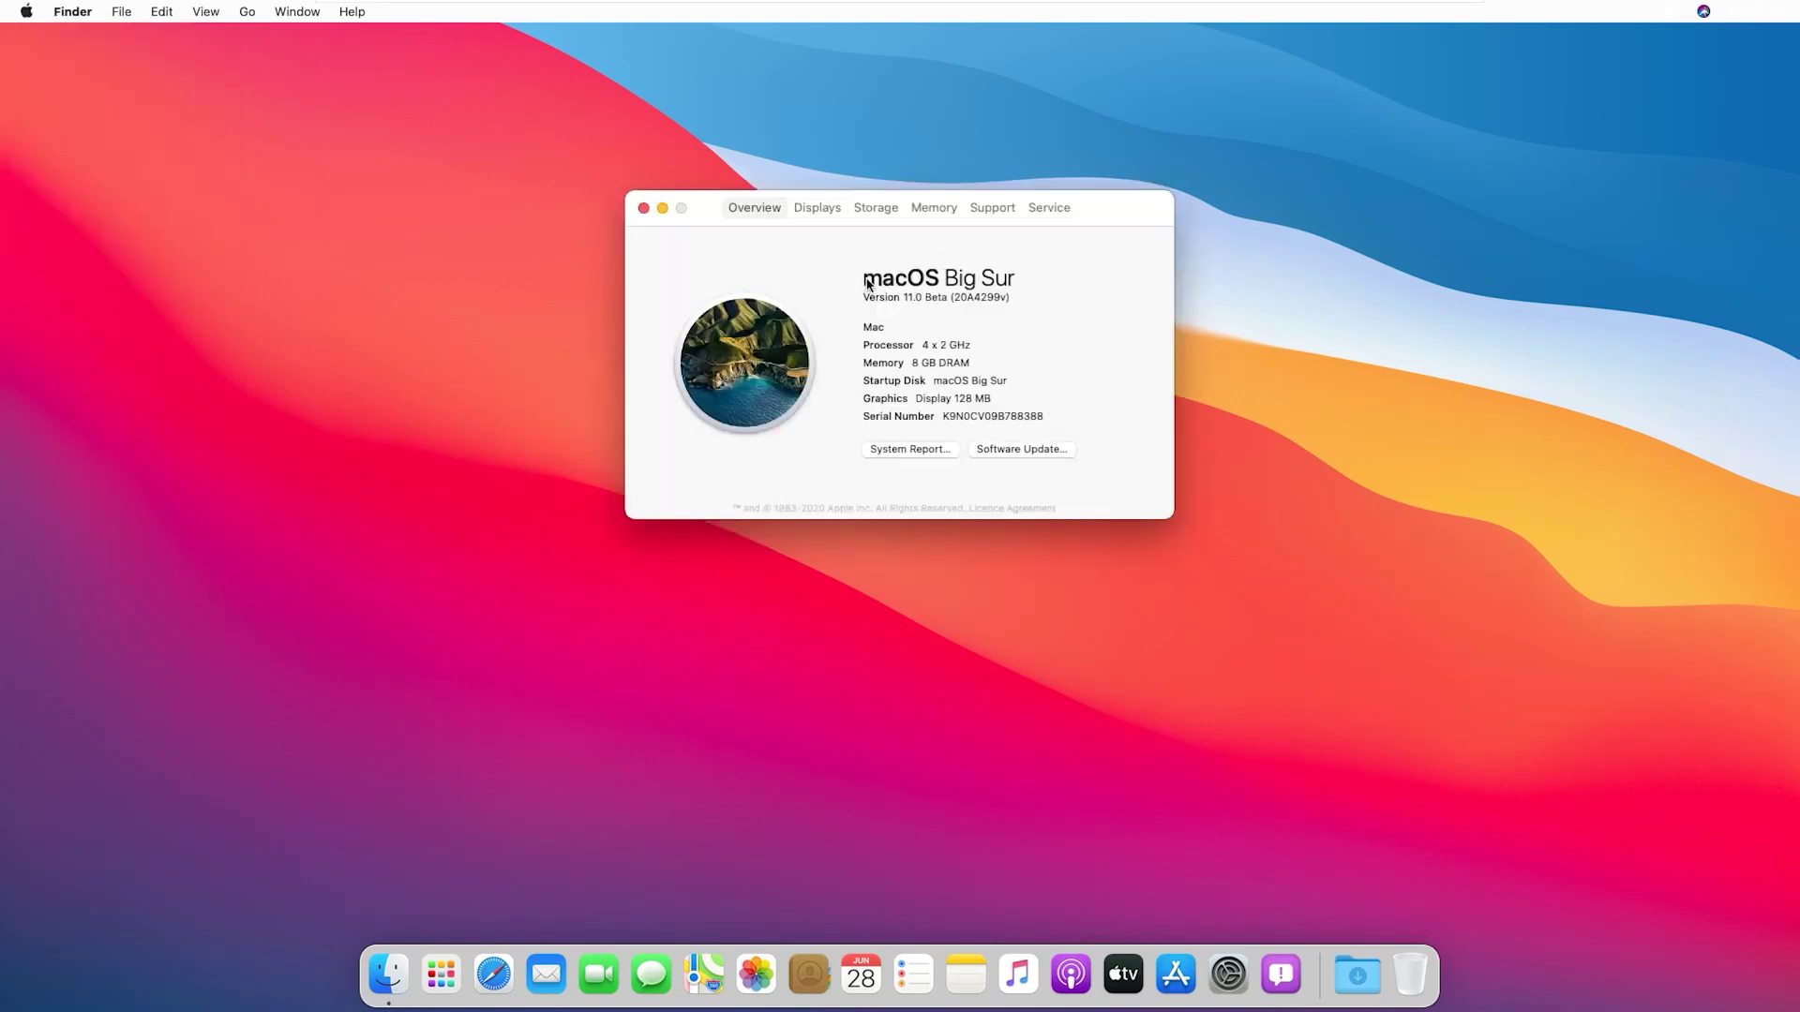